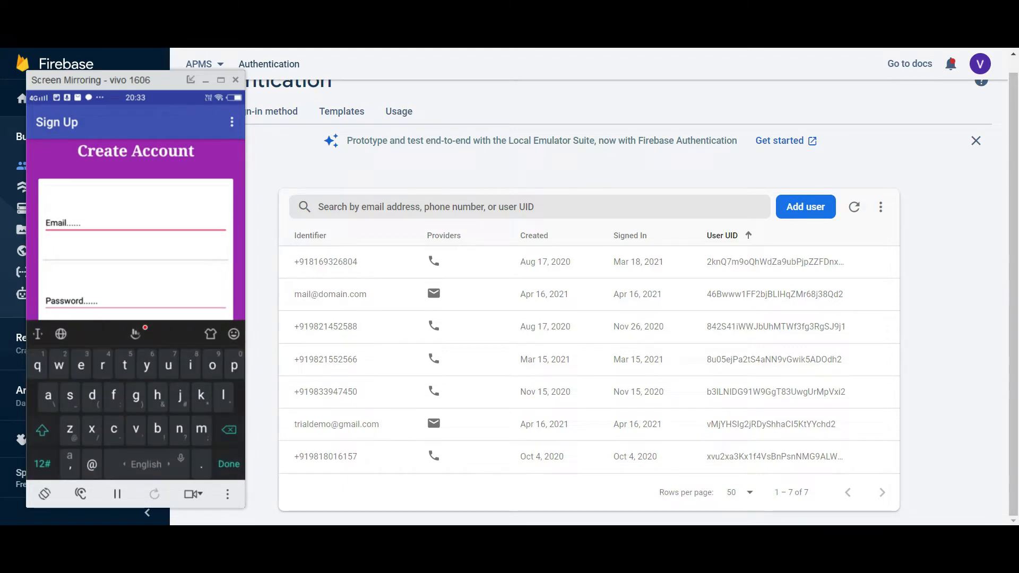
- Type the account e-mail address into the Create Account Email field
{"action": "type", "text": "ji"}
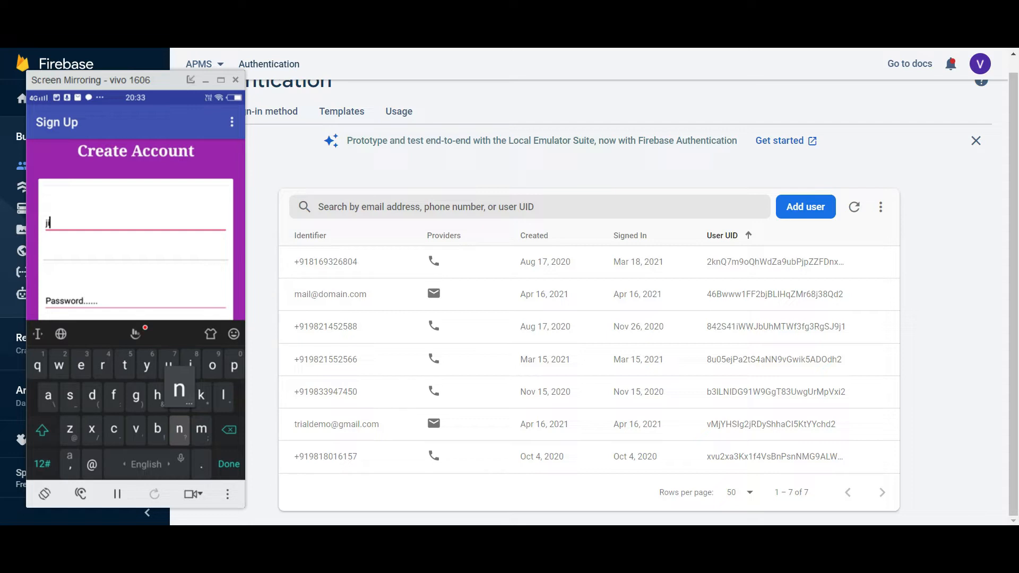
{"action": "key", "text": "BackSpace"}
{"action": "key", "text": "BackSpace"}
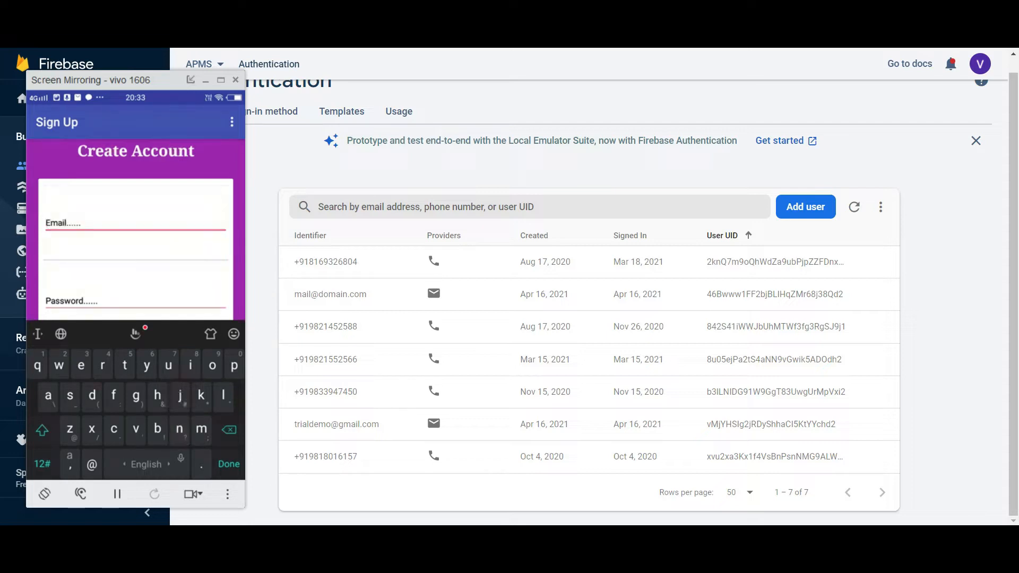
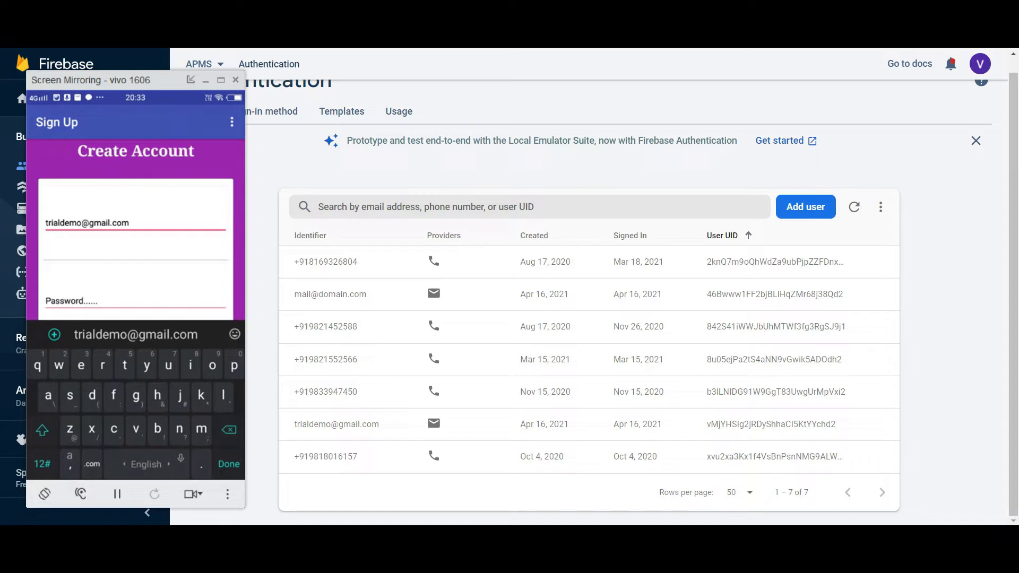
- Enter a six-digit numeric password and close the phone keyboard
{"action": "left_click", "coordinate": [135, 301]}
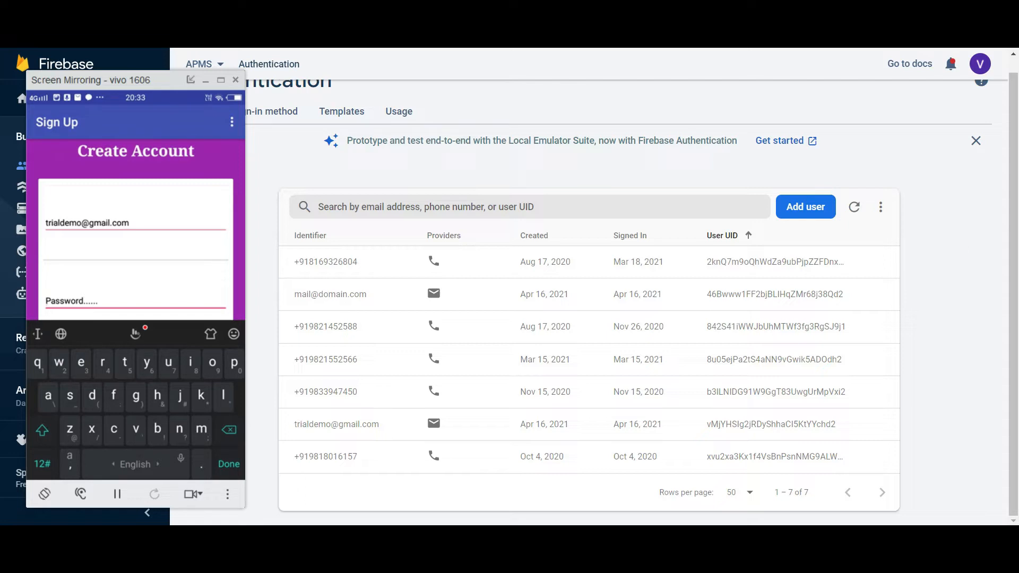
{"action": "left_click", "coordinate": [42, 464]}
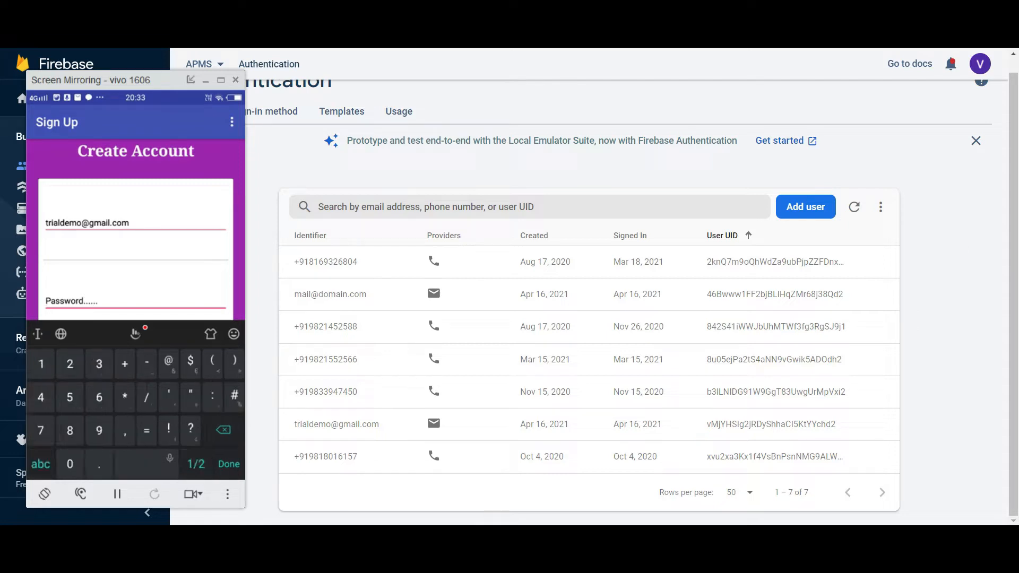
{"action": "left_click", "coordinate": [41, 364]}
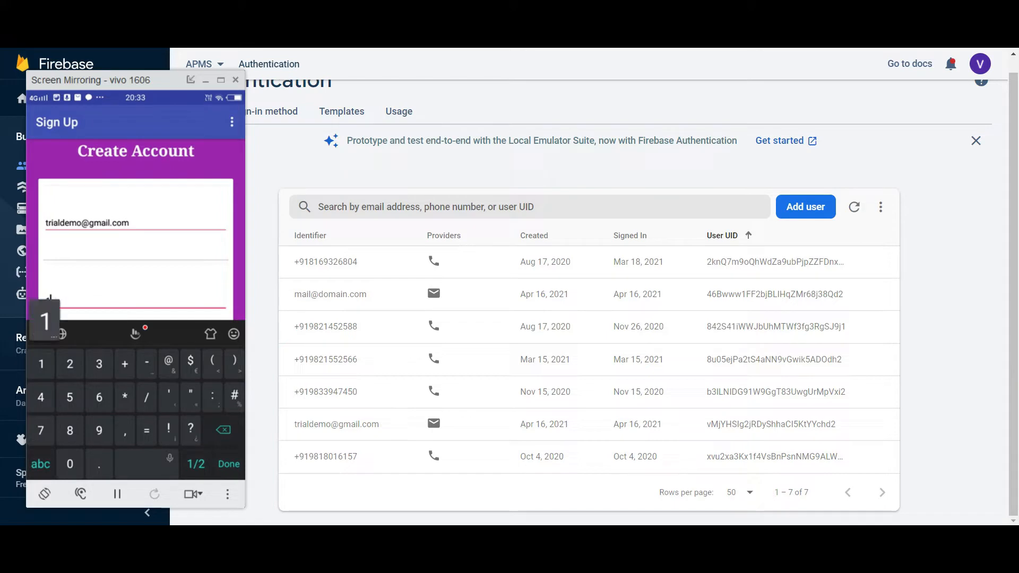
{"action": "type", "text": "23456"}
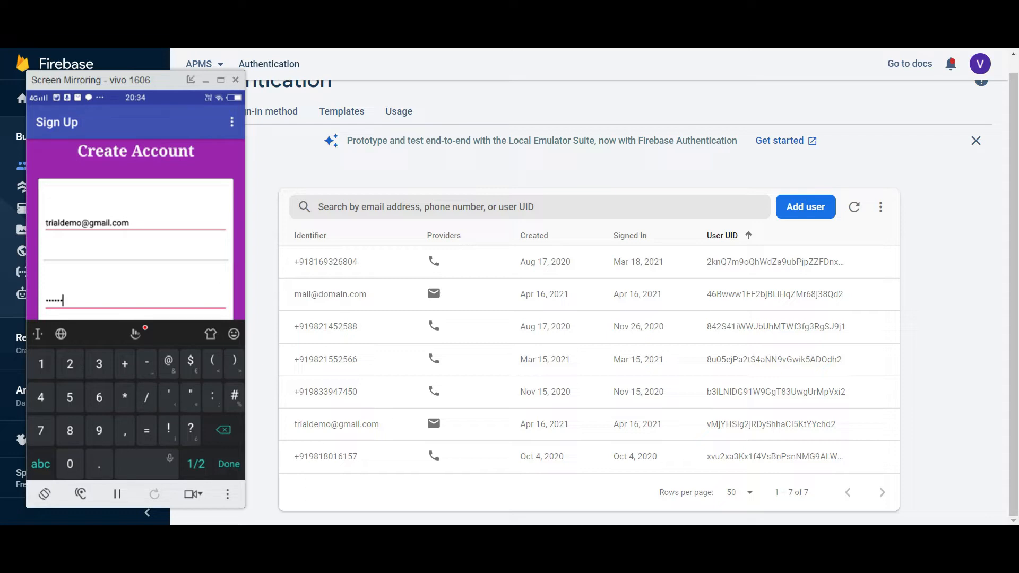
{"action": "left_click", "coordinate": [41, 463]}
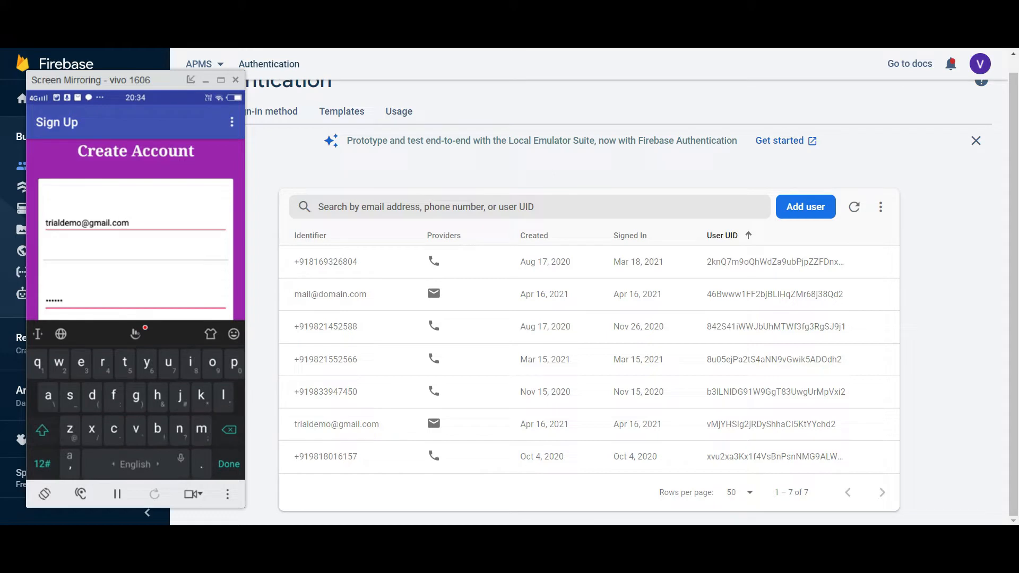
{"action": "left_click", "coordinate": [229, 464]}
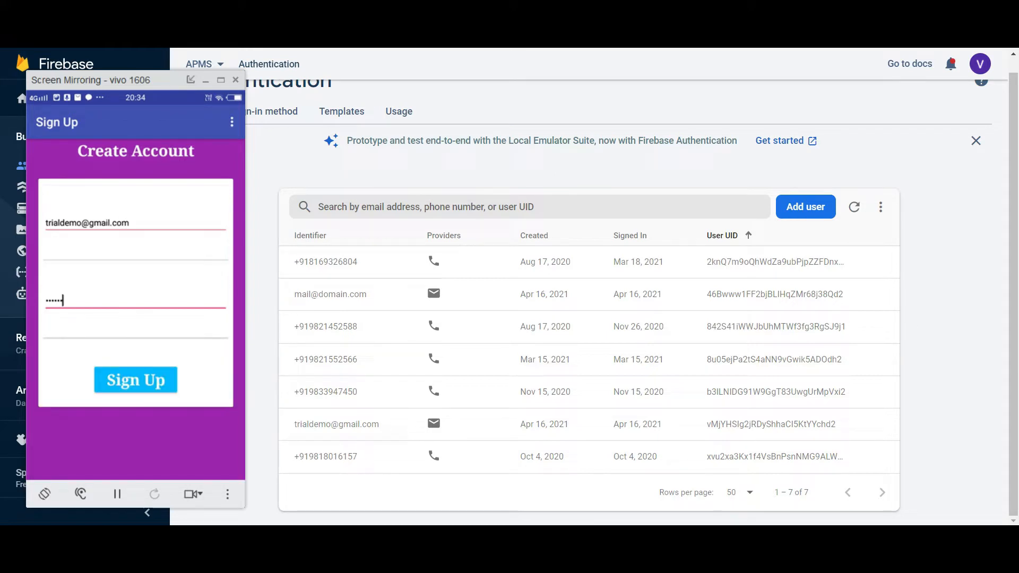
- Submit Sign Up, clearing the password after the 'Please fill all the necessary details!' toast
{"action": "left_click", "coordinate": [136, 380]}
{"action": "left_click", "coordinate": [136, 380]}
{"action": "key", "text": "BackSpace"}
{"action": "key", "text": "BackSpace"}
{"action": "key", "text": "BackSpace"}
{"action": "key", "text": "BackSpace"}
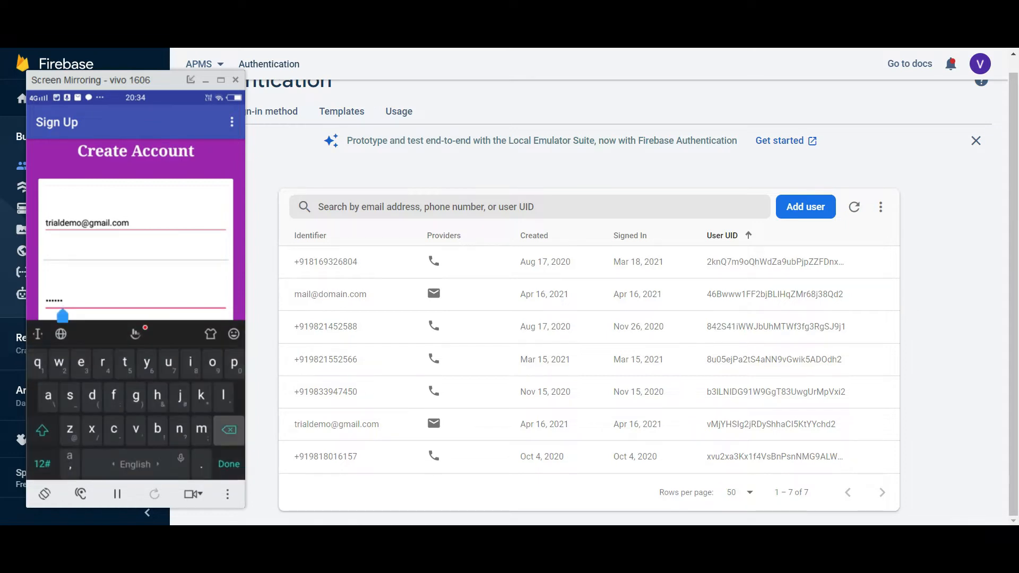
{"action": "key", "text": "BackSpace"}
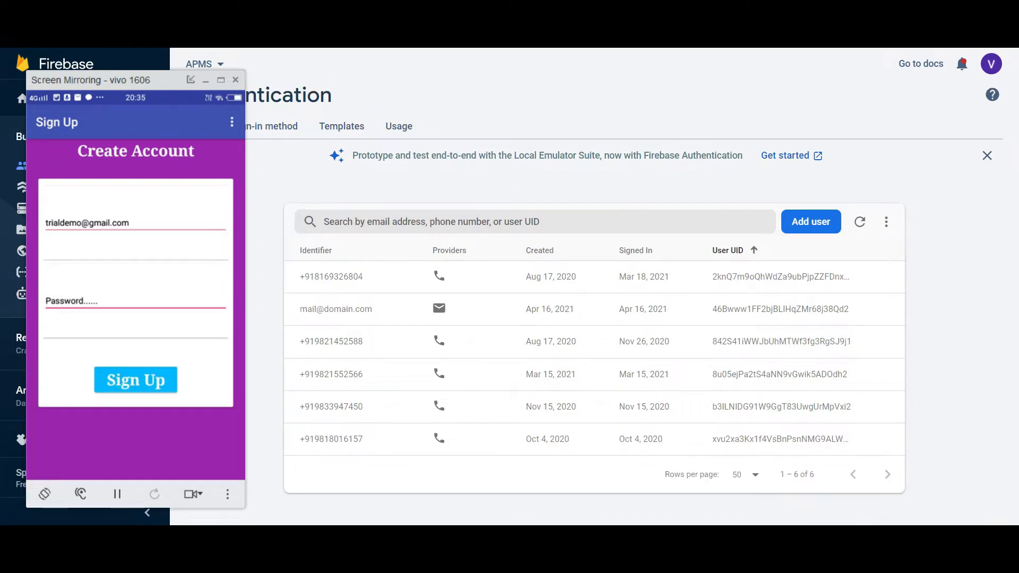
{"action": "left_click", "coordinate": [150, 381]}
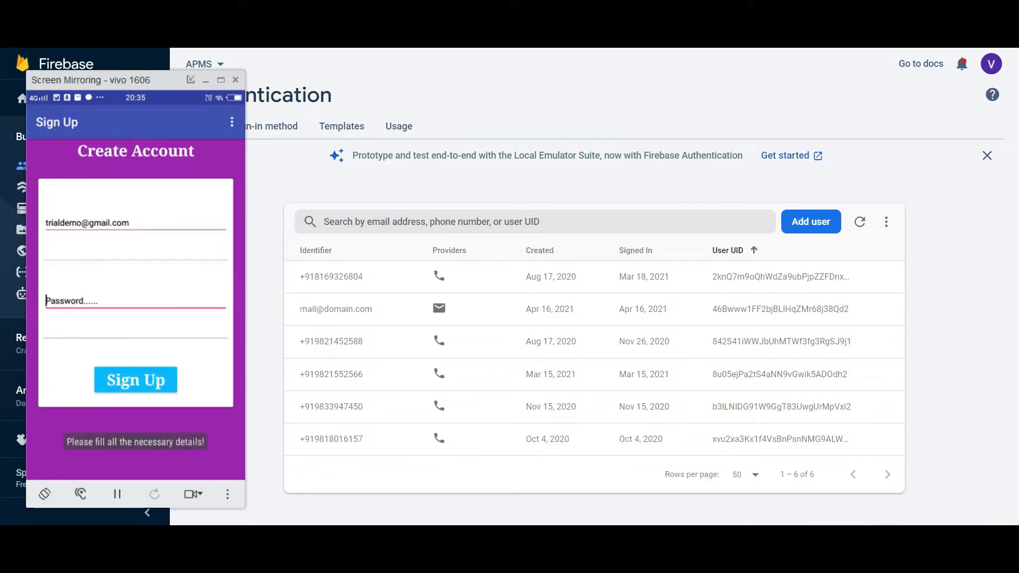
- Re-enter the six-digit password and close the keyboard
{"action": "left_click", "coordinate": [136, 301]}
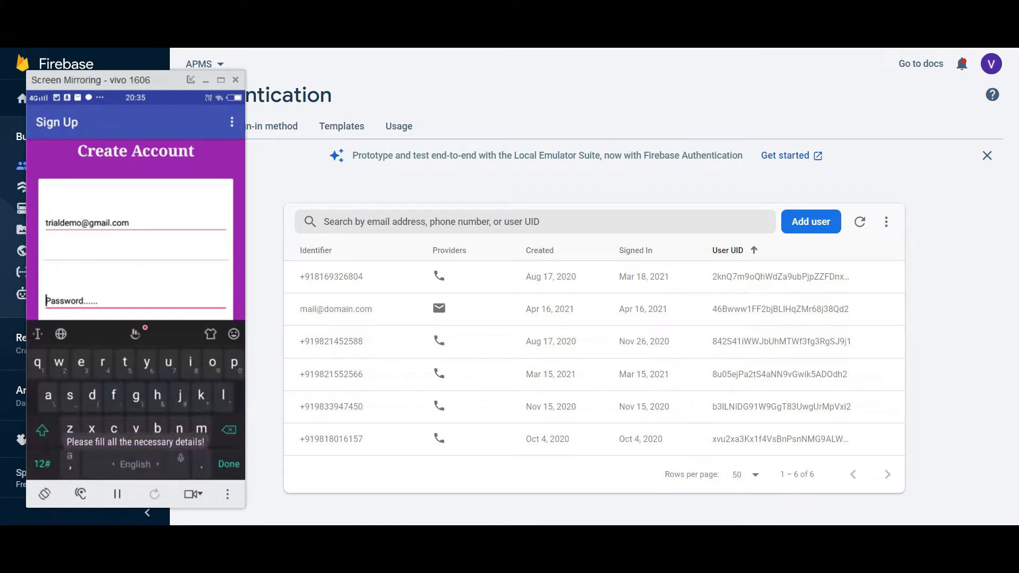
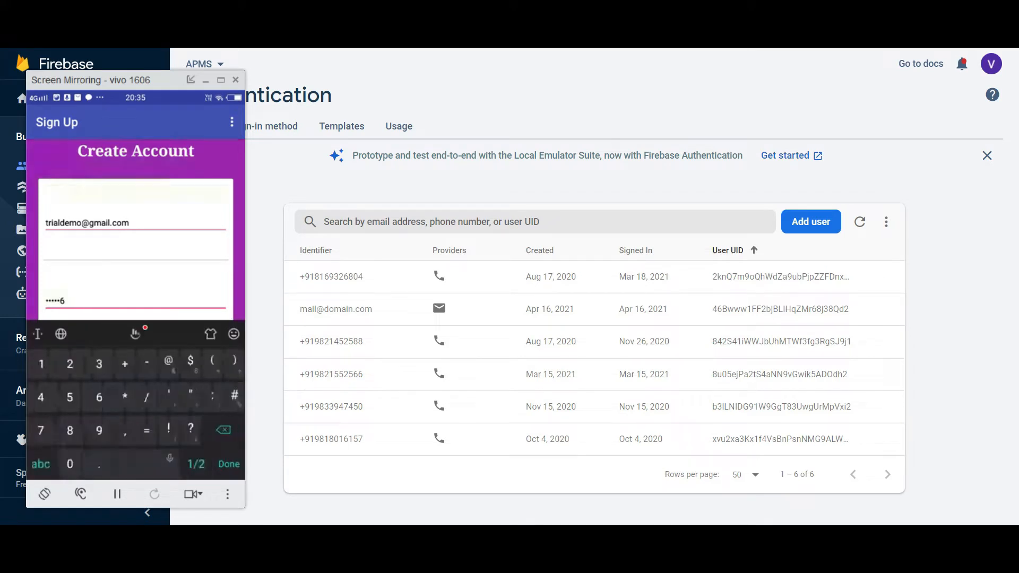
{"action": "key", "text": "Return"}
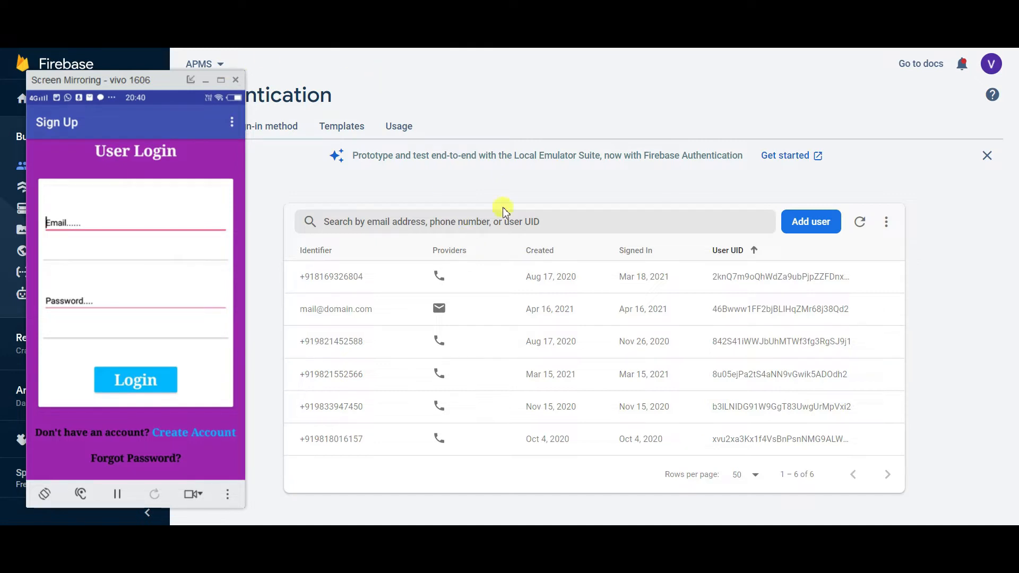
- Refresh the Firebase Authentication users table to show the new e-mail account
{"action": "left_click", "coordinate": [860, 223]}
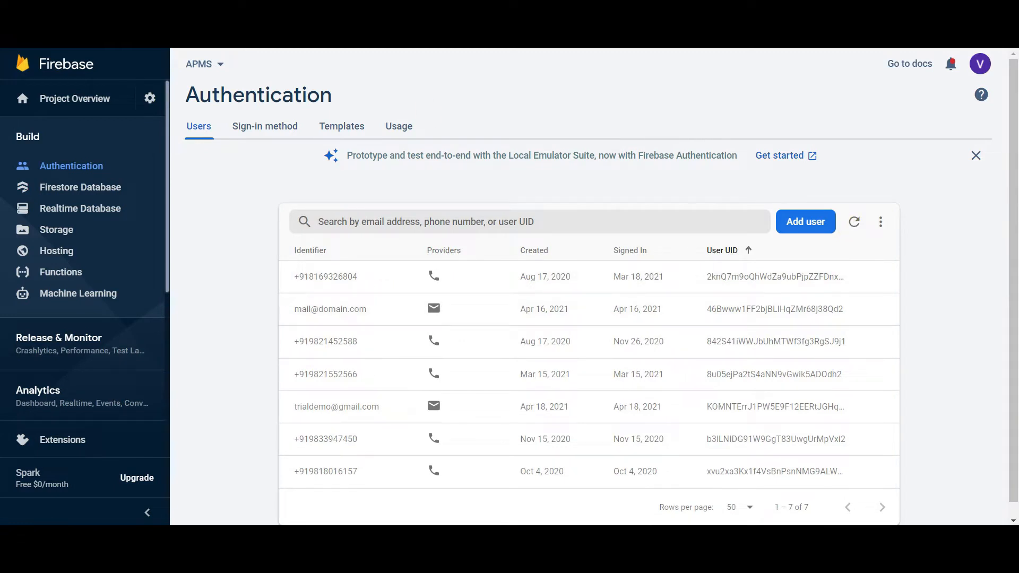
{"action": "left_click", "coordinate": [815, 53]}
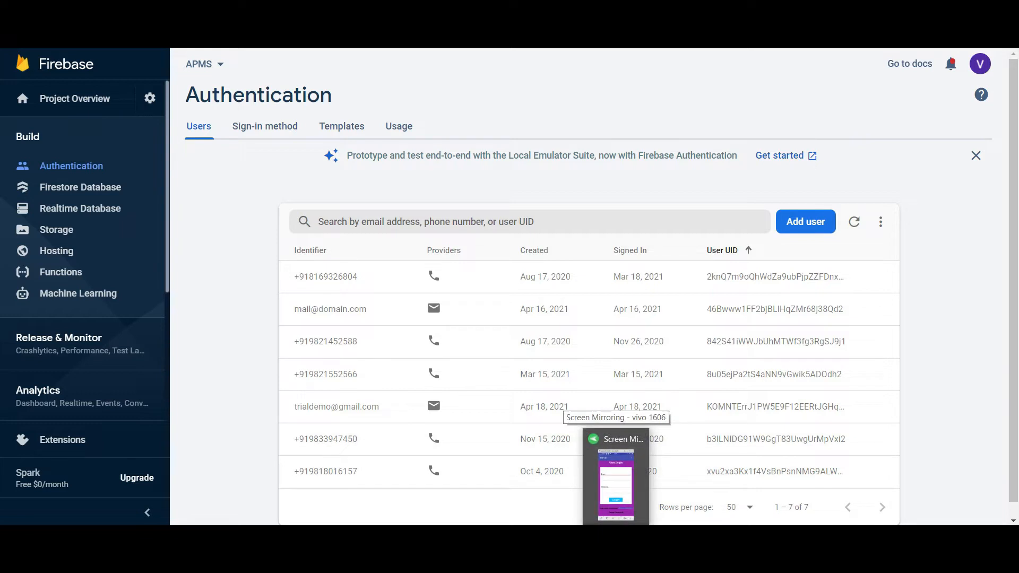
- On the phone's User Login screen, enter the registered e-mail and six-digit password
{"action": "left_click", "coordinate": [617, 462]}
{"action": "left_click", "coordinate": [152, 237]}
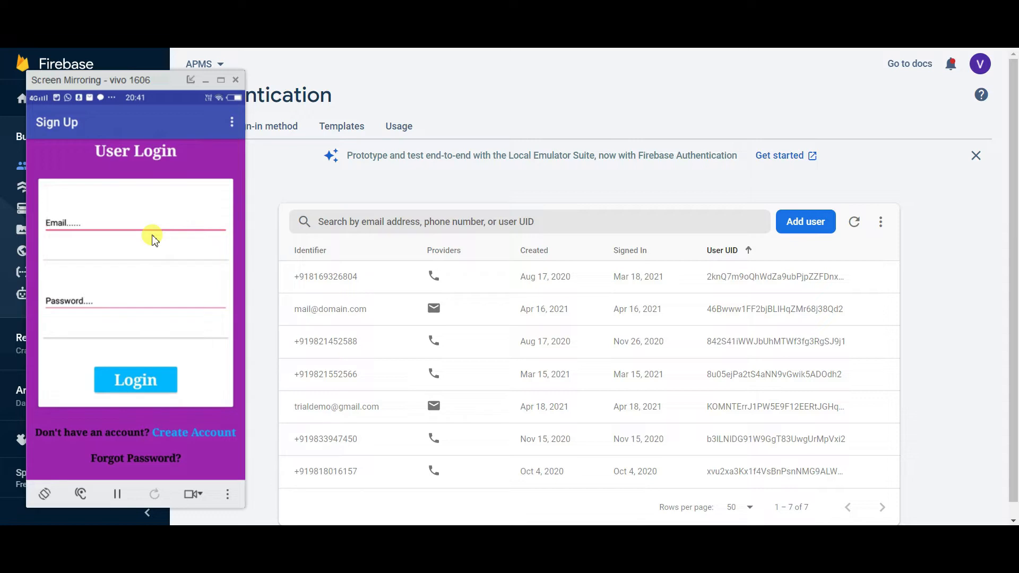
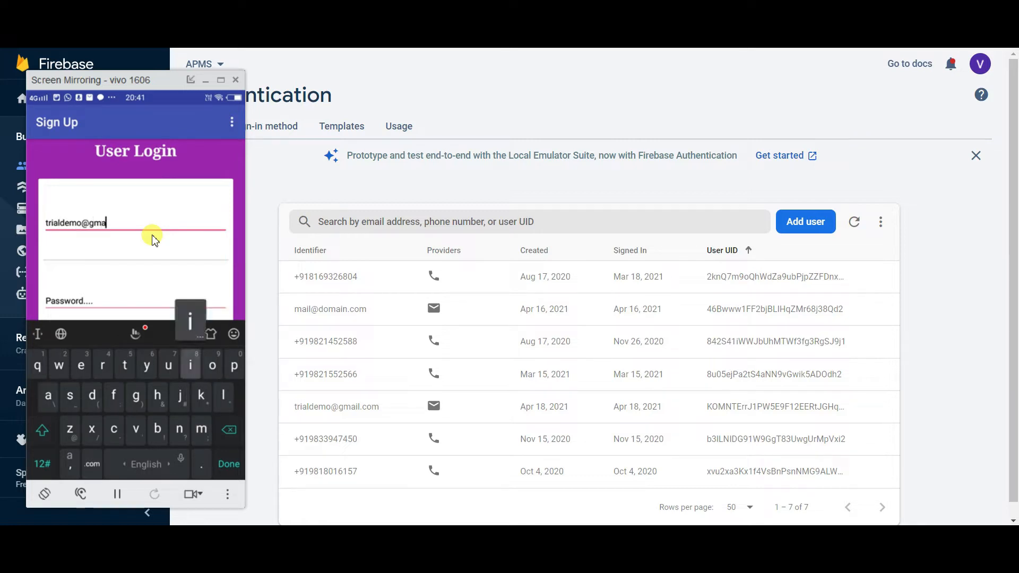
{"action": "key", "text": "Tab"}
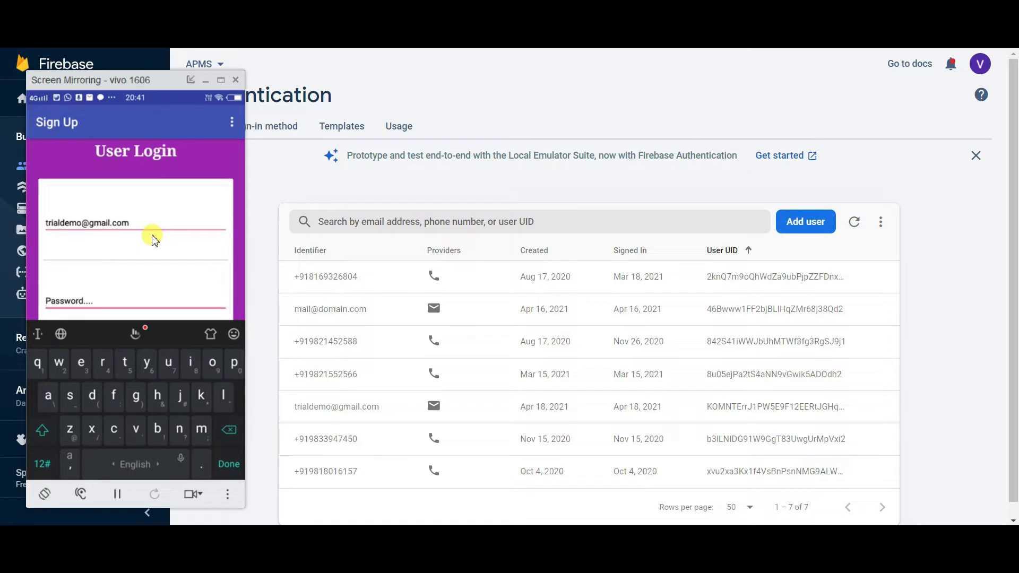
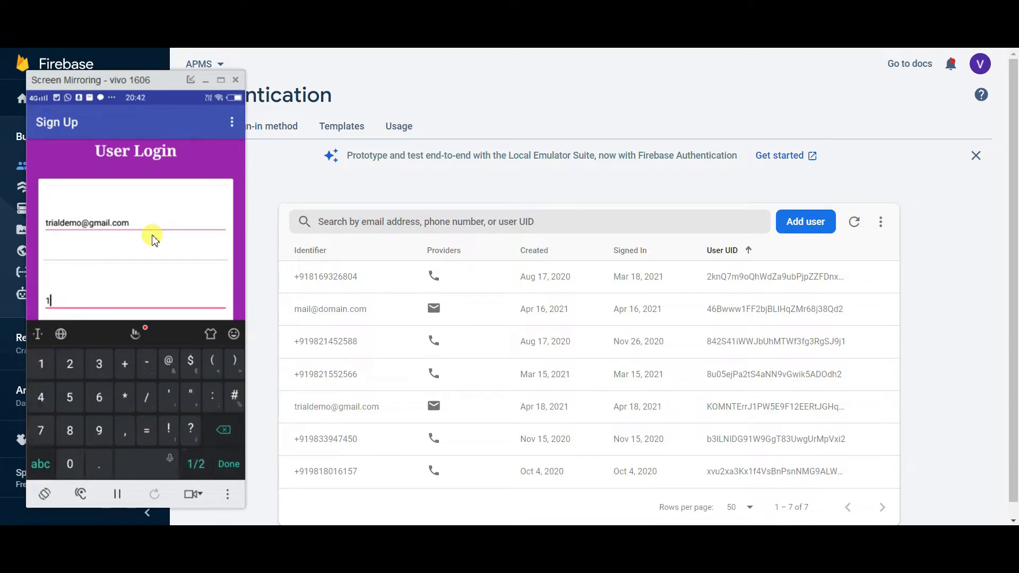
{"action": "key", "text": "Return"}
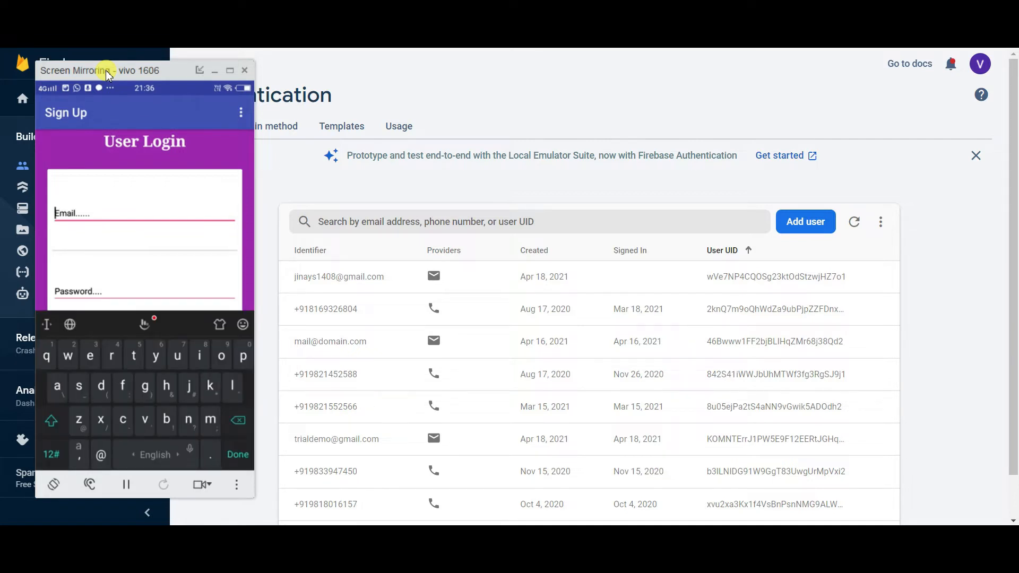
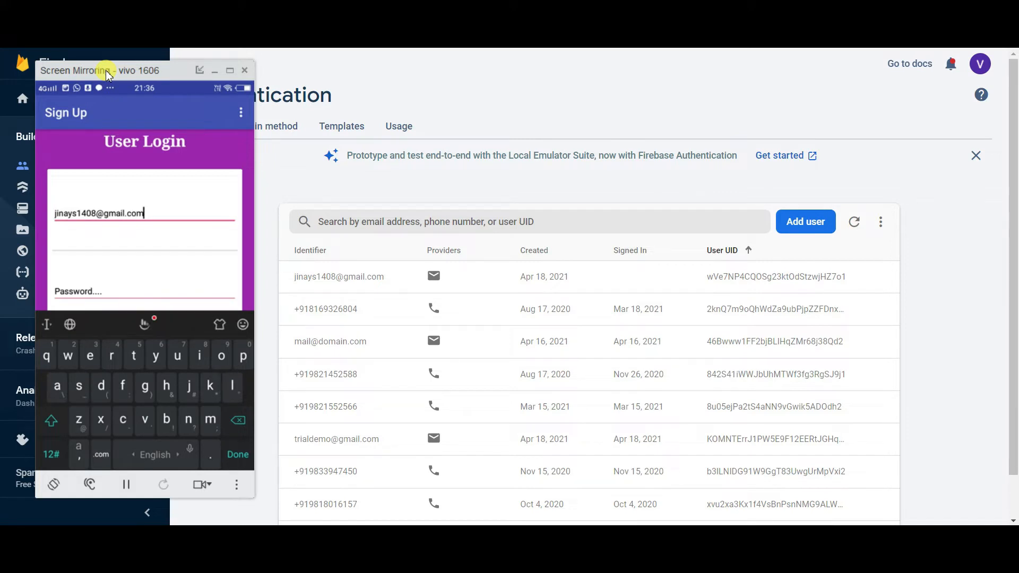
- Enter the account e-mail address and hide the phone keyboard
{"action": "key", "text": "Escape"}
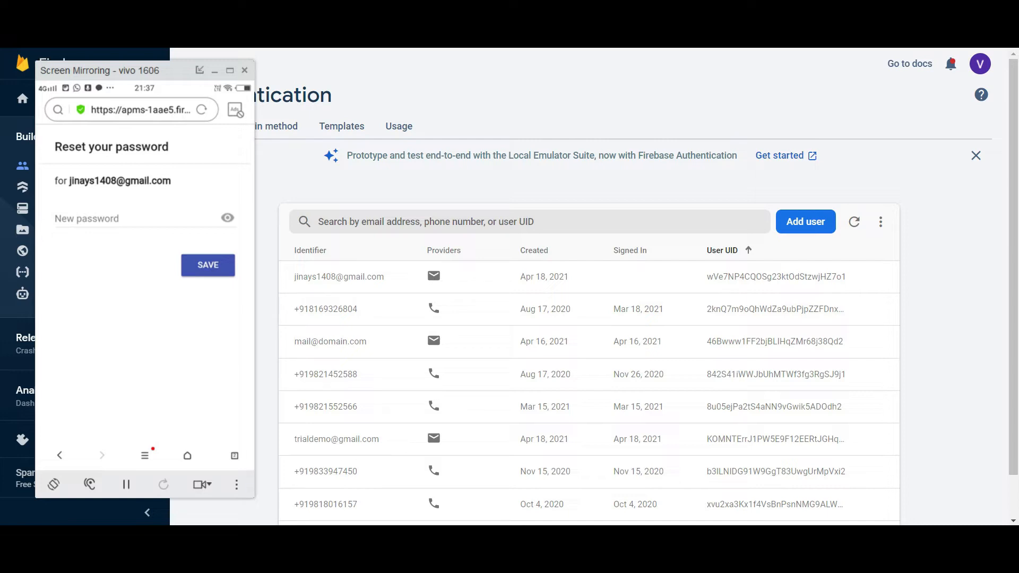
- Type a new password, check it with the eye icon, and save it
{"action": "left_click", "coordinate": [138, 219]}
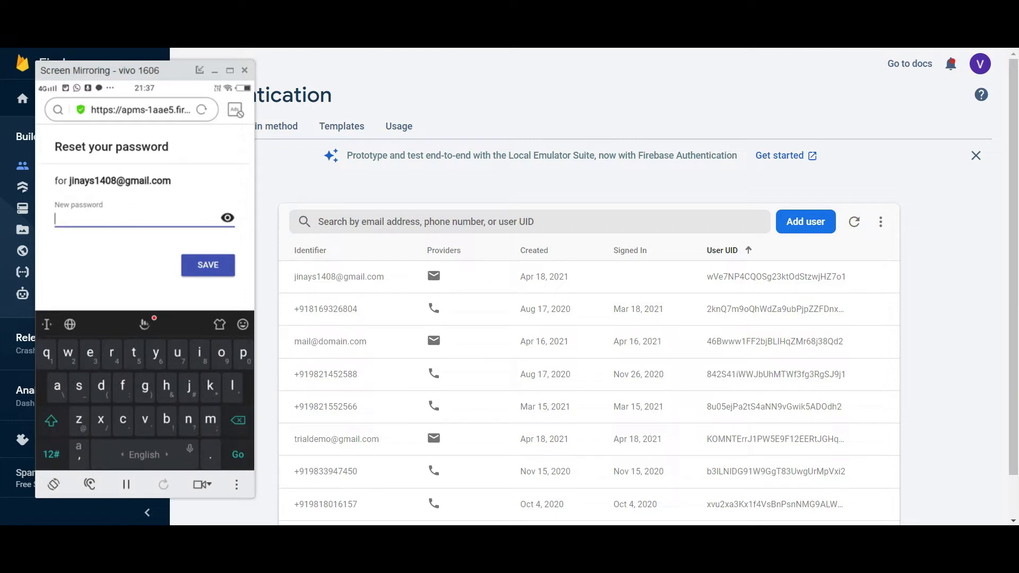
{"action": "key", "text": "BackSpace"}
{"action": "key", "text": "BackSpace"}
{"action": "key", "text": "BackSpace"}
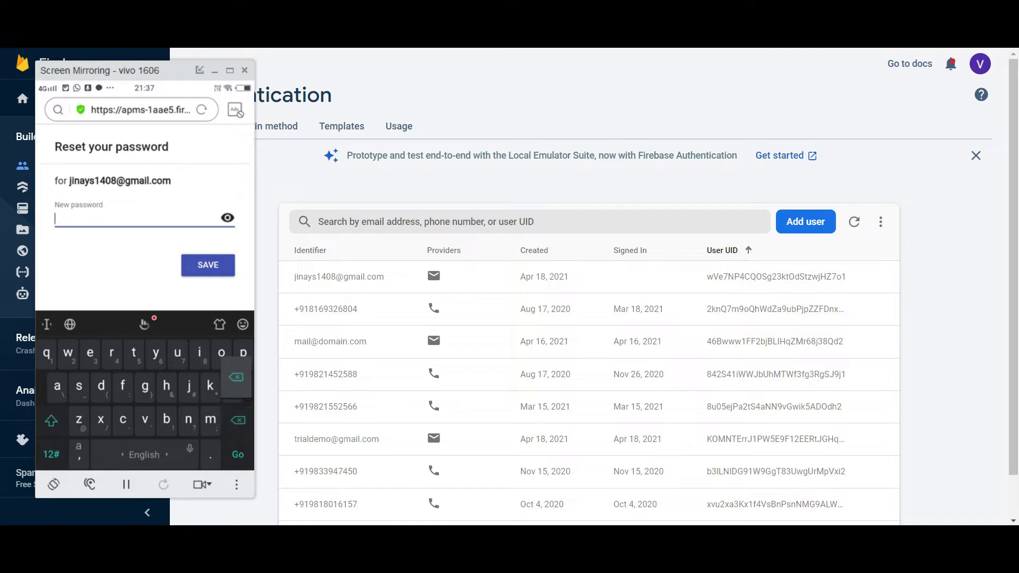
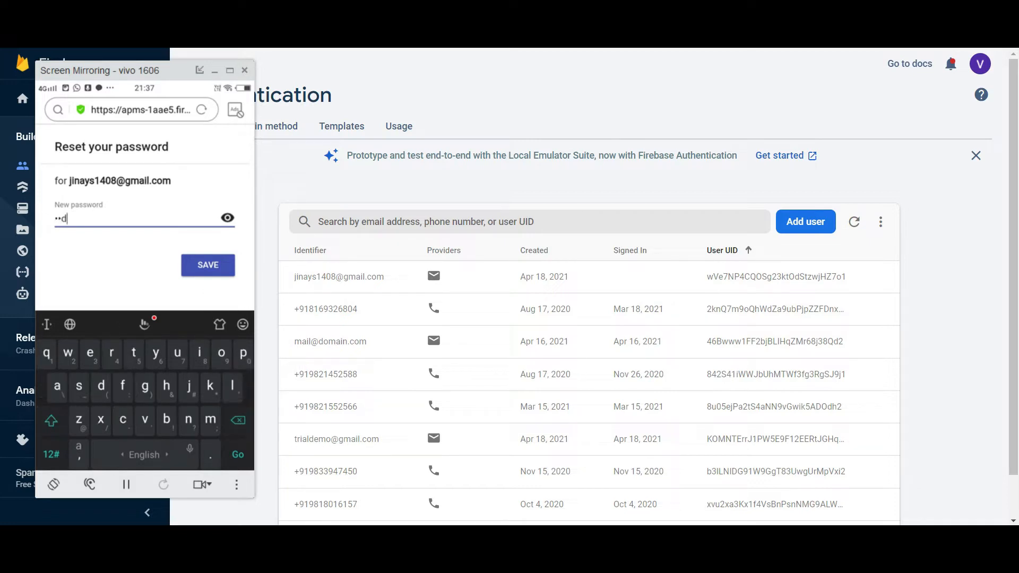
{"action": "left_click", "coordinate": [228, 218]}
{"action": "left_click", "coordinate": [228, 218]}
{"action": "left_click", "coordinate": [208, 264]}
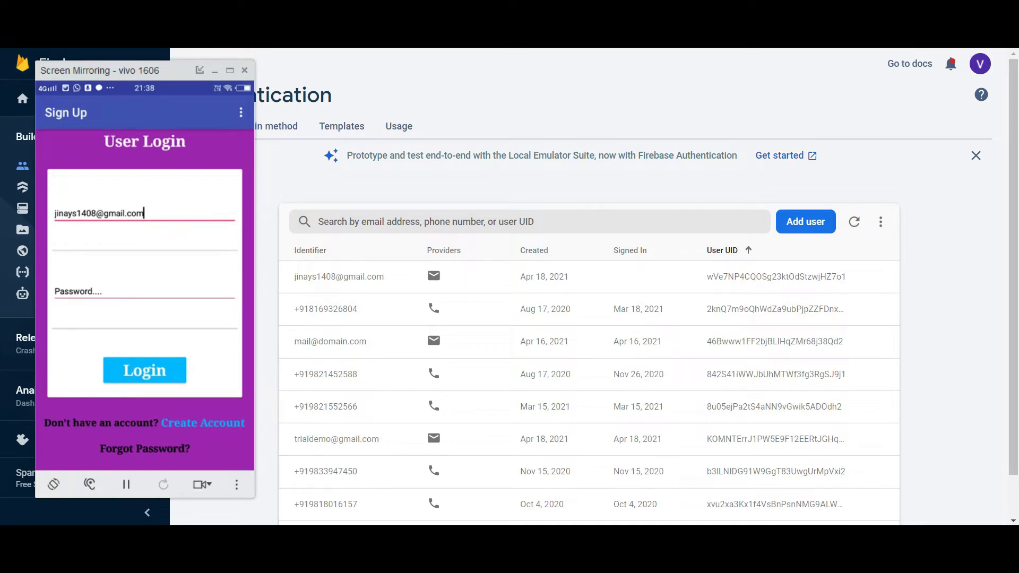
- Log in with the account e-mail and the newly saved password
{"action": "left_click", "coordinate": [144, 291]}
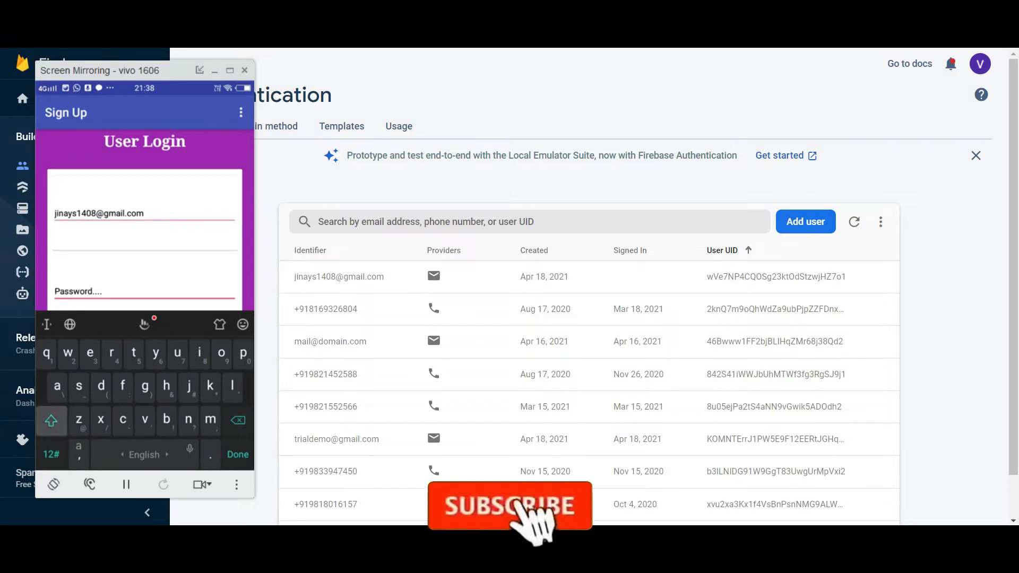
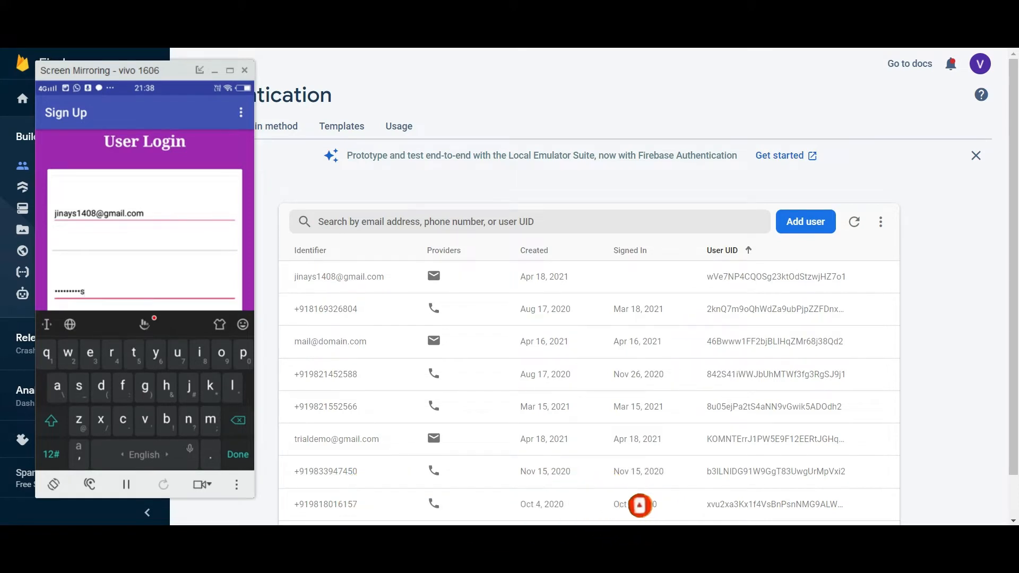
{"action": "key", "text": "Return"}
{"action": "left_click", "coordinate": [144, 370]}
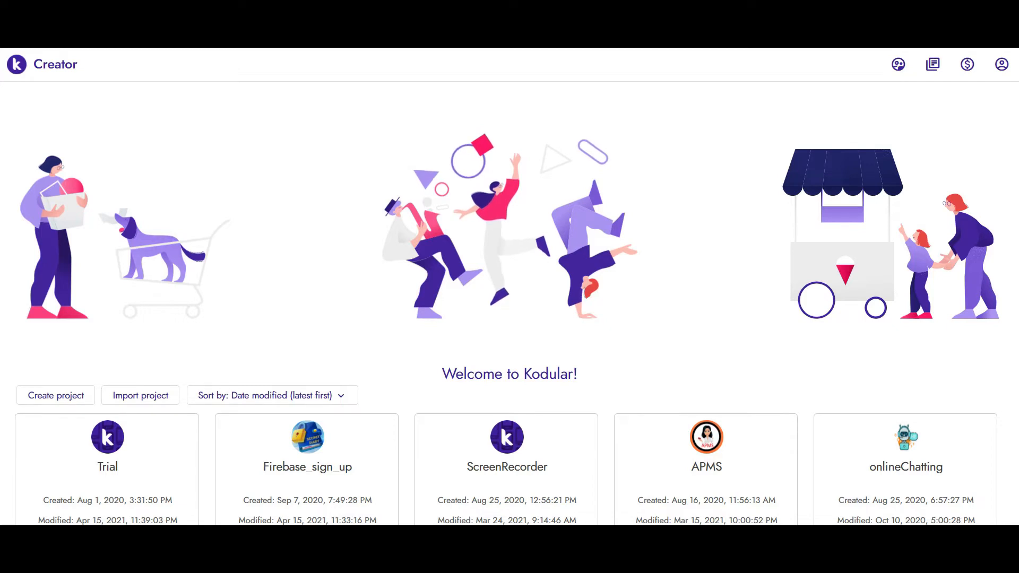
- Start a new project, name it Sign_Up, and finish with default configuration
{"action": "left_click", "coordinate": [59, 395]}
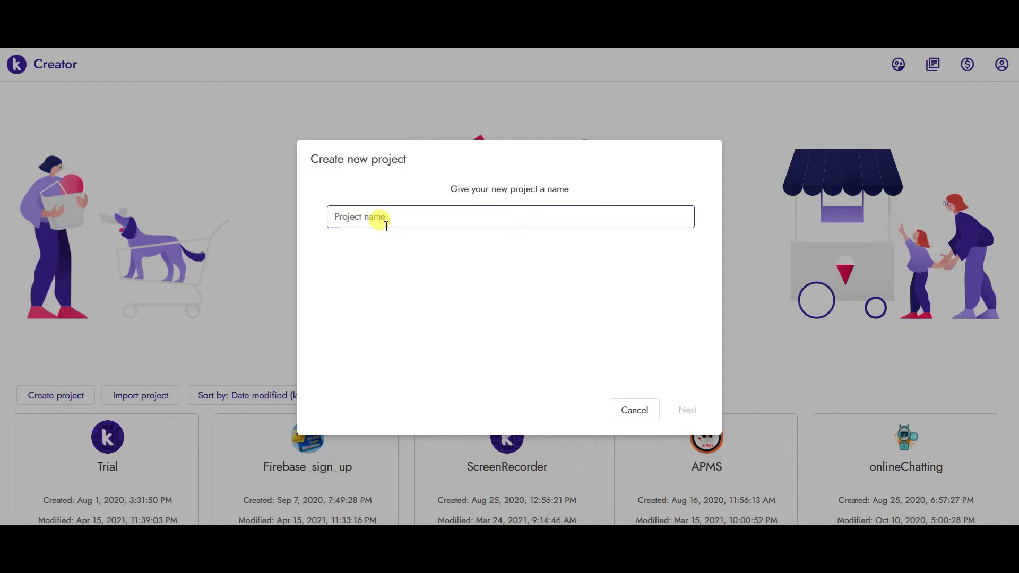
{"action": "left_click", "coordinate": [386, 226]}
{"action": "type", "text": "Sign"}
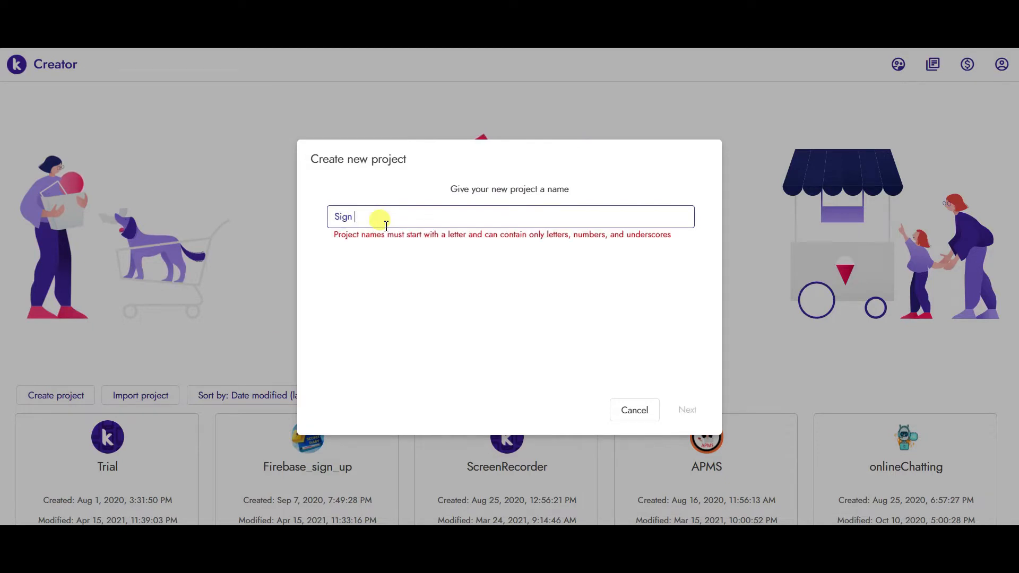
{"action": "key", "text": "BackSpace"}
{"action": "type", "text": "_Up"}
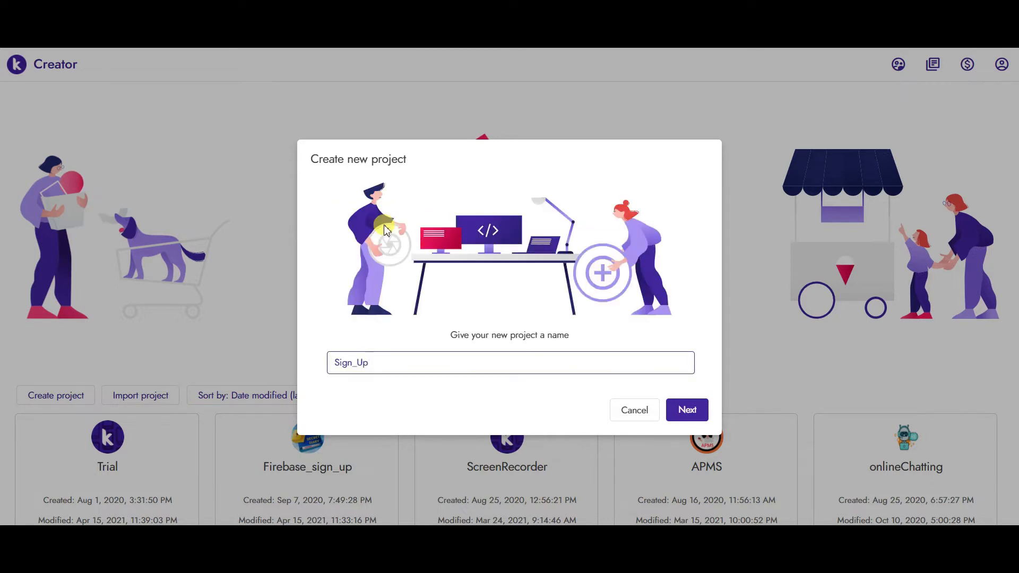
{"action": "left_click", "coordinate": [693, 410]}
{"action": "left_click", "coordinate": [698, 408]}
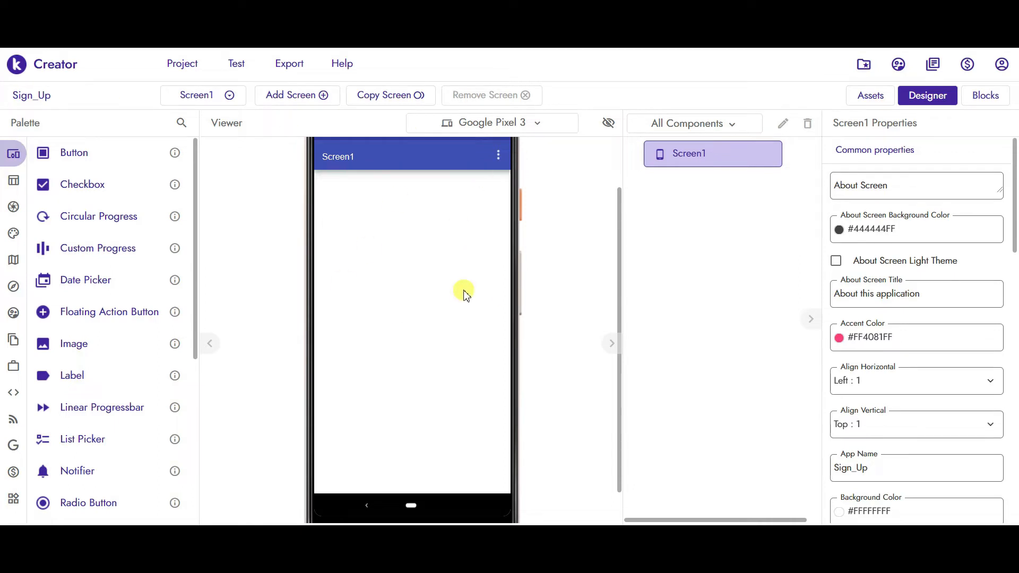
- Set Screen1's Background Color to Purple
{"action": "left_click_drag", "start_coordinate": [1015, 170], "coordinate": [1015, 259]}
{"action": "left_click", "coordinate": [881, 232]}
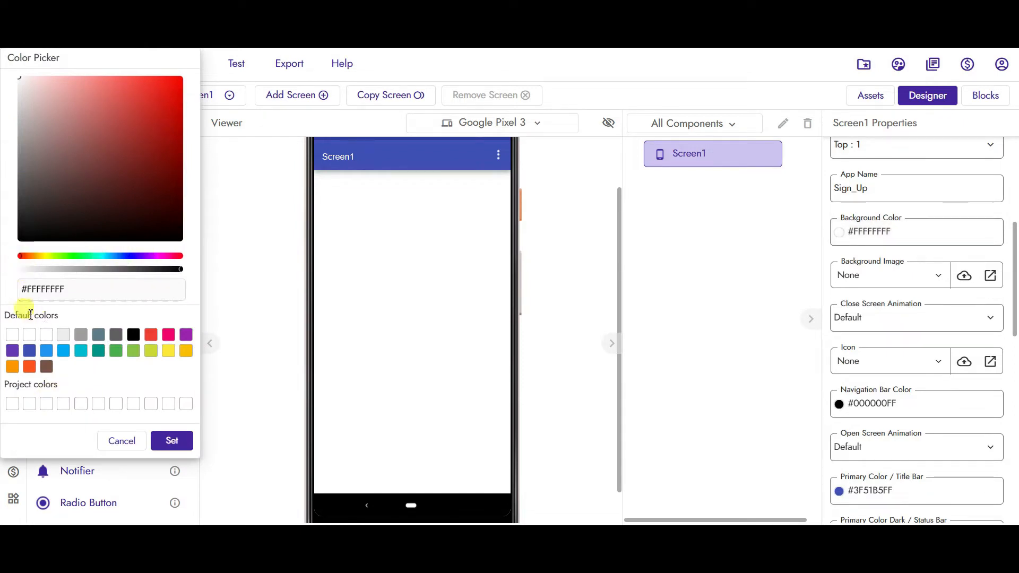
{"action": "left_click", "coordinate": [187, 340]}
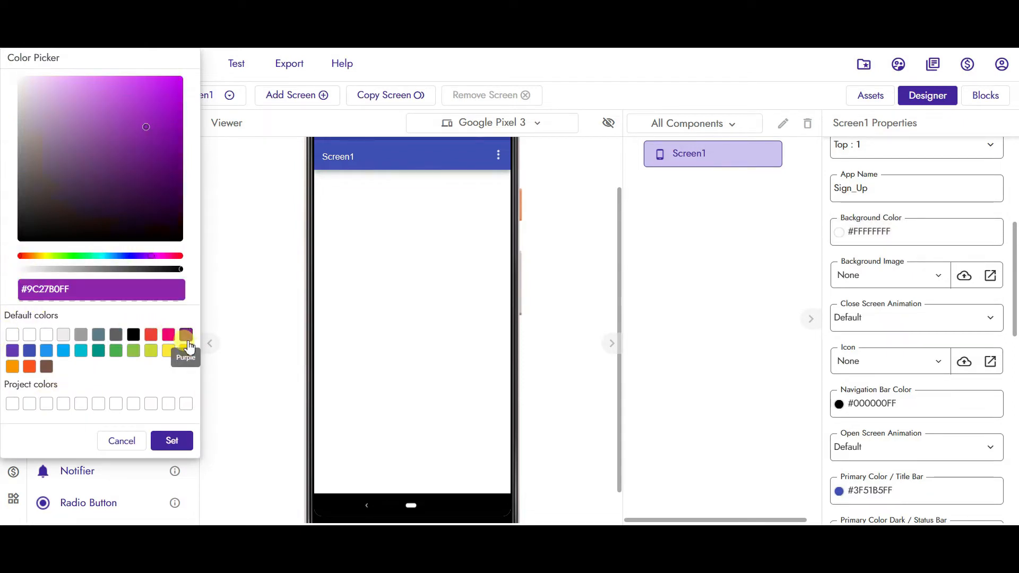
{"action": "left_click", "coordinate": [171, 440]}
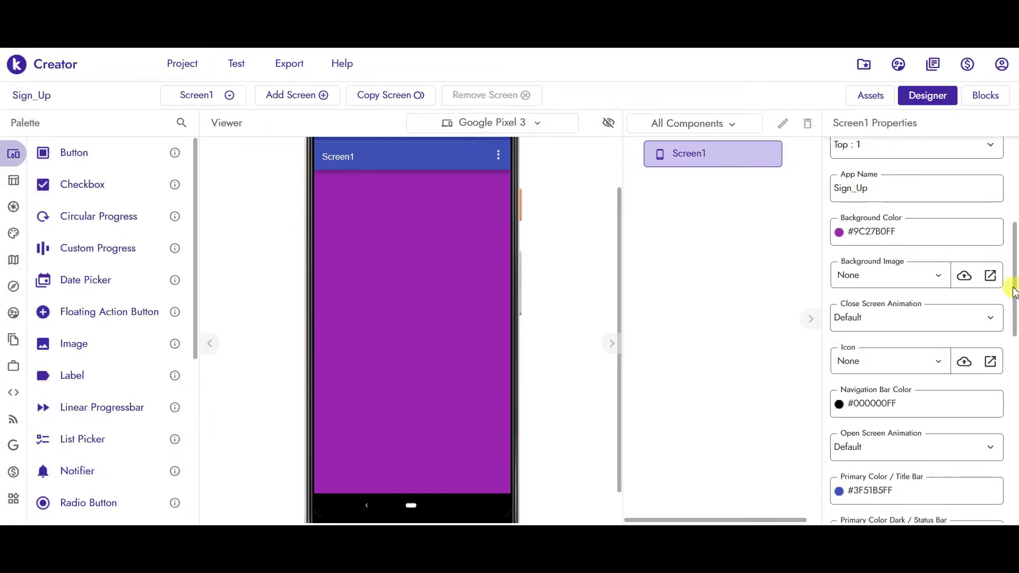
- Change Screen1's Title to Sign Up and turn on Scrollable
{"action": "left_click_drag", "start_coordinate": [1013, 291], "coordinate": [1015, 416]}
{"action": "left_click", "coordinate": [869, 416]}
{"action": "double_click", "coordinate": [869, 416]}
{"action": "type", "text": "Sign Up"}
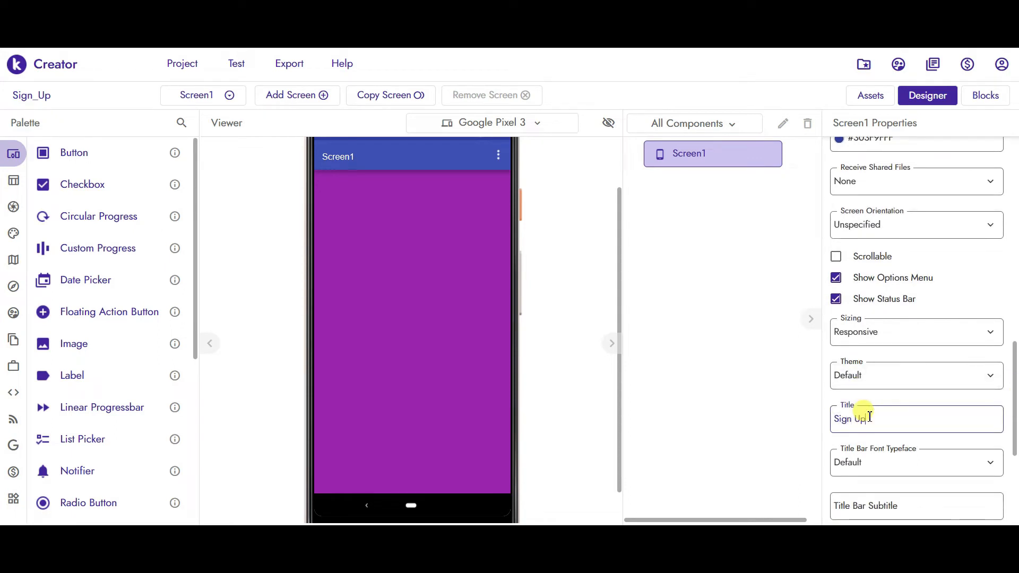
{"action": "key", "text": "Return"}
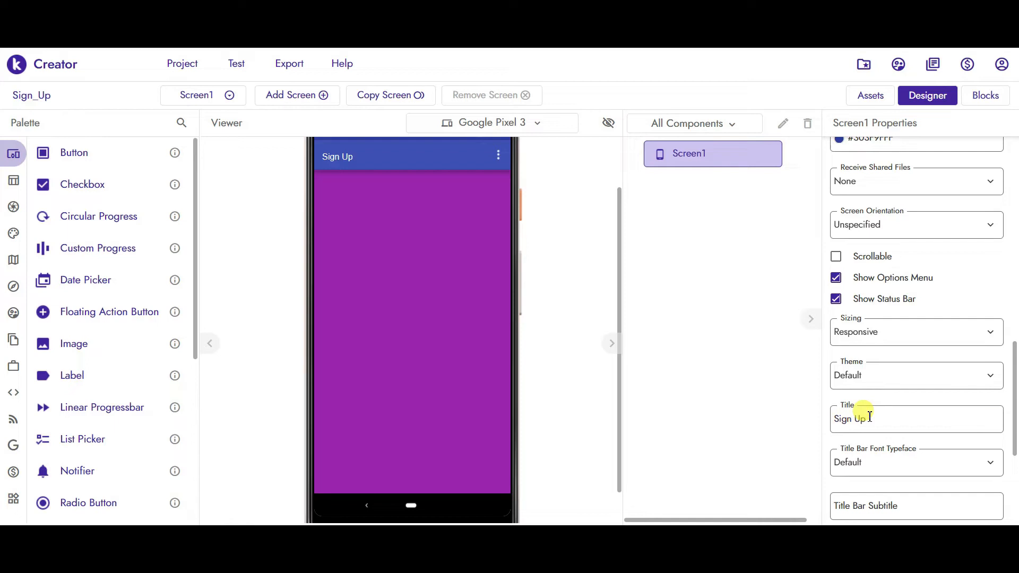
{"action": "left_click_drag", "start_coordinate": [1015, 414], "coordinate": [1015, 380]}
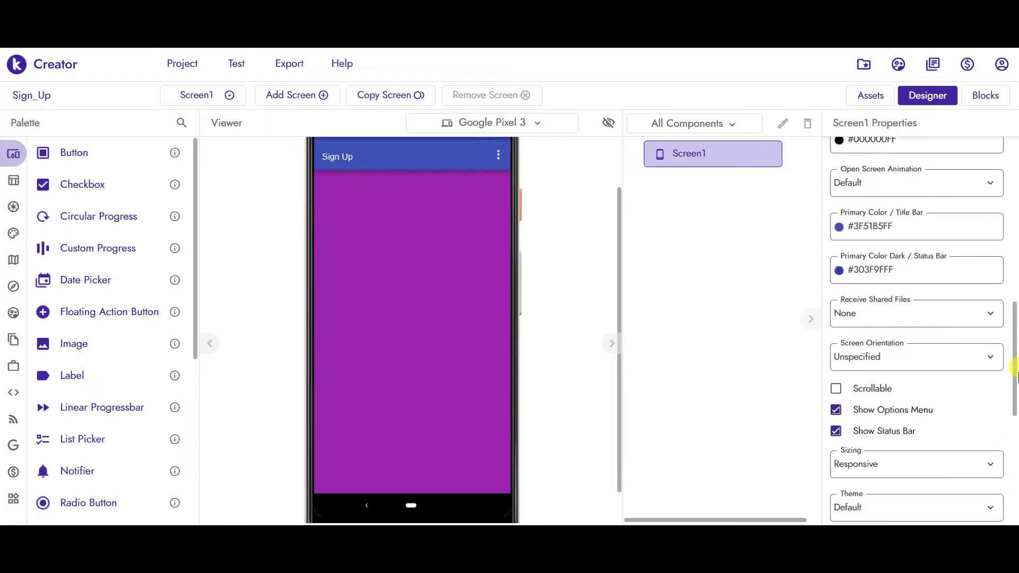
{"action": "left_click", "coordinate": [836, 390]}
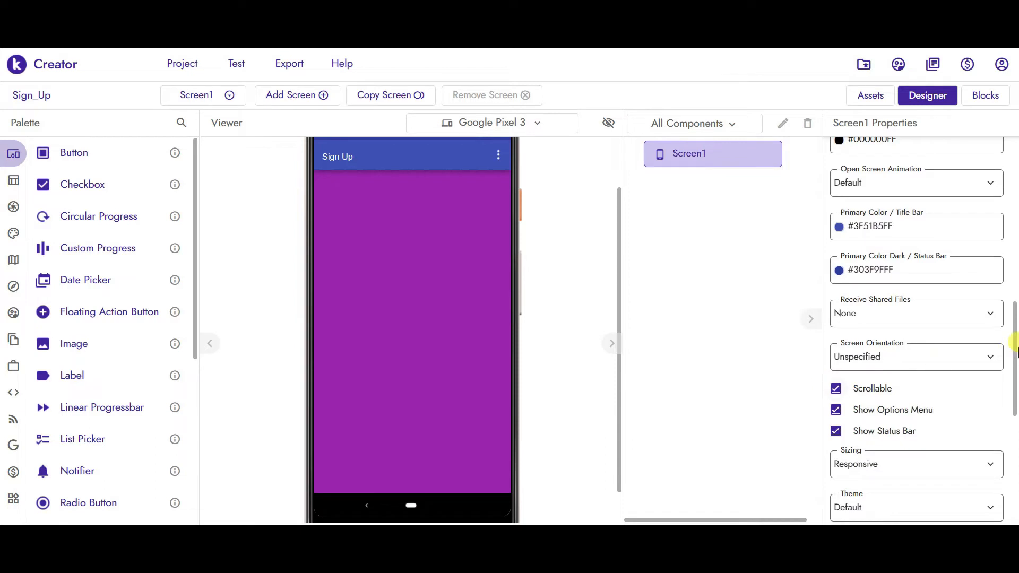
{"action": "left_click_drag", "start_coordinate": [1014, 350], "coordinate": [1015, 155]}
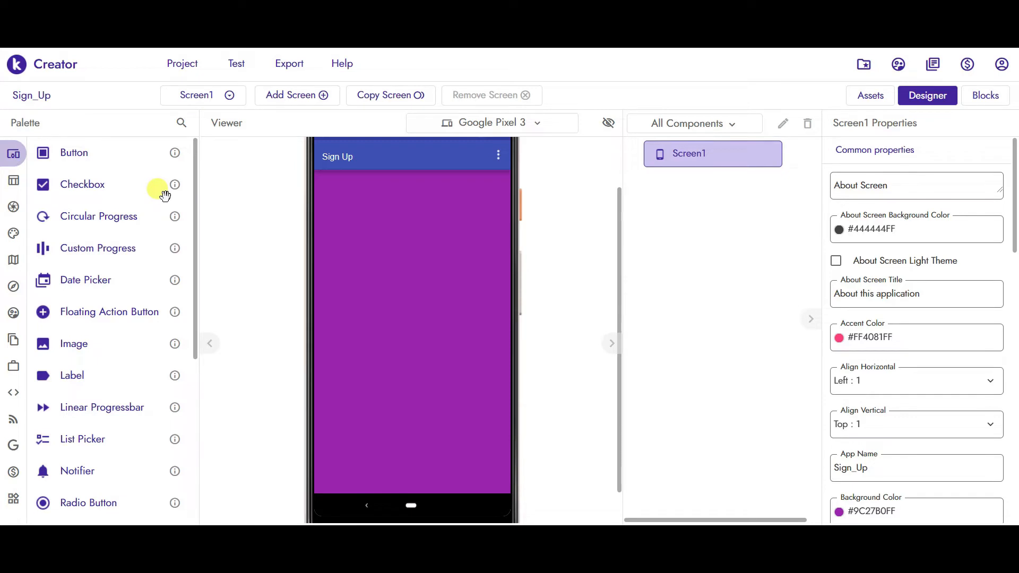
{"action": "mouse_move", "coordinate": [13, 181]}
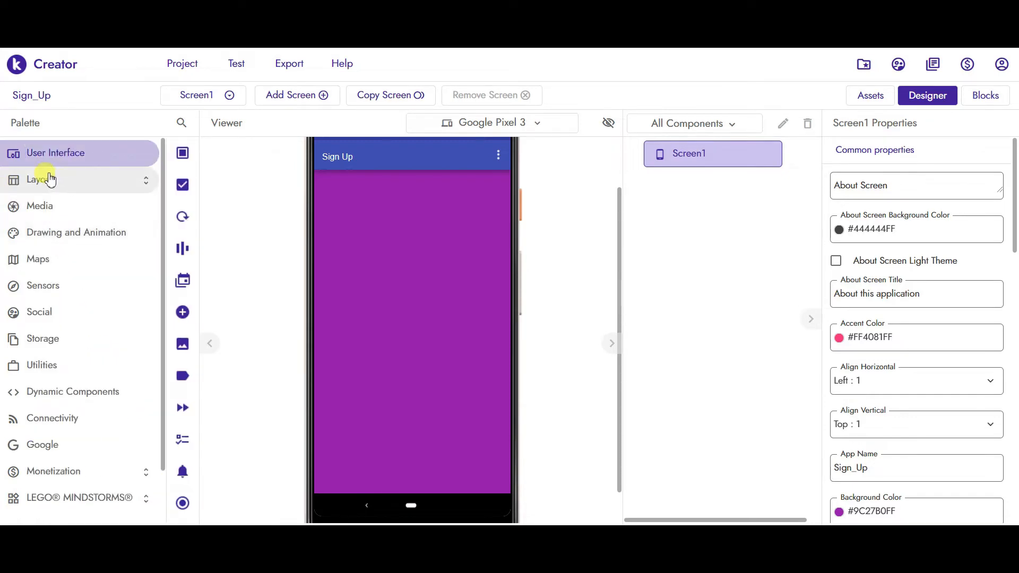
- Add a Vertical Arrangement to Screen1, centered horizontally and vertically
{"action": "left_click", "coordinate": [45, 179]}
{"action": "left_click", "coordinate": [57, 208]}
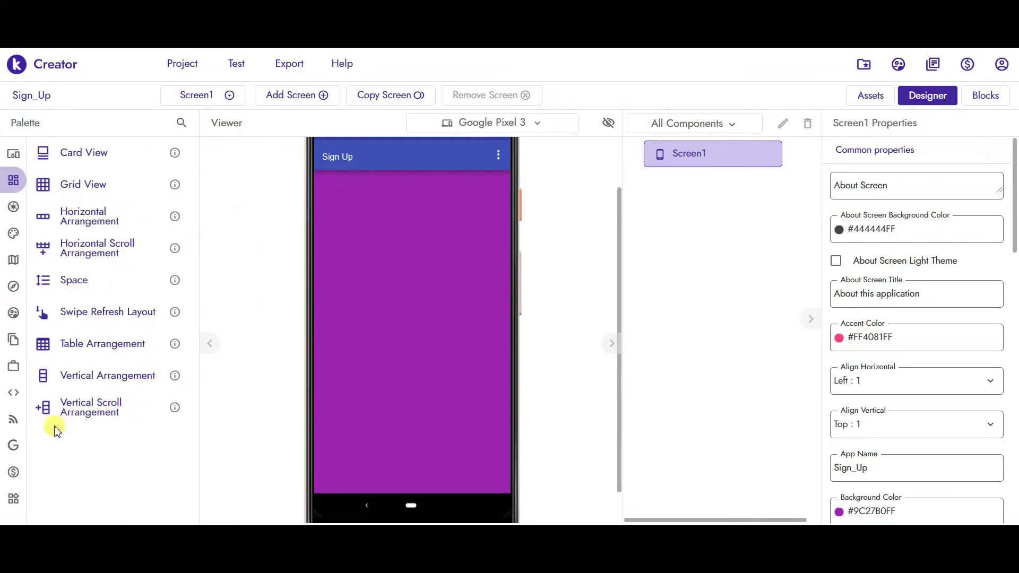
{"action": "left_click_drag", "start_coordinate": [48, 366], "coordinate": [383, 211]}
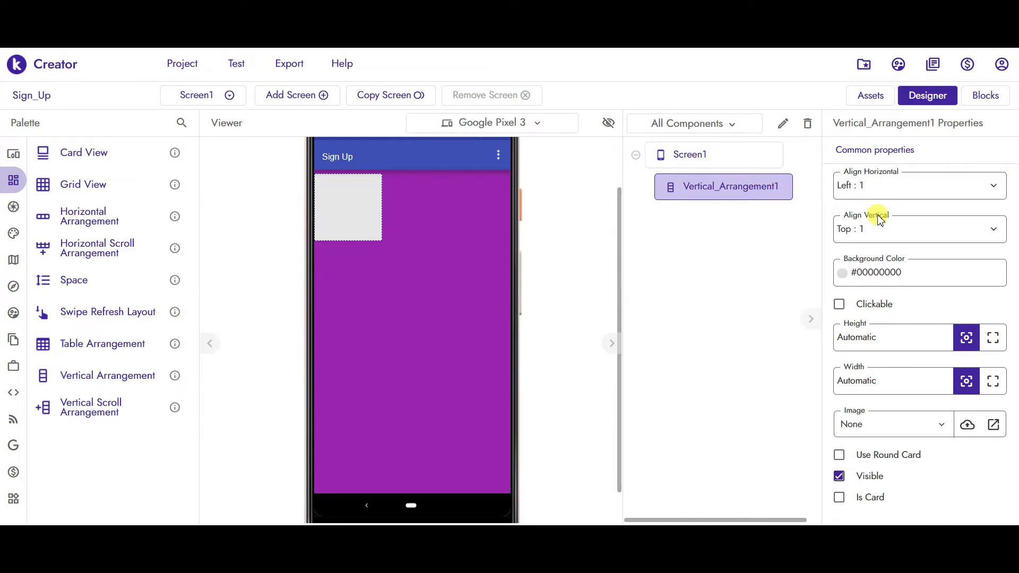
{"action": "left_click", "coordinate": [871, 191]}
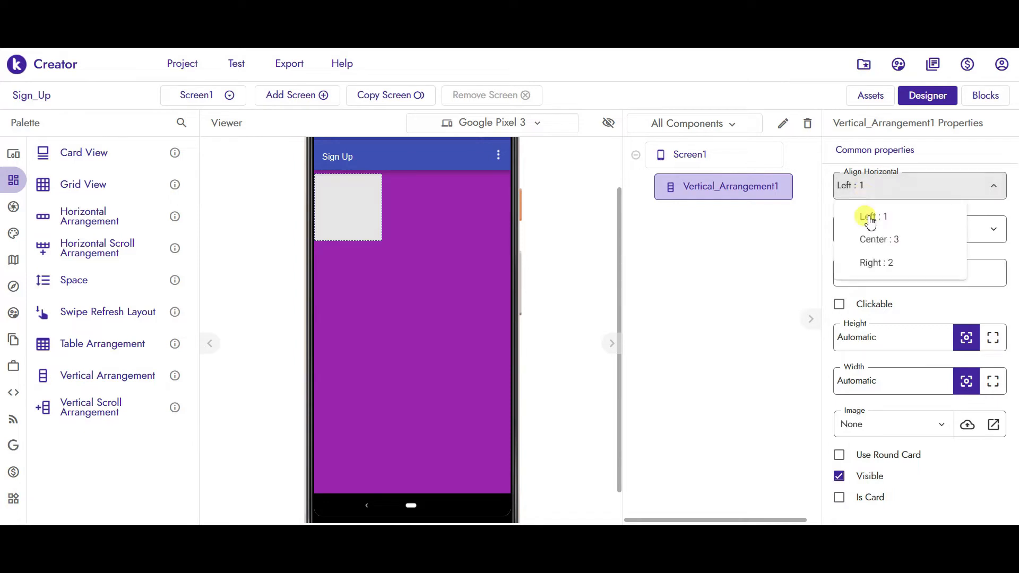
{"action": "left_click", "coordinate": [875, 240]}
{"action": "left_click", "coordinate": [866, 229]}
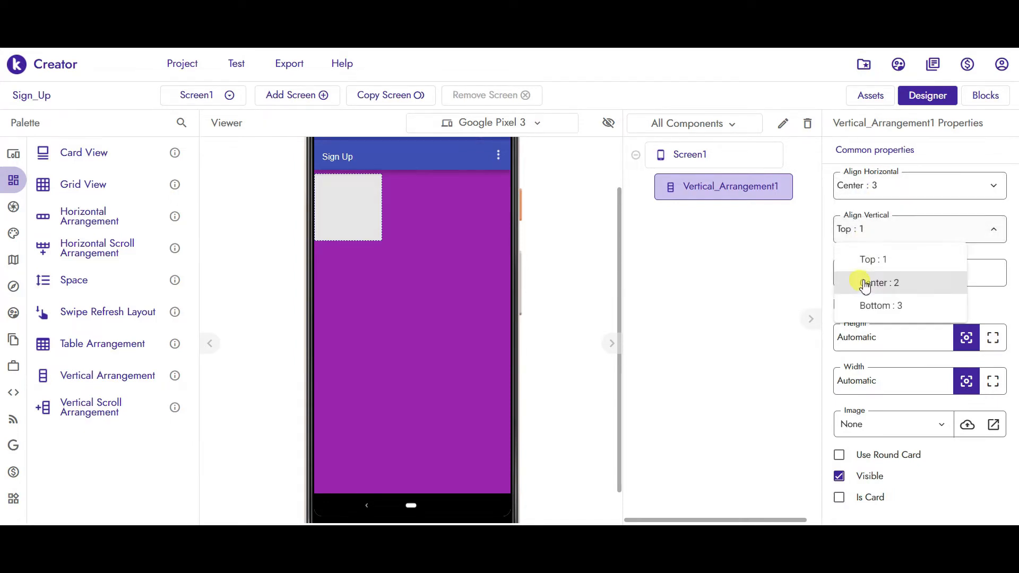
{"action": "left_click", "coordinate": [866, 284]}
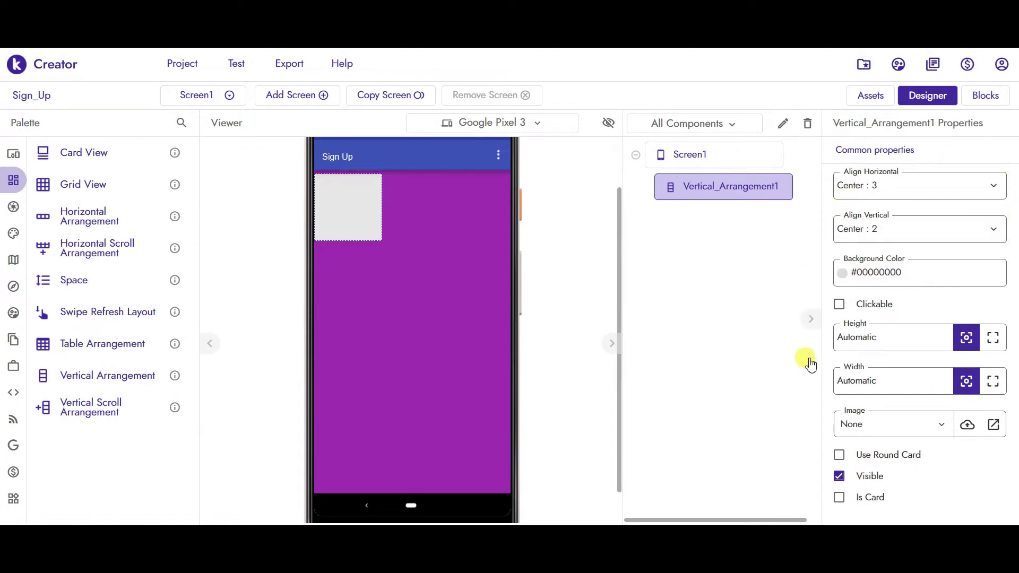
- Give the arrangement a None (transparent) background and Fill parent height and width
{"action": "left_click", "coordinate": [855, 274]}
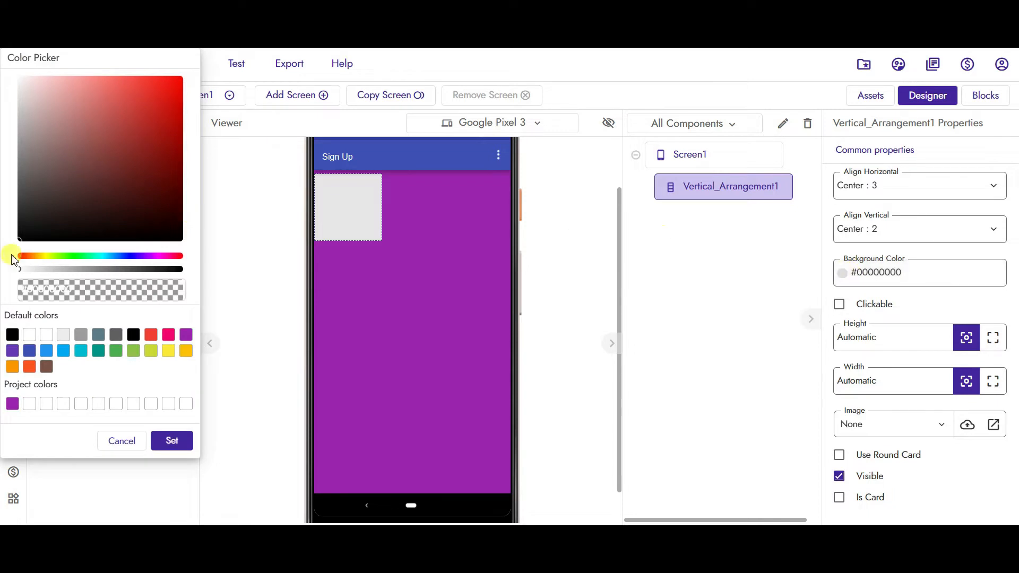
{"action": "left_click", "coordinate": [44, 338]}
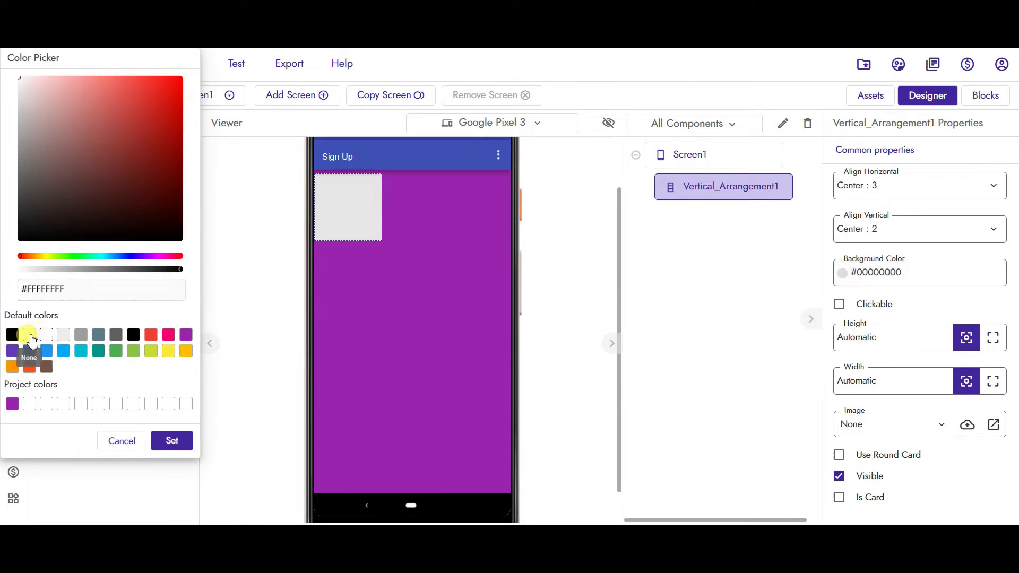
{"action": "left_click", "coordinate": [29, 335]}
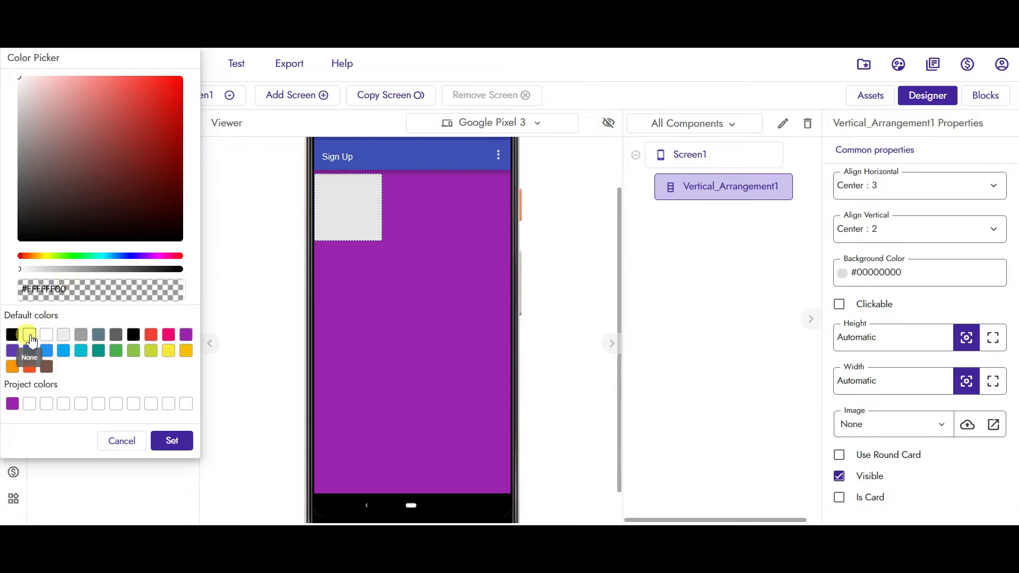
{"action": "left_click", "coordinate": [162, 441]}
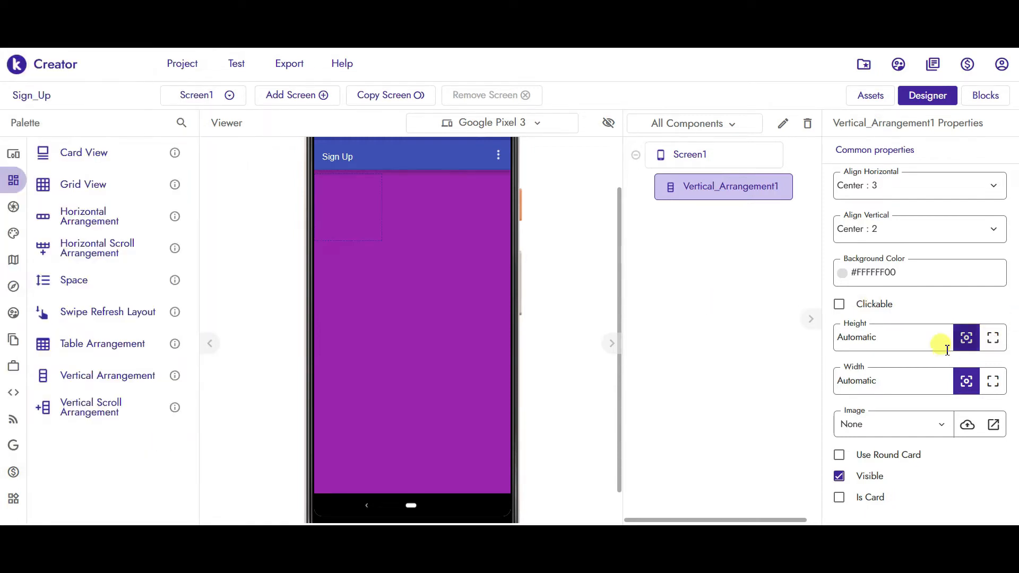
{"action": "left_click", "coordinate": [992, 338]}
{"action": "left_click", "coordinate": [992, 381]}
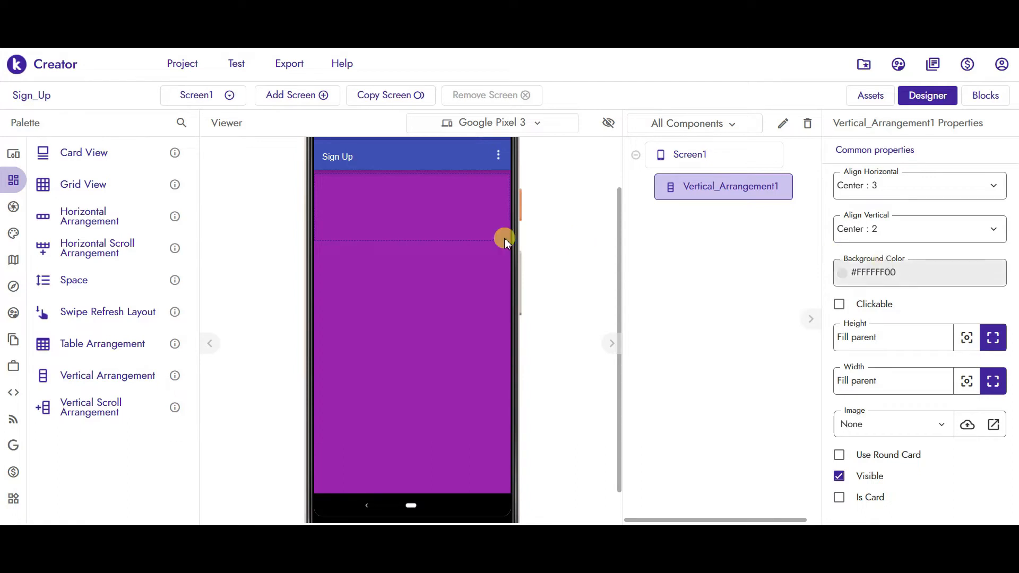
{"action": "mouse_move", "coordinate": [8, 161]}
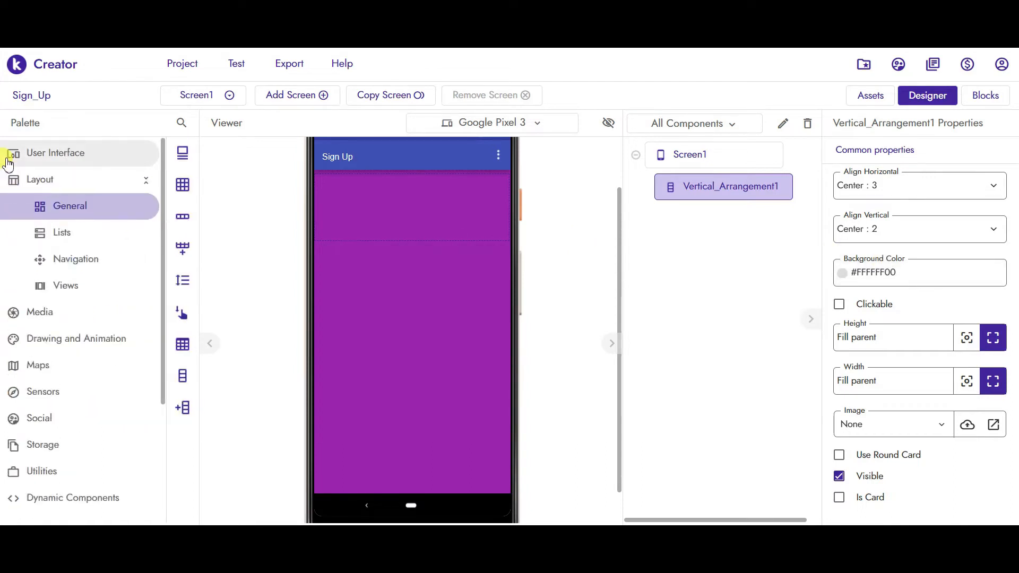
- Drop a Label into the arrangement and give it bold text at font size 25
{"action": "left_click", "coordinate": [8, 159]}
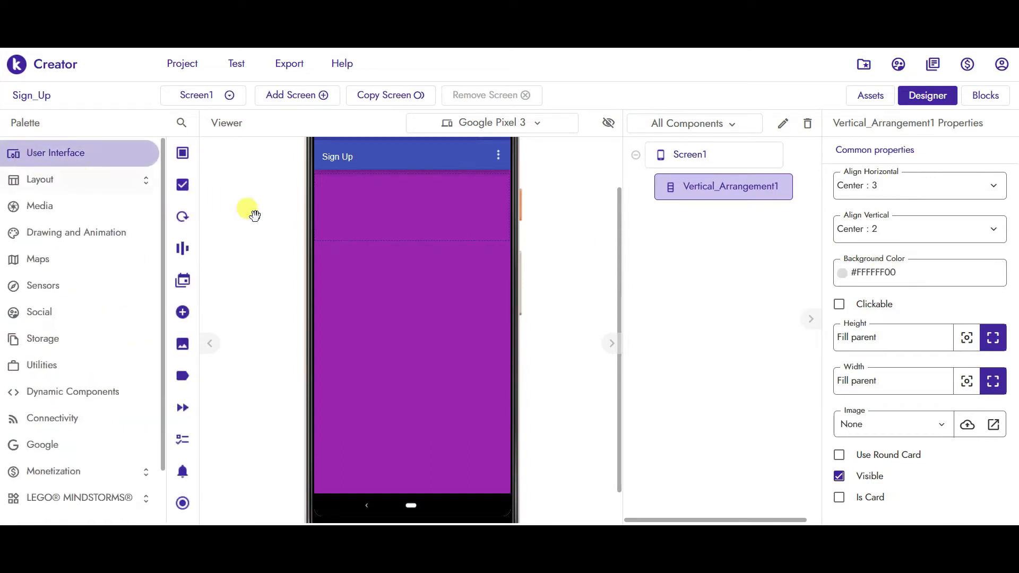
{"action": "left_click_drag", "start_coordinate": [70, 376], "coordinate": [385, 207]}
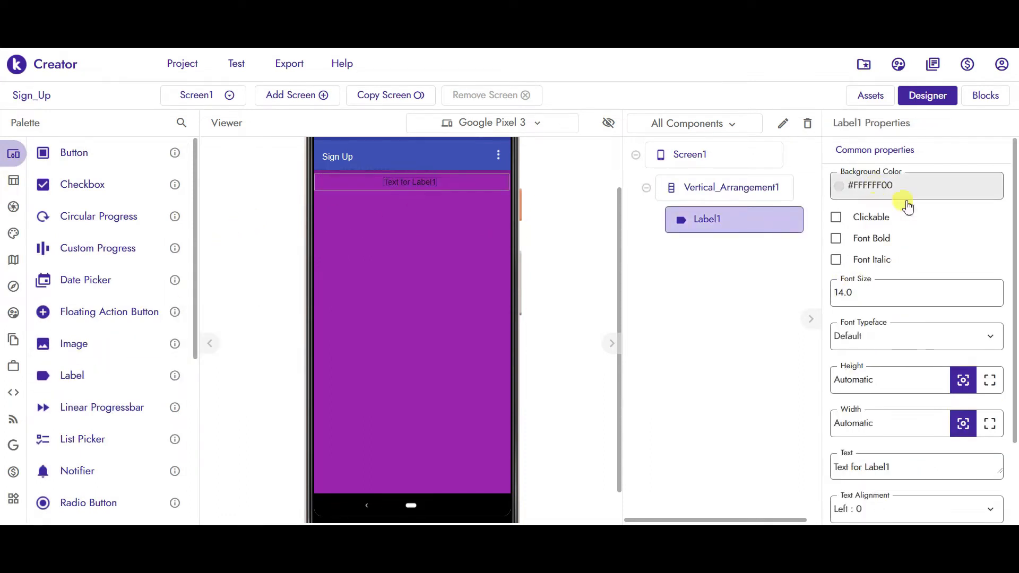
{"action": "scroll", "coordinate": [1013, 223], "scroll_direction": "down", "scroll_amount": 1}
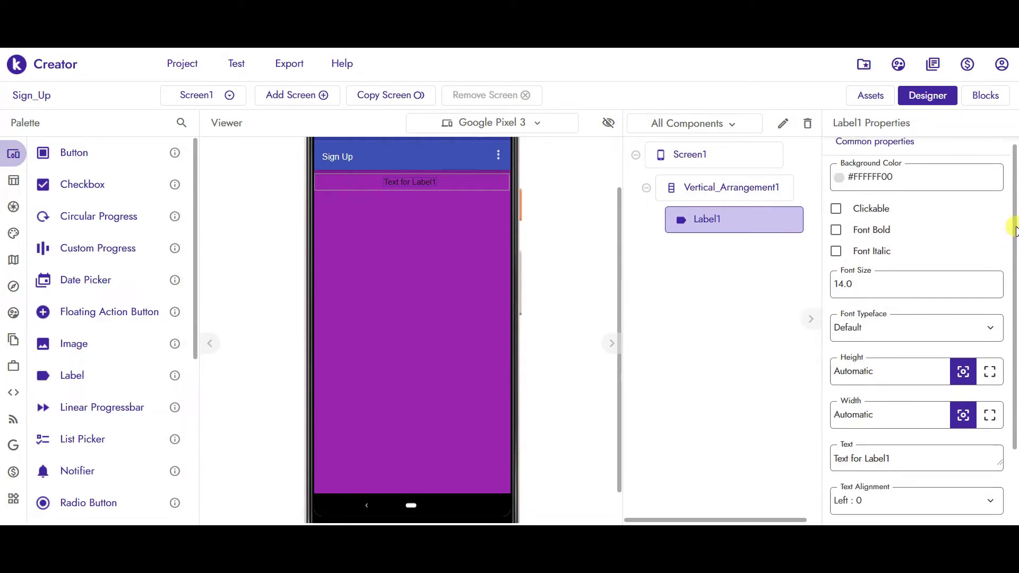
{"action": "left_click", "coordinate": [866, 274]}
{"action": "double_click", "coordinate": [867, 276]}
{"action": "type", "text": "25"}
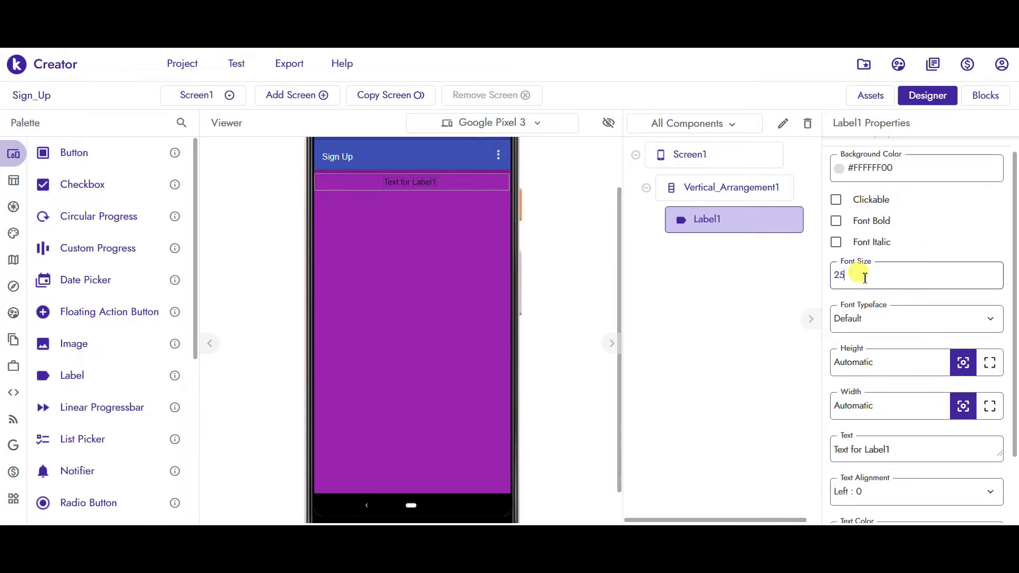
{"action": "left_click", "coordinate": [835, 221]}
- Set the label's typeface to Serif, width to Fill parent, and text to 'User Login'
{"action": "left_click_drag", "start_coordinate": [1013, 226], "coordinate": [1013, 257]}
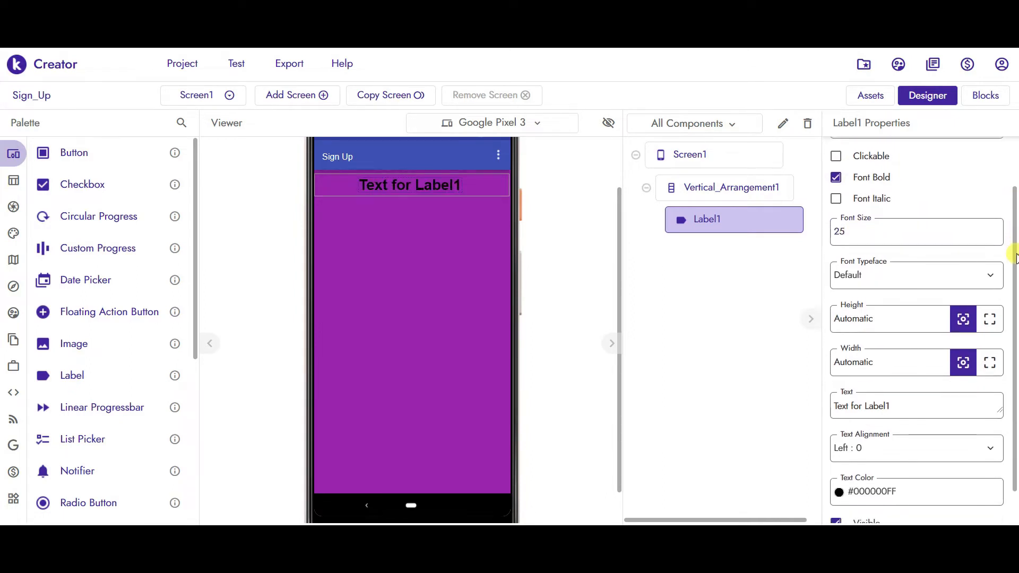
{"action": "left_click", "coordinate": [866, 279]}
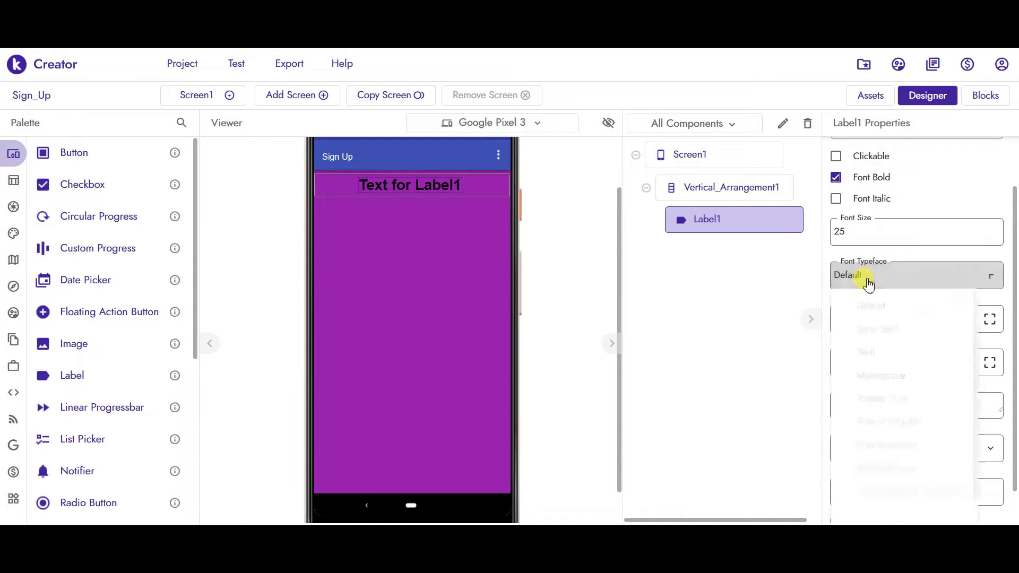
{"action": "left_click", "coordinate": [865, 353]}
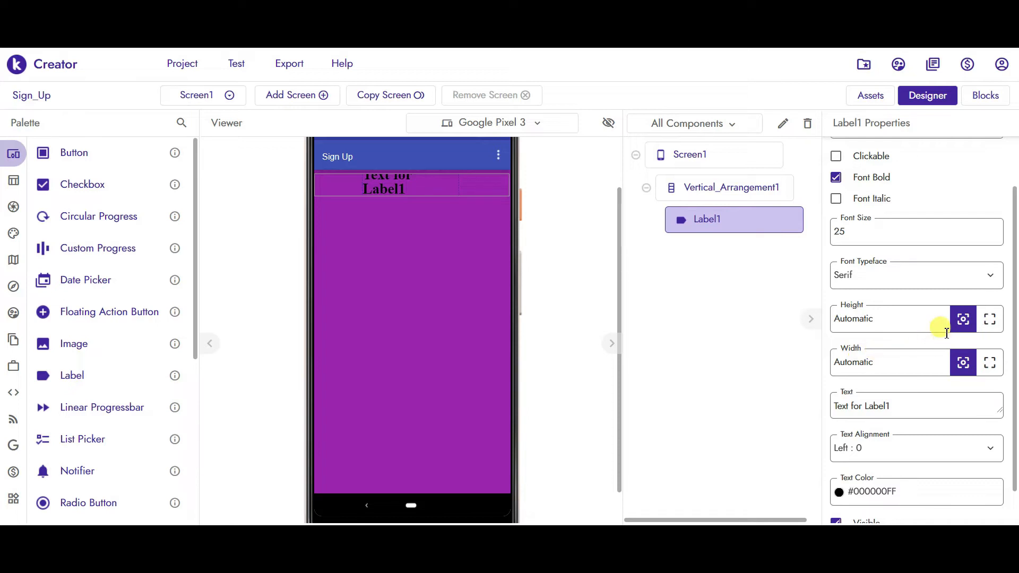
{"action": "left_click", "coordinate": [989, 362]}
{"action": "left_click_drag", "start_coordinate": [1014, 348], "coordinate": [1014, 383]}
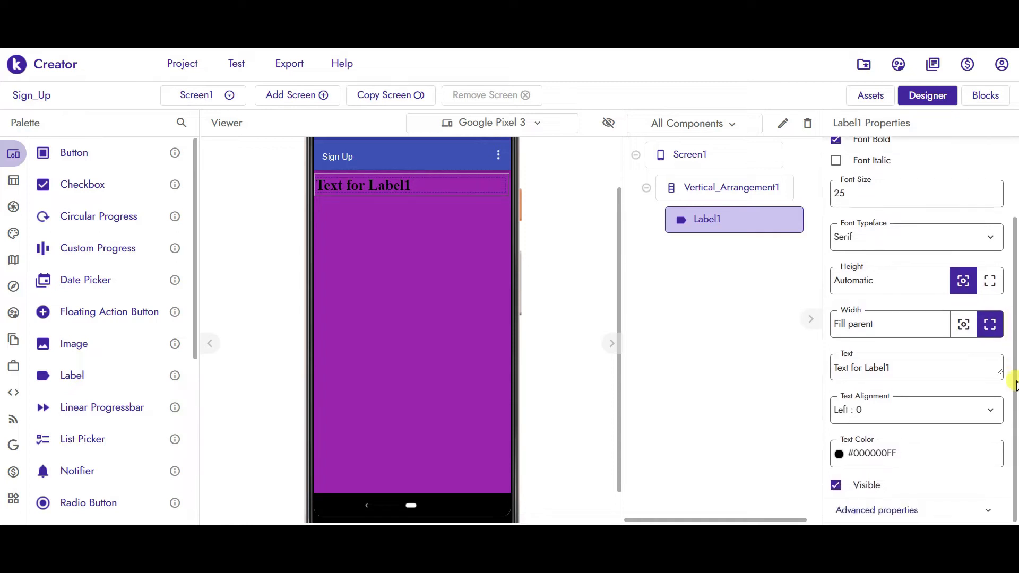
{"action": "left_click", "coordinate": [909, 365]}
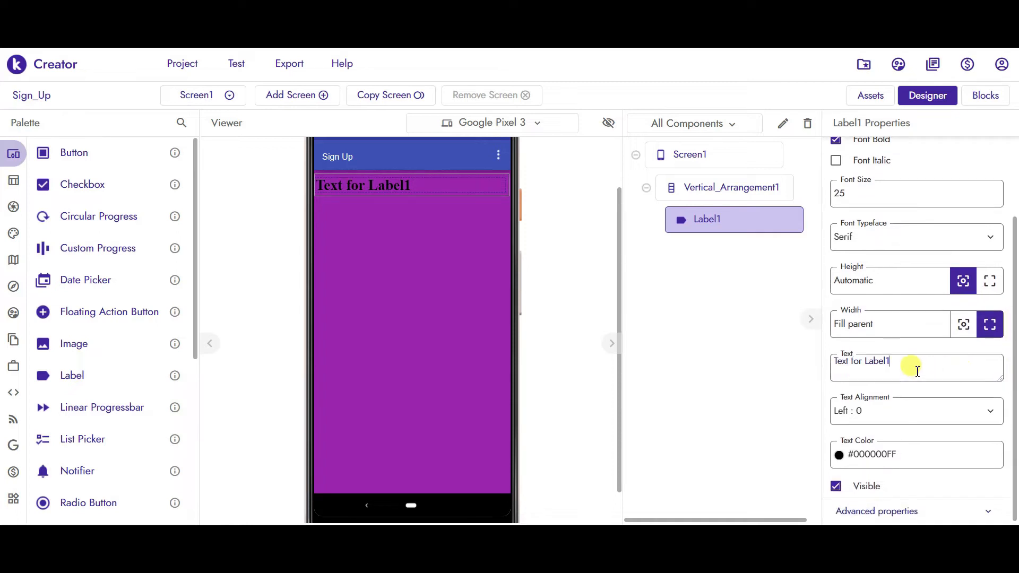
{"action": "triple_click", "coordinate": [917, 370]}
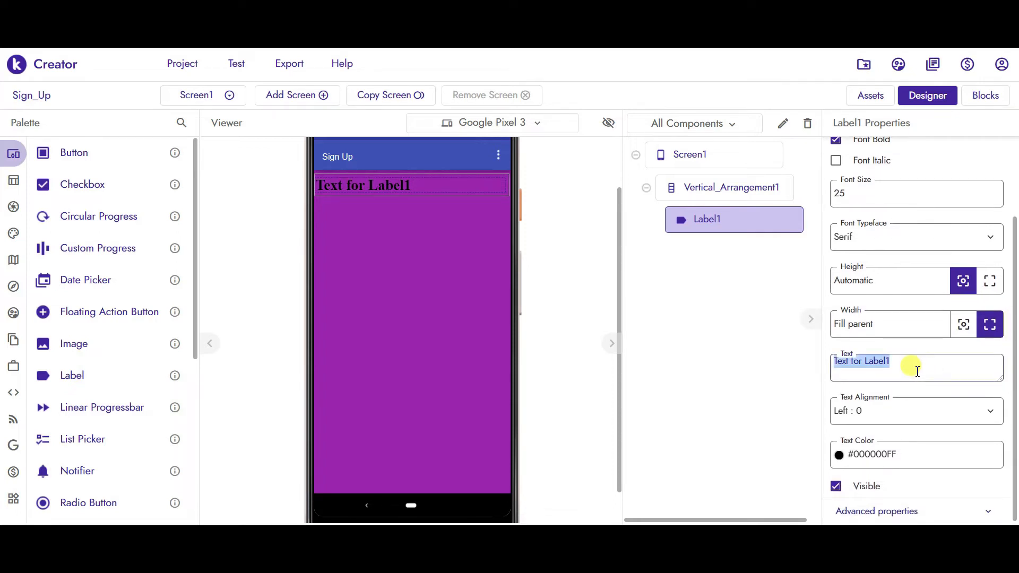
{"action": "type", "text": "User Login"}
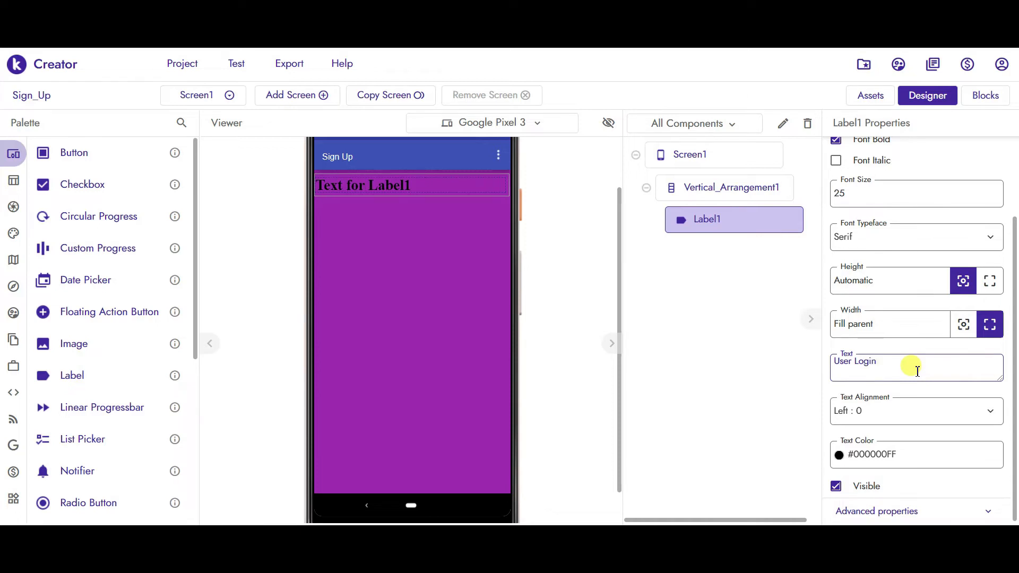
{"action": "key", "text": "Return"}
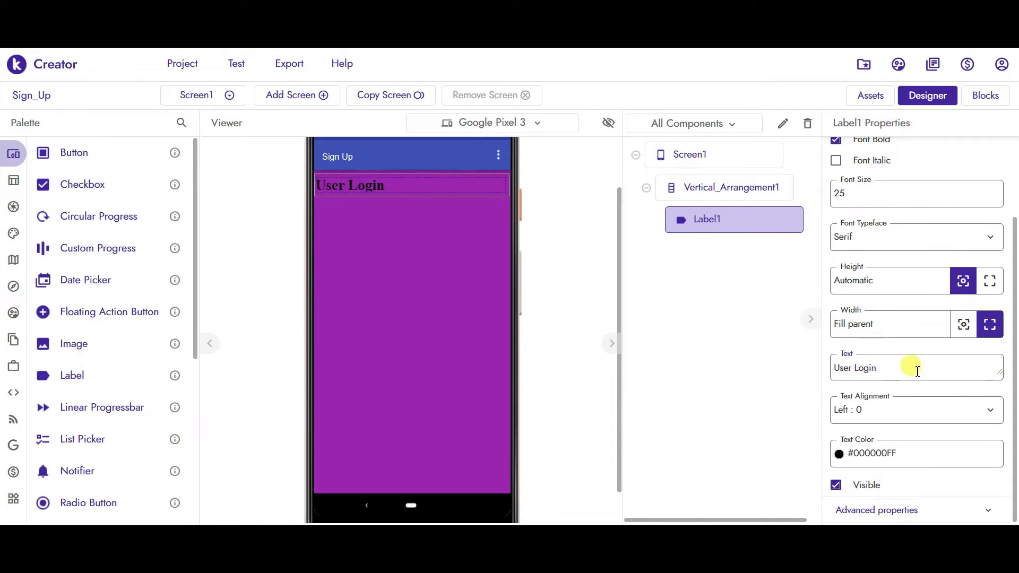
- Centre the heading with white text colour, then add a second label below it
{"action": "left_click", "coordinate": [860, 416]}
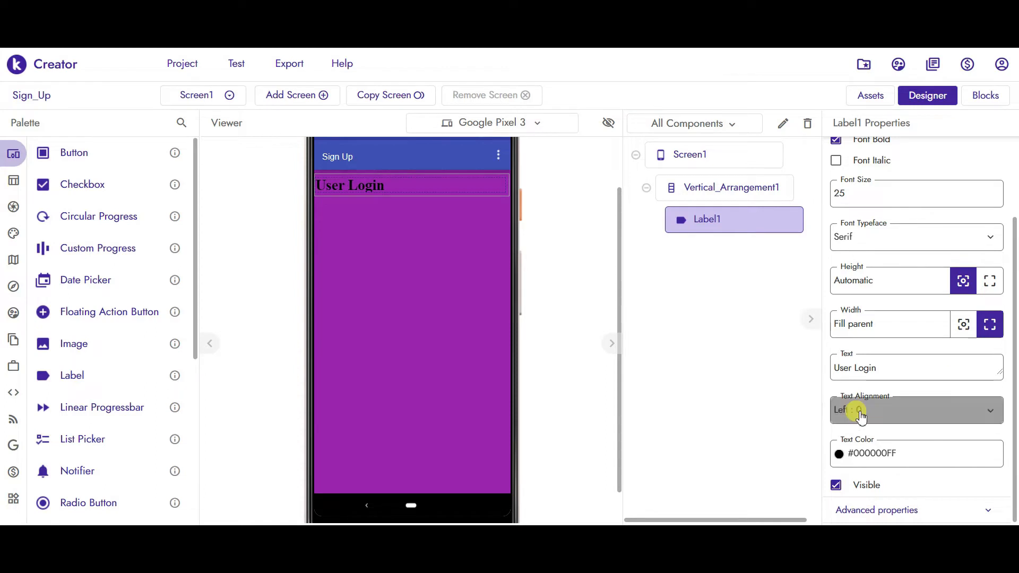
{"action": "left_click", "coordinate": [861, 463]}
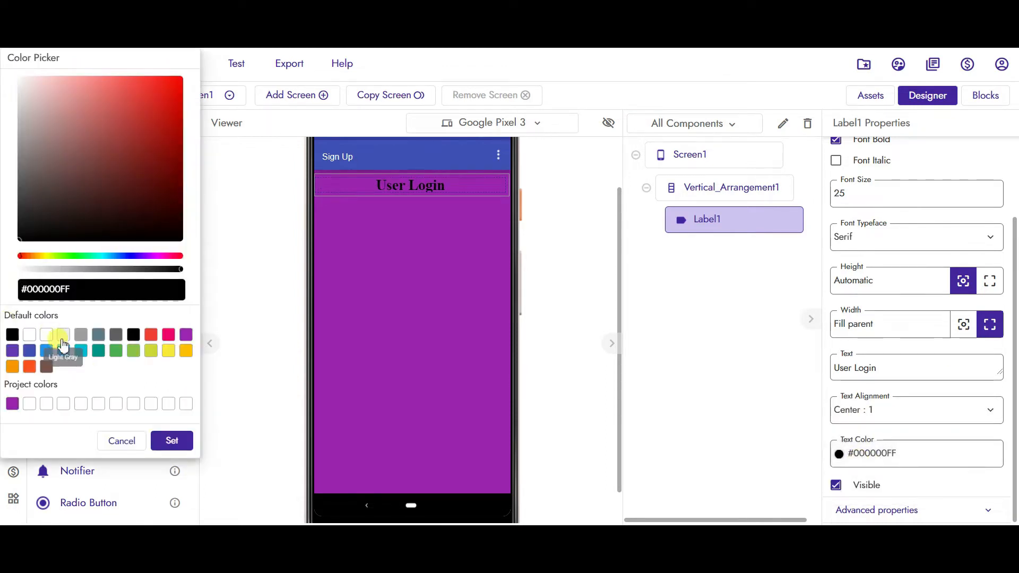
{"action": "left_click", "coordinate": [46, 334]}
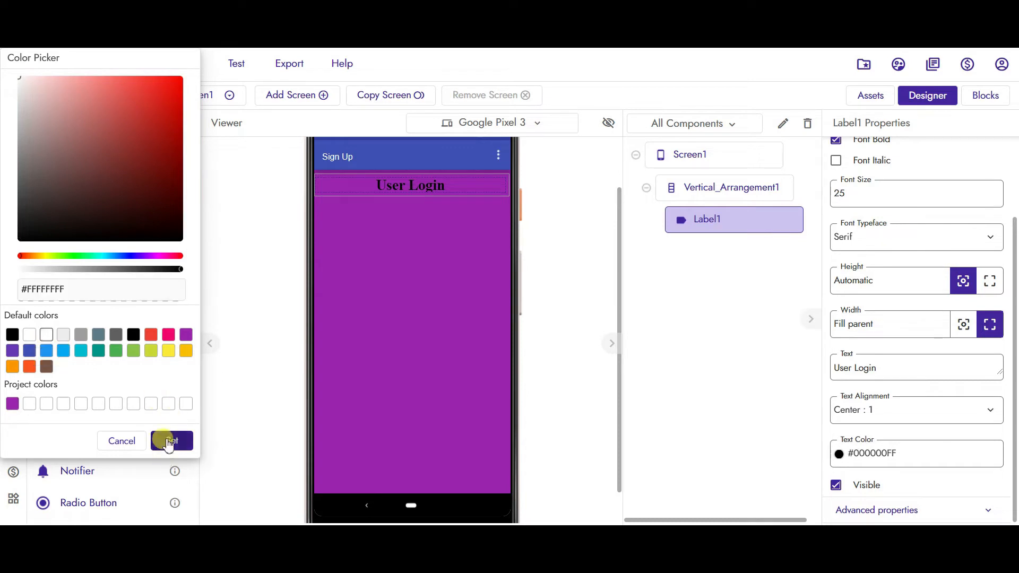
{"action": "left_click", "coordinate": [171, 440]}
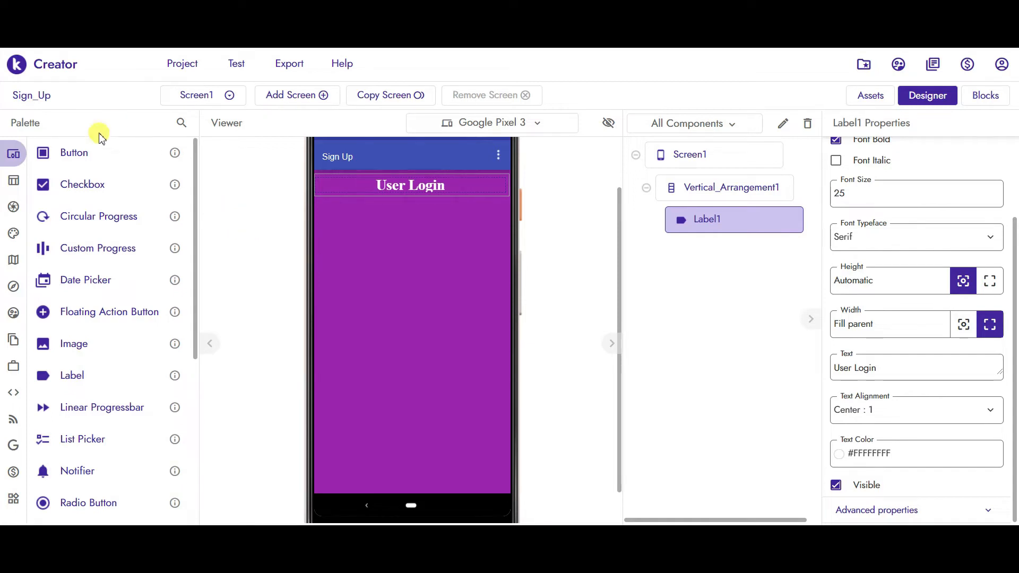
{"action": "left_click_drag", "start_coordinate": [75, 382], "coordinate": [410, 195]}
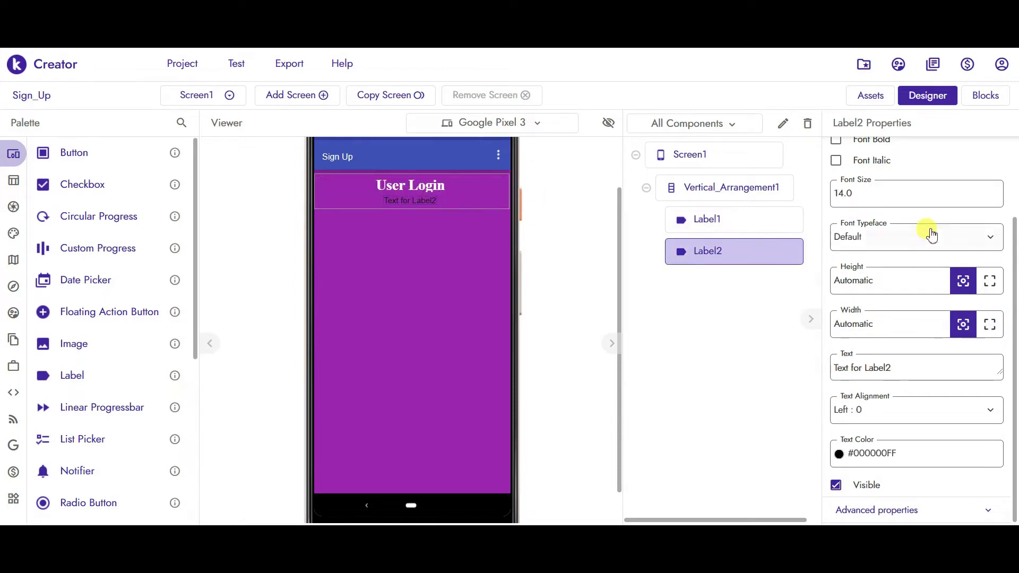
- Clear Label2's placeholder text and set its height to 20px
{"action": "left_click", "coordinate": [907, 365]}
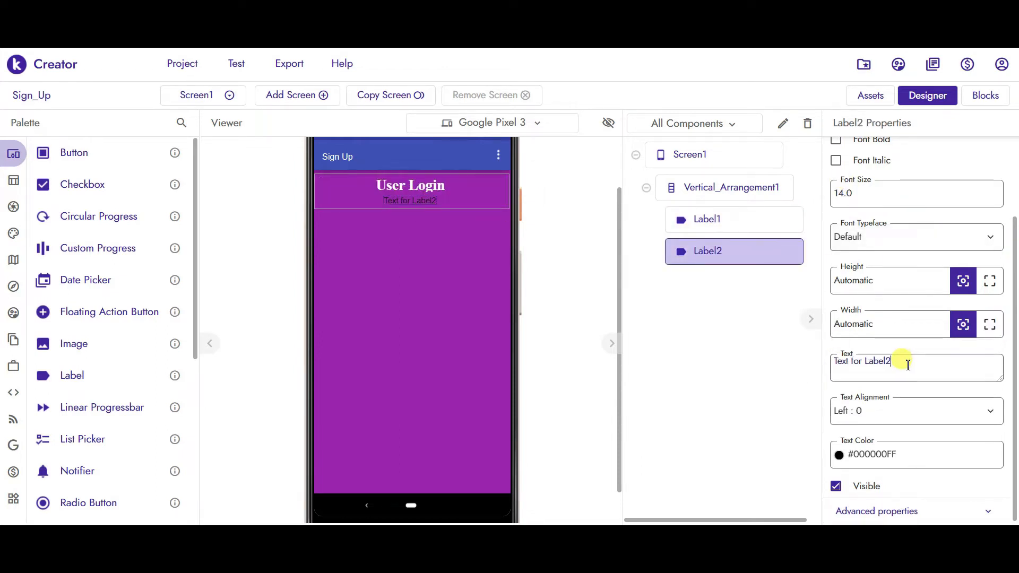
{"action": "key", "text": "ctrl+a"}
{"action": "key", "text": "BackSpace"}
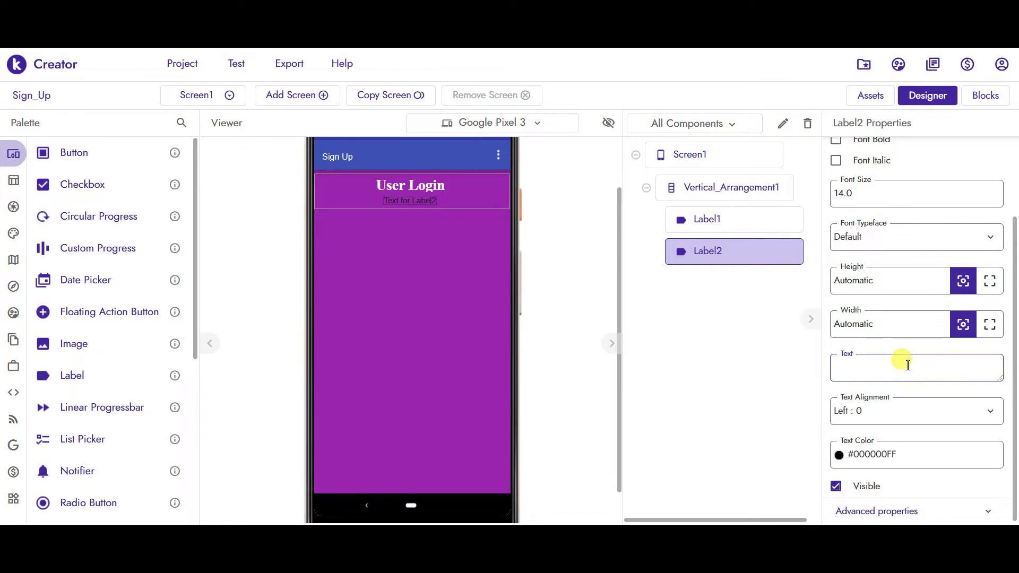
{"action": "left_click_drag", "start_coordinate": [881, 280], "coordinate": [826, 284]}
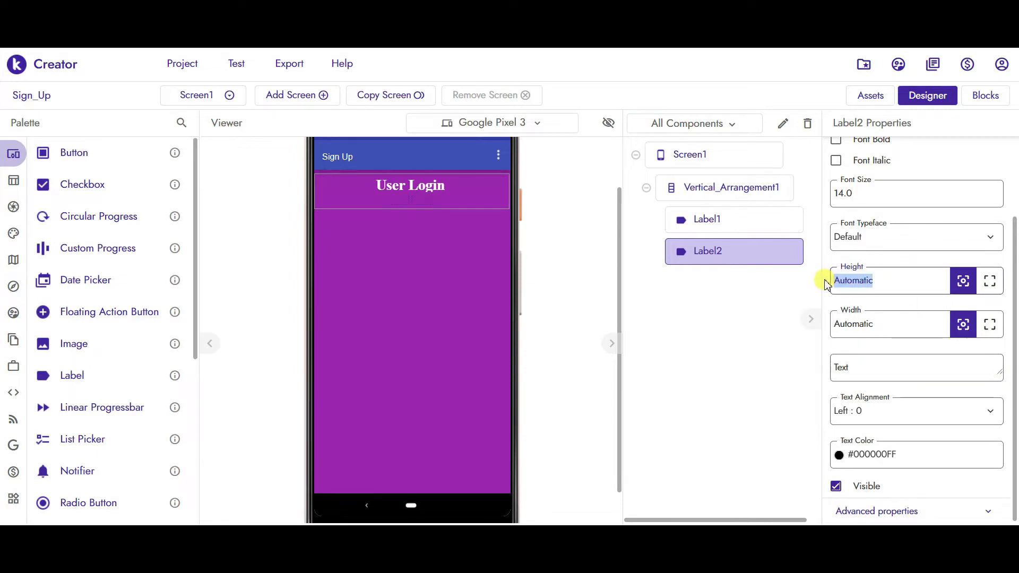
{"action": "type", "text": "20"}
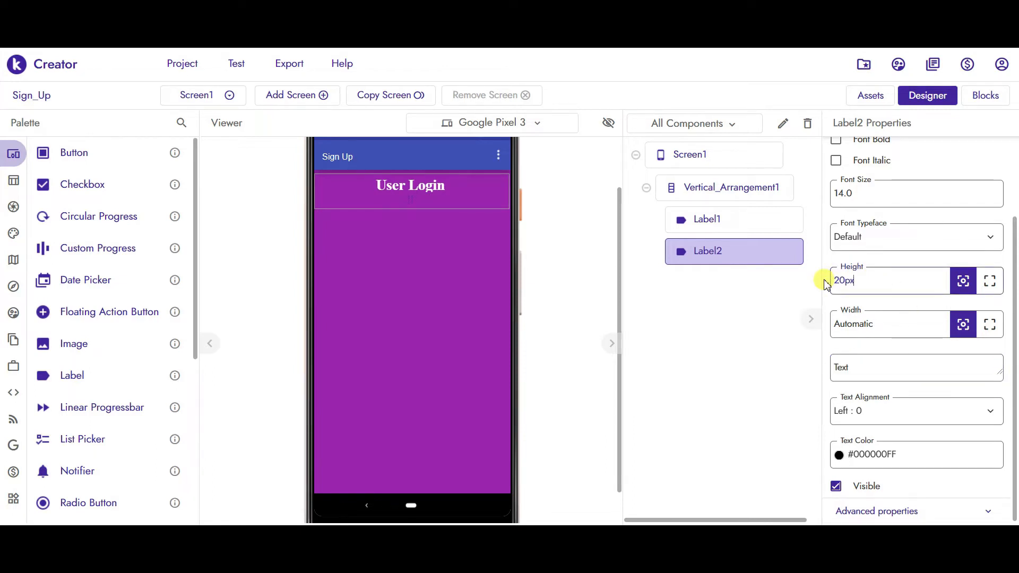
{"action": "key", "text": "Return"}
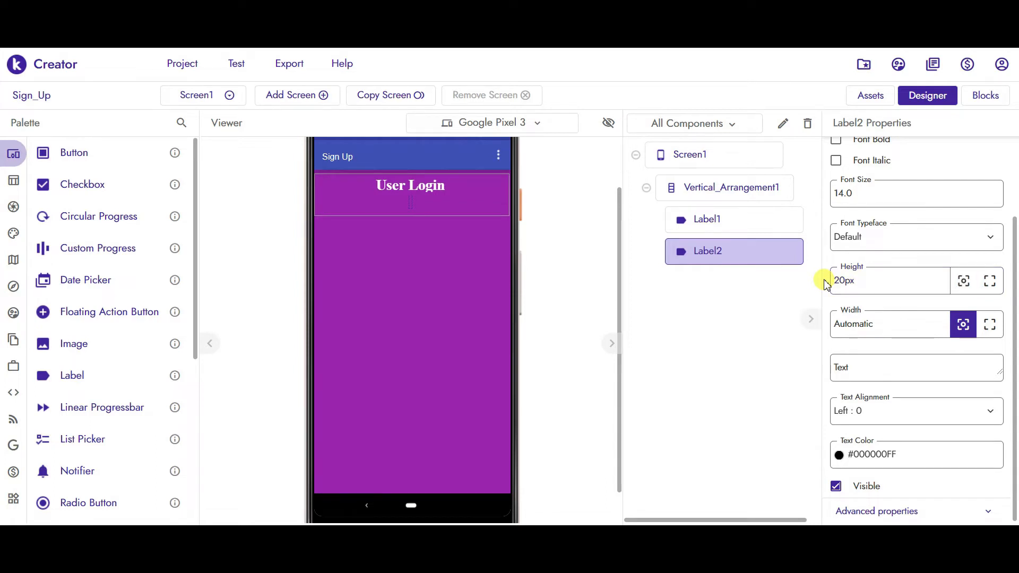
- Add a Card View to the arrangement with contents centred horizontally and vertically
{"action": "left_click", "coordinate": [49, 186]}
{"action": "left_click", "coordinate": [68, 210]}
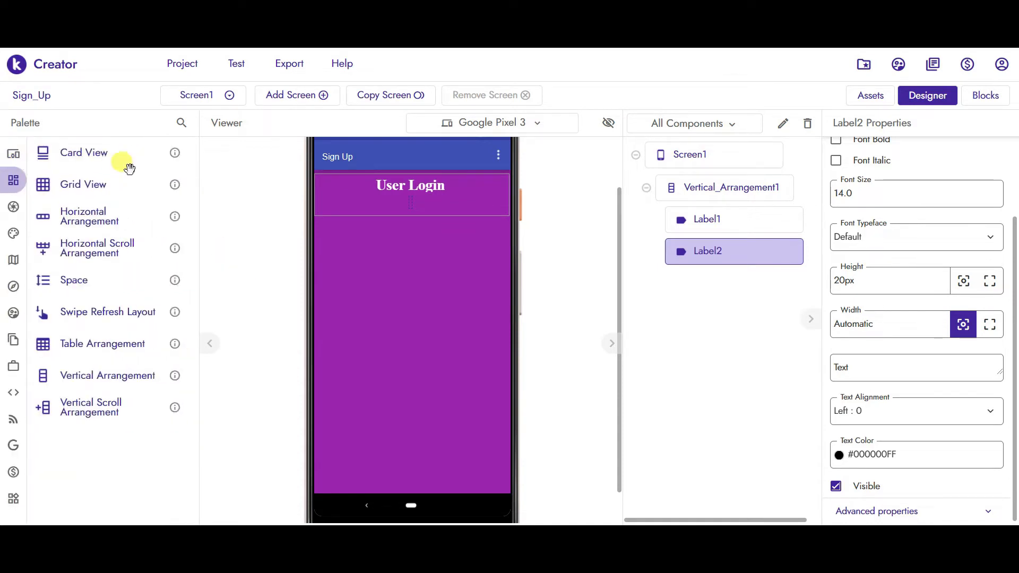
{"action": "left_click_drag", "start_coordinate": [80, 154], "coordinate": [392, 219]}
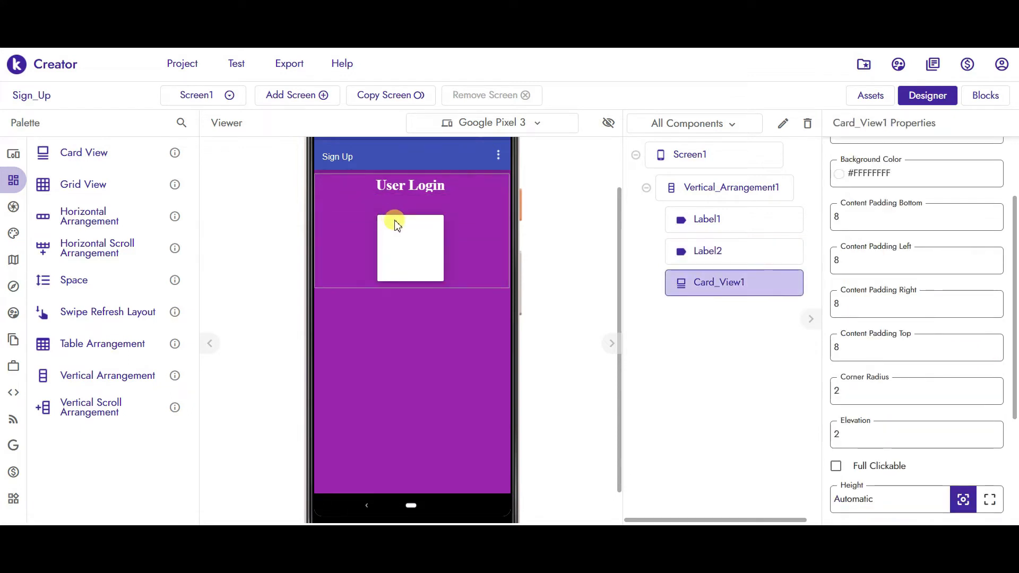
{"action": "left_click_drag", "start_coordinate": [1013, 247], "coordinate": [1015, 167]}
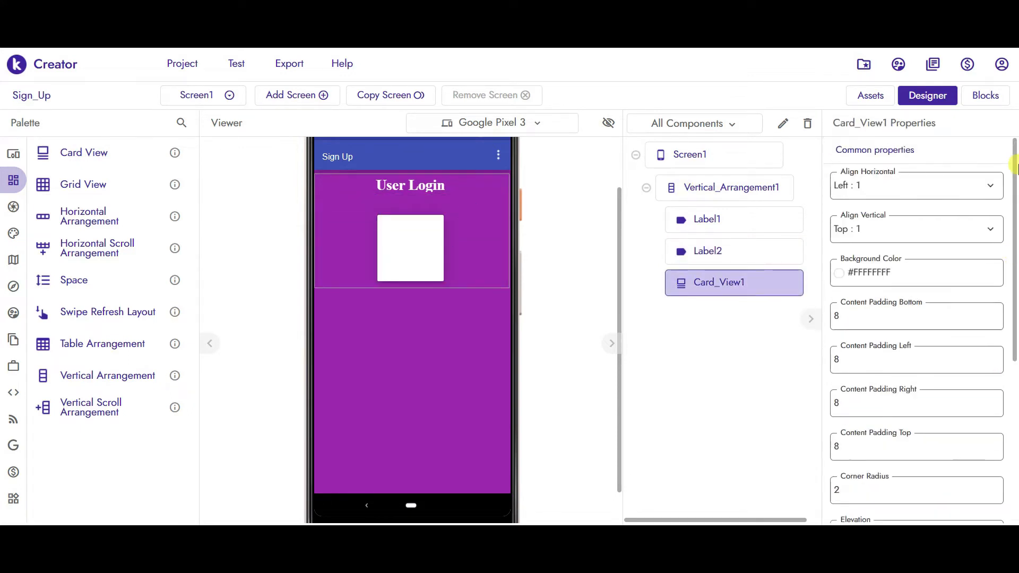
{"action": "left_click", "coordinate": [898, 187]}
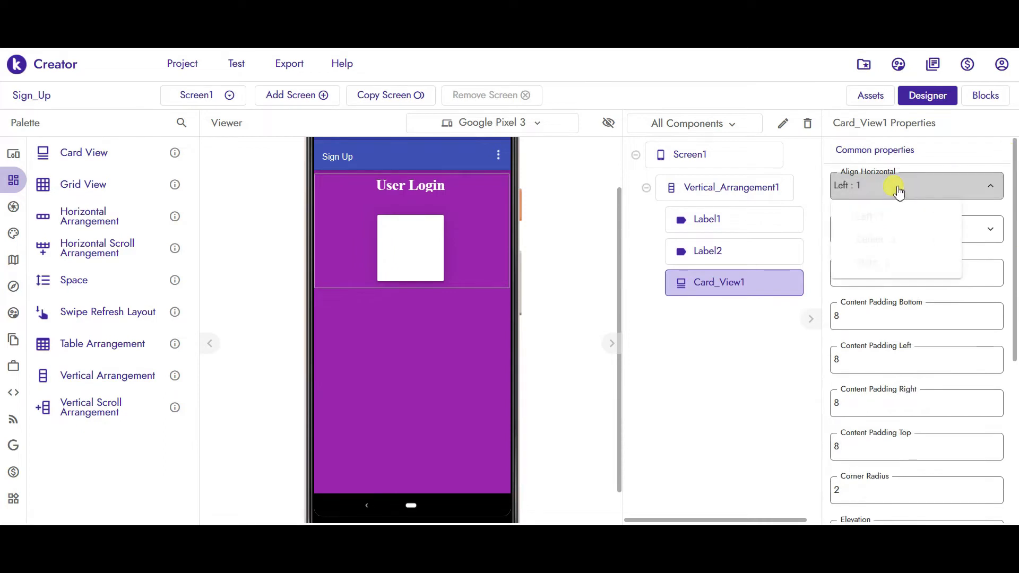
{"action": "left_click", "coordinate": [878, 239]}
{"action": "left_click", "coordinate": [867, 229]}
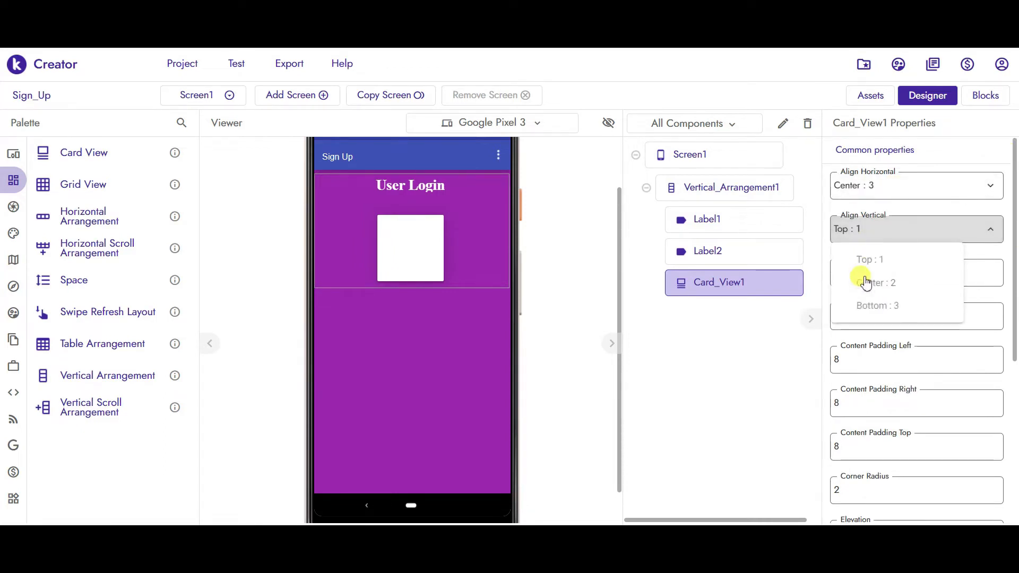
{"action": "left_click", "coordinate": [866, 282]}
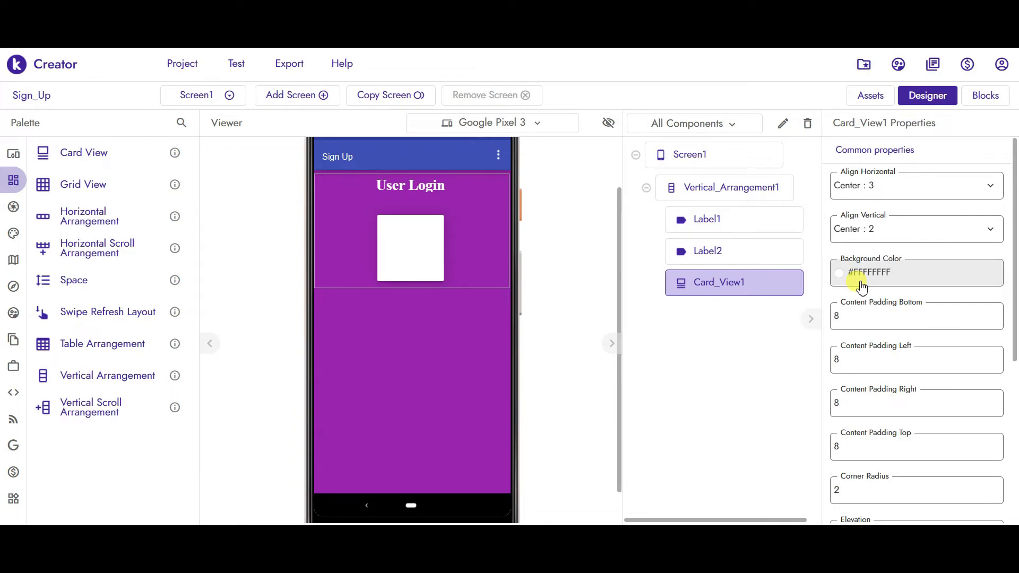
- Set Card_View1's width to 90%
{"action": "left_click_drag", "start_coordinate": [1014, 207], "coordinate": [1016, 309]}
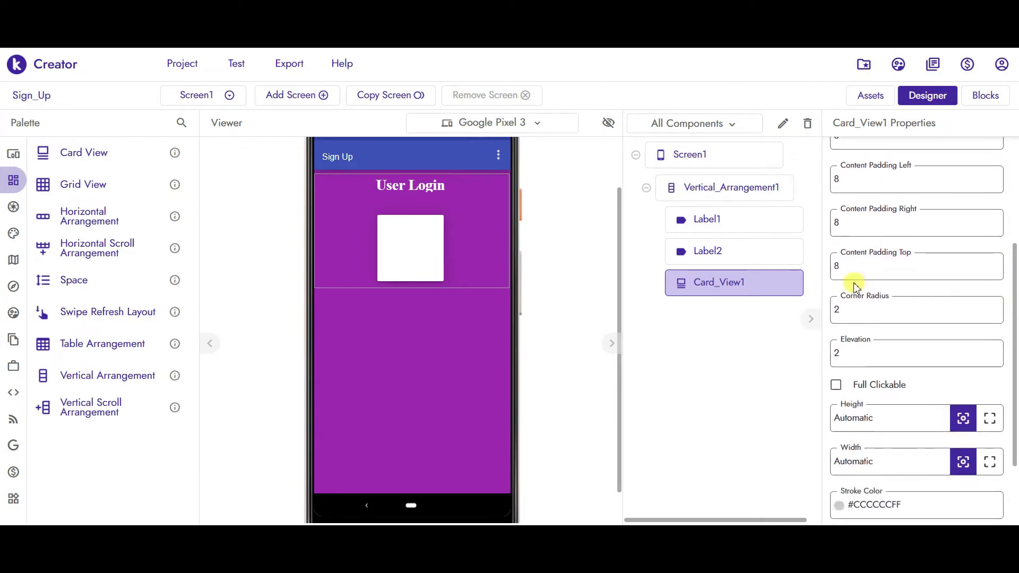
{"action": "left_click", "coordinate": [854, 315]}
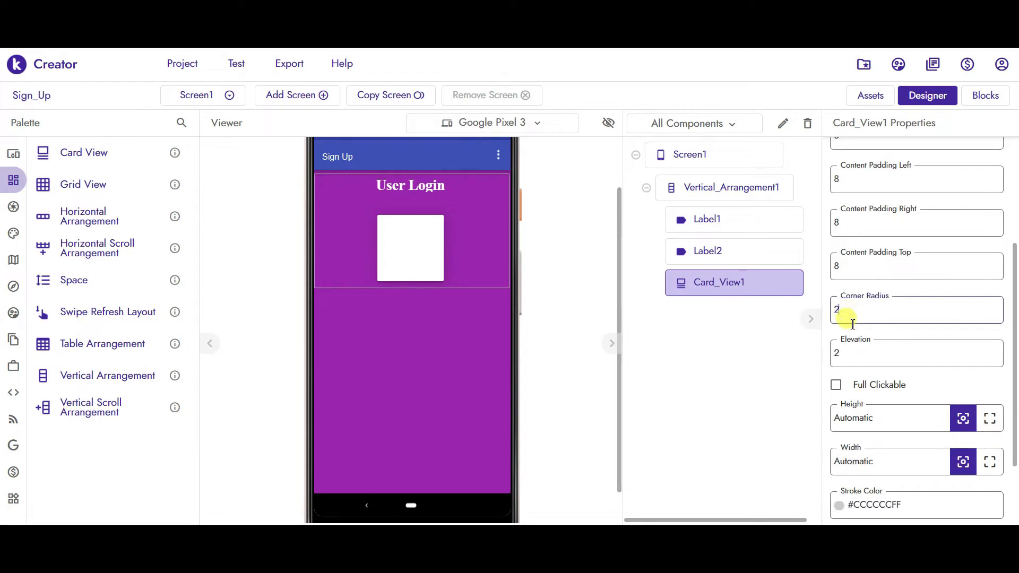
{"action": "left_click", "coordinate": [850, 355]}
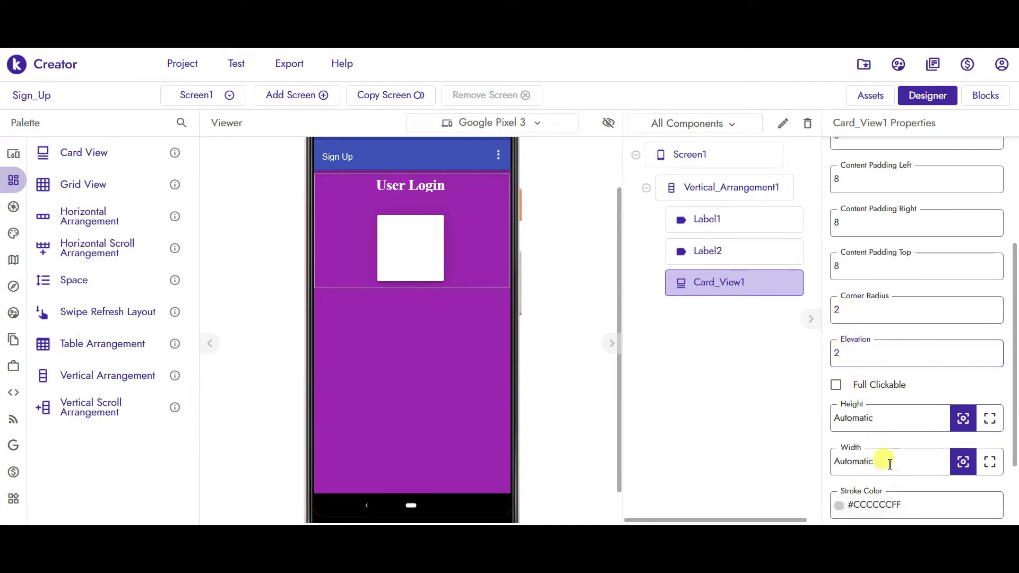
{"action": "left_click_drag", "start_coordinate": [887, 458], "coordinate": [784, 460]}
{"action": "type", "text": "90"}
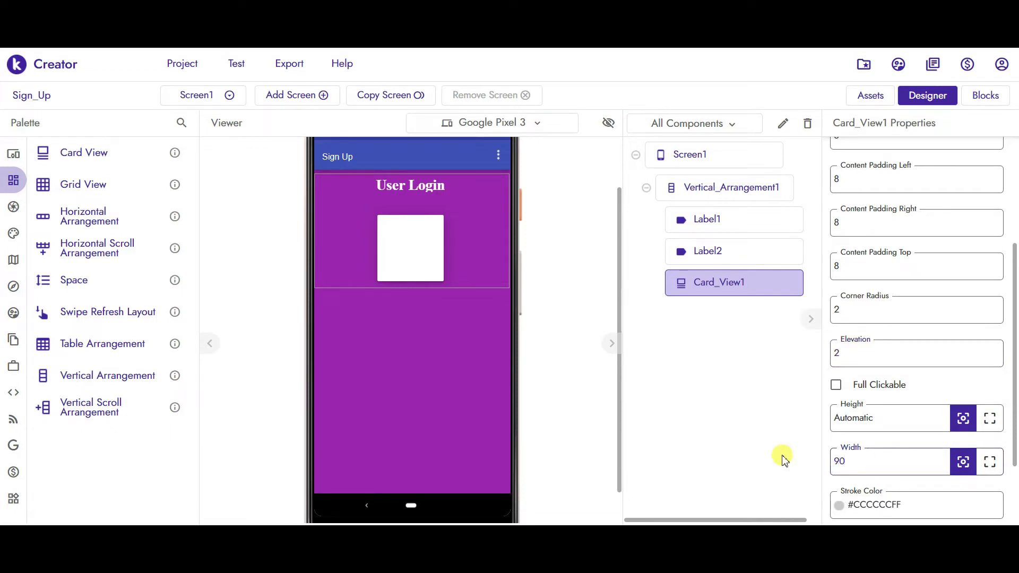
{"action": "type", "text": "%"}
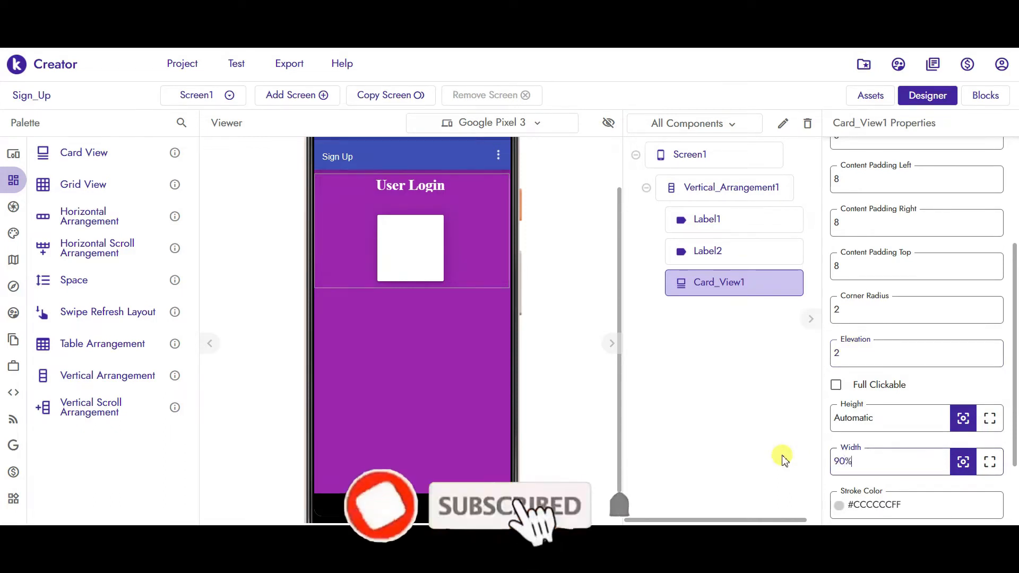
{"action": "key", "text": "Return"}
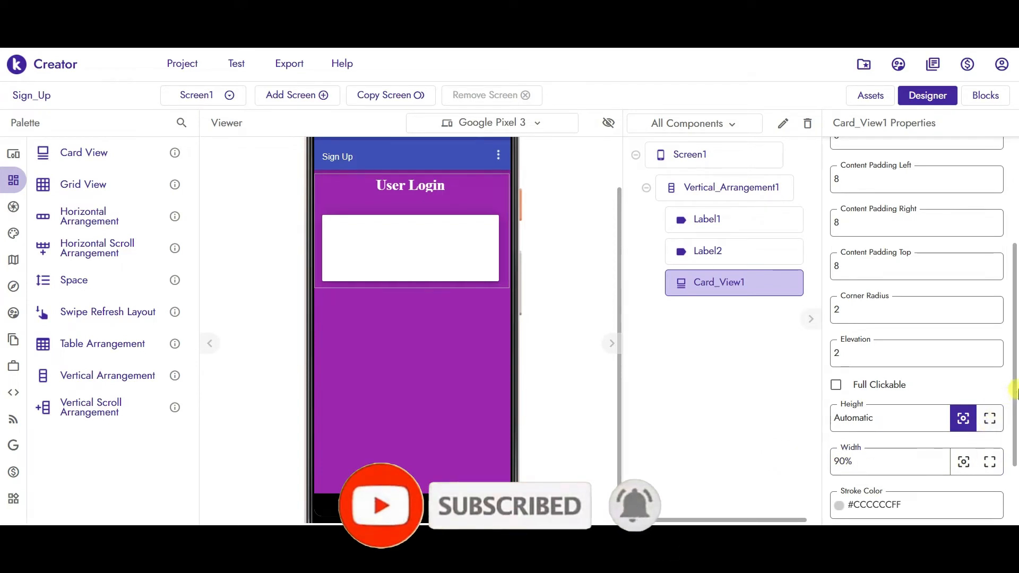
{"action": "left_click_drag", "start_coordinate": [1013, 392], "coordinate": [1011, 431]}
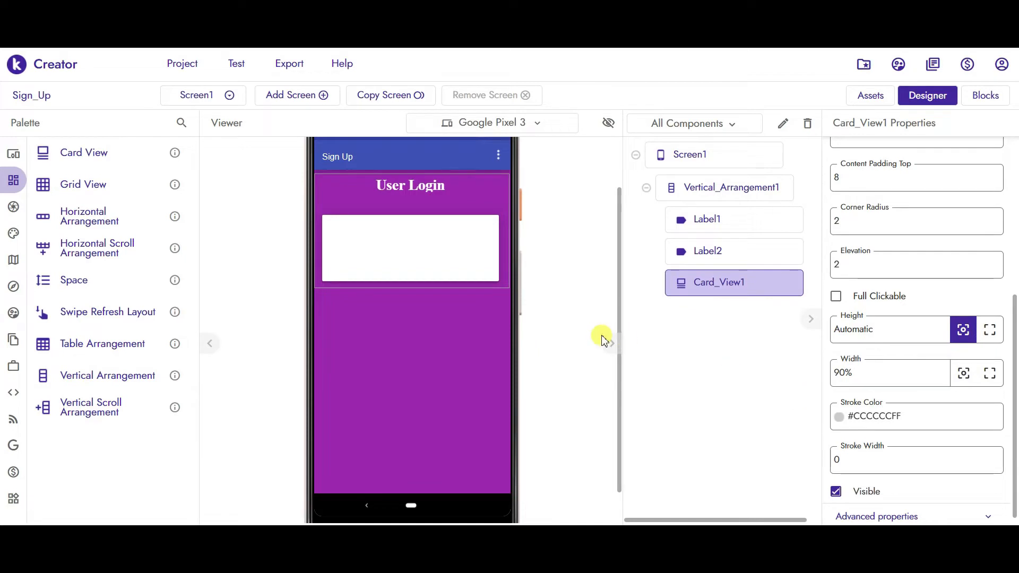
- Nest Card_View2 inside Card_View1 with contents centred horizontally and vertically
{"action": "left_click_drag", "start_coordinate": [69, 159], "coordinate": [380, 256]}
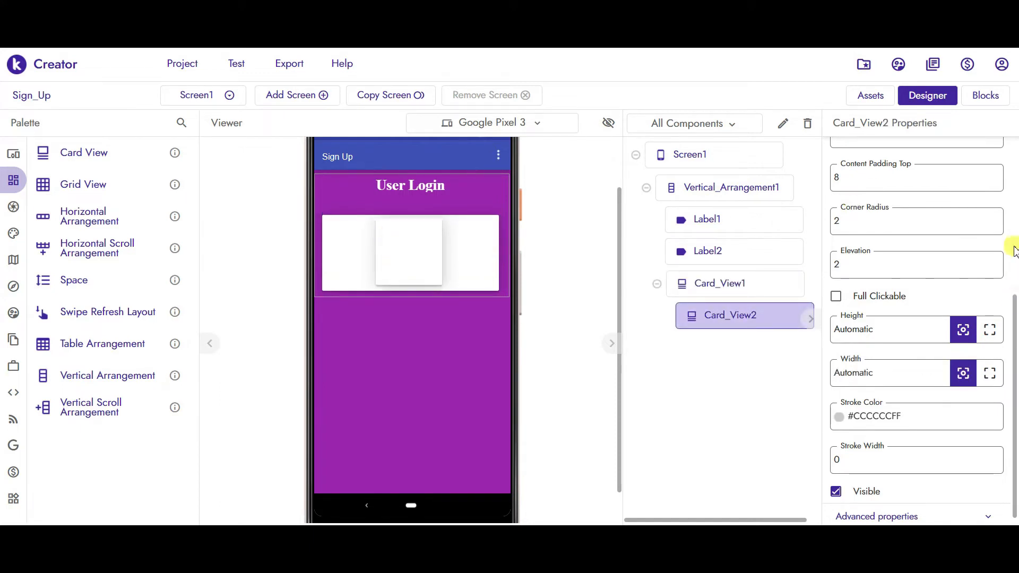
{"action": "left_click_drag", "start_coordinate": [1014, 303], "coordinate": [1014, 149]}
{"action": "left_click", "coordinate": [882, 186]}
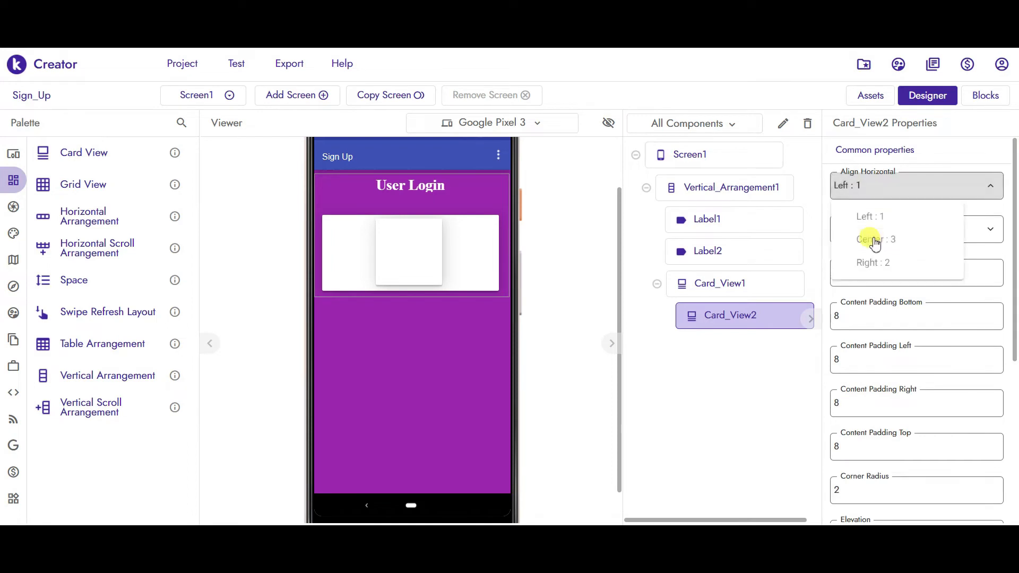
{"action": "left_click", "coordinate": [874, 240]}
{"action": "left_click", "coordinate": [870, 229]}
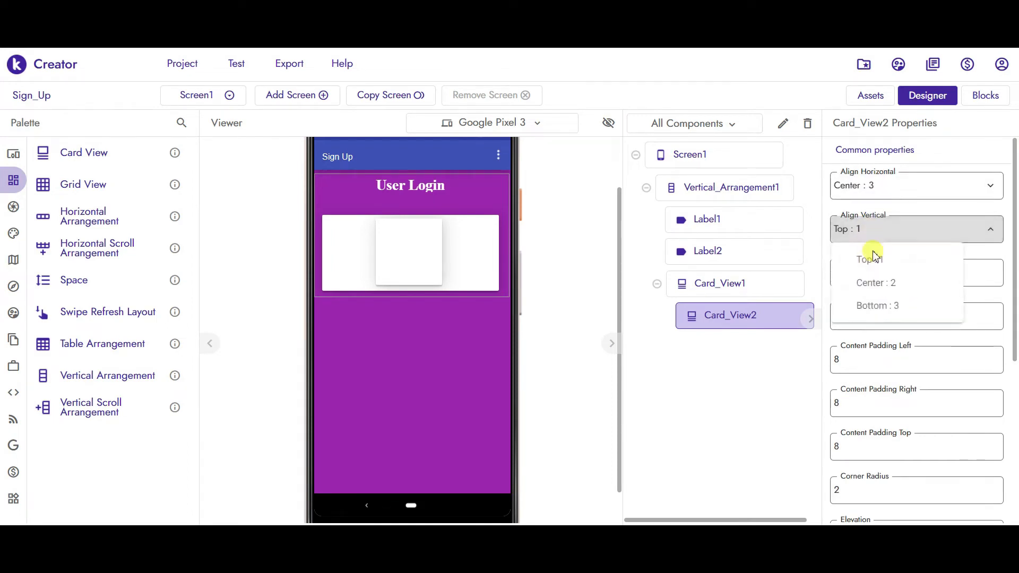
{"action": "left_click", "coordinate": [861, 282]}
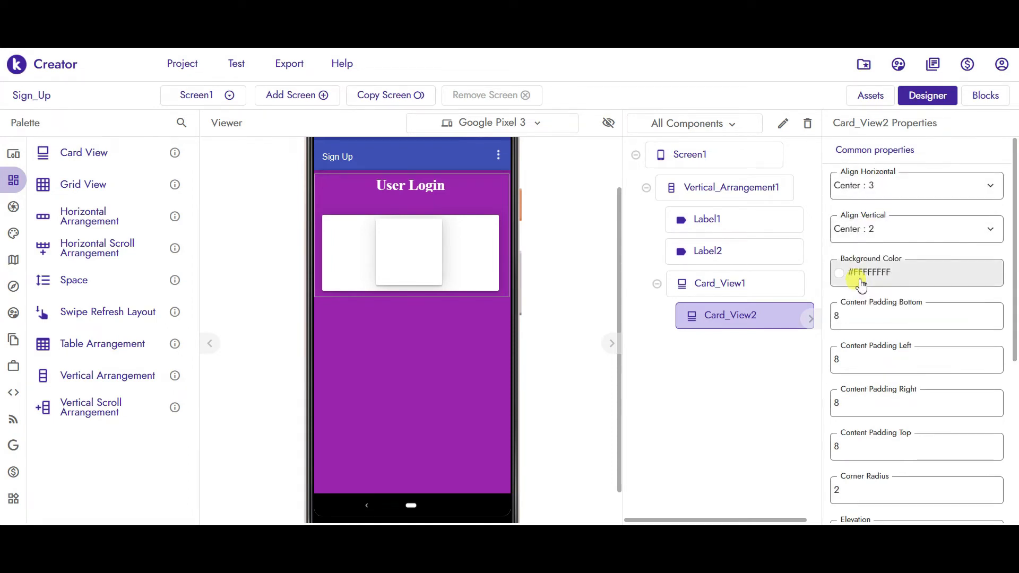
- Give Card_View2 a height of 20% and a width of 90%
{"action": "left_click_drag", "start_coordinate": [1014, 249], "coordinate": [1012, 416]}
{"action": "left_click_drag", "start_coordinate": [882, 317], "coordinate": [802, 319]}
{"action": "type", "text": "20"}
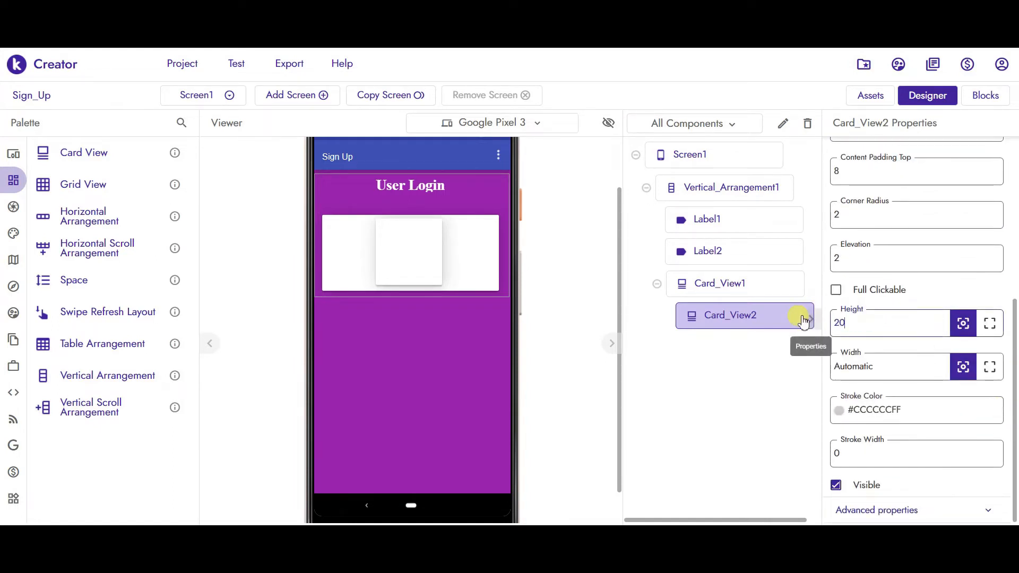
{"action": "type", "text": "%"}
{"action": "key", "text": "Return"}
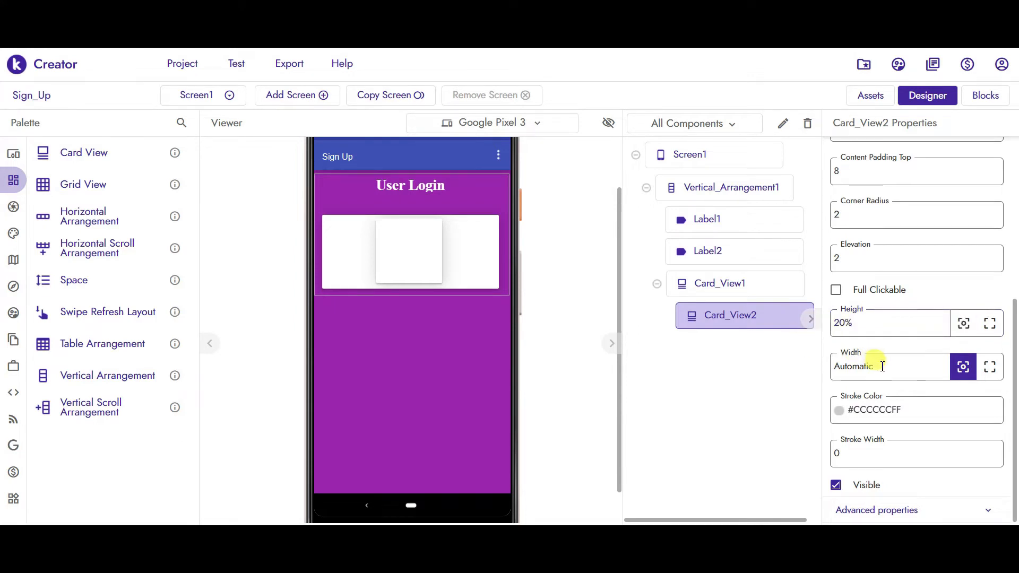
{"action": "left_click_drag", "start_coordinate": [878, 366], "coordinate": [822, 371]}
{"action": "type", "text": "90"}
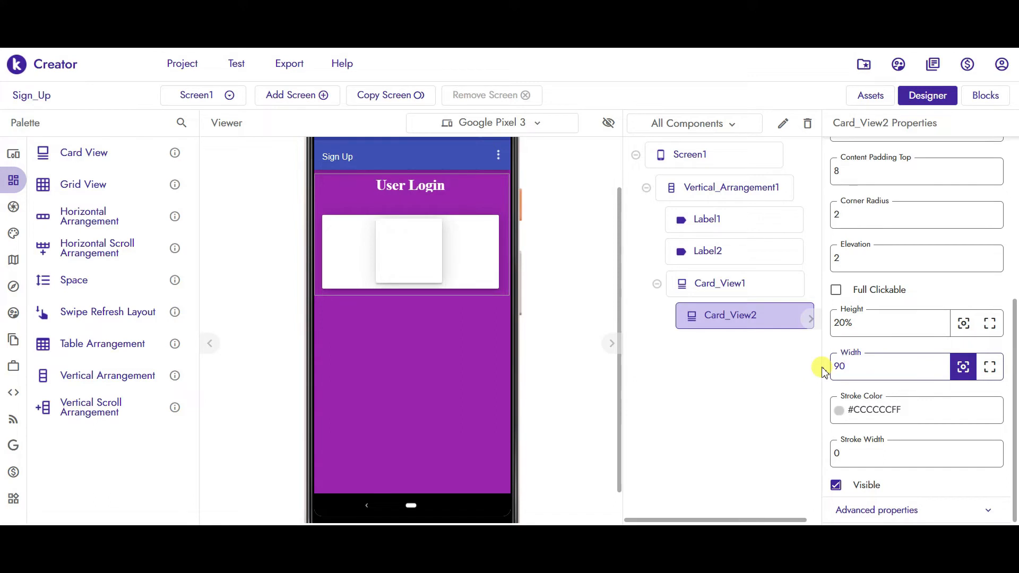
{"action": "type", "text": "%"}
{"action": "key", "text": "Return"}
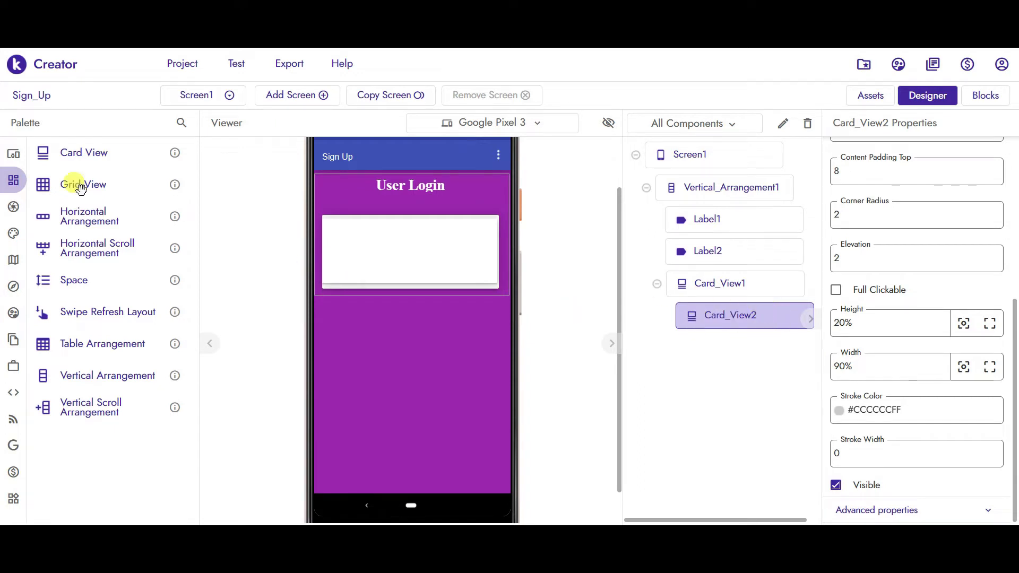
- Place Text_Box1 inside Card_View2 with width set to Fill parent
{"action": "left_click", "coordinate": [16, 154]}
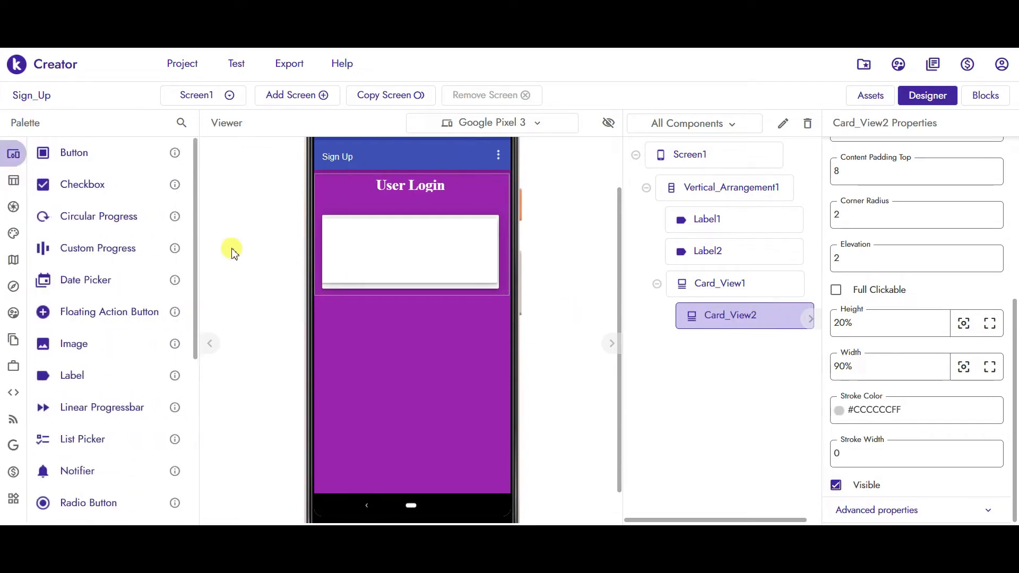
{"action": "left_click_drag", "start_coordinate": [197, 250], "coordinate": [197, 432]}
{"action": "left_click_drag", "start_coordinate": [68, 472], "coordinate": [405, 258]}
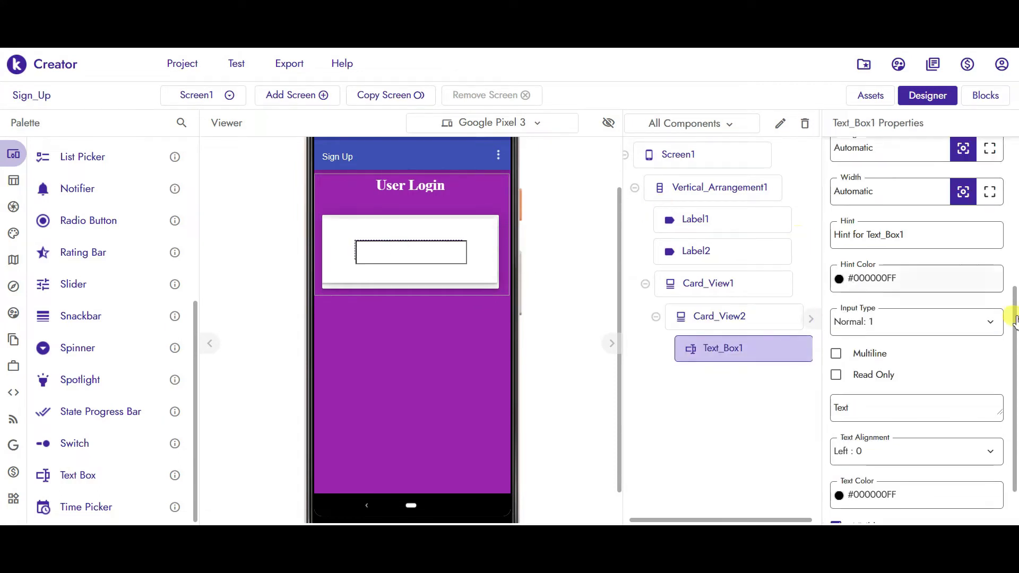
{"action": "scroll", "coordinate": [1014, 229], "scroll_direction": "up", "scroll_amount": 2}
{"action": "scroll", "coordinate": [1014, 222], "scroll_direction": "up", "scroll_amount": 5}
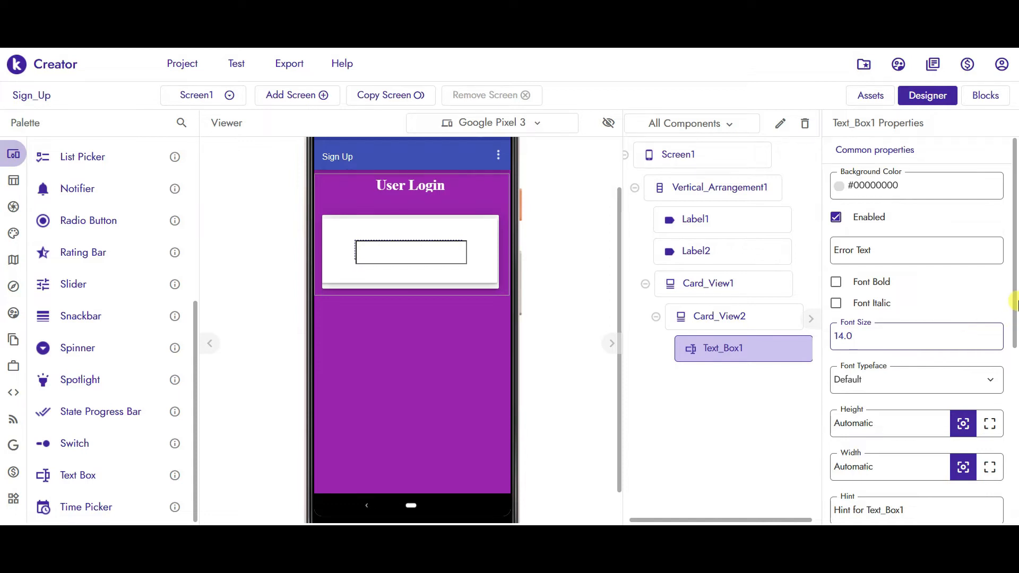
{"action": "left_click_drag", "start_coordinate": [1013, 295], "coordinate": [1014, 344]}
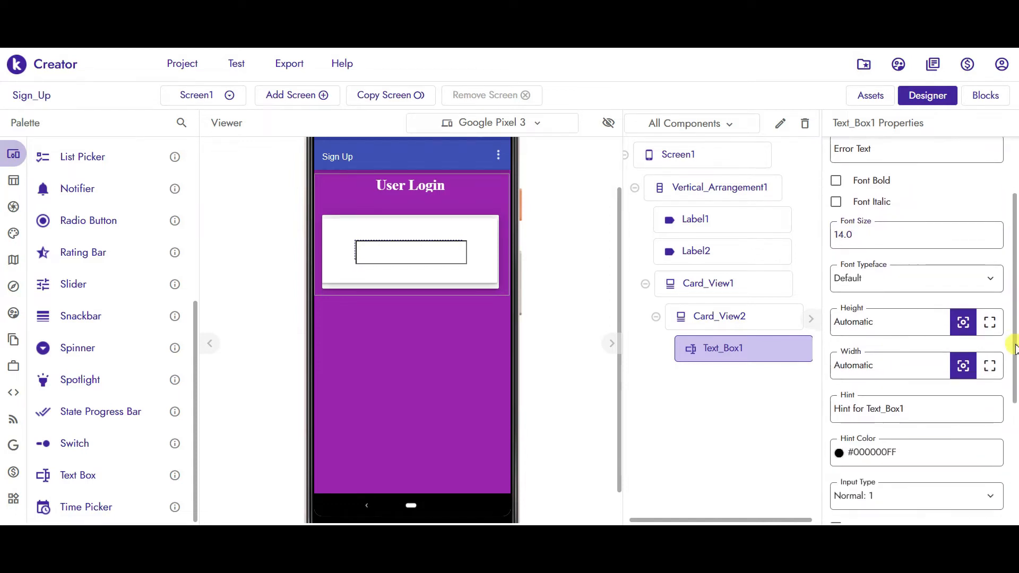
{"action": "left_click", "coordinate": [989, 364]}
- Set the text box hint to 'Email......', Email input type, and black hint colour
{"action": "left_click_drag", "start_coordinate": [1014, 363], "coordinate": [1015, 373]}
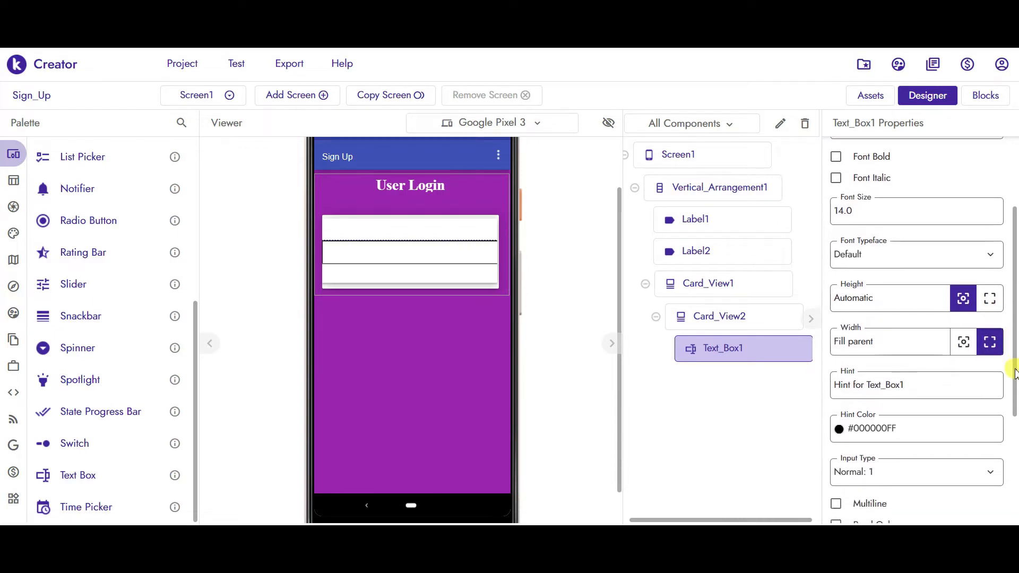
{"action": "triple_click", "coordinate": [843, 384]}
{"action": "type", "text": "Email......"}
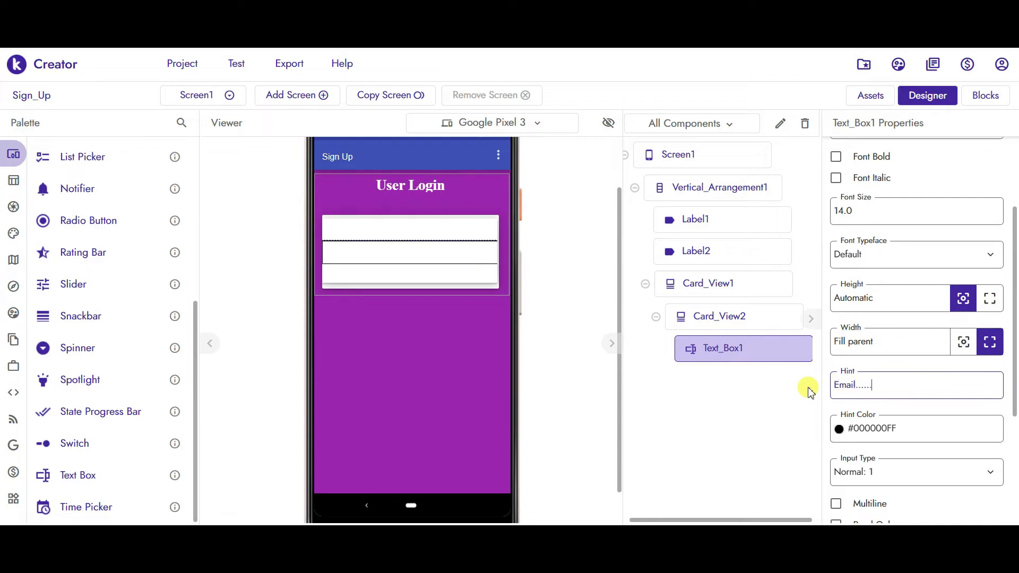
{"action": "left_click", "coordinate": [608, 416]}
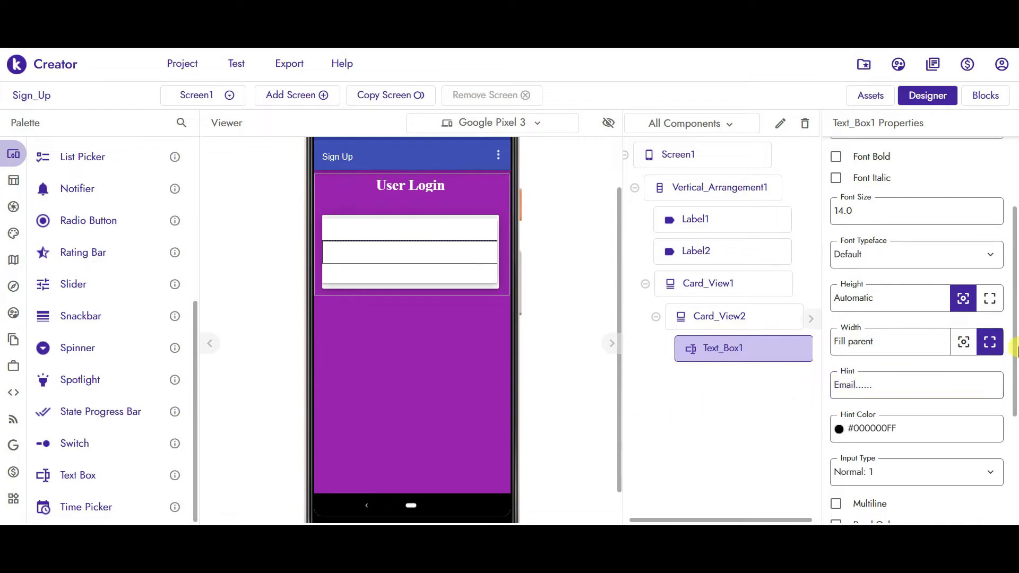
{"action": "scroll", "coordinate": [995, 340], "scroll_direction": "down", "scroll_amount": 3}
{"action": "left_click", "coordinate": [865, 396]}
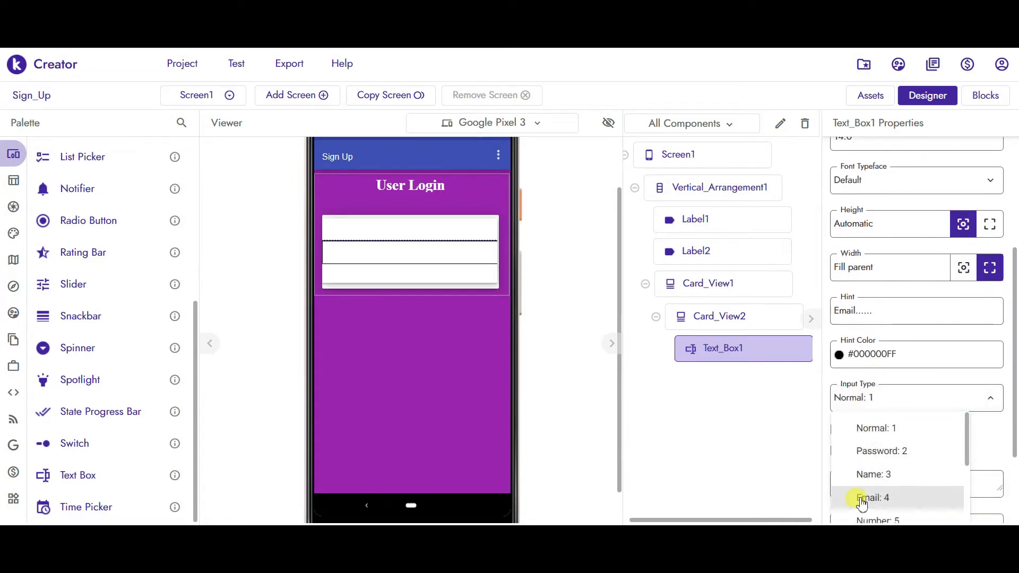
{"action": "left_click", "coordinate": [860, 499]}
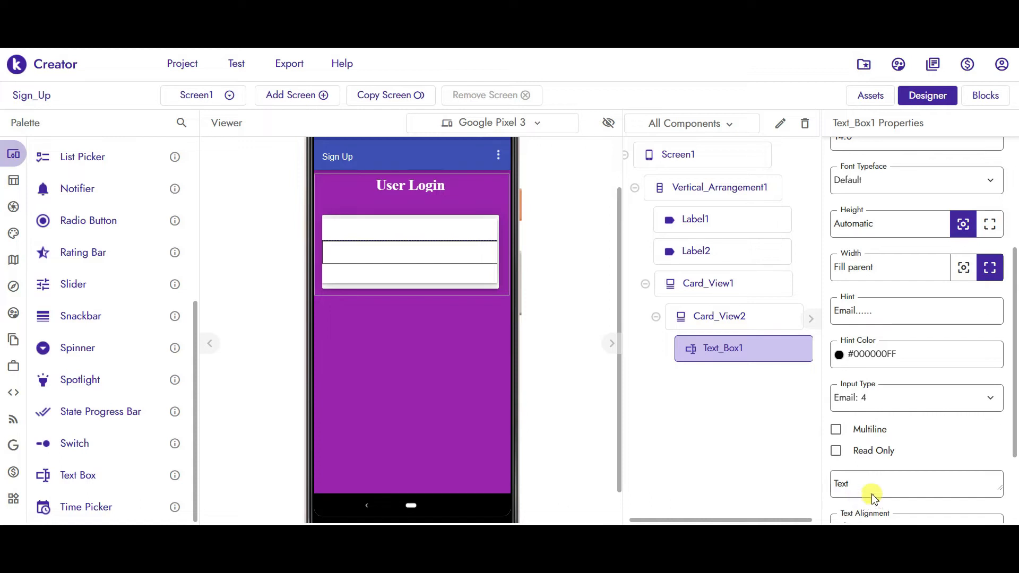
{"action": "left_click", "coordinate": [885, 359]}
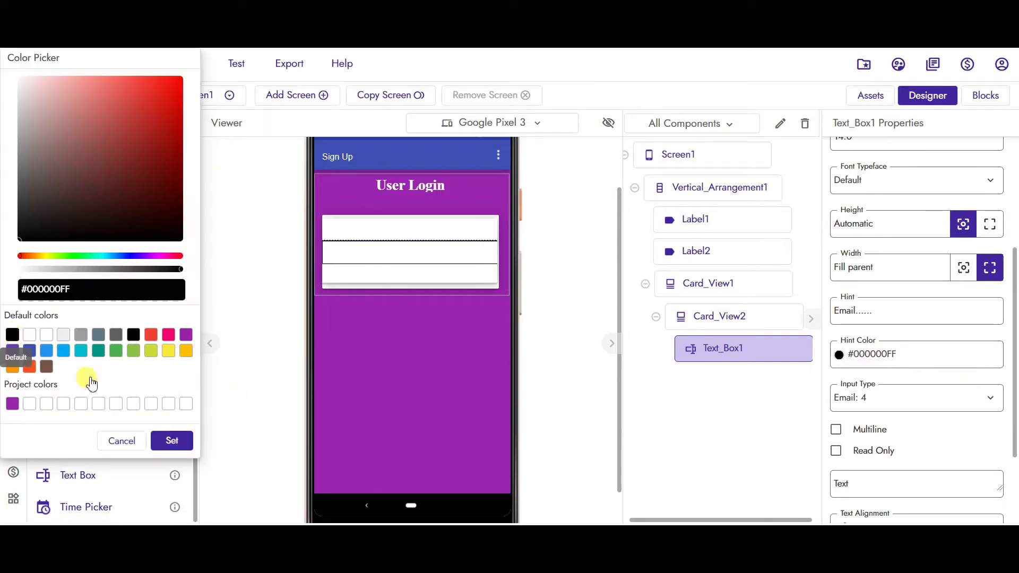
{"action": "left_click", "coordinate": [171, 440]}
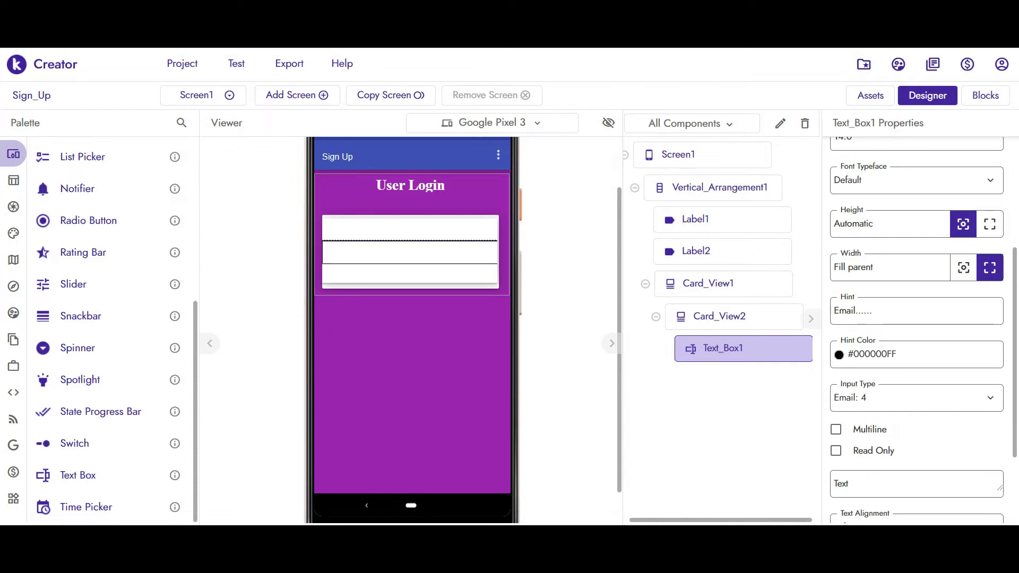
- Add Label3 below the inner card and set its height to 2%
{"action": "left_click", "coordinate": [33, 183]}
{"action": "left_click_drag", "start_coordinate": [196, 391], "coordinate": [202, 165]}
{"action": "mouse_move", "coordinate": [68, 384]}
{"action": "left_mouse_down"}
{"action": "mouse_move", "coordinate": [302, 345]}
{"action": "mouse_move", "coordinate": [406, 296]}
{"action": "mouse_move", "coordinate": [405, 284]}
{"action": "mouse_move", "coordinate": [407, 294]}
{"action": "left_mouse_up"}
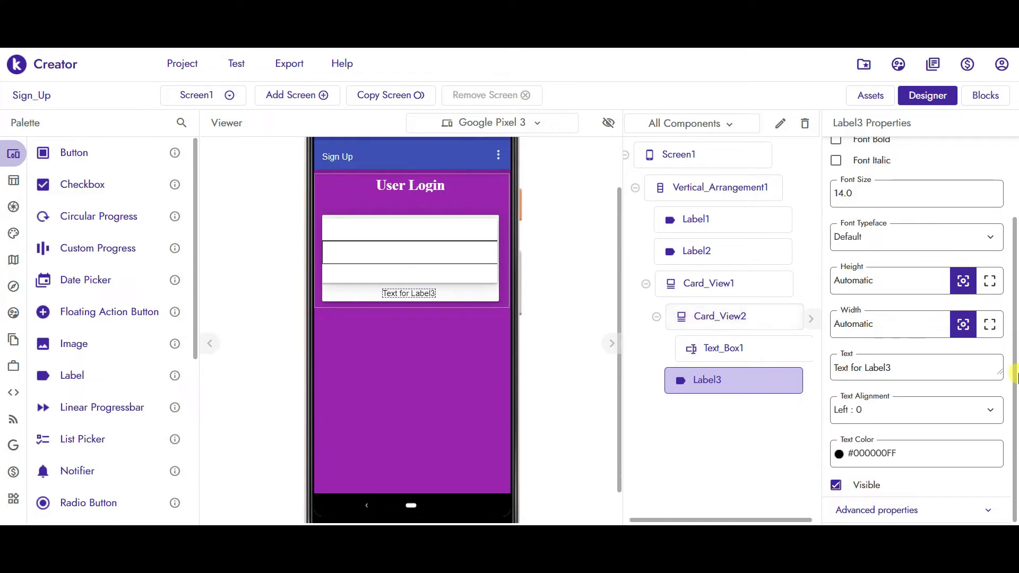
{"action": "mouse_move", "coordinate": [1014, 313]}
{"action": "left_mouse_down"}
{"action": "mouse_move", "coordinate": [1015, 288]}
{"action": "mouse_move", "coordinate": [1015, 311]}
{"action": "mouse_move", "coordinate": [1015, 302]}
{"action": "left_mouse_up"}
{"action": "scroll", "coordinate": [1015, 289], "scroll_direction": "up", "scroll_amount": 1}
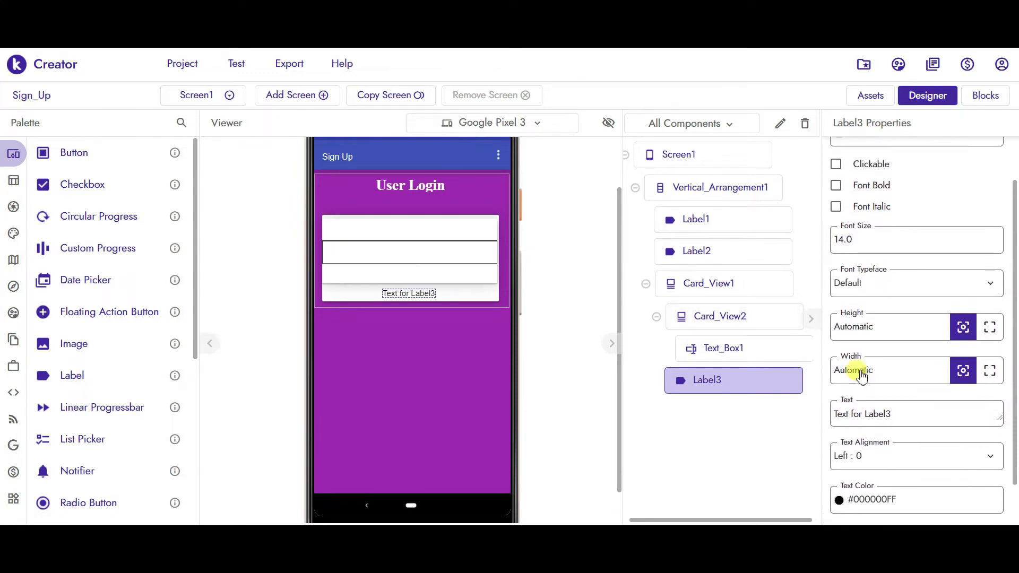
{"action": "double_click", "coordinate": [862, 327]}
{"action": "type", "text": "2"}
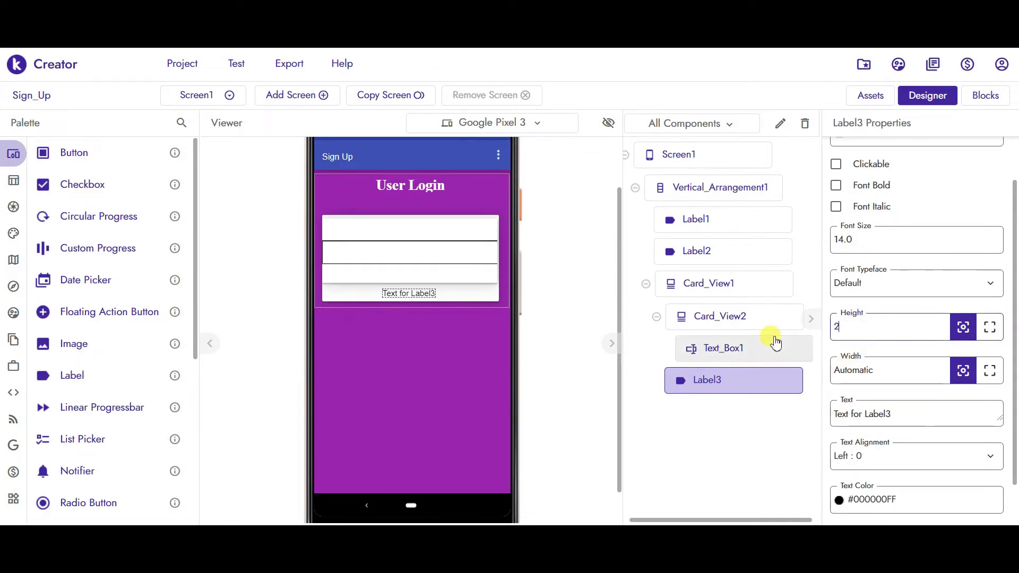
{"action": "key", "text": "Return"}
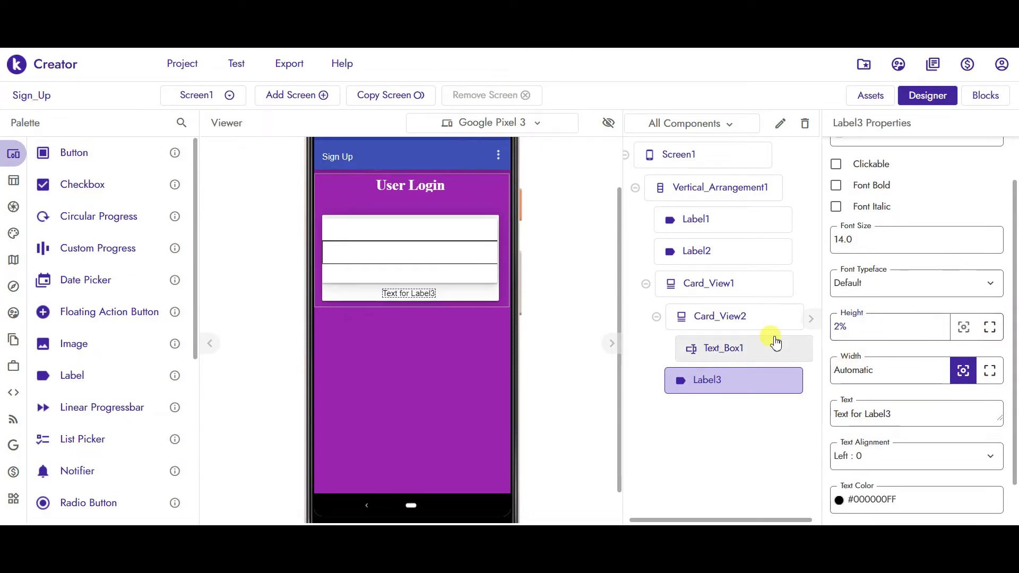
- Clear Label3's text, then select Card_View2 in the viewer
{"action": "left_click", "coordinate": [898, 412]}
{"action": "left_click_drag", "start_coordinate": [898, 413], "coordinate": [795, 416]}
{"action": "key", "text": "BackSpace"}
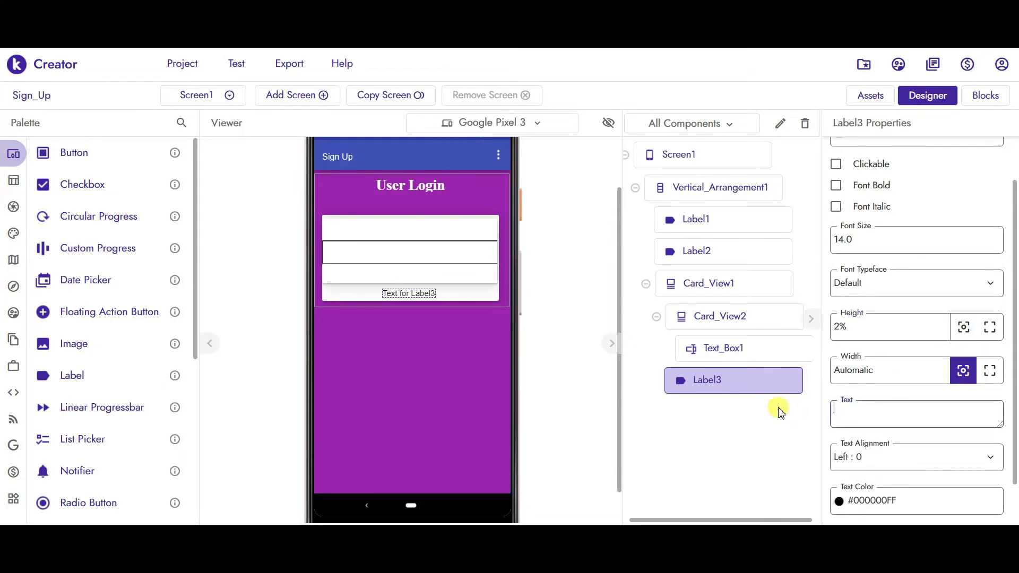
{"action": "left_click", "coordinate": [568, 325]}
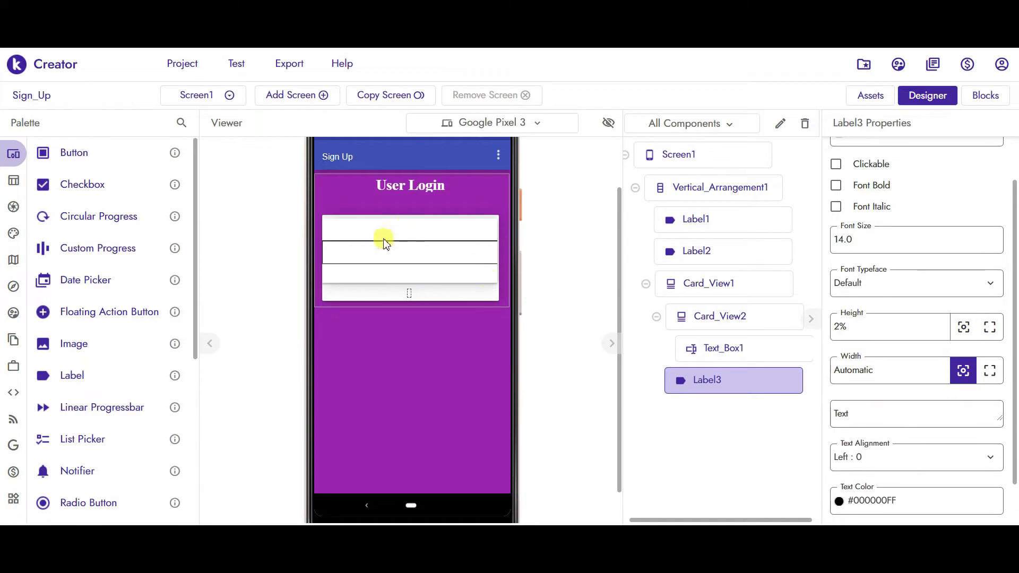
{"action": "left_click", "coordinate": [370, 229]}
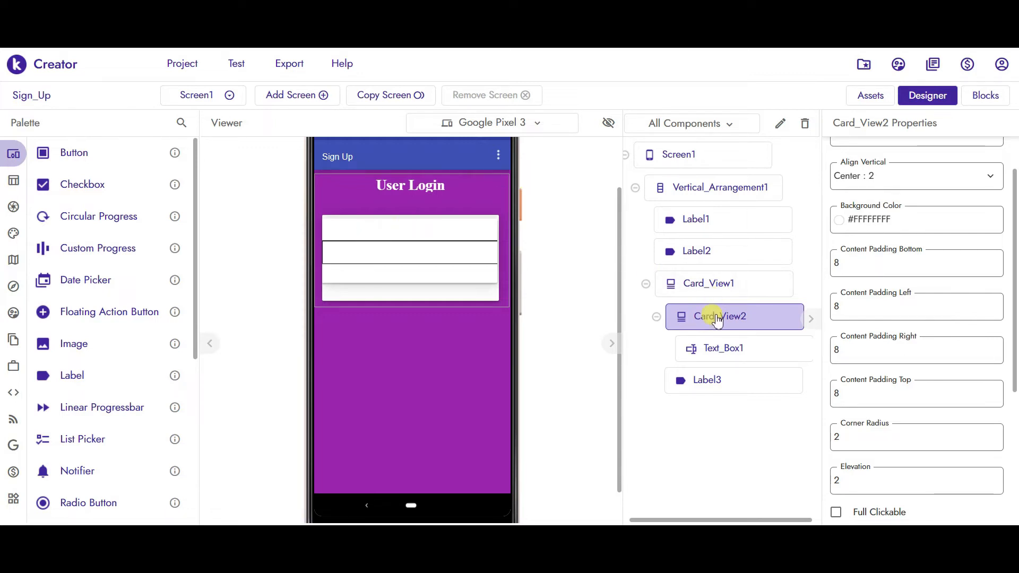
- Duplicate Card_View2 to create Card_View2_copy holding Text_Box1_copy
{"action": "right_click", "coordinate": [364, 229]}
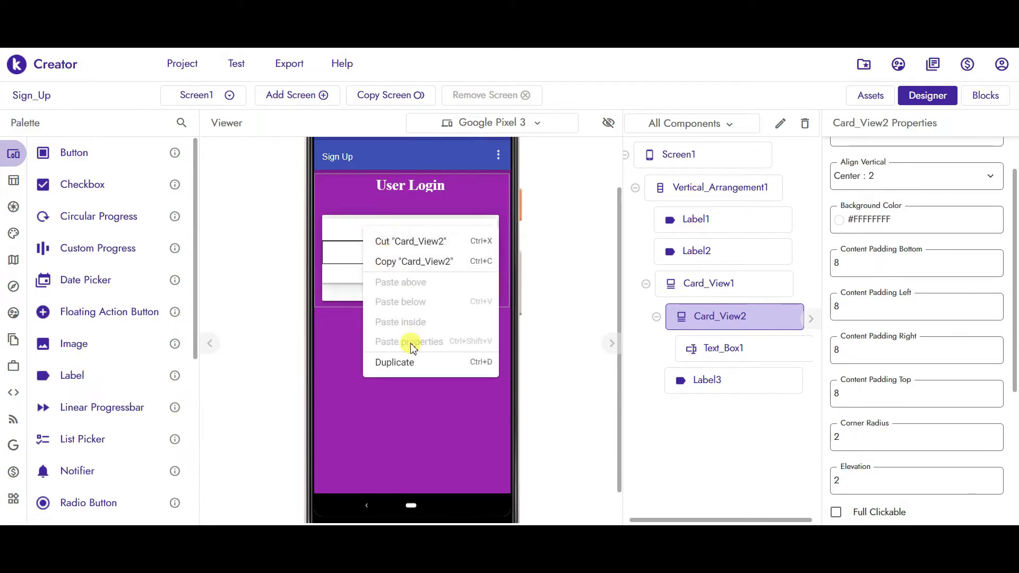
{"action": "left_click", "coordinate": [401, 362]}
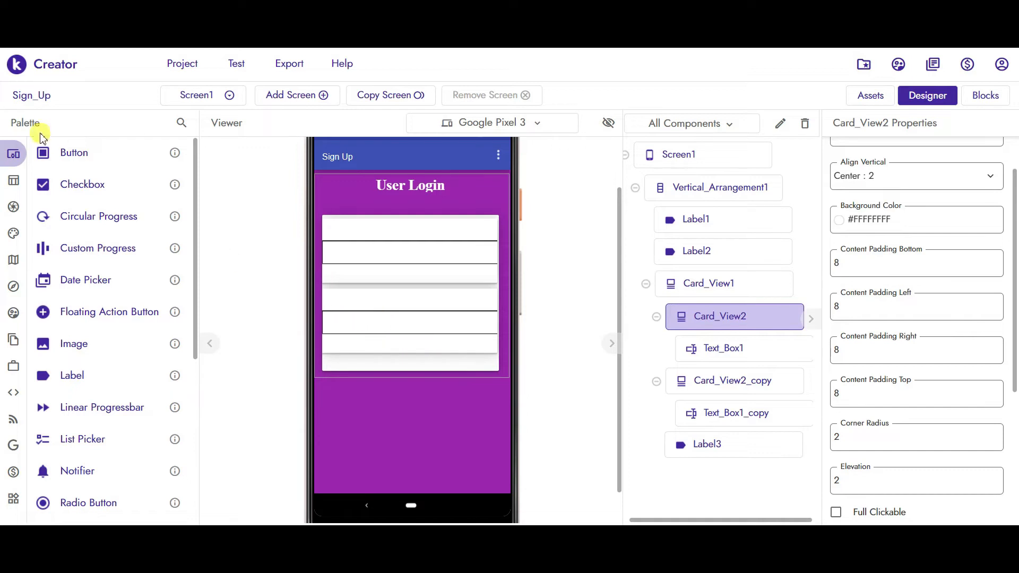
- Add an empty Label4 with 3% height and move it inside Card_View1
{"action": "left_click_drag", "start_coordinate": [69, 377], "coordinate": [410, 374]}
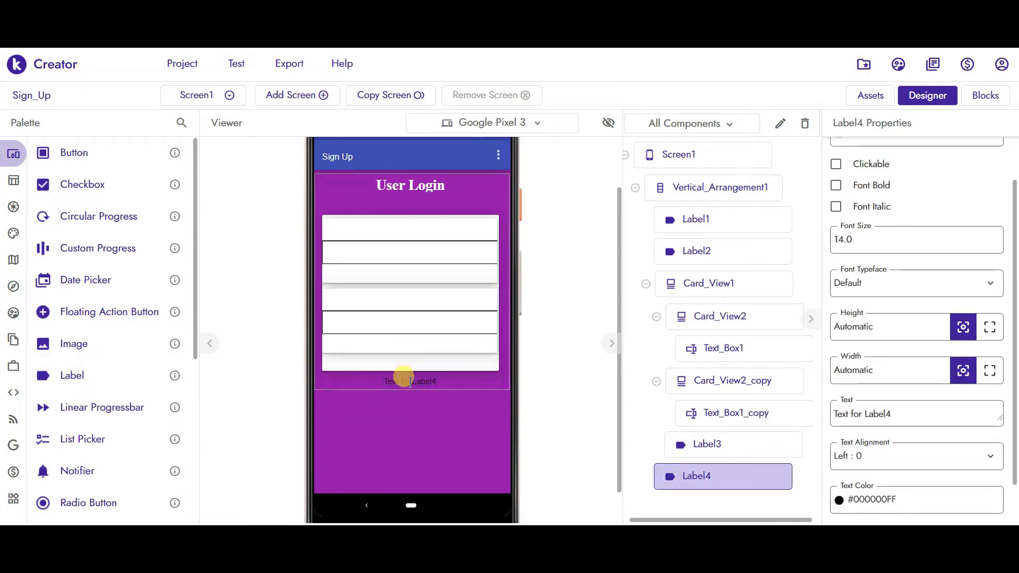
{"action": "left_click_drag", "start_coordinate": [902, 414], "coordinate": [807, 414]}
{"action": "key", "text": "BackSpace"}
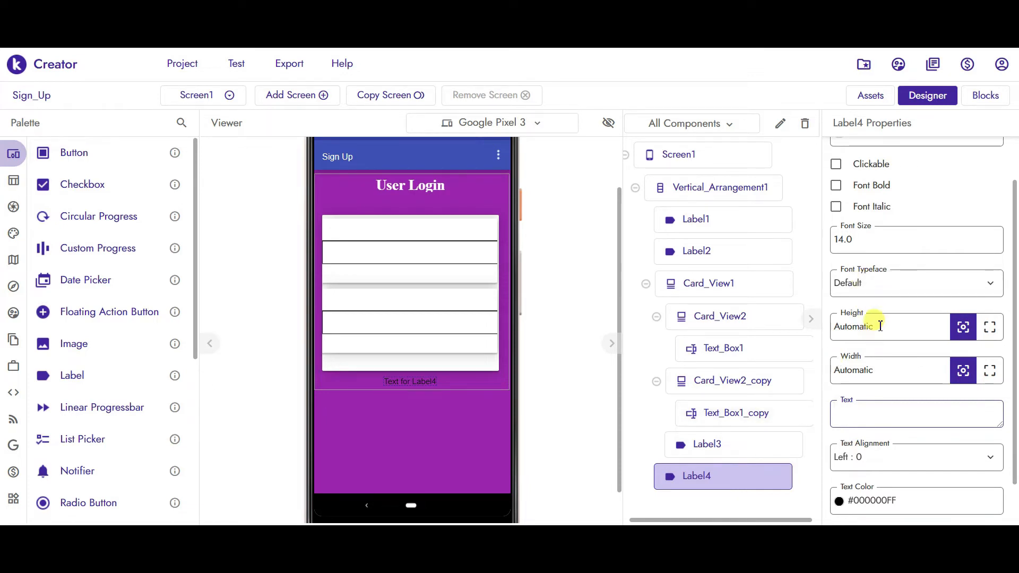
{"action": "left_click_drag", "start_coordinate": [877, 327], "coordinate": [813, 332]}
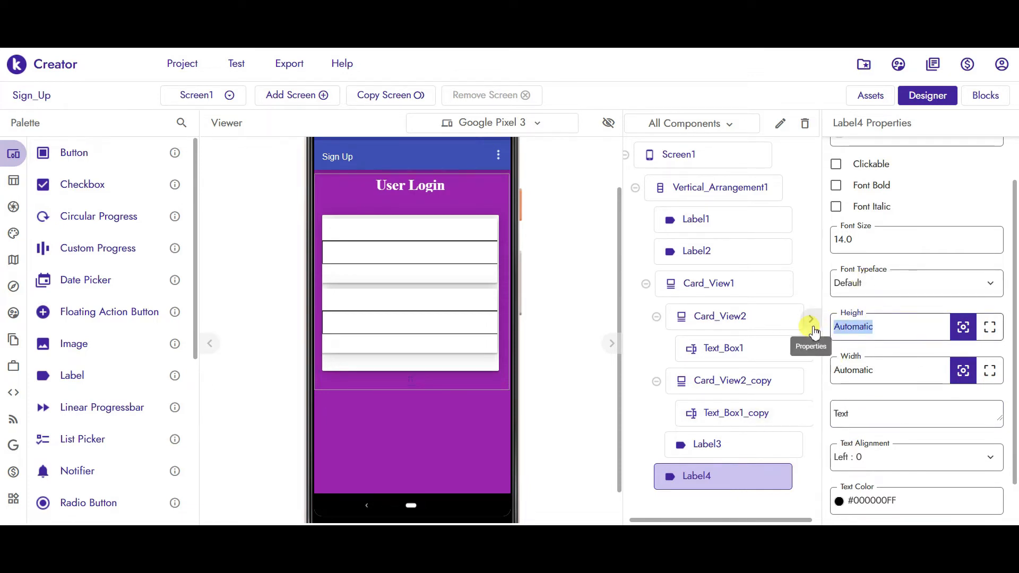
{"action": "type", "text": "3"}
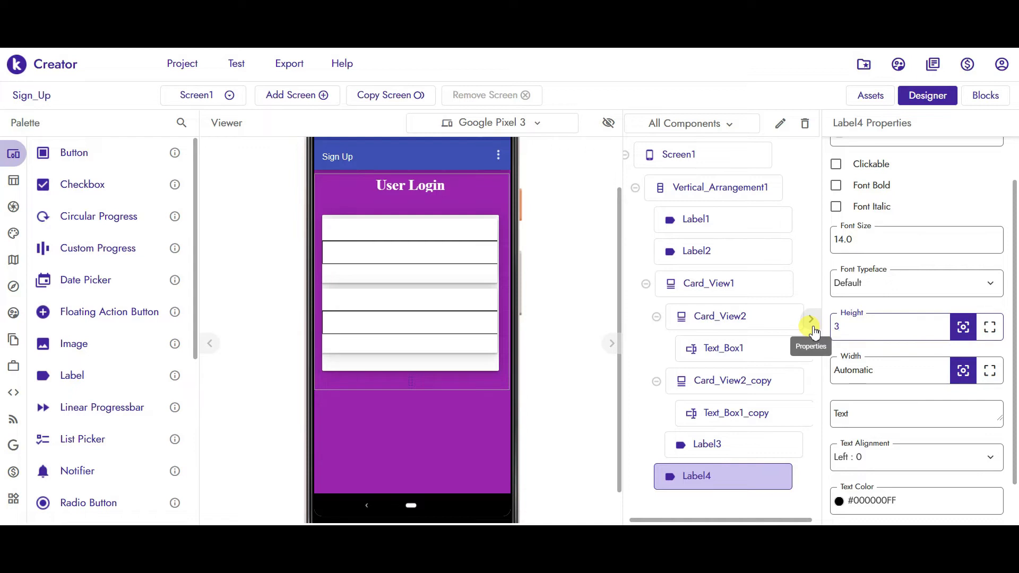
{"action": "key", "text": "Return"}
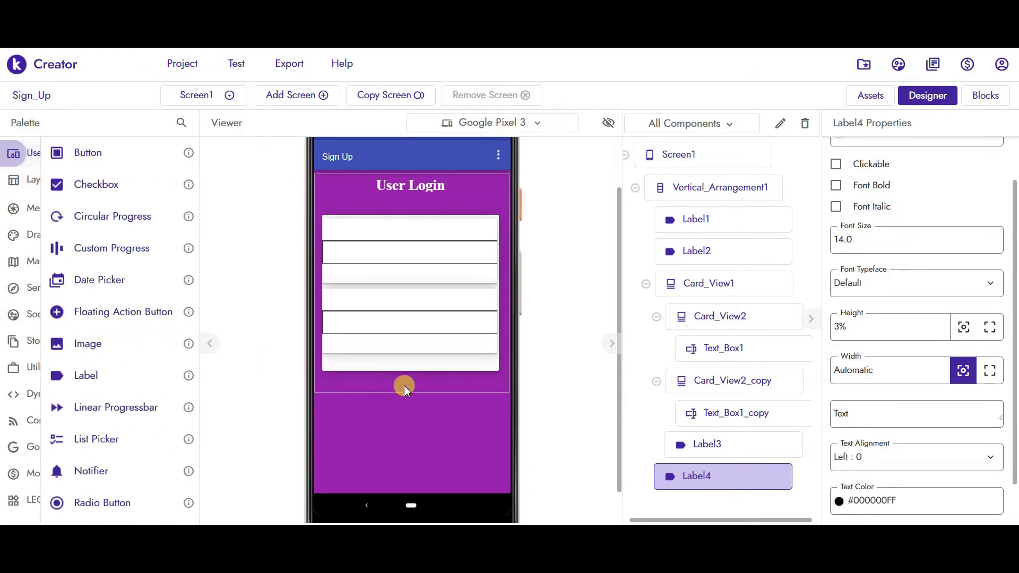
{"action": "left_click_drag", "start_coordinate": [411, 380], "coordinate": [409, 372]}
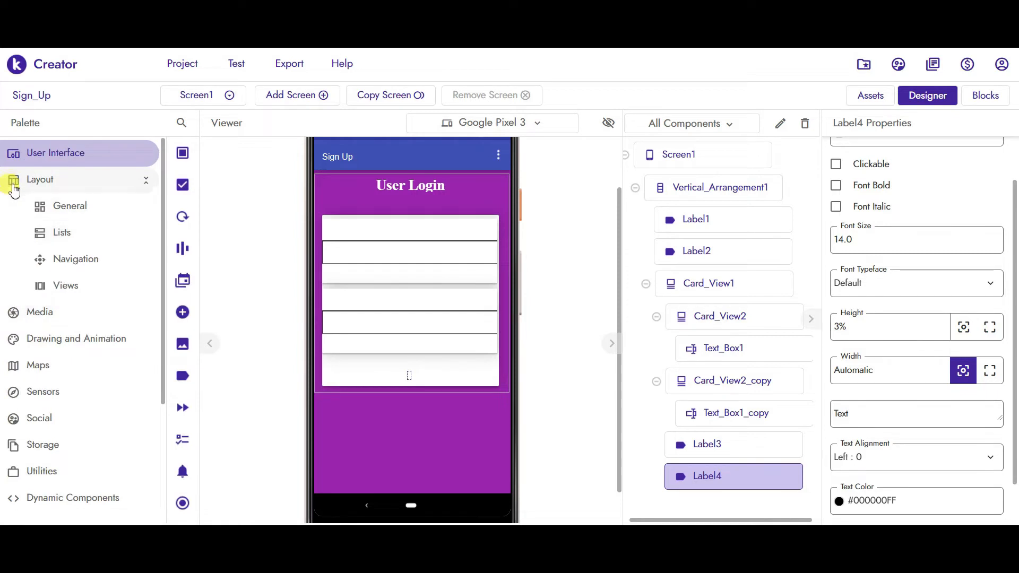
- Add Button1 to the login card and set its background colour to #00B7FFFF
{"action": "left_click_drag", "start_coordinate": [74, 151], "coordinate": [428, 381]}
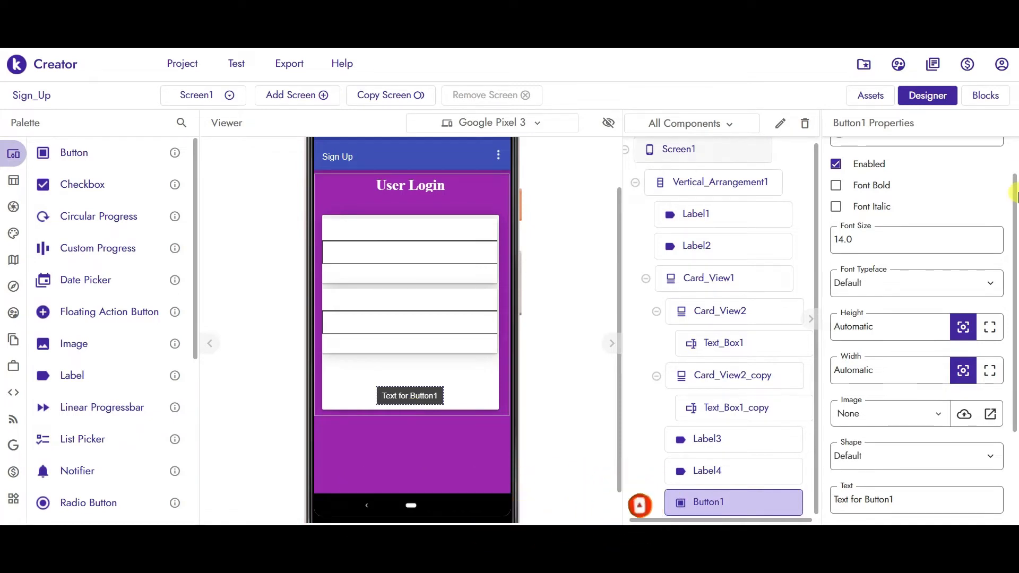
{"action": "left_click_drag", "start_coordinate": [1015, 198], "coordinate": [1003, 154]}
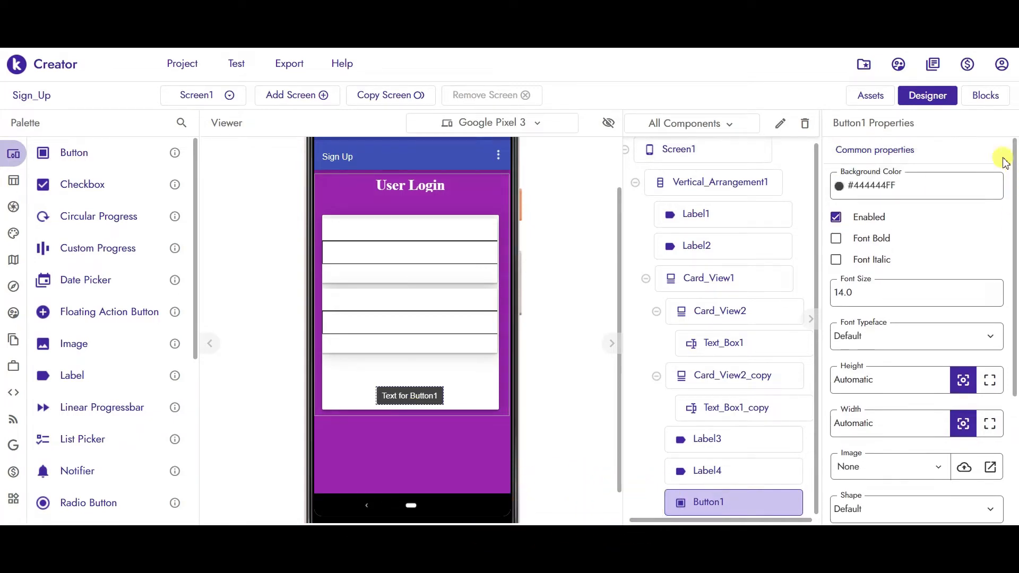
{"action": "left_click", "coordinate": [906, 190]}
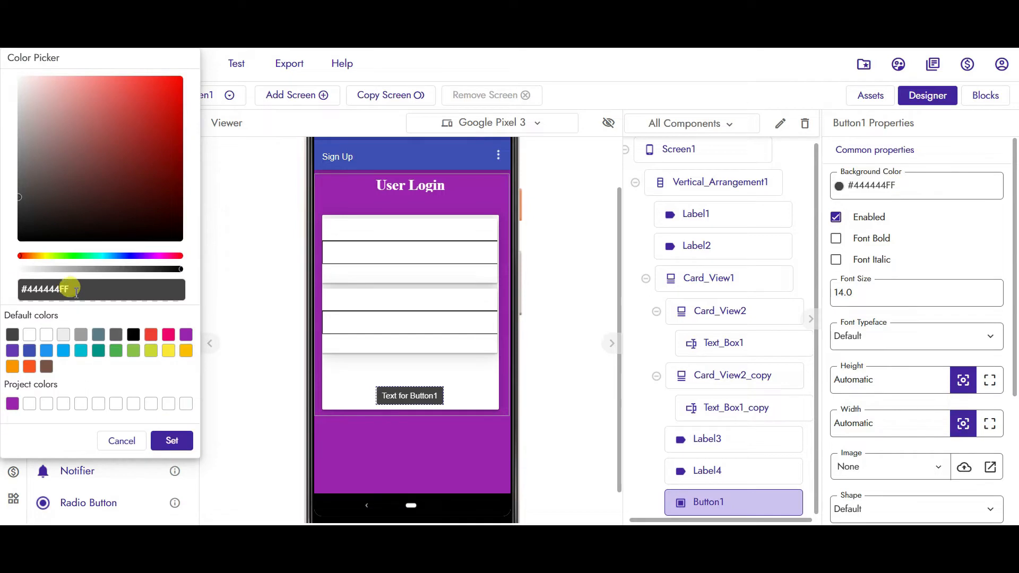
{"action": "left_click_drag", "start_coordinate": [69, 289], "coordinate": [21, 289]}
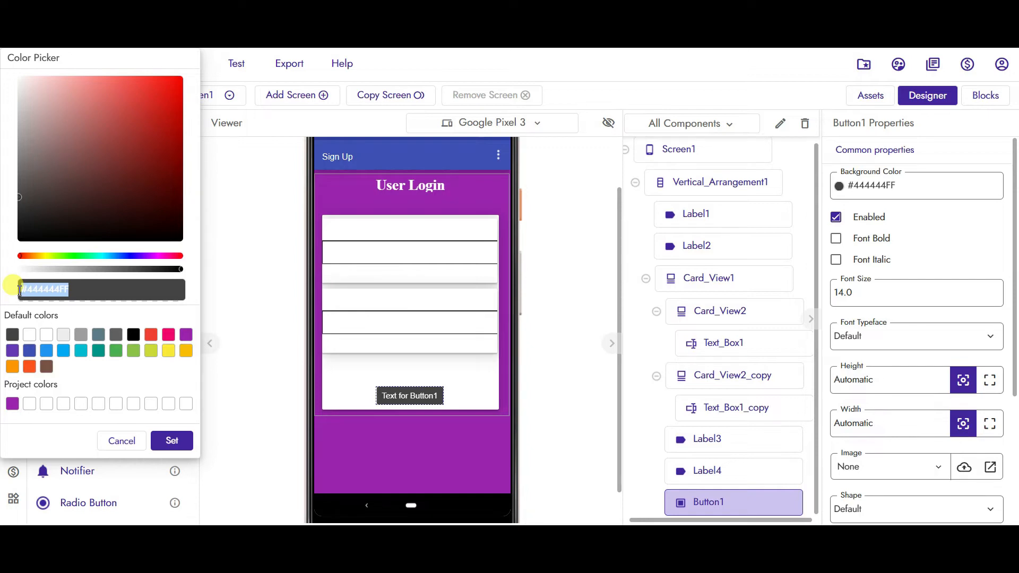
{"action": "type", "text": "#00b7FFFF"}
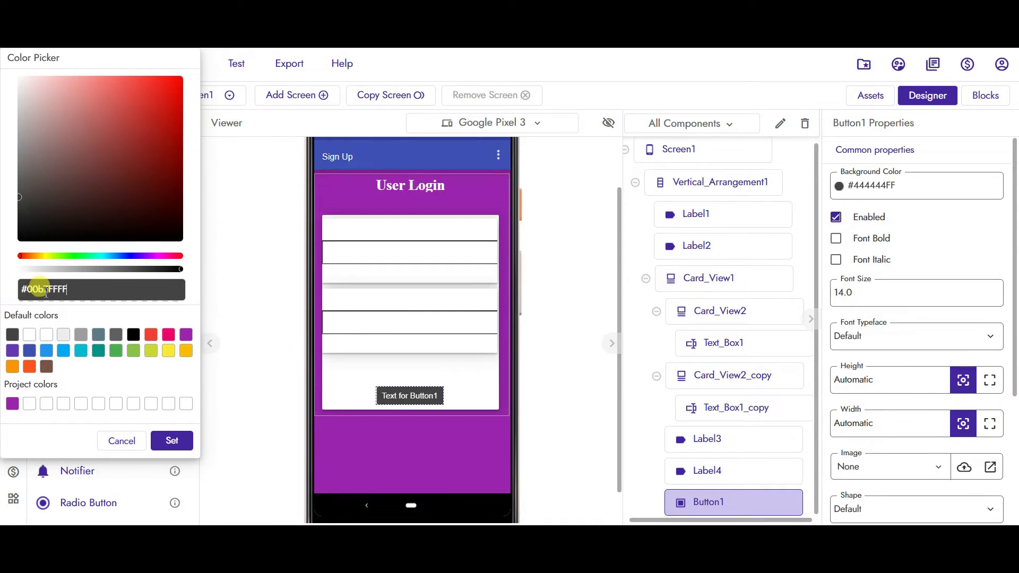
{"action": "left_click", "coordinate": [43, 289]}
{"action": "key", "text": "BackSpace"}
{"action": "type", "text": "B"}
{"action": "left_click", "coordinate": [173, 440]}
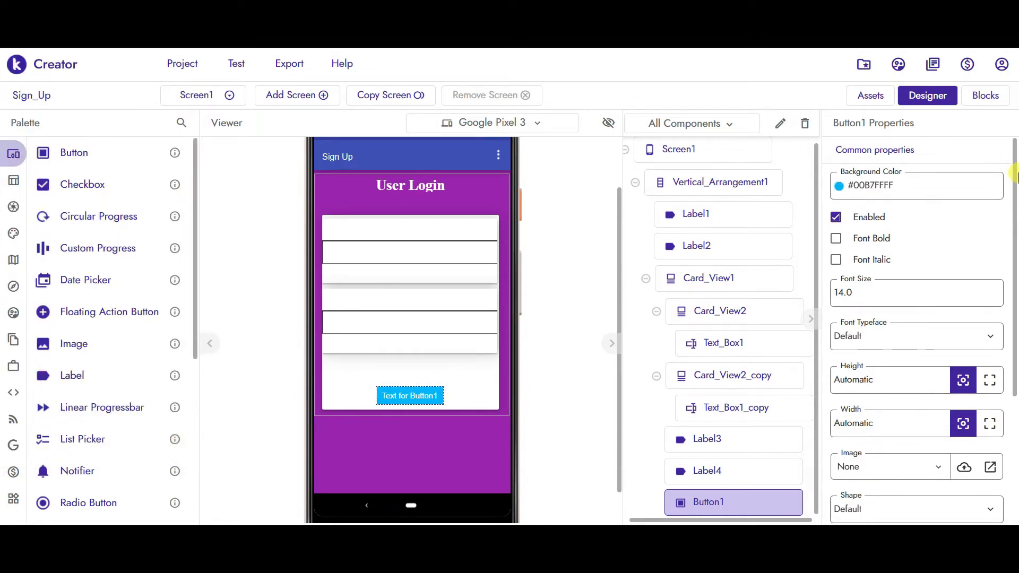
- Make the button text bold, size 25, in Serif typeface
{"action": "left_click", "coordinate": [837, 238]}
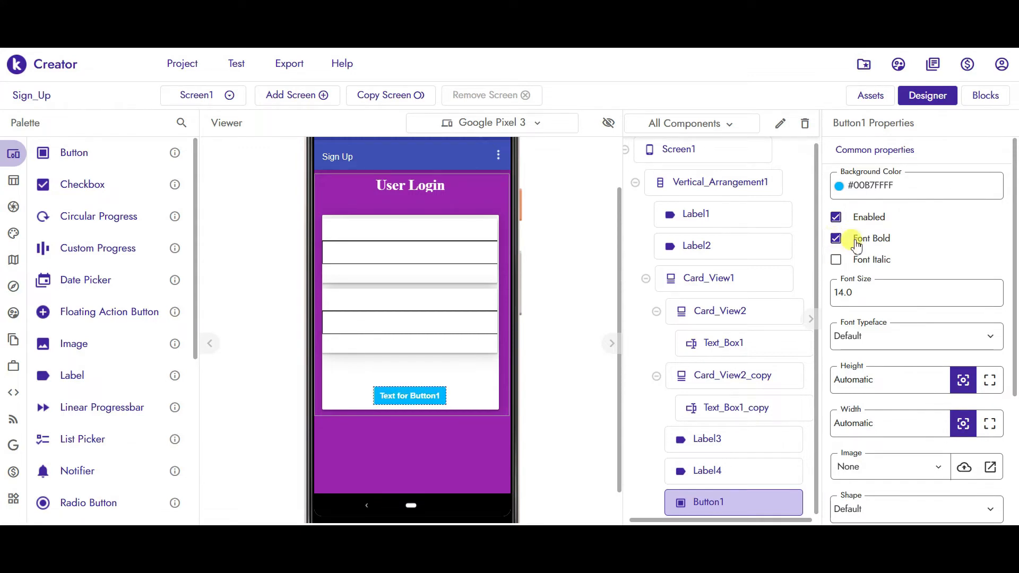
{"action": "left_click_drag", "start_coordinate": [873, 292], "coordinate": [824, 295]}
{"action": "type", "text": "2"}
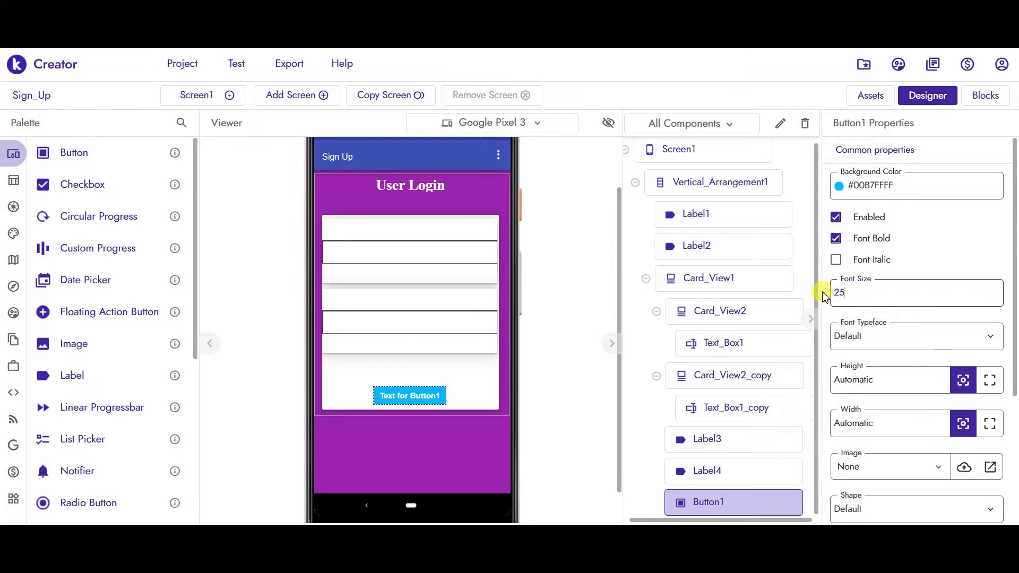
{"action": "type", "text": "5"}
{"action": "left_click", "coordinate": [909, 337]}
{"action": "left_click", "coordinate": [863, 414]}
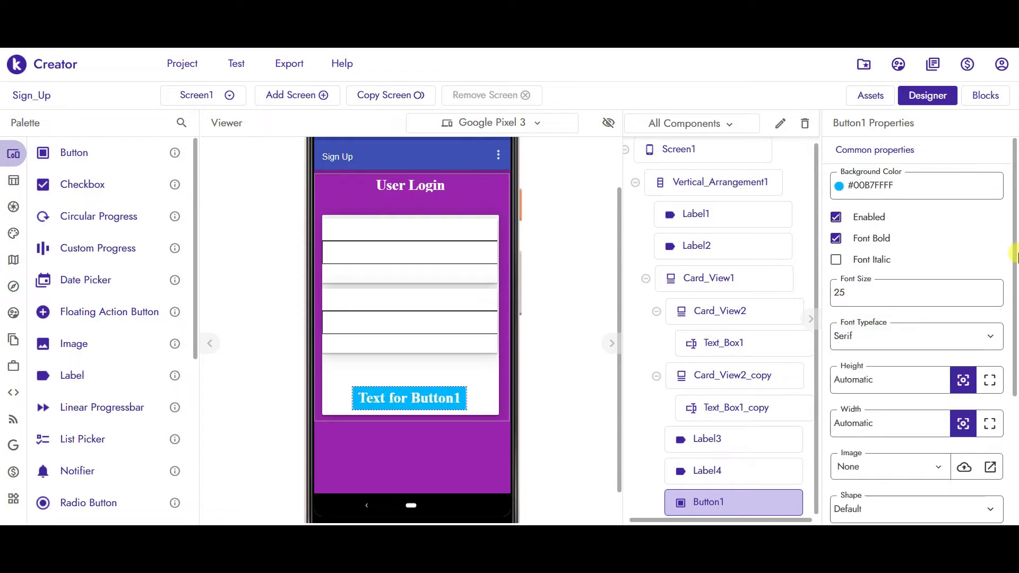
- Set the button's width to 40% and its text to 'Login'
{"action": "left_click_drag", "start_coordinate": [1015, 255], "coordinate": [1015, 304]}
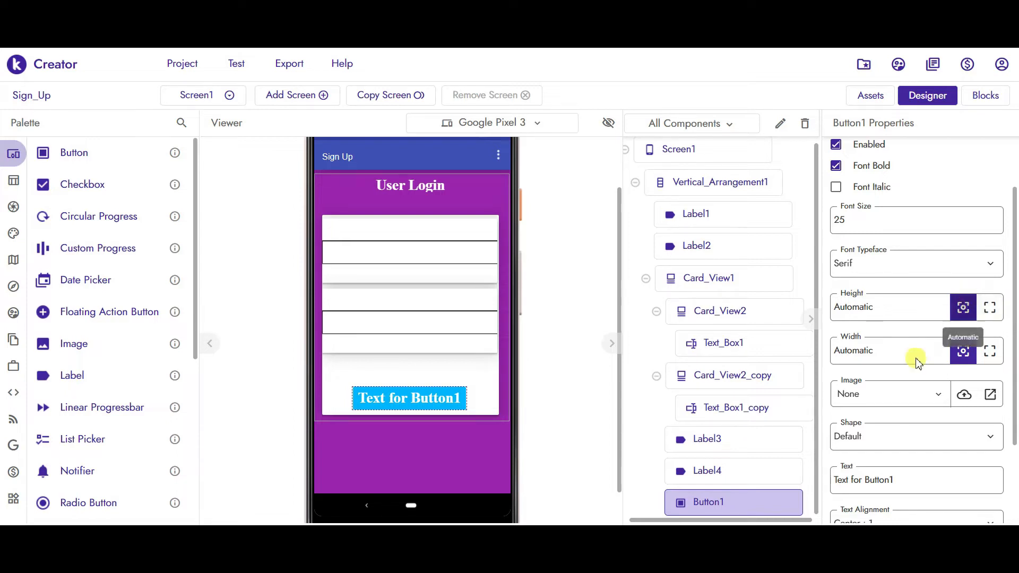
{"action": "left_click_drag", "start_coordinate": [872, 351], "coordinate": [805, 360]}
{"action": "type", "text": "4"}
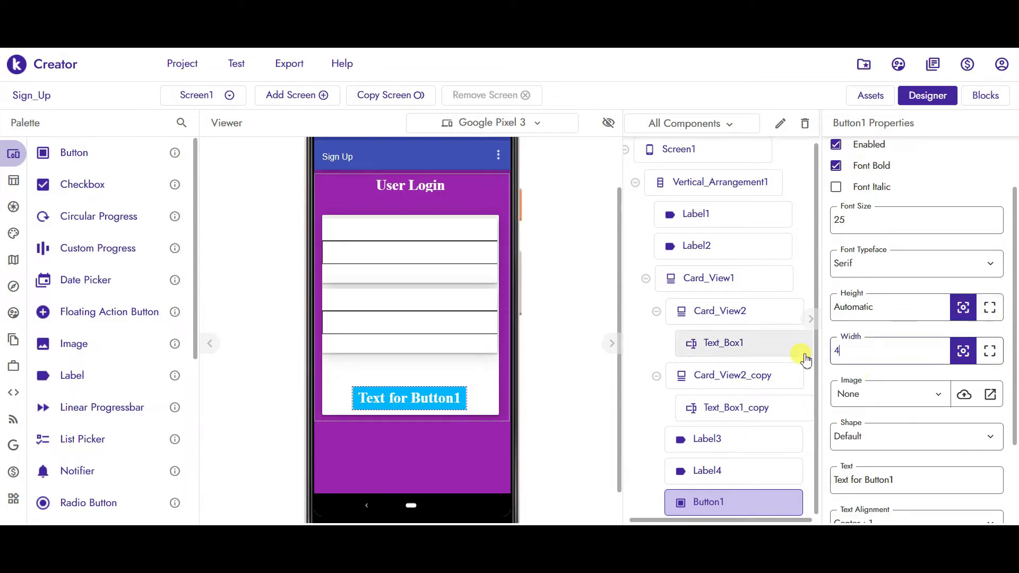
{"action": "type", "text": "0%"}
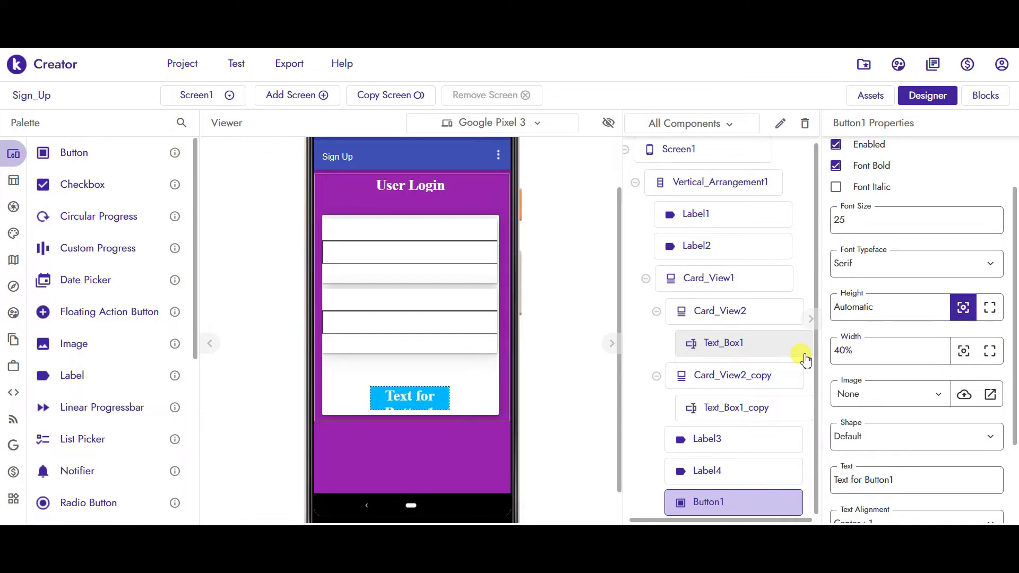
{"action": "left_click", "coordinate": [898, 480]}
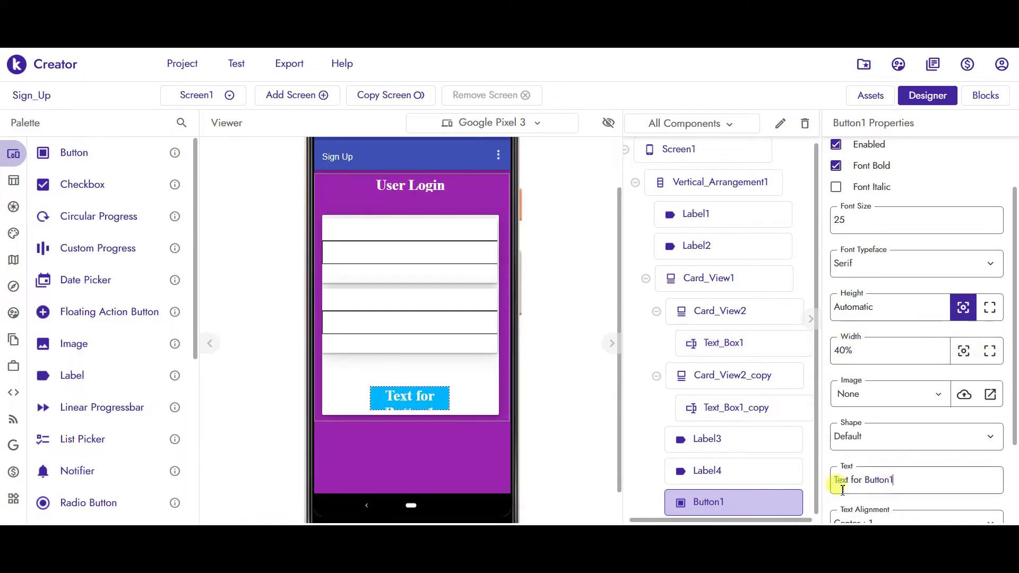
{"action": "left_click_drag", "start_coordinate": [842, 487], "coordinate": [799, 489]}
{"action": "type", "text": "Log"}
{"action": "key", "text": "Return"}
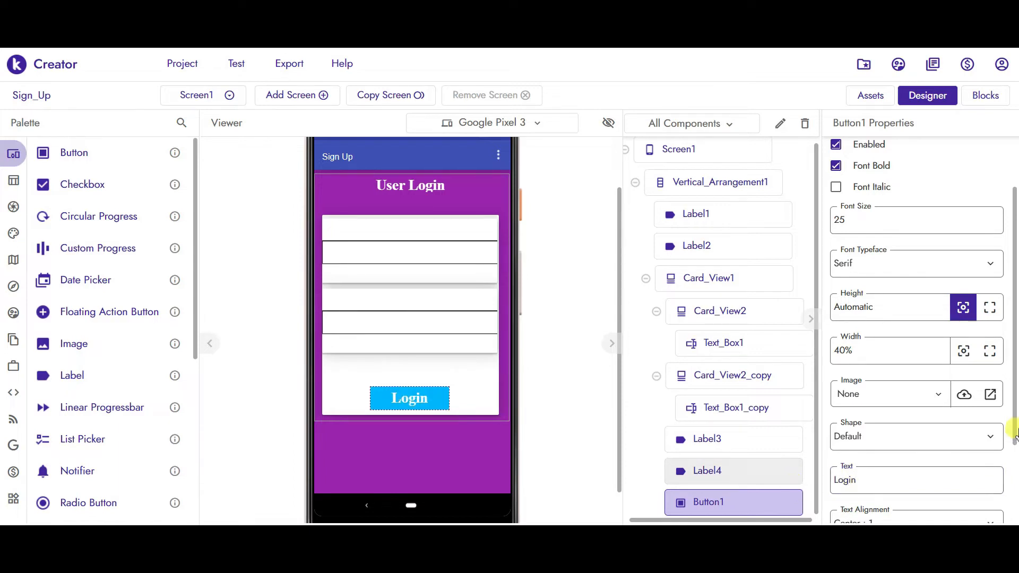
{"action": "scroll", "coordinate": [1015, 433], "scroll_direction": "down", "scroll_amount": 1}
{"action": "scroll", "coordinate": [1015, 433], "scroll_direction": "down", "scroll_amount": 2}
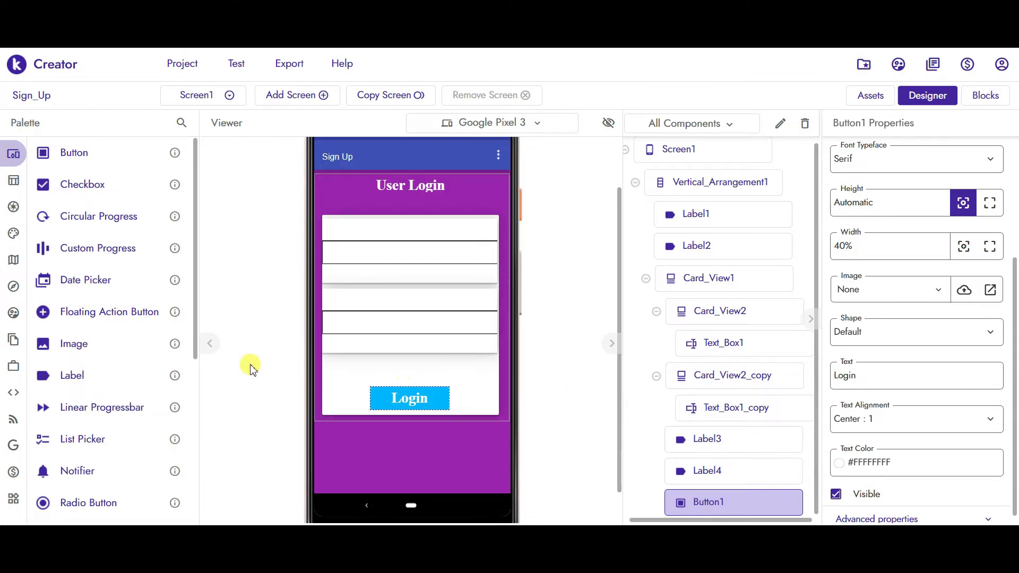
- Add Label5 below the Login button, clear its text and set its height to 1
{"action": "left_click_drag", "start_coordinate": [68, 371], "coordinate": [414, 408]}
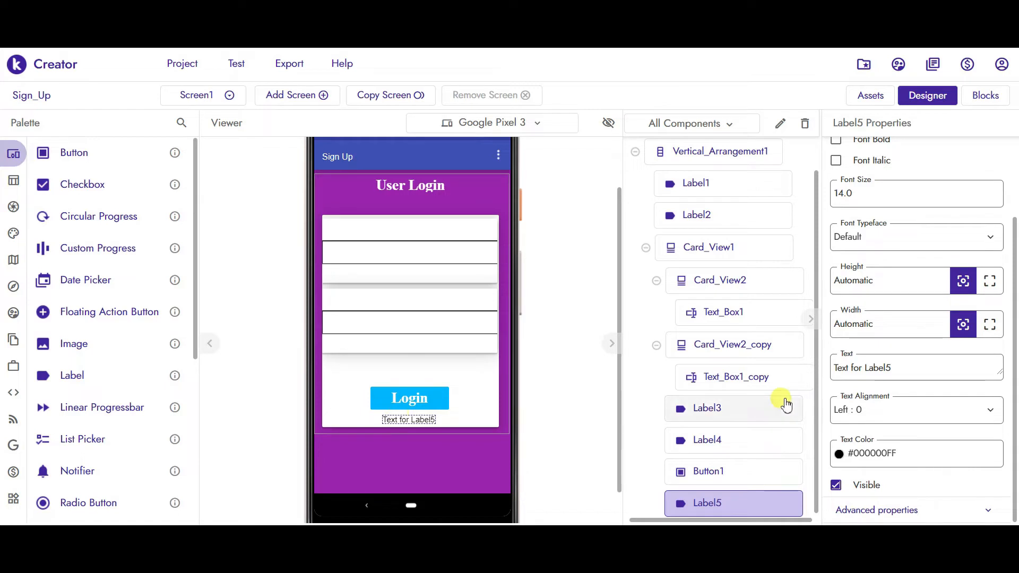
{"action": "left_click_drag", "start_coordinate": [900, 374], "coordinate": [829, 359]}
{"action": "key", "text": "BackSpace"}
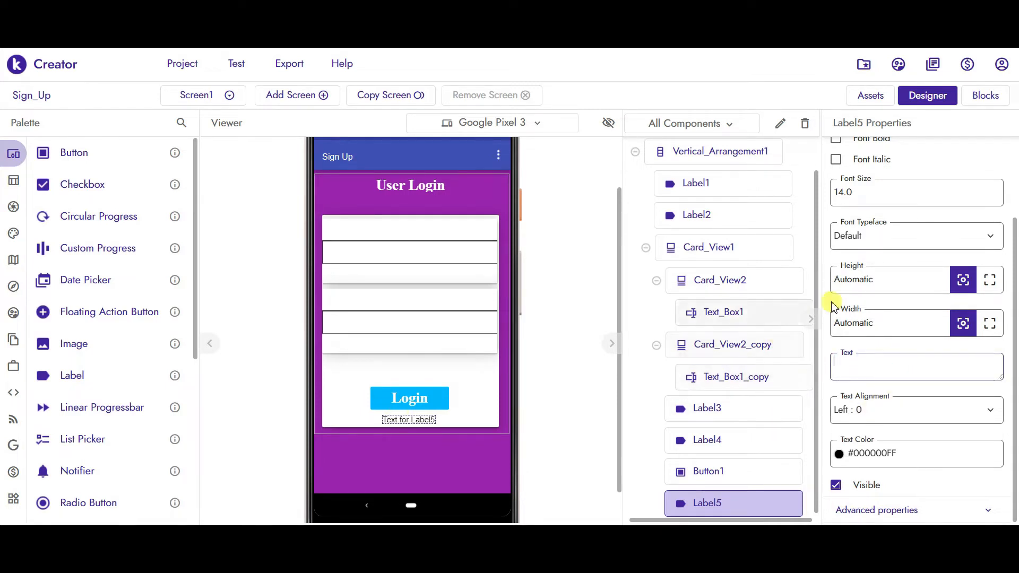
{"action": "left_click_drag", "start_coordinate": [876, 280], "coordinate": [819, 282]}
{"action": "type", "text": "1"}
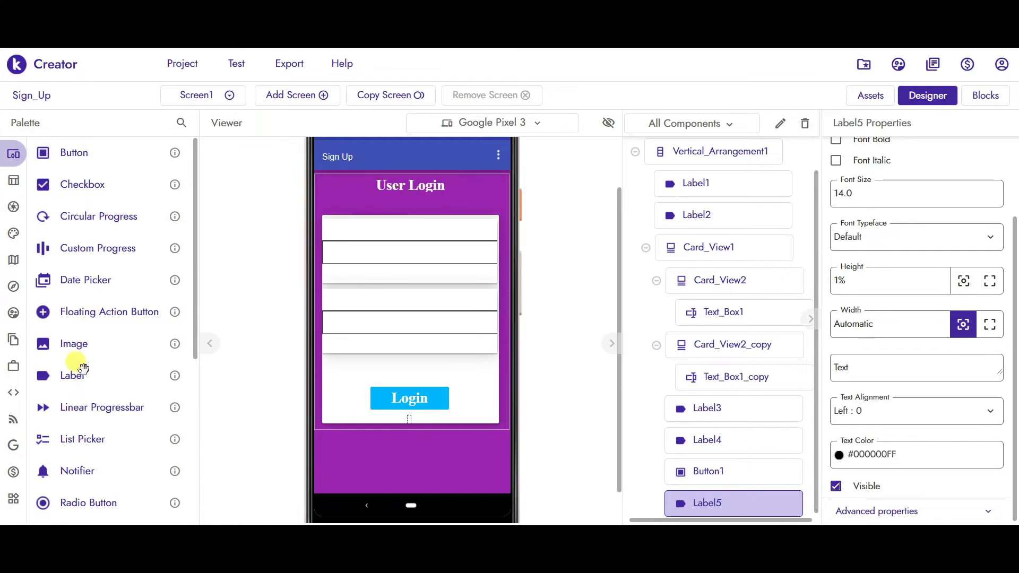
- Add Label6 beneath the login card and delete its placeholder text
{"action": "left_click_drag", "start_coordinate": [215, 425], "coordinate": [396, 427]}
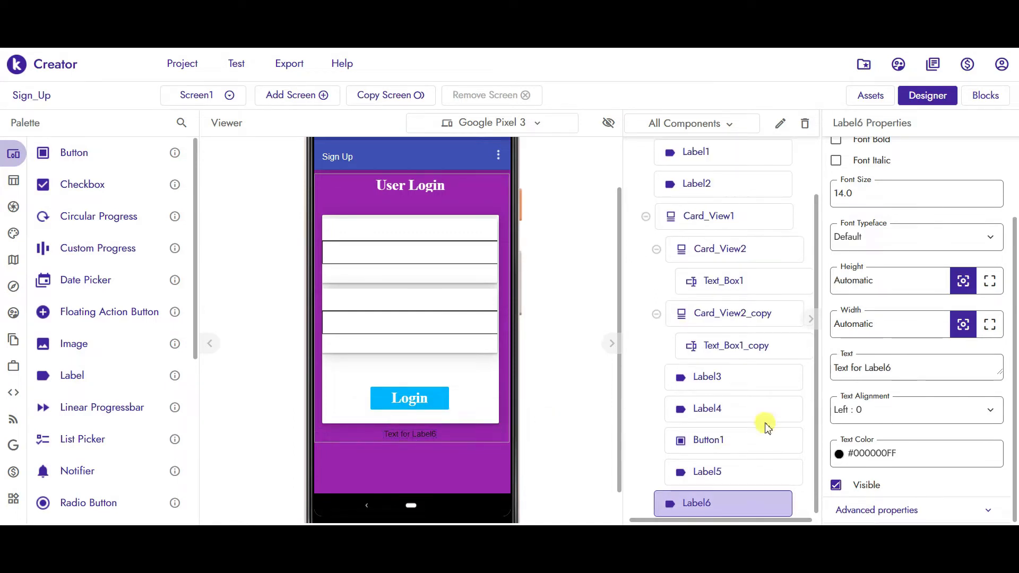
{"action": "left_click_drag", "start_coordinate": [891, 368], "coordinate": [810, 370]}
{"action": "key", "text": "BackSpace"}
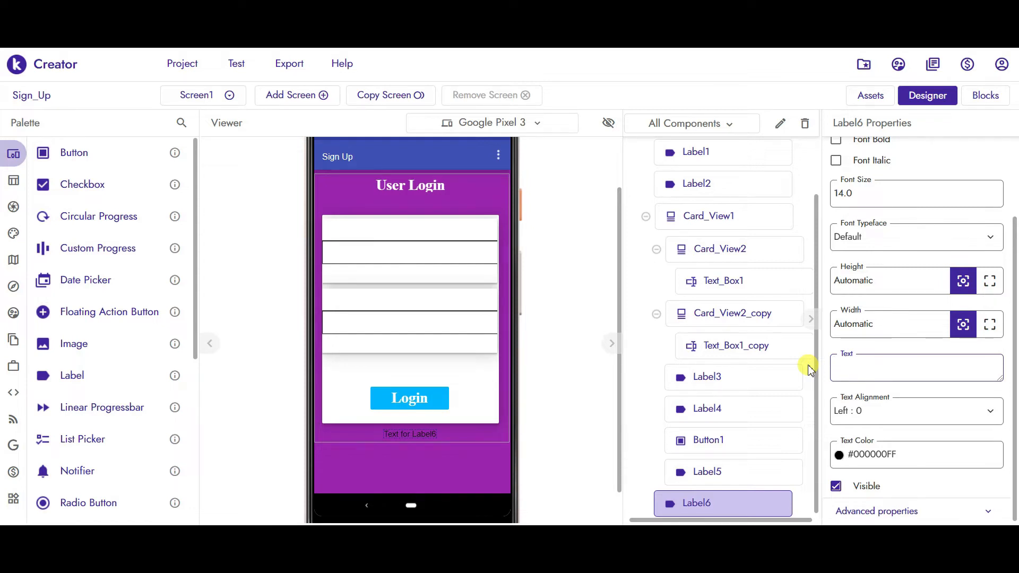
{"action": "left_click", "coordinate": [568, 439]}
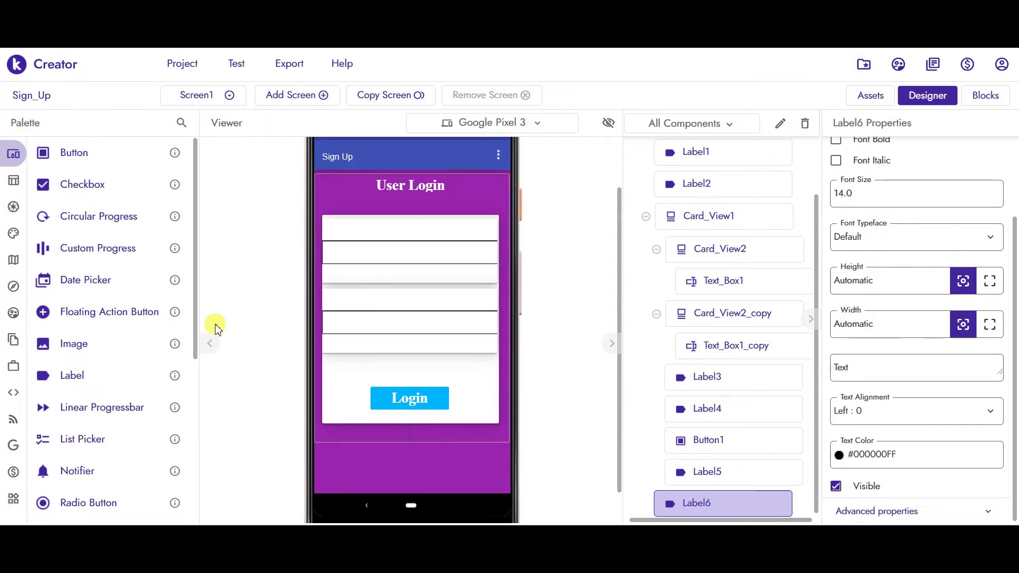
- Drag a Horizontal Arrangement from Layout below the login card
{"action": "mouse_move", "coordinate": [8, 188]}
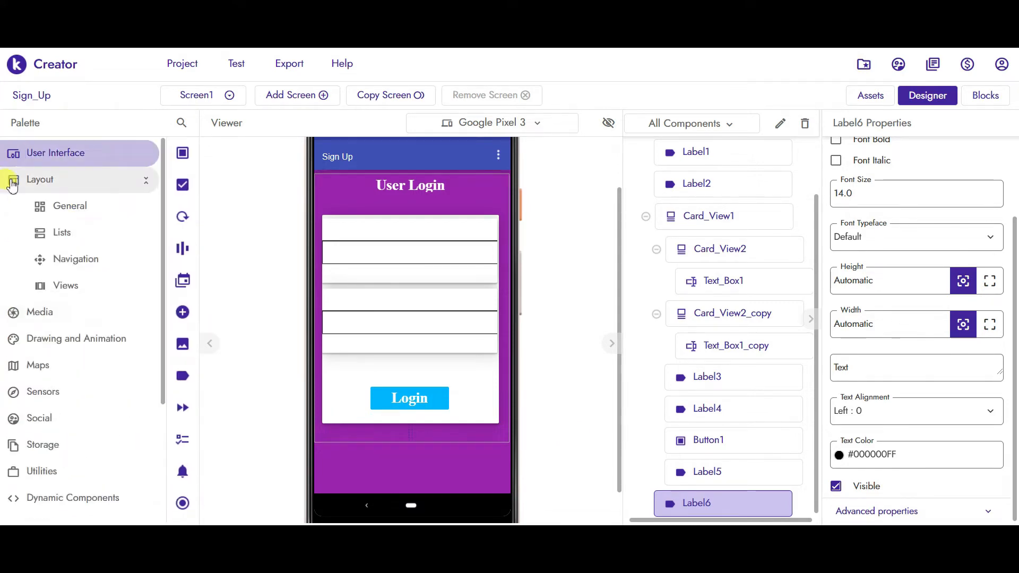
{"action": "left_click", "coordinate": [72, 206]}
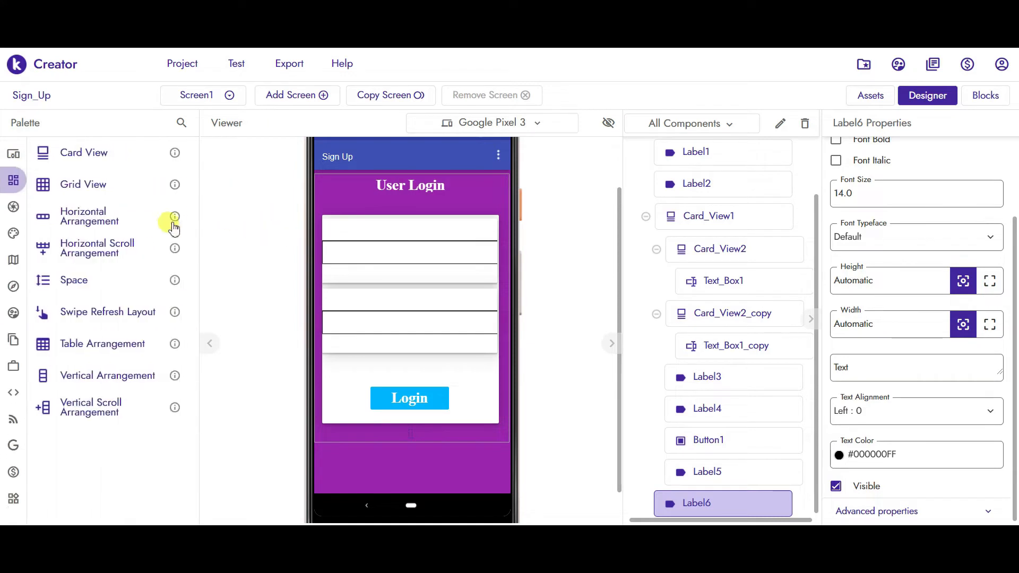
{"action": "left_click_drag", "start_coordinate": [69, 210], "coordinate": [437, 444]}
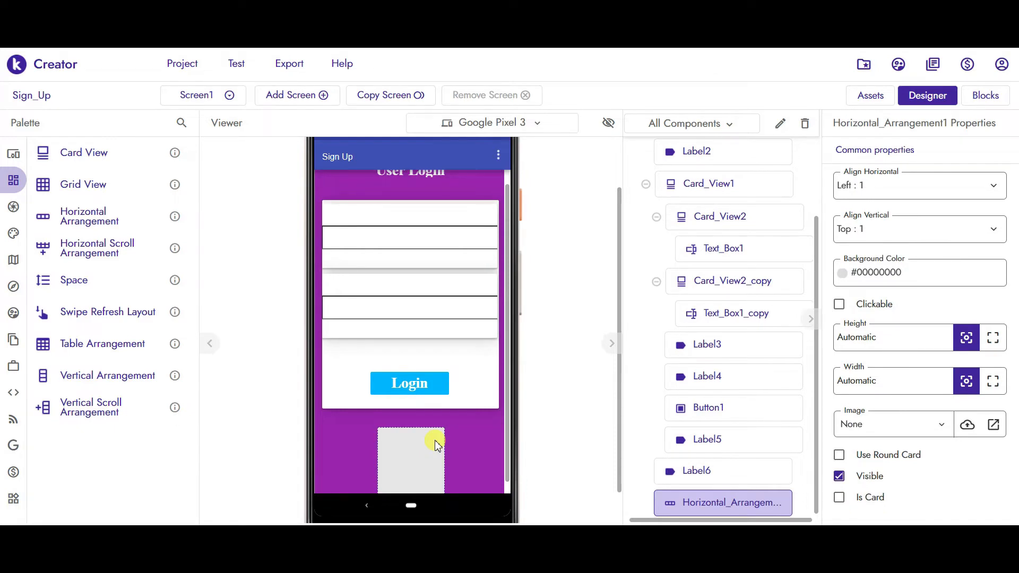
- Give Horizontal_Arrangement1 Align Horizontal Center, Align Vertical Center and Width Fill parent
{"action": "left_click", "coordinate": [872, 187]}
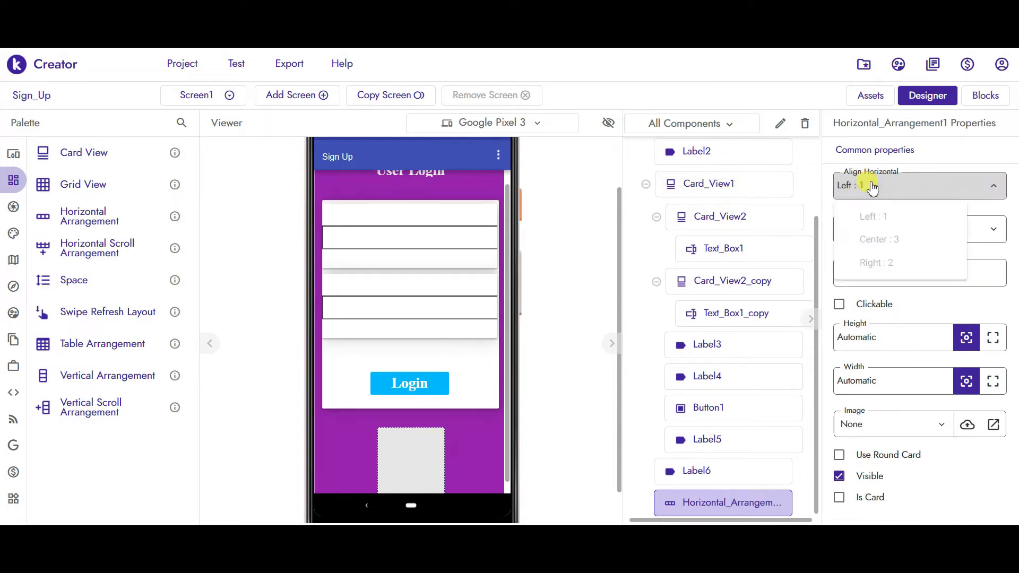
{"action": "left_click", "coordinate": [862, 239]}
{"action": "left_click", "coordinate": [859, 237]}
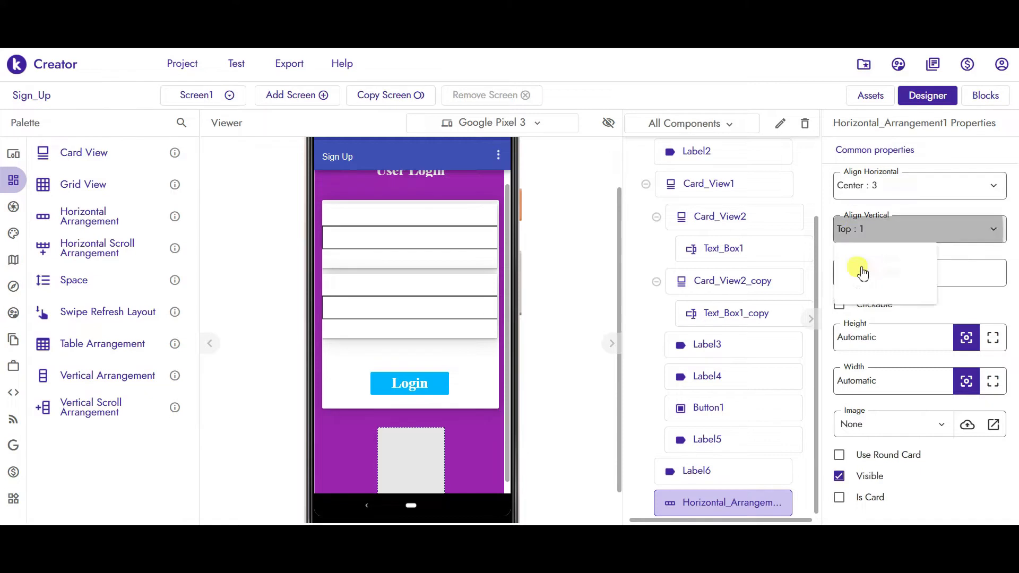
{"action": "left_click", "coordinate": [864, 283]}
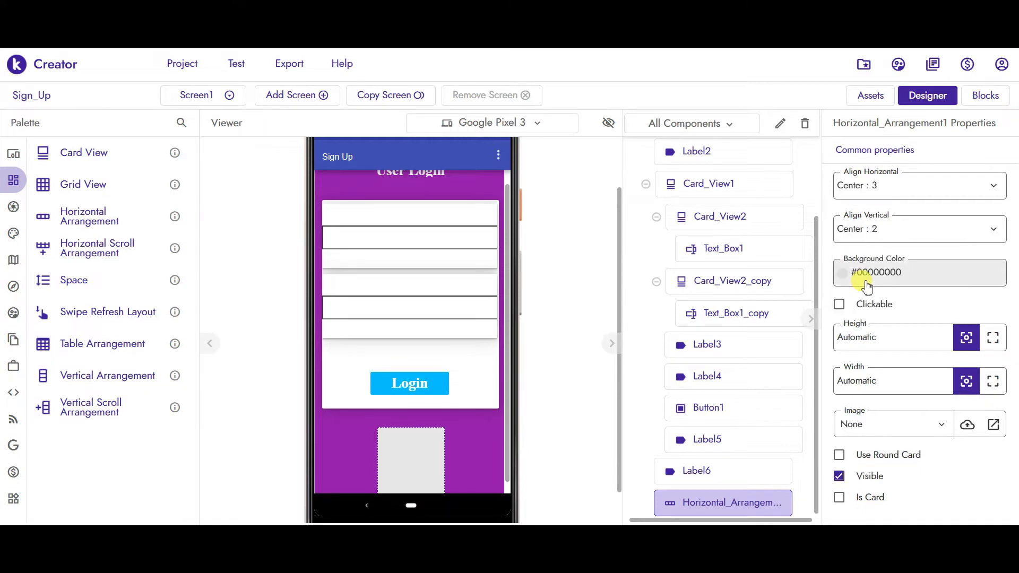
{"action": "left_click", "coordinate": [993, 382]}
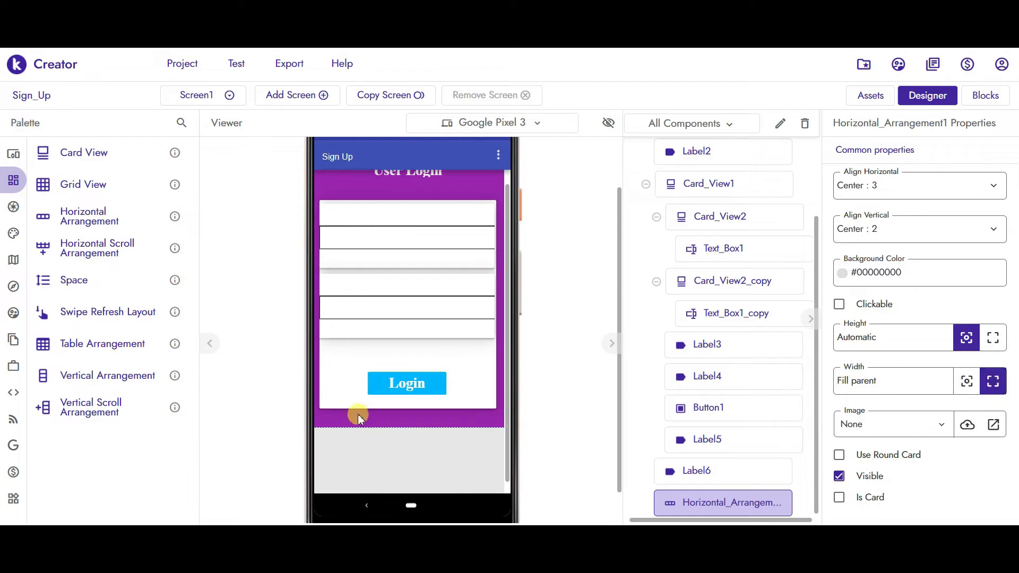
{"action": "scroll", "coordinate": [506, 366], "scroll_direction": "down", "scroll_amount": 1}
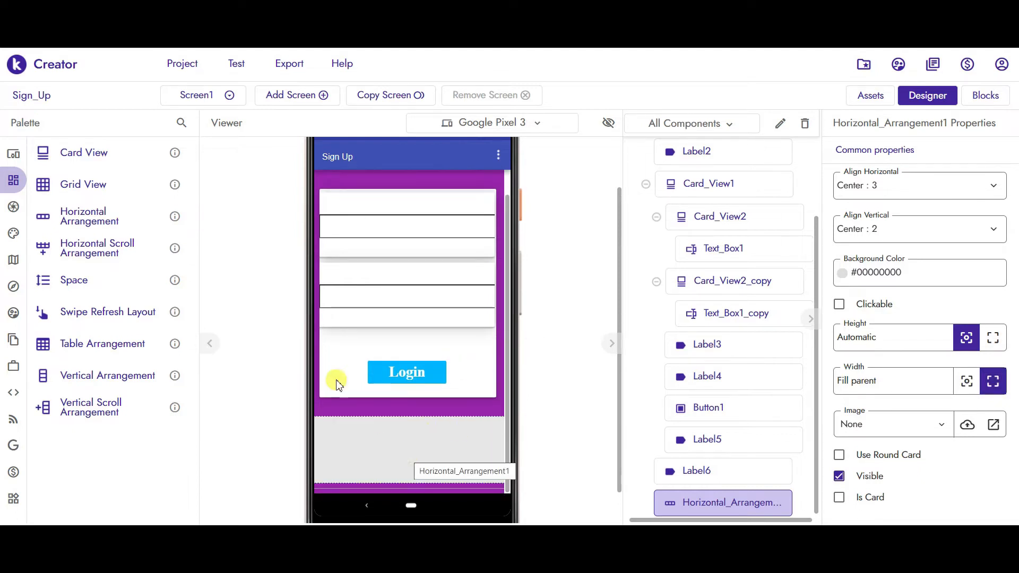
{"action": "mouse_move", "coordinate": [13, 153]}
{"action": "left_click", "coordinate": [48, 153]}
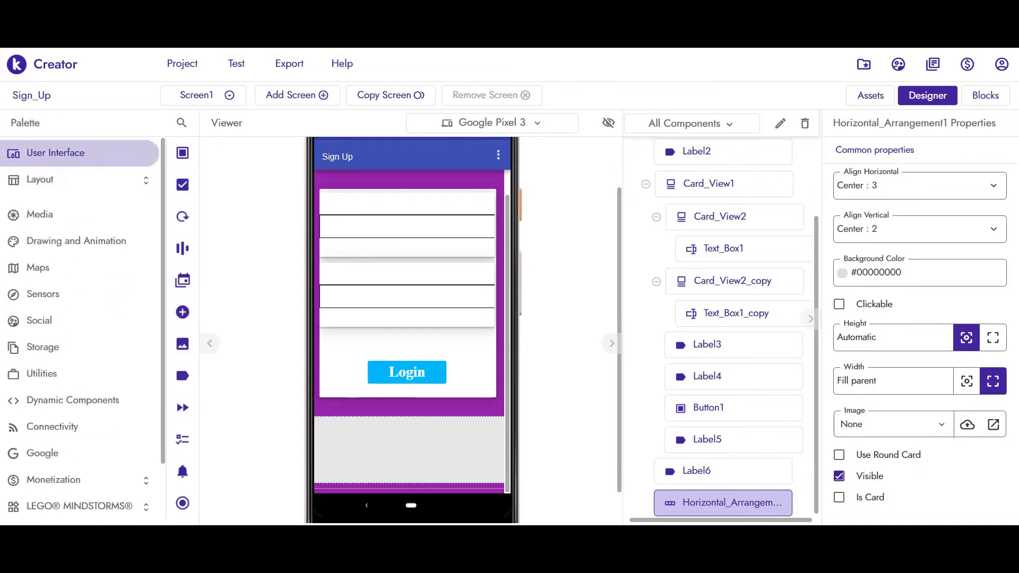
- Put Label7 inside the arrangement with font size 16 and Serif typeface
{"action": "left_click_drag", "start_coordinate": [69, 377], "coordinate": [356, 442]}
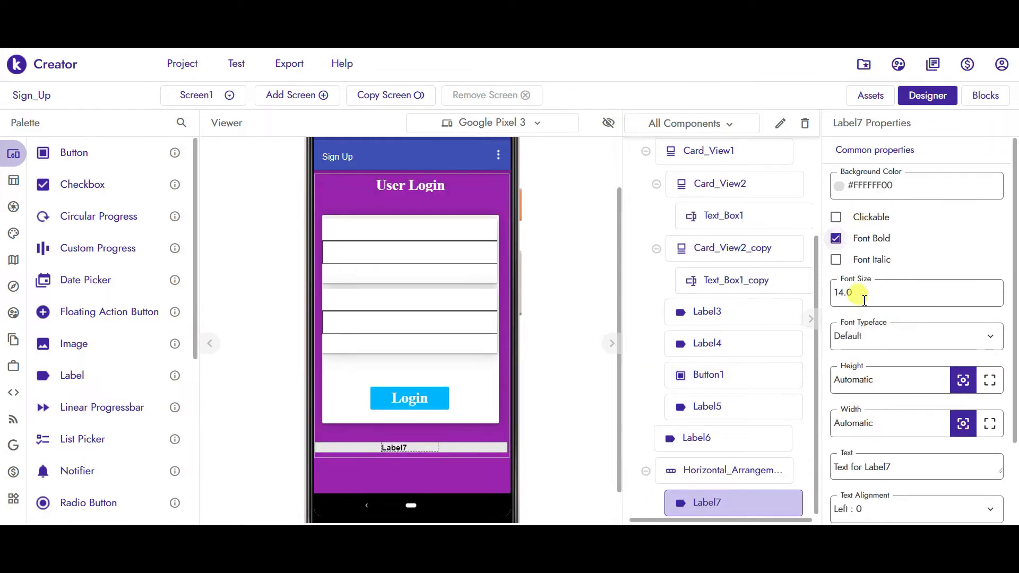
{"action": "left_click_drag", "start_coordinate": [861, 299], "coordinate": [832, 294]}
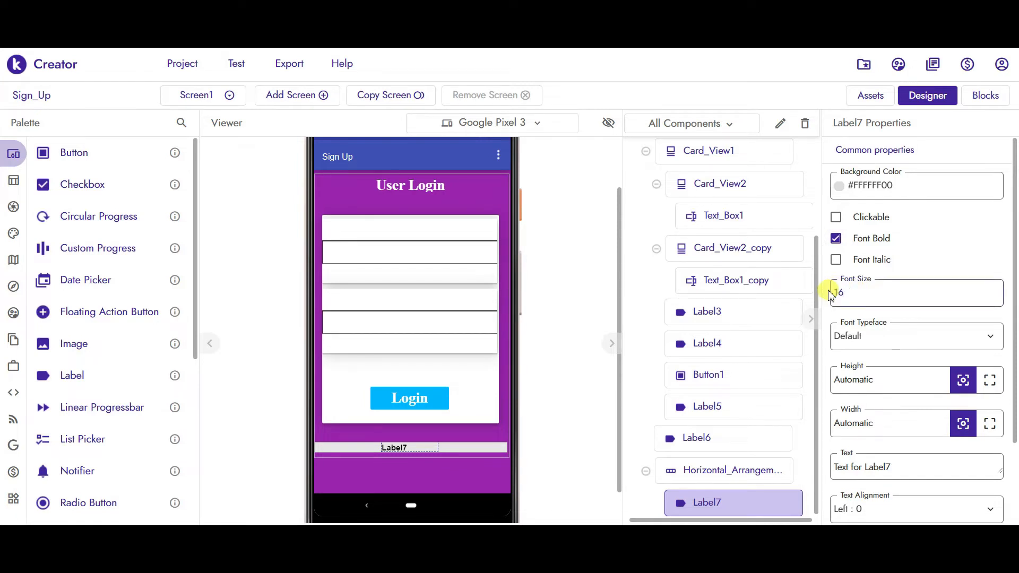
{"action": "key", "text": "Return"}
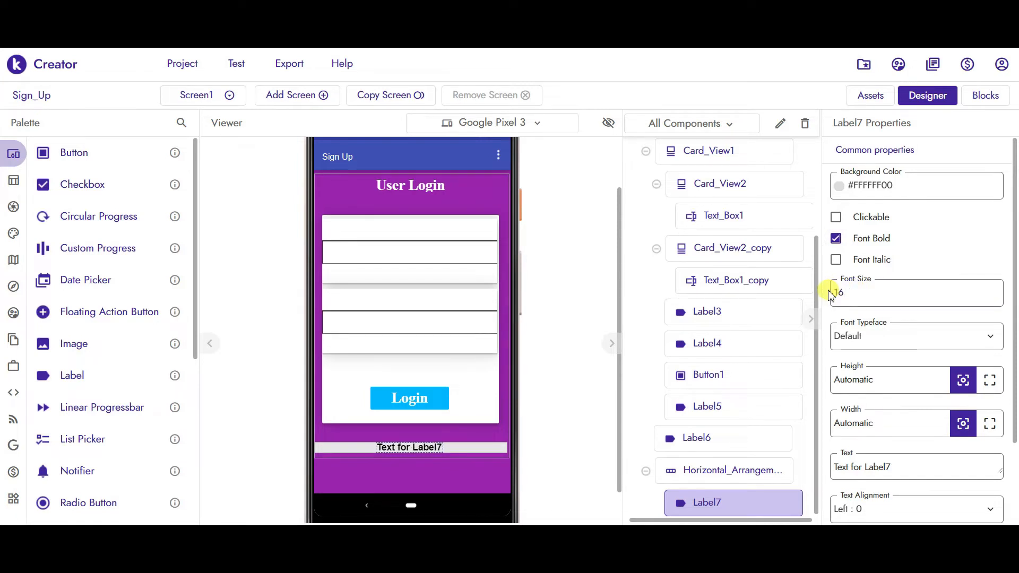
{"action": "left_click", "coordinate": [877, 336]}
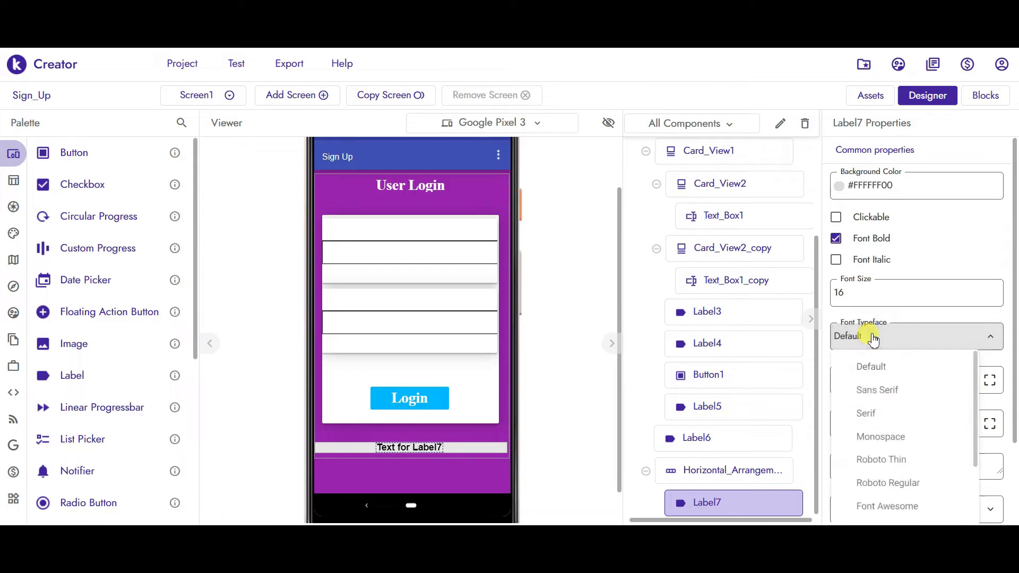
{"action": "left_click", "coordinate": [863, 417]}
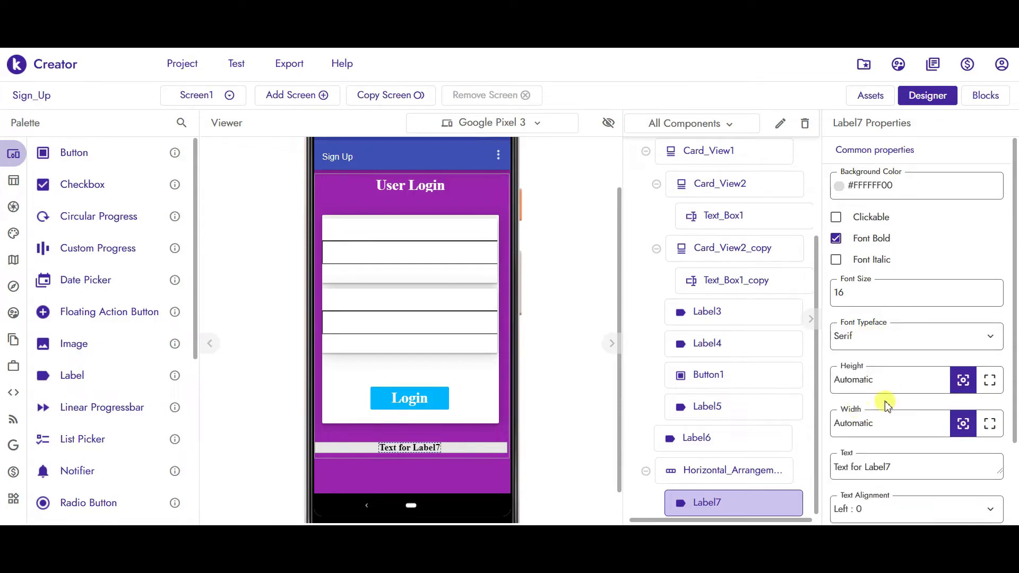
- Set Label7's text to 'Don't have an account' and add Label8 beside it
{"action": "scroll", "coordinate": [1014, 318], "scroll_direction": "down", "scroll_amount": 3}
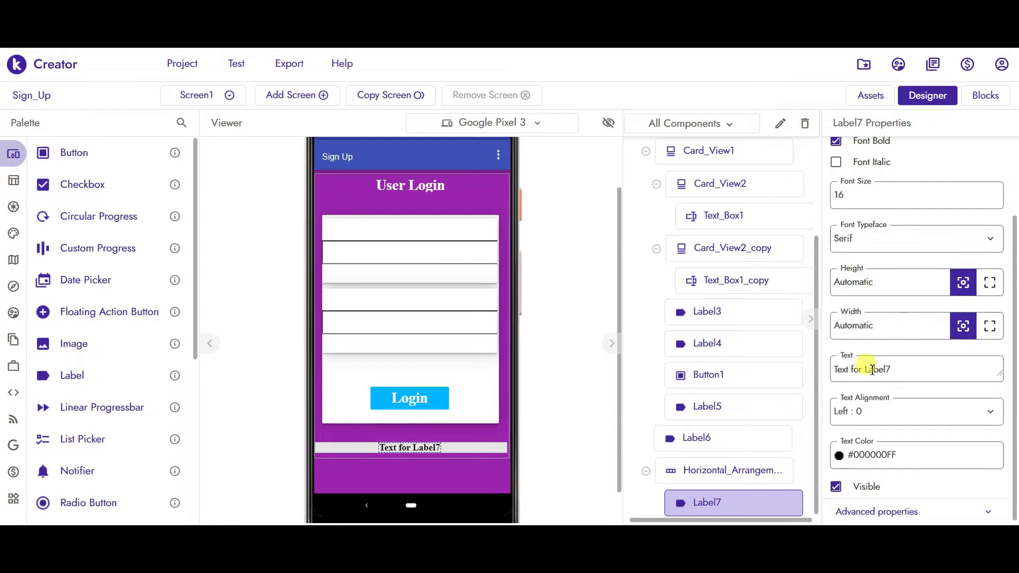
{"action": "left_click", "coordinate": [916, 366]}
{"action": "key", "text": "ctrl+a"}
{"action": "type", "text": "D"}
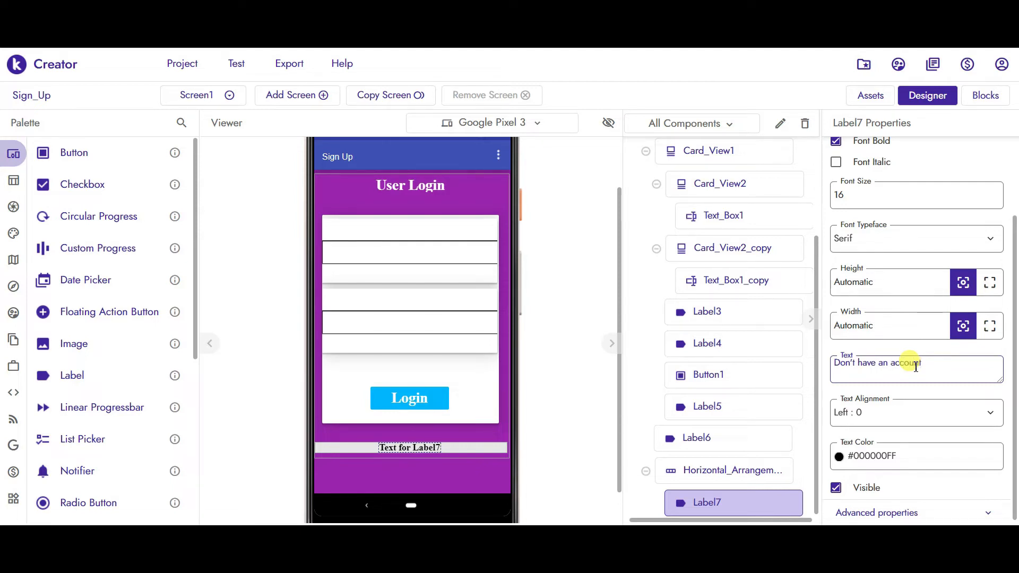
{"action": "key", "text": "Return"}
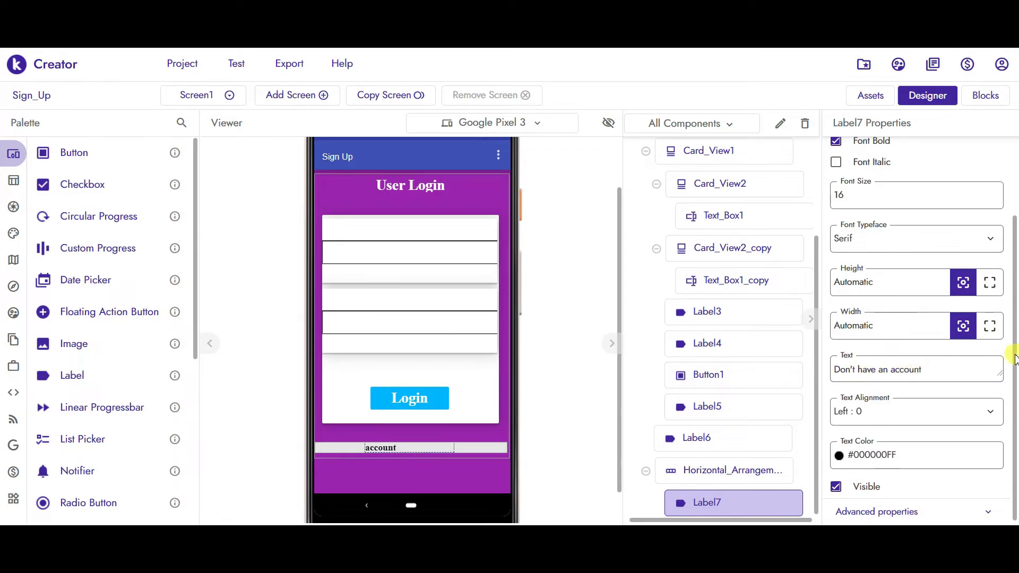
{"action": "left_click_drag", "start_coordinate": [1015, 355], "coordinate": [1015, 373]}
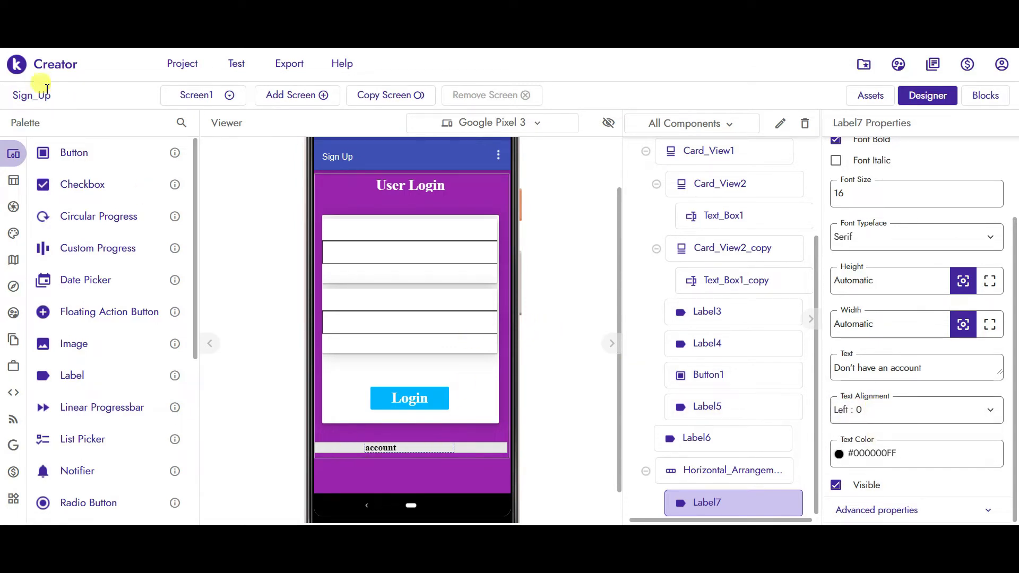
{"action": "left_click_drag", "start_coordinate": [68, 375], "coordinate": [492, 450]}
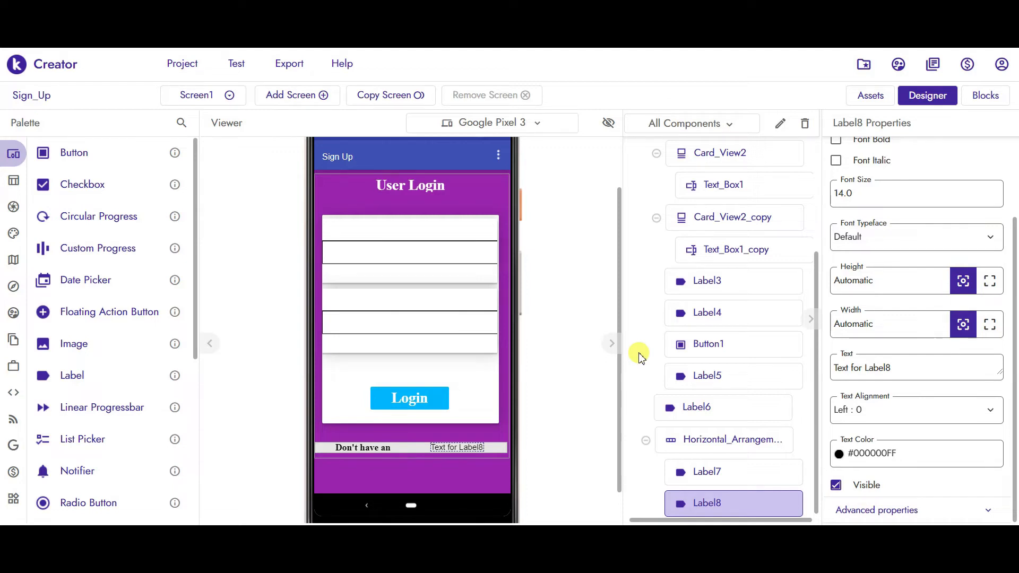
- Make Label8 clickable and bold, with font size 18 and Serif typeface
{"action": "left_click_drag", "start_coordinate": [1014, 227], "coordinate": [1014, 139]}
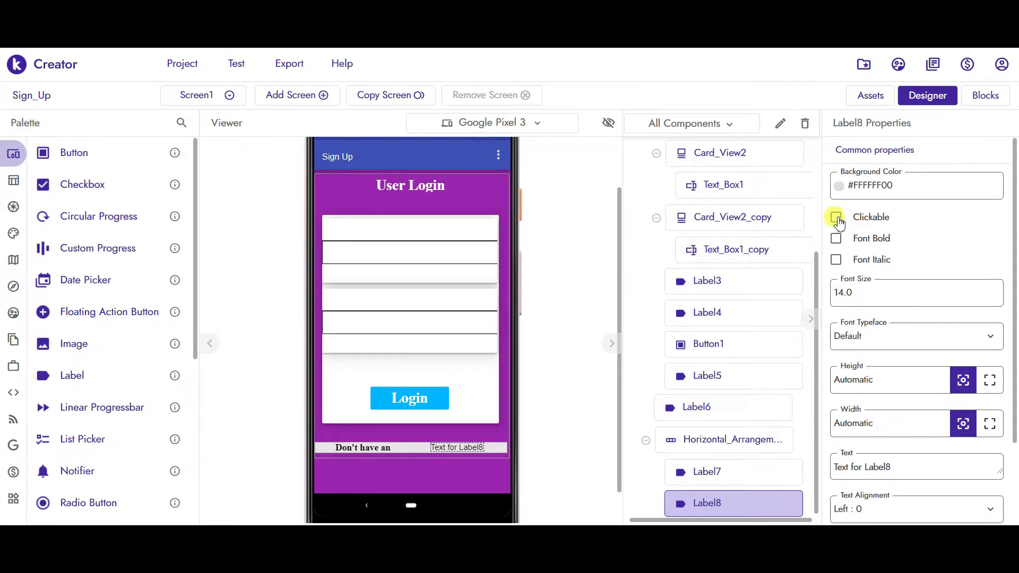
{"action": "left_click", "coordinate": [836, 217]}
{"action": "left_click", "coordinate": [836, 239]}
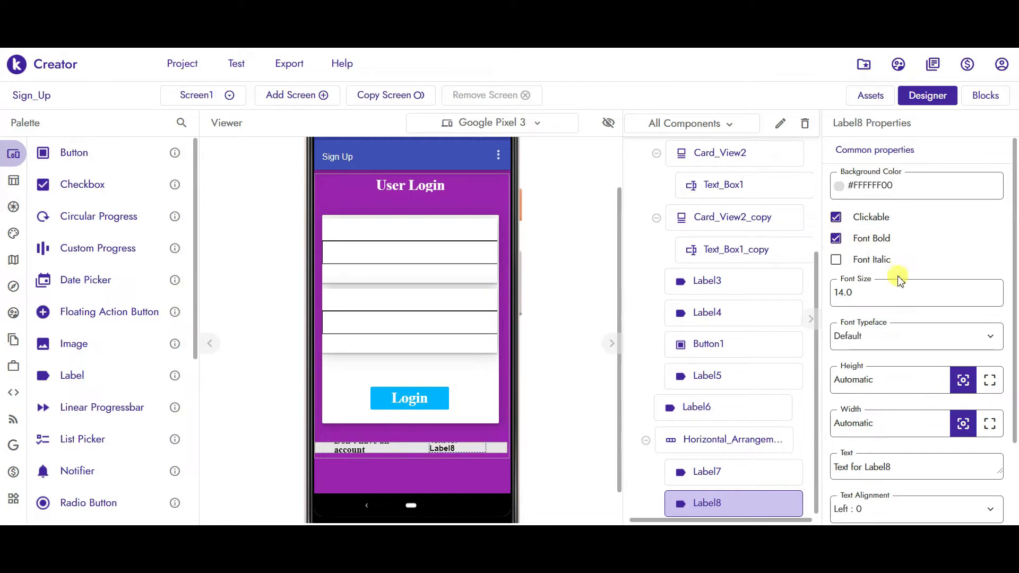
{"action": "left_click_drag", "start_coordinate": [849, 289], "coordinate": [800, 293]}
{"action": "type", "text": "18"}
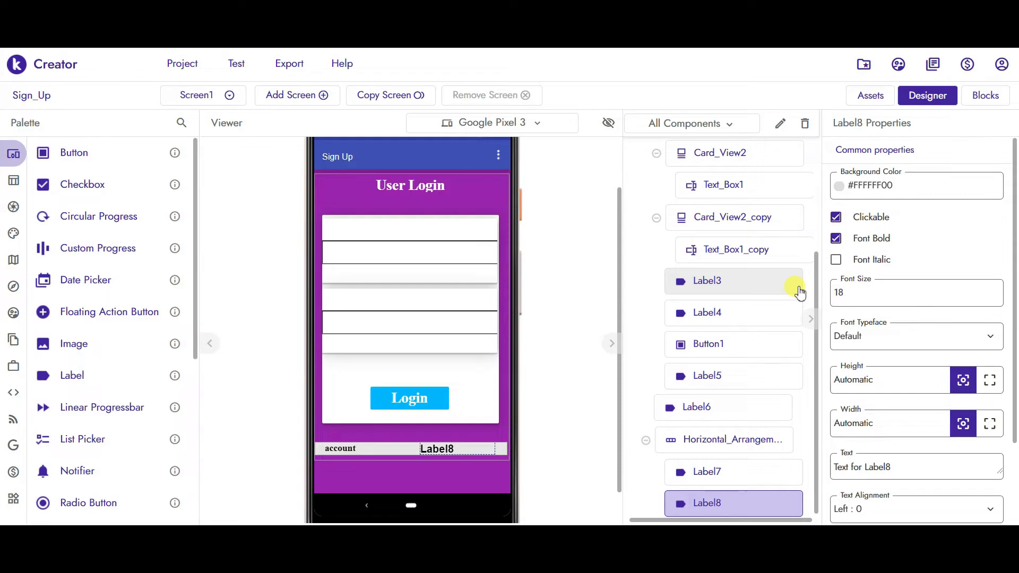
{"action": "left_click", "coordinate": [860, 336]}
{"action": "left_click", "coordinate": [867, 413]}
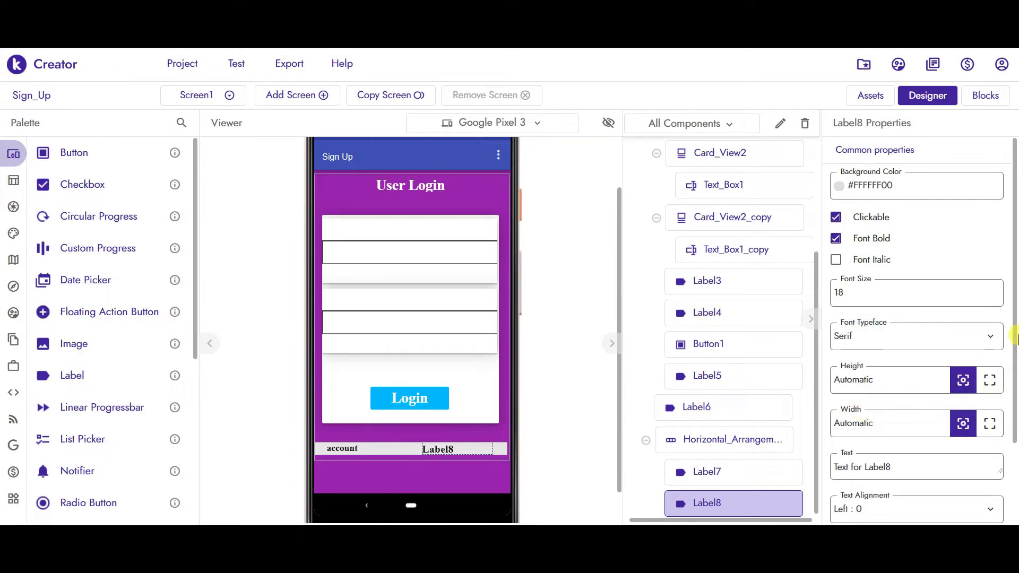
- Change Label8's text to 'Create Account'
{"action": "scroll", "coordinate": [1014, 329], "scroll_direction": "down", "scroll_amount": 2}
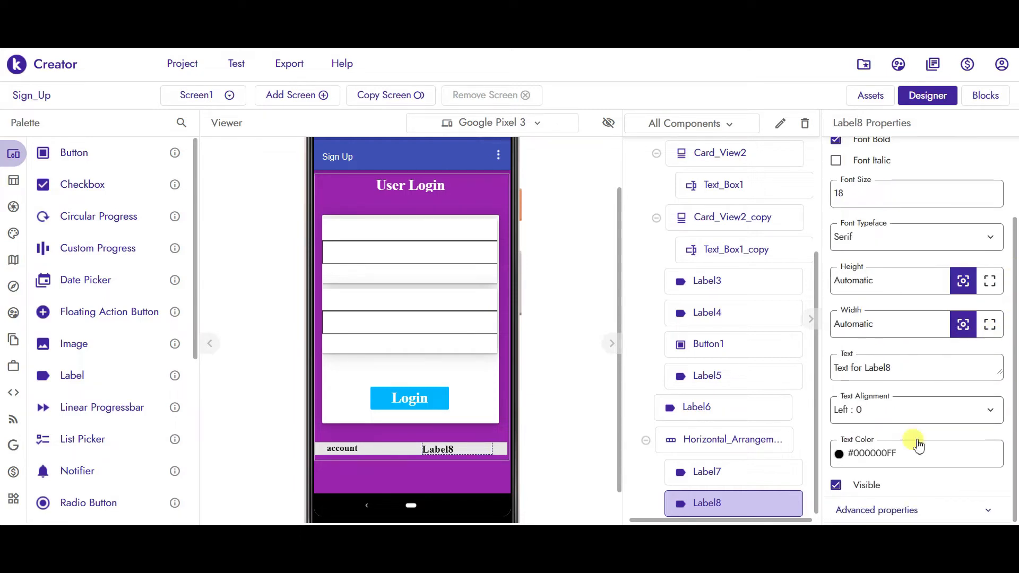
{"action": "left_click", "coordinate": [893, 366]}
{"action": "key", "text": "ctrl+a"}
{"action": "type", "text": "Creat"}
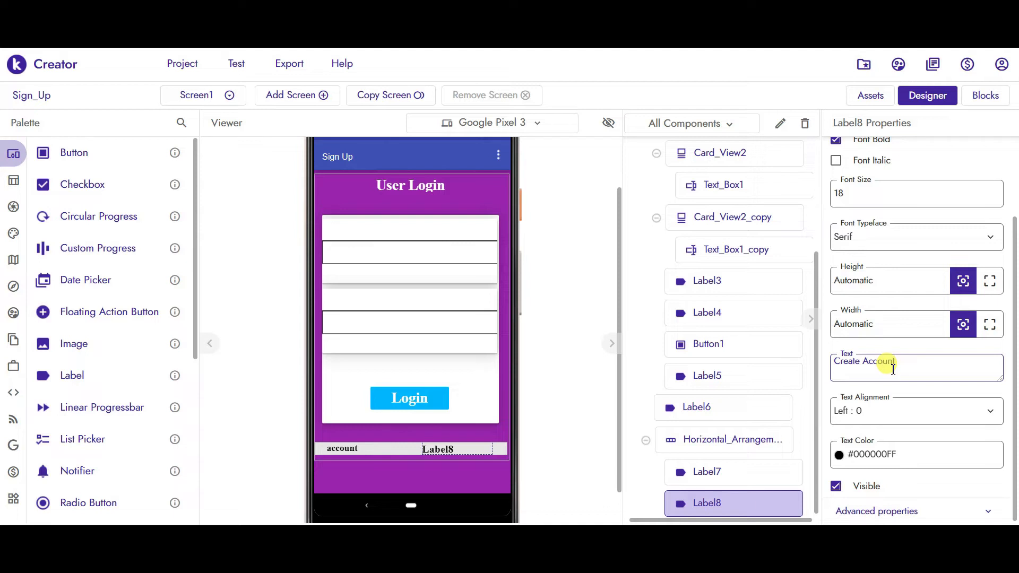
{"action": "key", "text": "Return"}
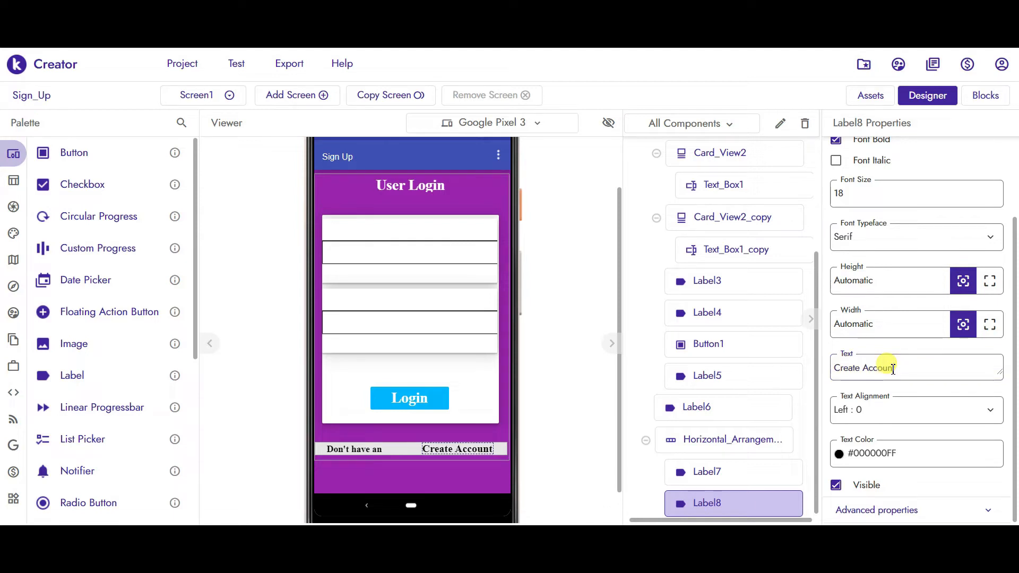
{"action": "left_click", "coordinate": [870, 448]}
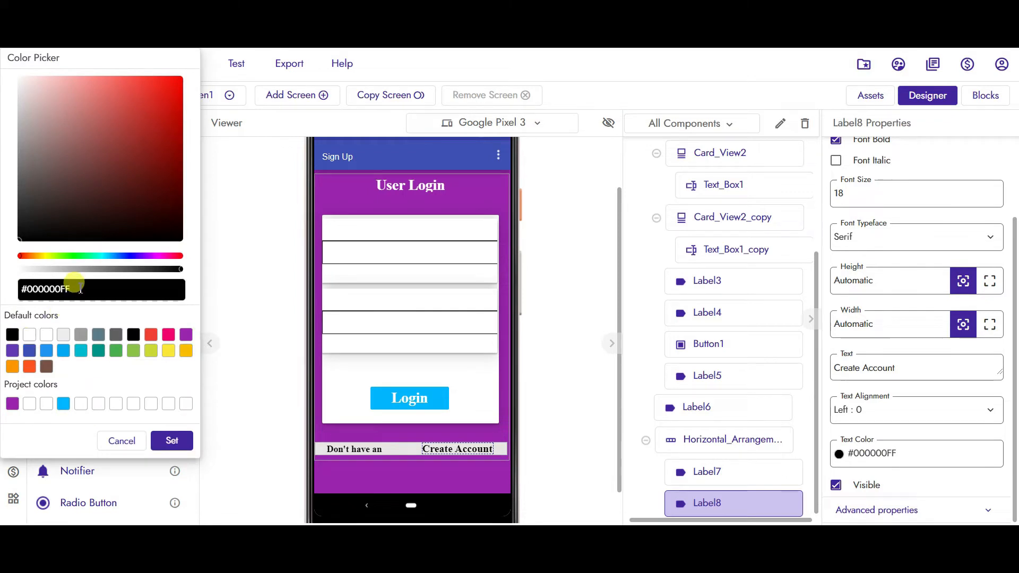
- Set Label8's Text Color to #00B7FFFF in the Color Picker
{"action": "key", "text": "ctrl+a"}
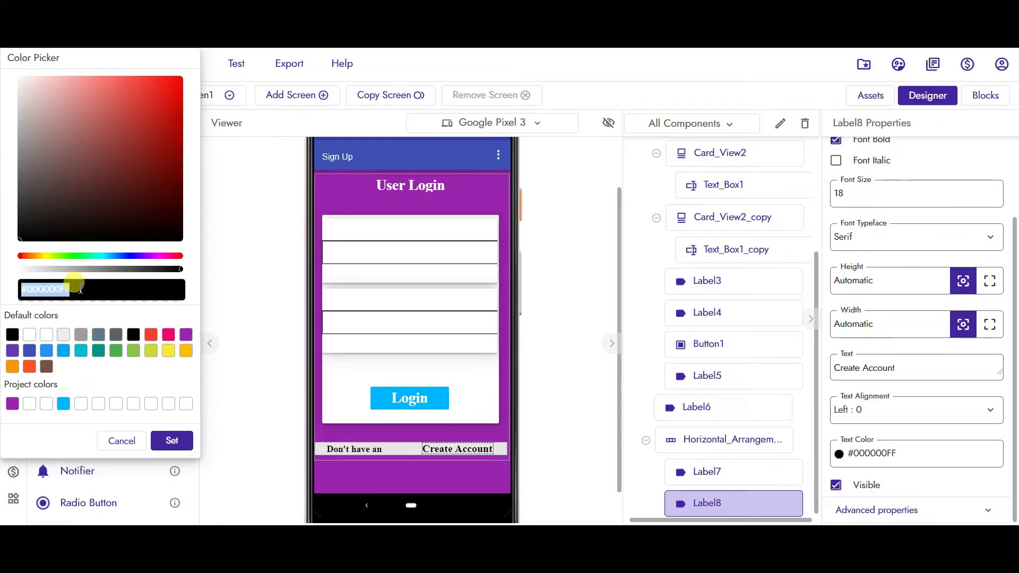
{"action": "type", "text": "#00b7"}
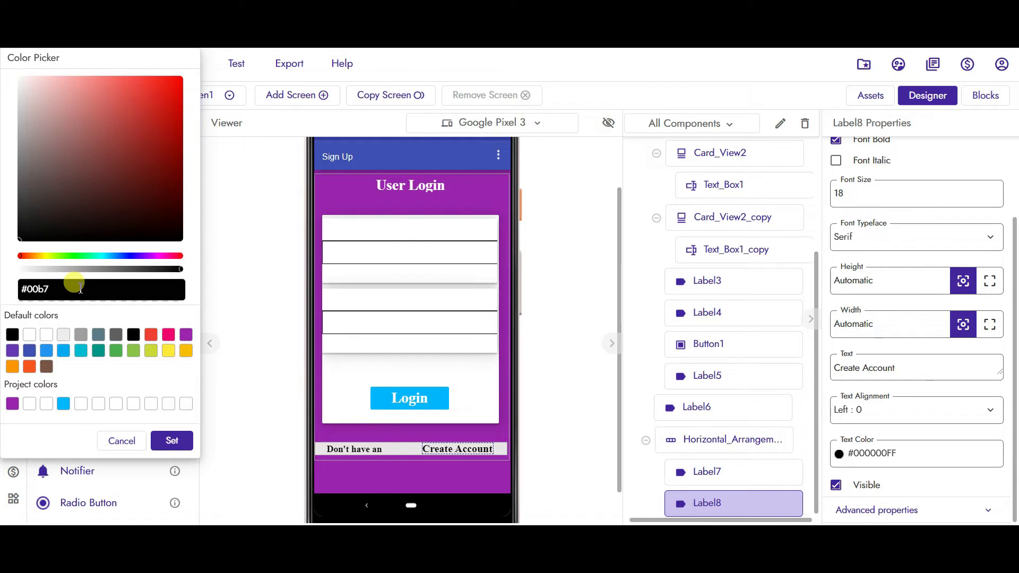
{"action": "key", "text": "BackSpace"}
{"action": "key", "text": "BackSpace"}
{"action": "type", "text": "FFFF"}
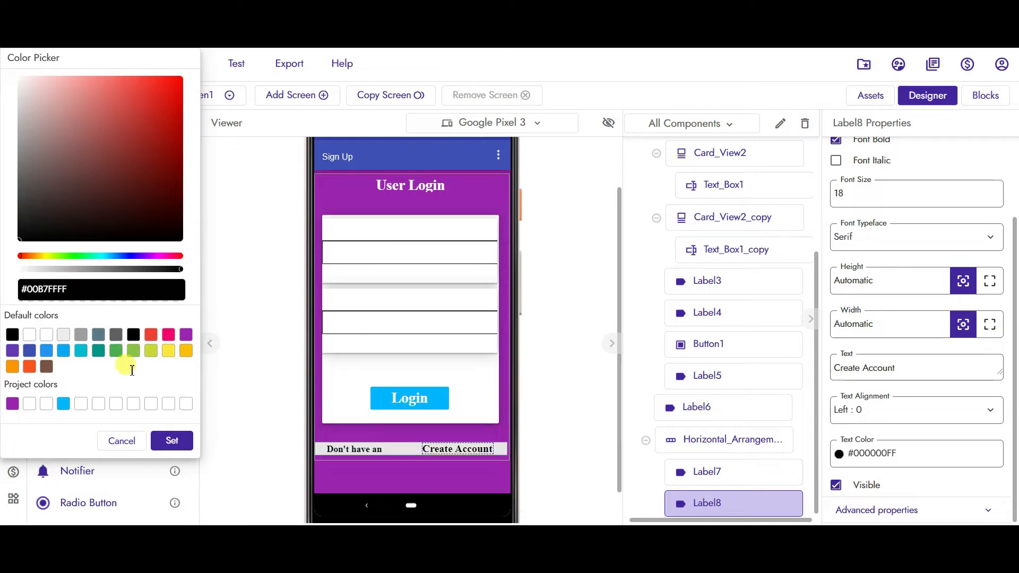
{"action": "left_click", "coordinate": [172, 441]}
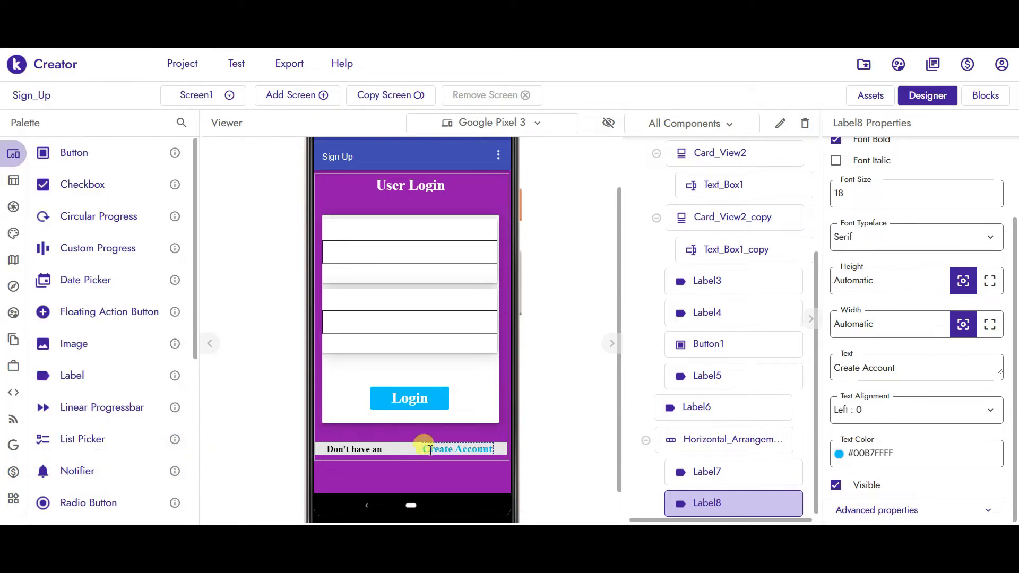
{"action": "left_click", "coordinate": [370, 446]}
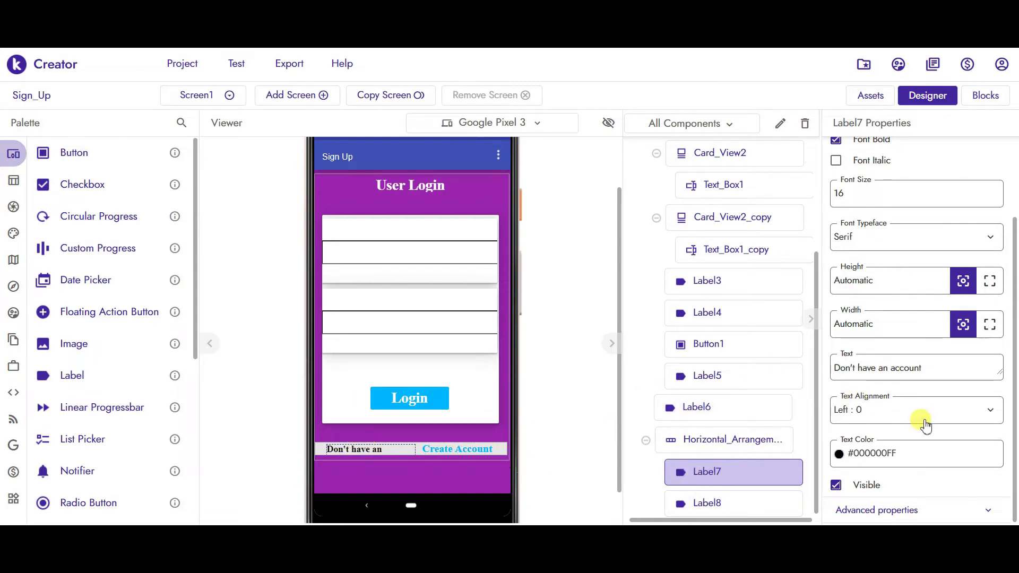
- Make Label7 read 'Don't have an account?' and add Label9 below the row
{"action": "left_click", "coordinate": [927, 369]}
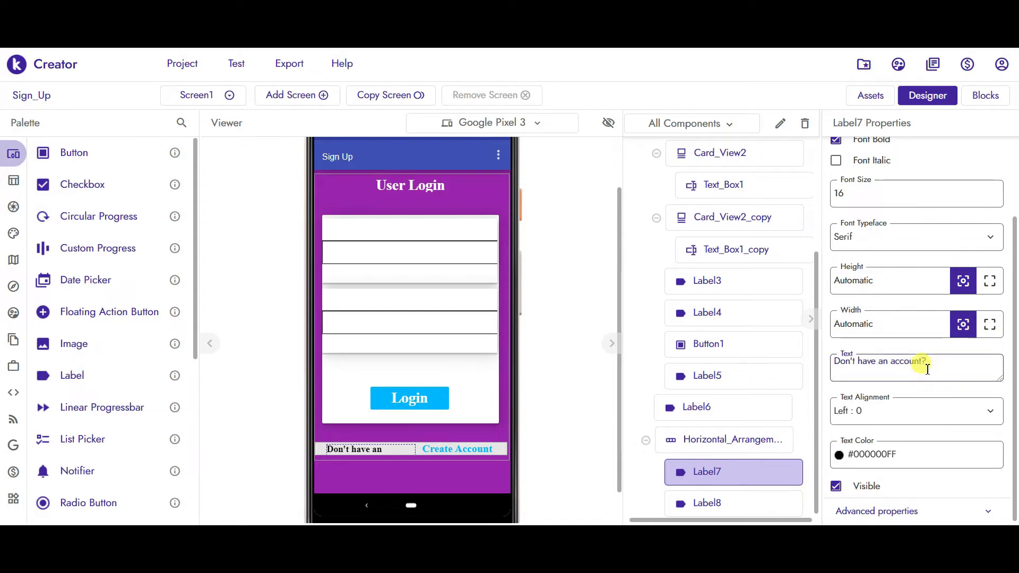
{"action": "key", "text": "Return"}
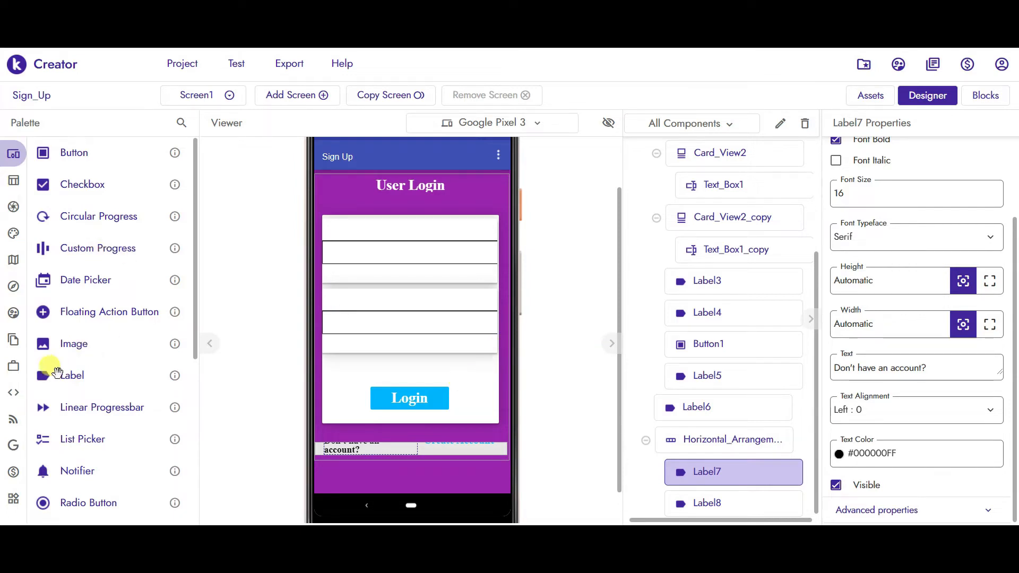
{"action": "left_click_drag", "start_coordinate": [40, 371], "coordinate": [407, 457]}
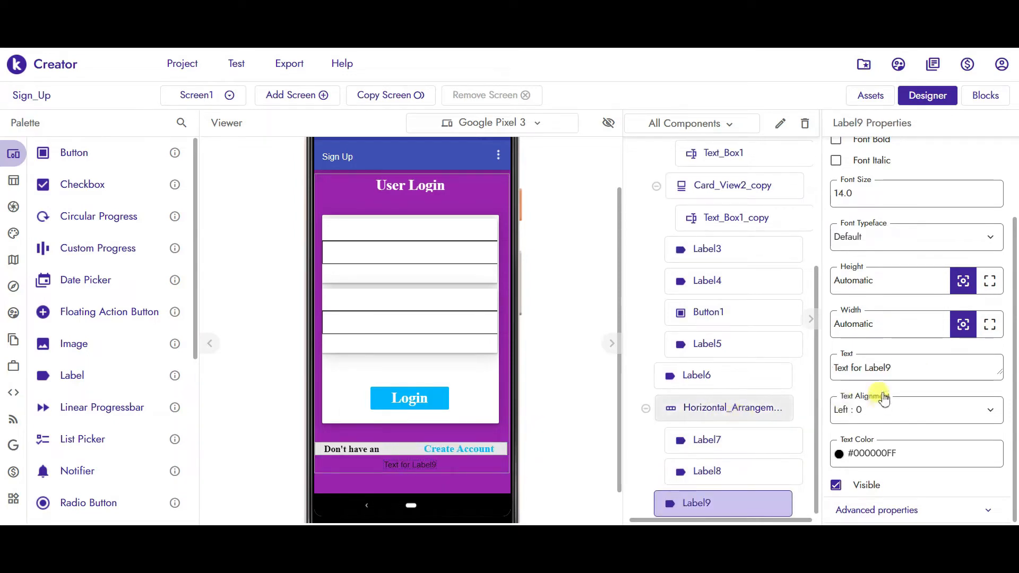
- Give Label9 a 10px height and empty text, then add Label10 below it
{"action": "left_click", "coordinate": [902, 364]}
{"action": "double_click", "coordinate": [873, 278]}
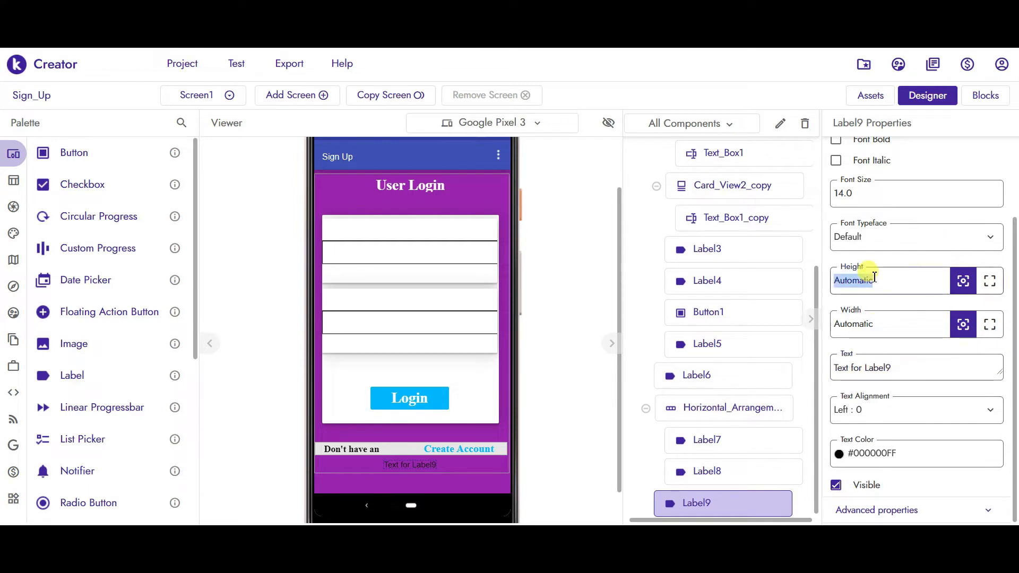
{"action": "type", "text": "10"}
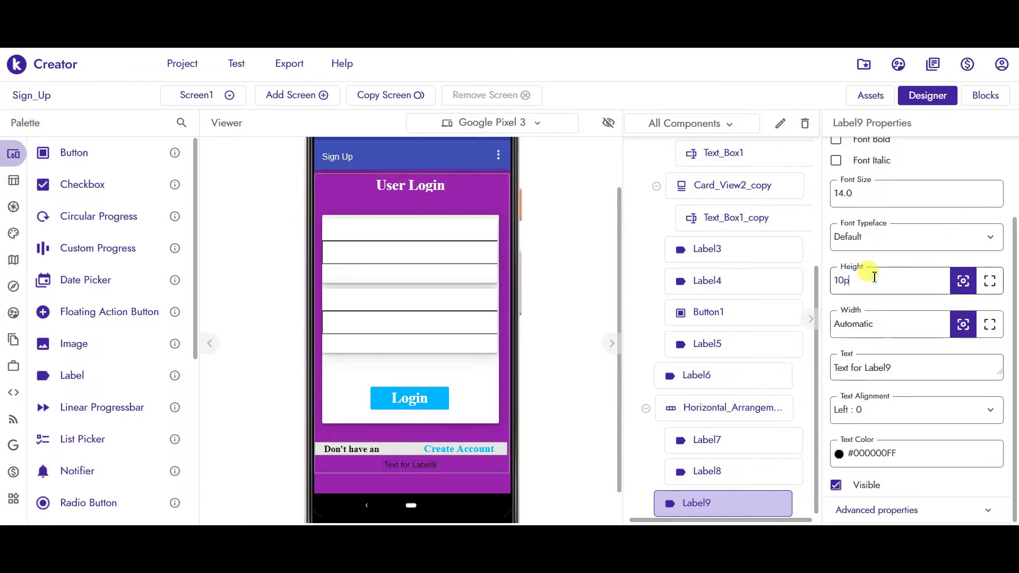
{"action": "left_click_drag", "start_coordinate": [892, 364], "coordinate": [812, 371]}
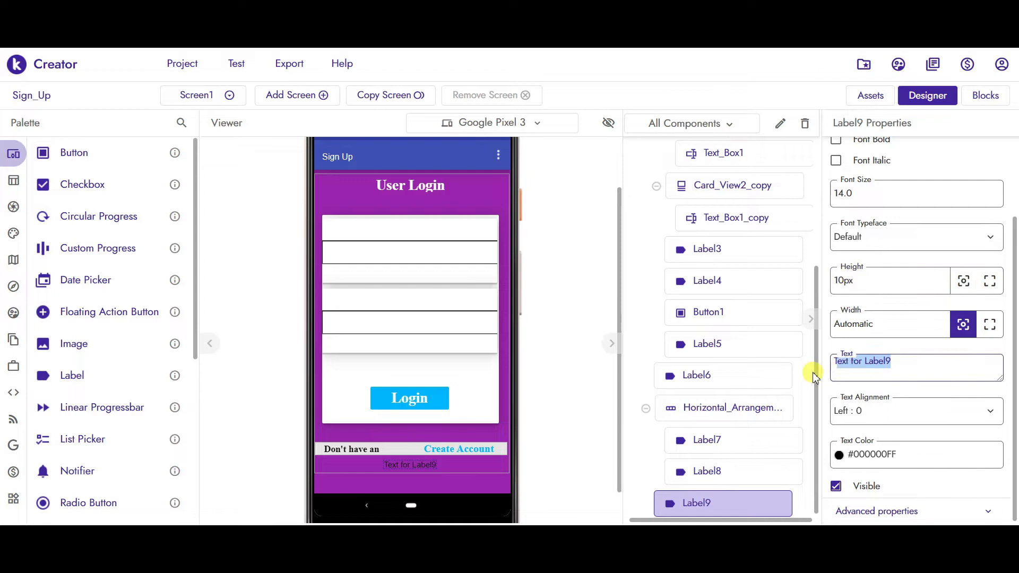
{"action": "key", "text": "BackSpace"}
{"action": "left_click", "coordinate": [574, 305]}
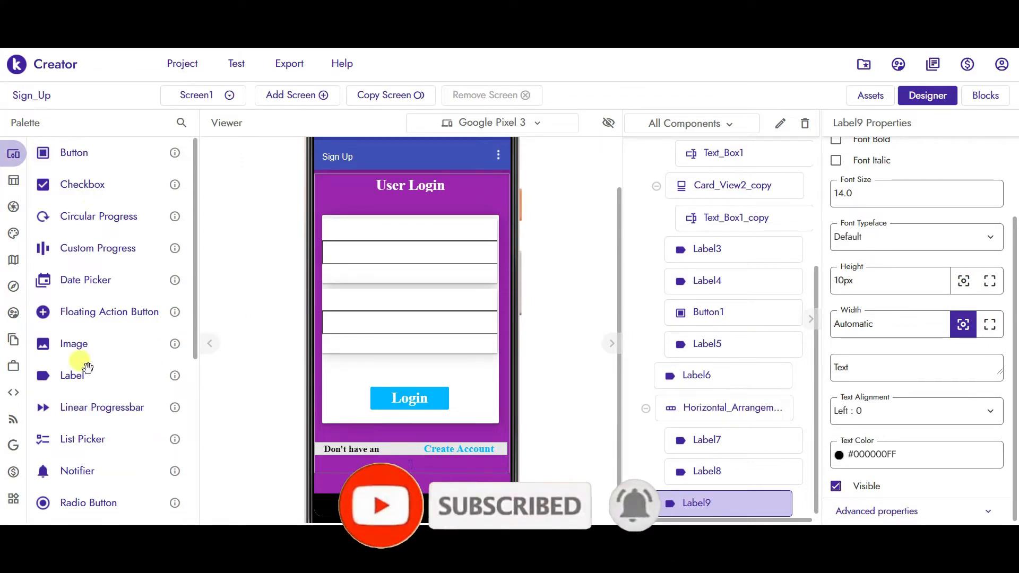
{"action": "left_click_drag", "start_coordinate": [50, 374], "coordinate": [422, 470]}
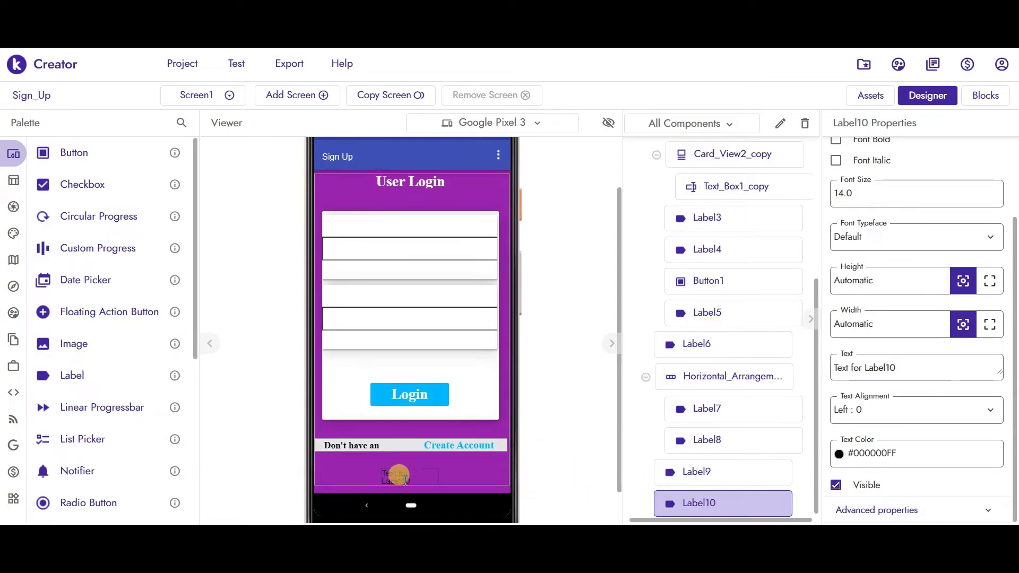
- Make Label10 clickable, bold, size 17, Serif, with text 'Forgot Password?'
{"action": "left_click_drag", "start_coordinate": [898, 367], "coordinate": [828, 362]}
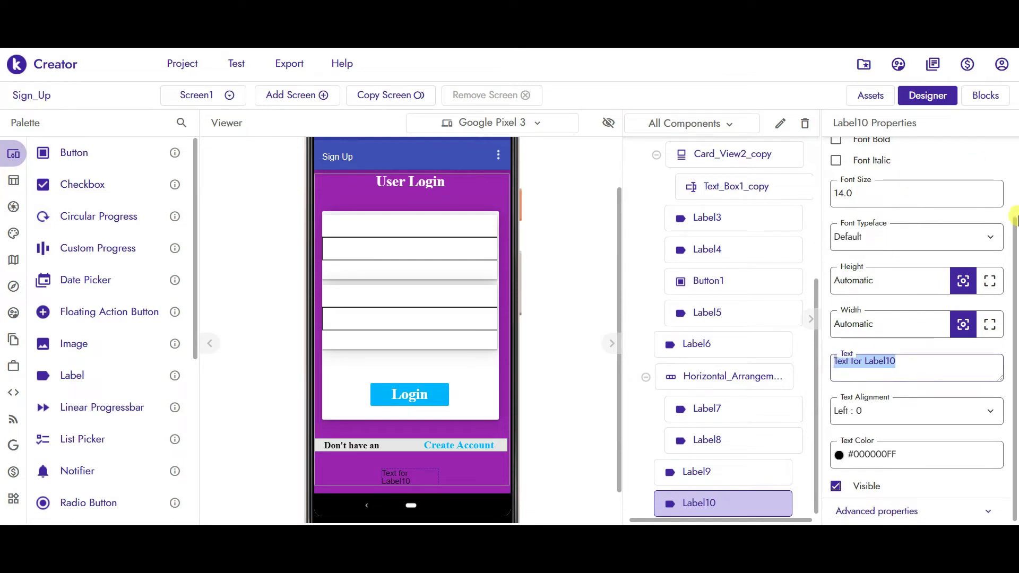
{"action": "left_click_drag", "start_coordinate": [1014, 233], "coordinate": [1015, 178]}
{"action": "left_click", "coordinate": [836, 198]}
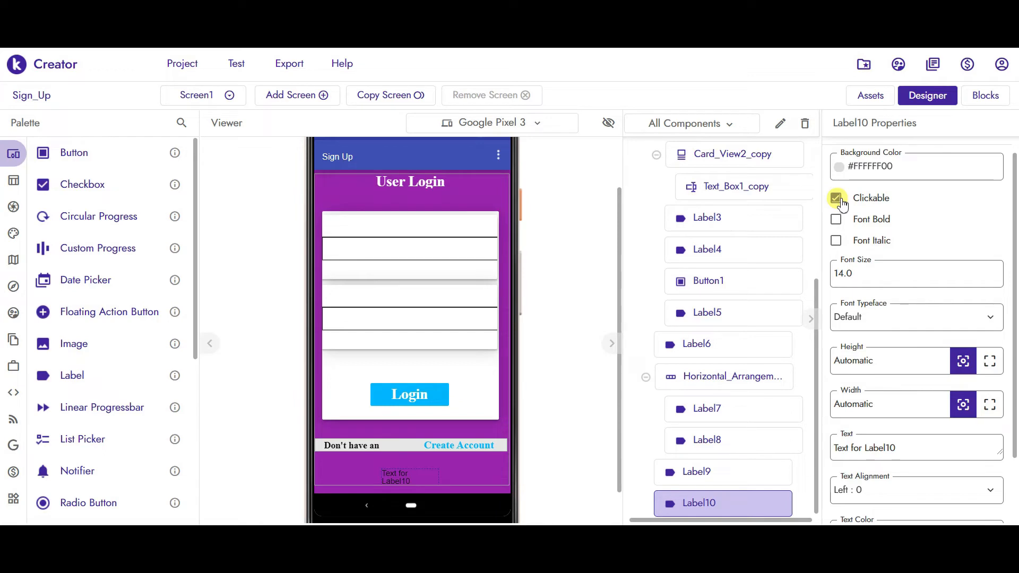
{"action": "left_click", "coordinate": [836, 219]}
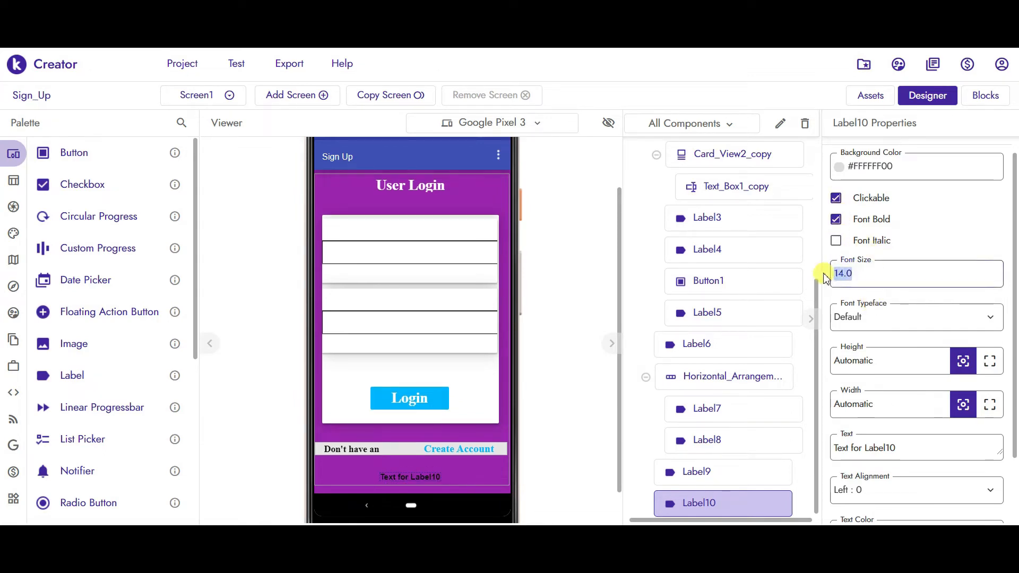
{"action": "type", "text": "17"}
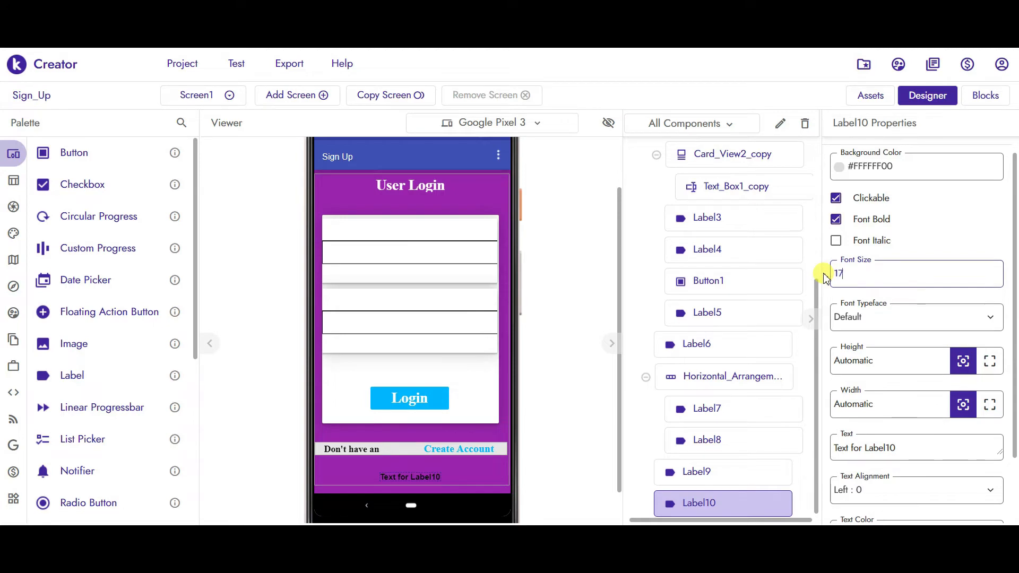
{"action": "left_click", "coordinate": [865, 325]}
{"action": "left_click", "coordinate": [874, 394]}
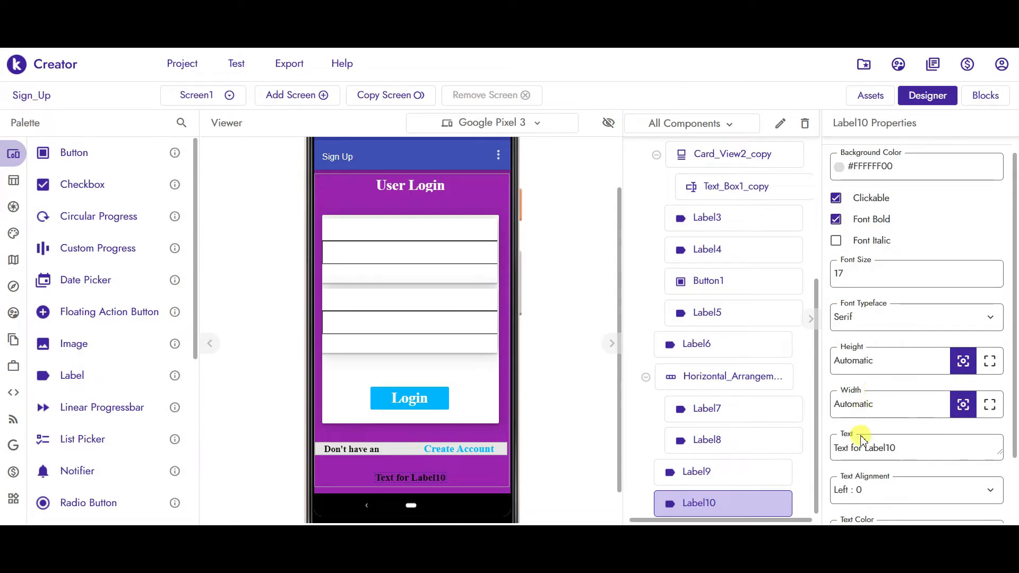
{"action": "left_click_drag", "start_coordinate": [902, 445], "coordinate": [801, 448]}
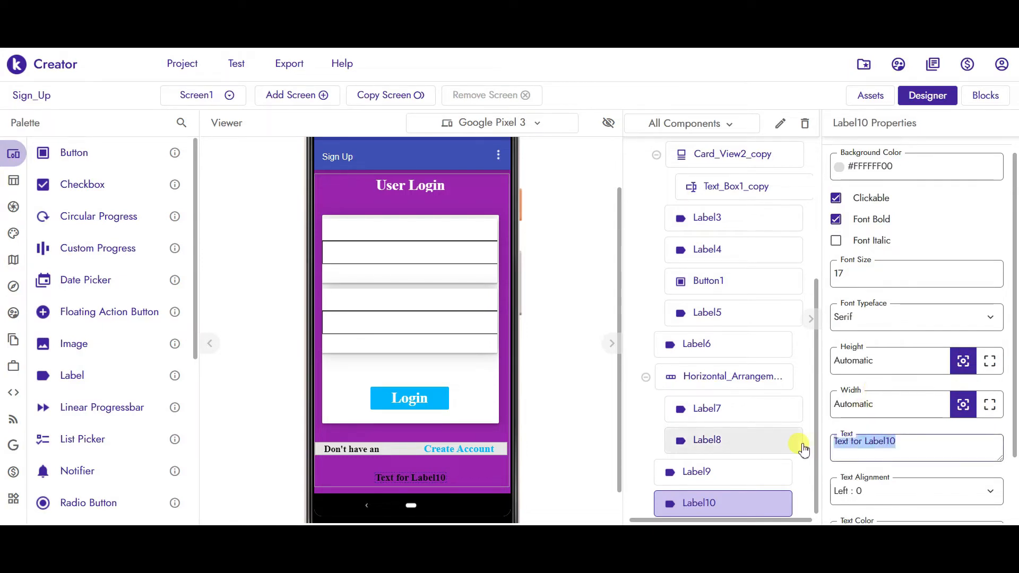
{"action": "type", "text": "Forgot"}
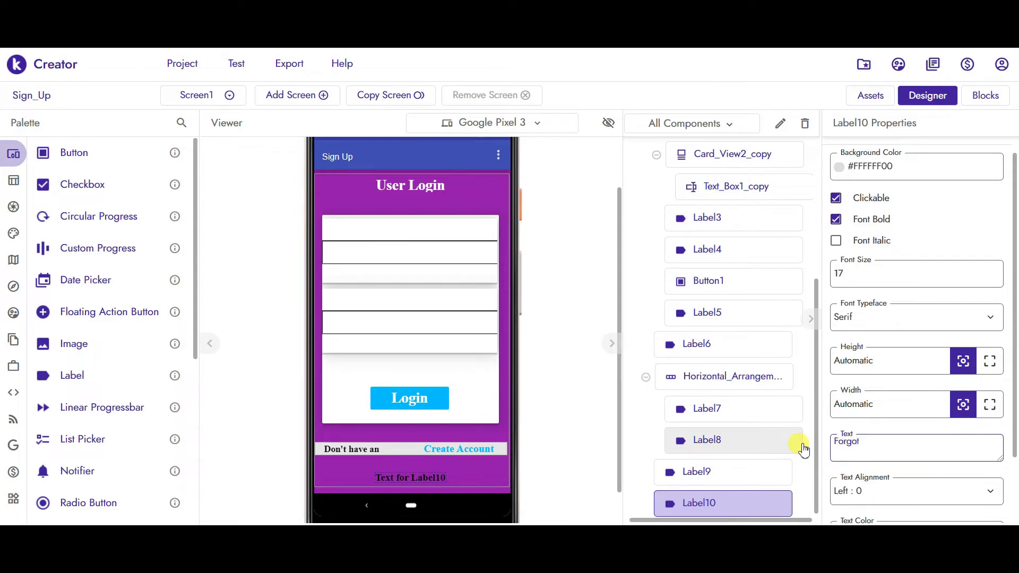
{"action": "type", "text": " Password"}
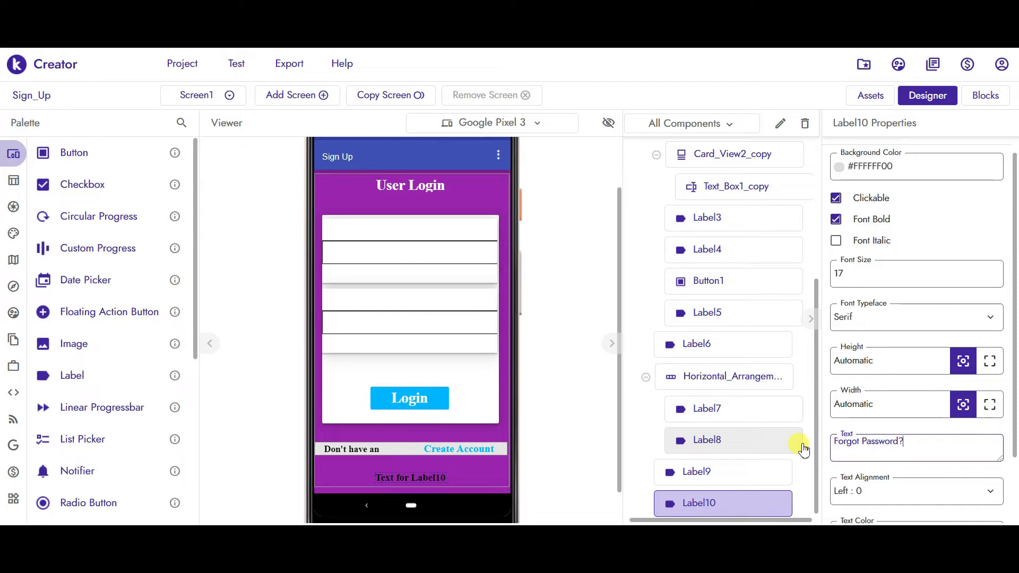
{"action": "type", "text": "?"}
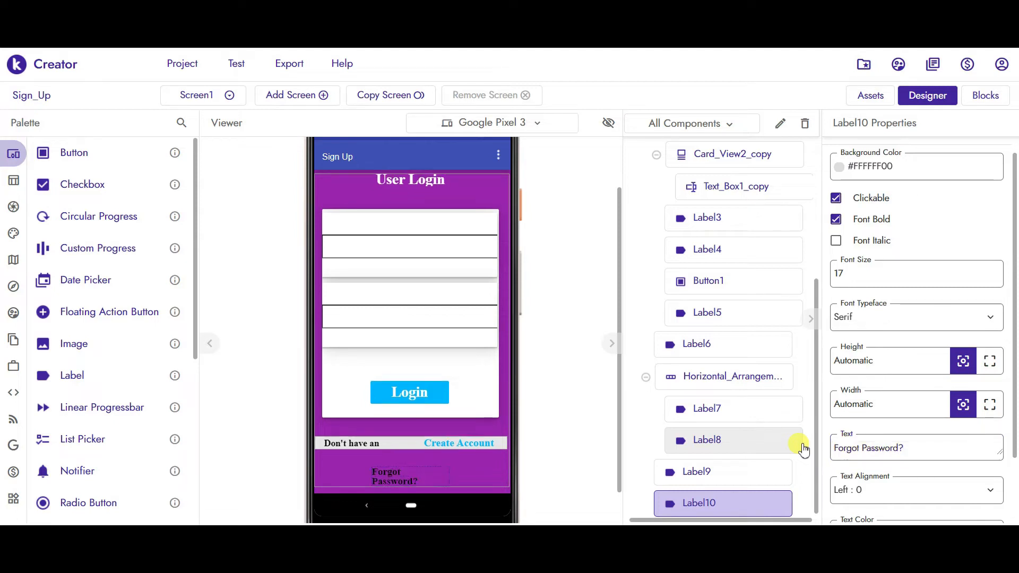
- Set Label10's Width to Fill parent and Text Alignment to Center : 1
{"action": "left_click", "coordinate": [995, 413]}
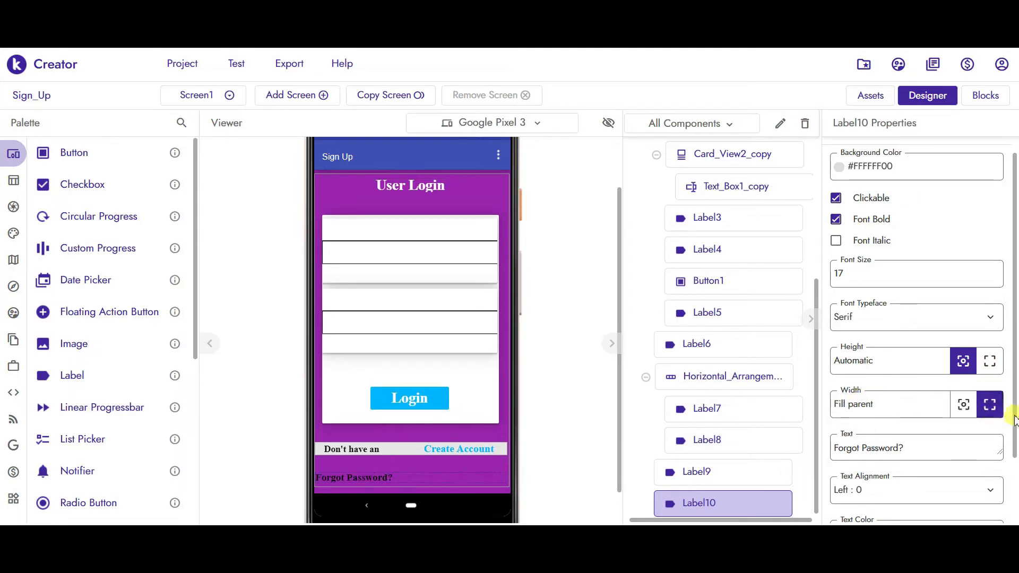
{"action": "left_click_drag", "start_coordinate": [1015, 419], "coordinate": [1014, 480]}
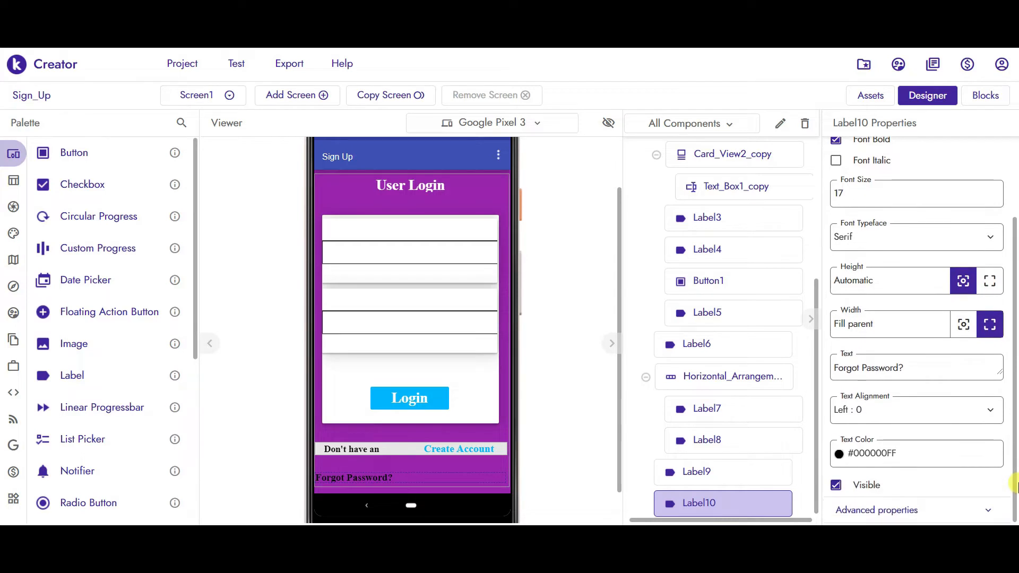
{"action": "left_click", "coordinate": [864, 410]}
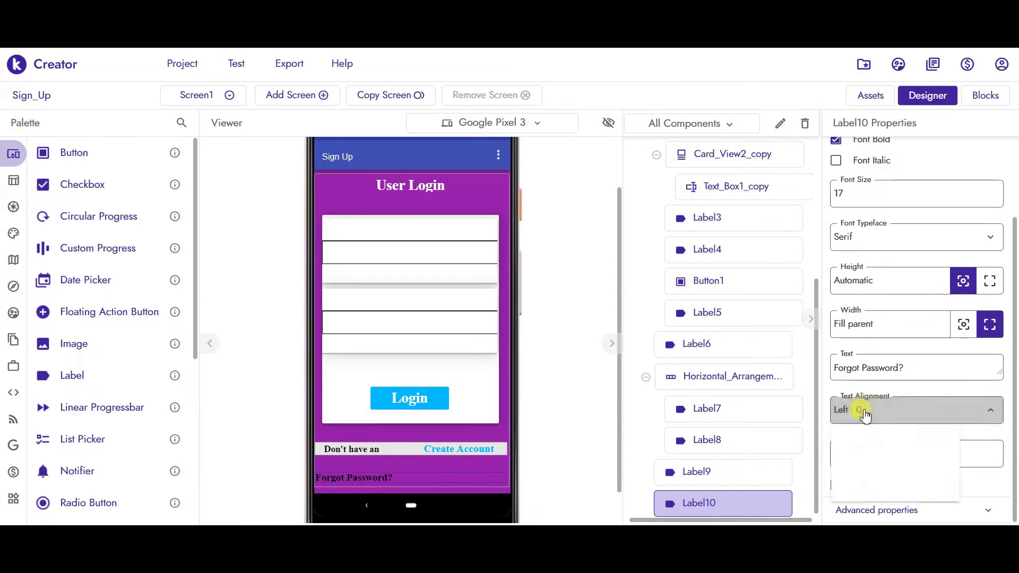
{"action": "left_click", "coordinate": [864, 460]}
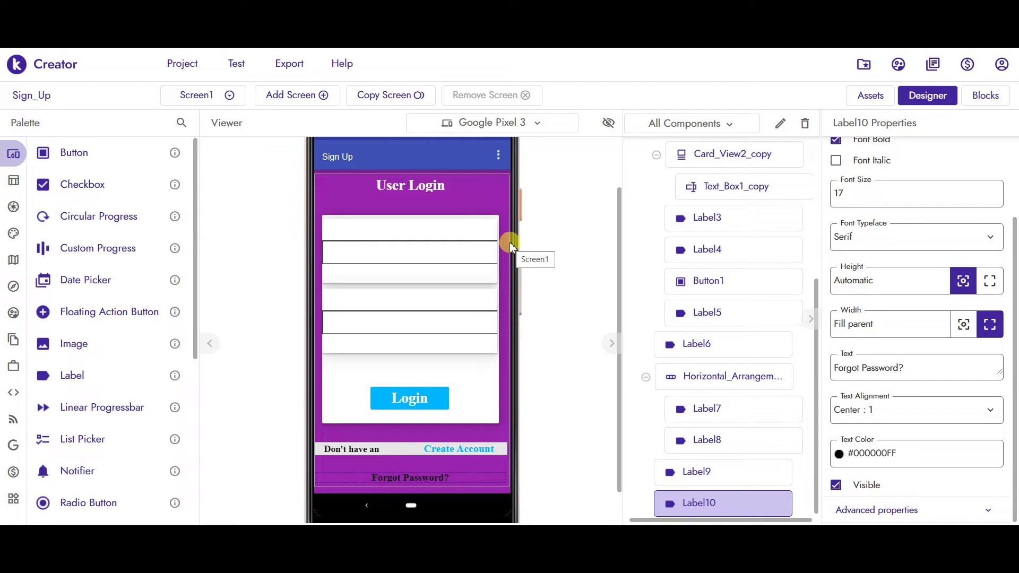
{"action": "left_click", "coordinate": [479, 192]}
{"action": "left_click", "coordinate": [427, 175]}
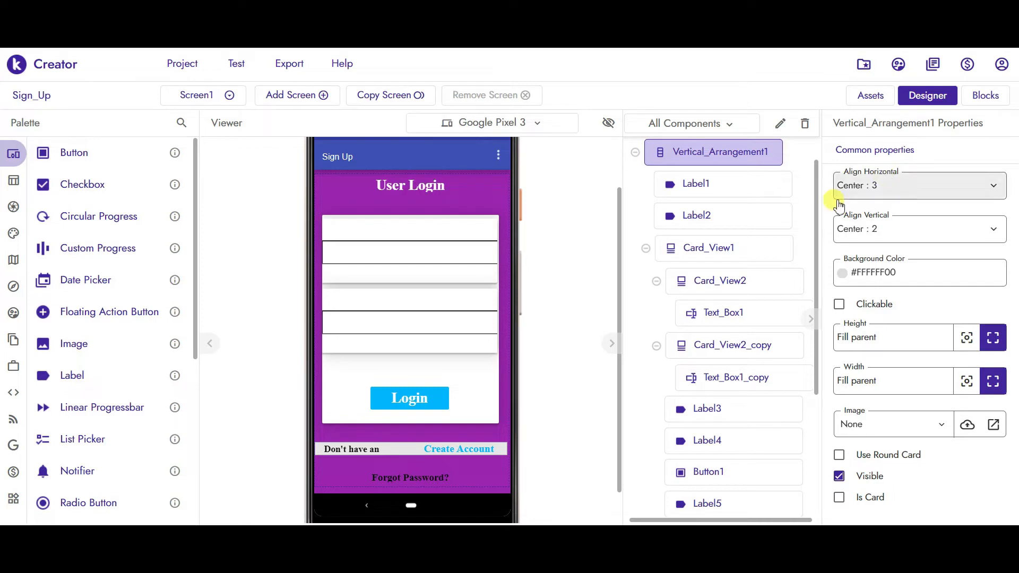
{"action": "left_click_drag", "start_coordinate": [815, 198], "coordinate": [817, 165]}
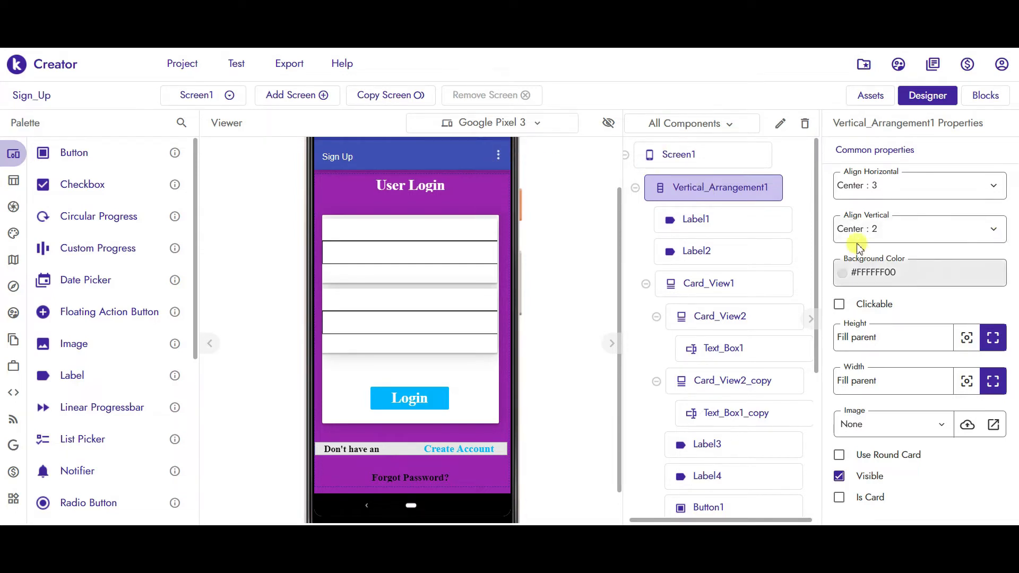
{"action": "left_click_drag", "start_coordinate": [817, 237], "coordinate": [818, 346]}
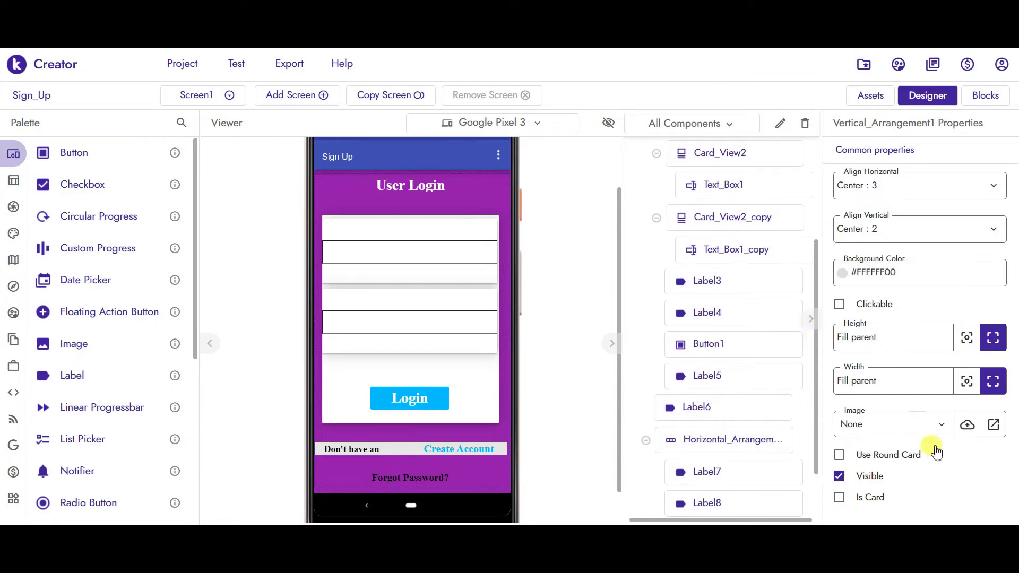
{"action": "left_click", "coordinate": [839, 478]}
{"action": "left_click", "coordinate": [840, 478]}
- Uncheck Visible on Vertical_Arrangement1 and paste the copied labels onto the blank screen
{"action": "left_click", "coordinate": [841, 478]}
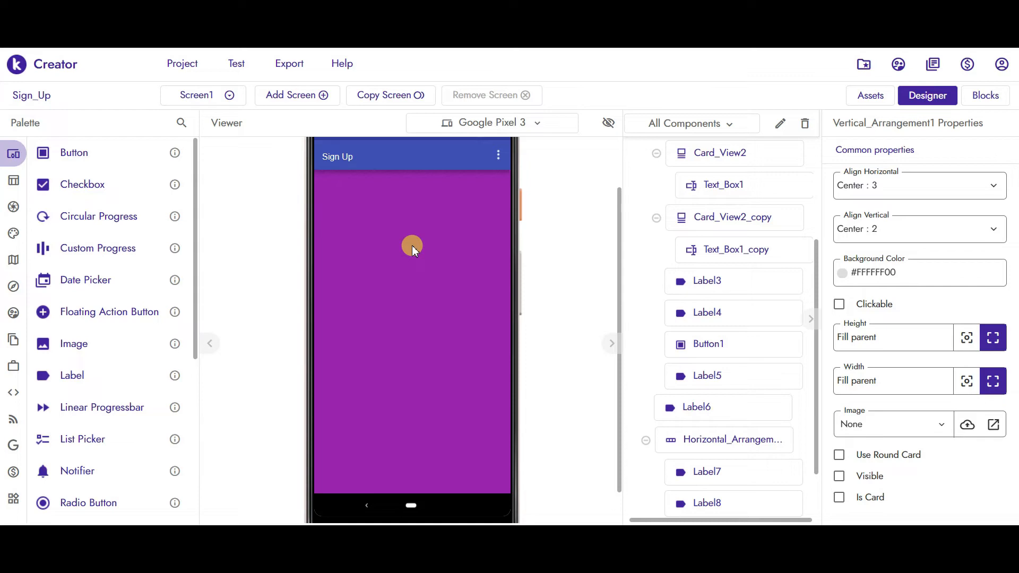
{"action": "right_click", "coordinate": [400, 224]}
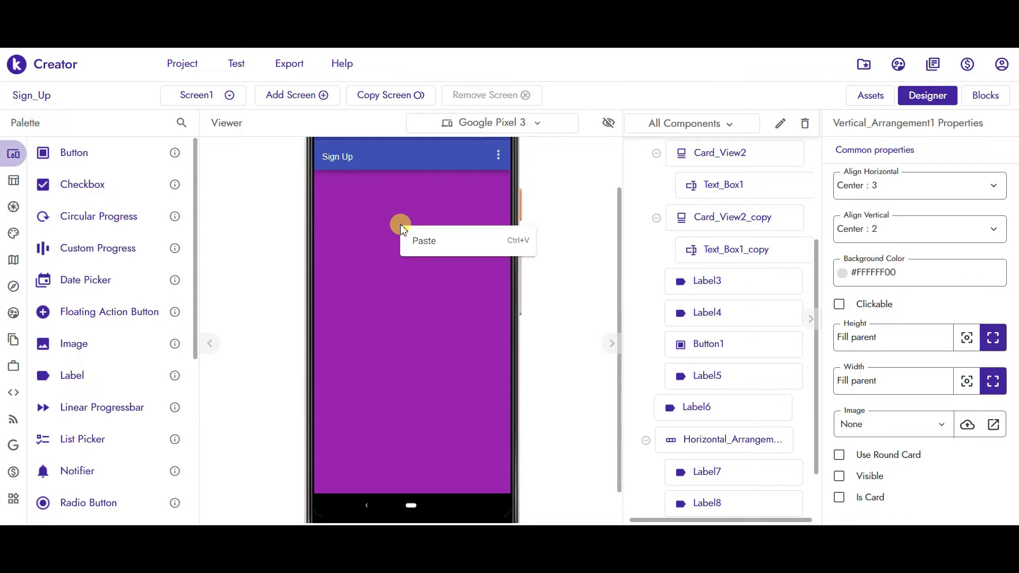
{"action": "left_click", "coordinate": [429, 239]}
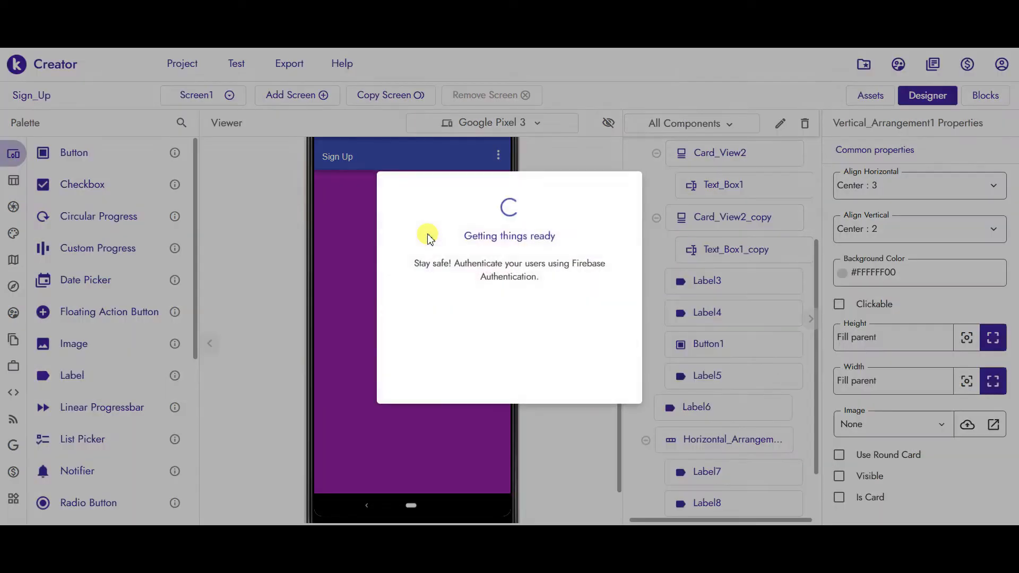
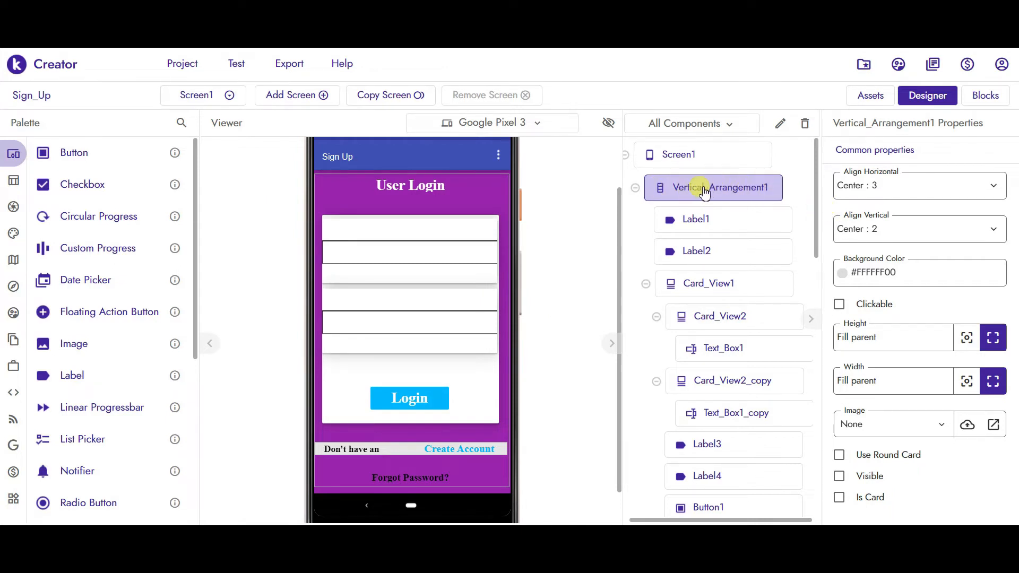
- Copy and paste Vertical_Arrangement1 to create a _copy arrangement with all its child components
{"action": "left_click", "coordinate": [684, 156]}
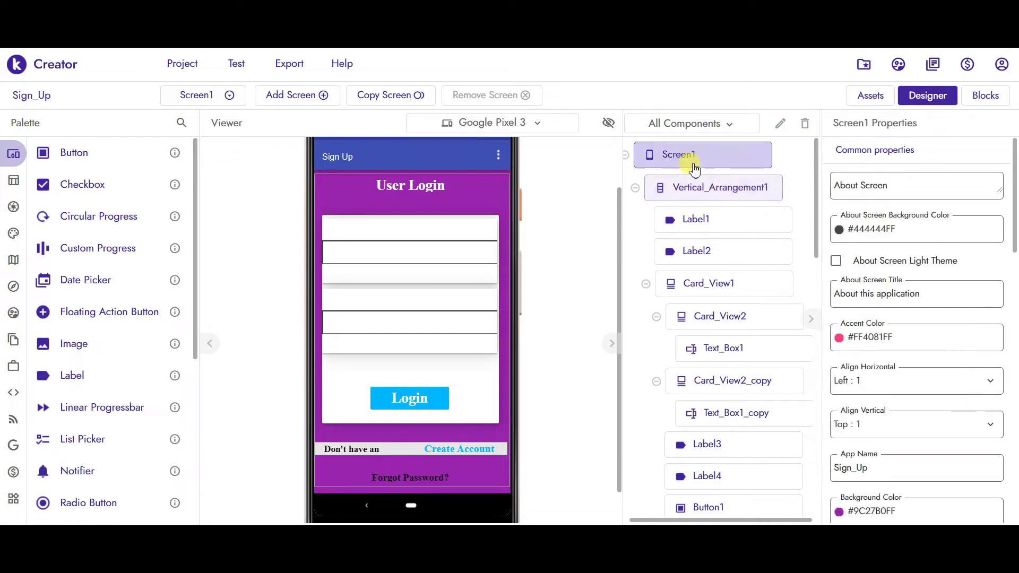
{"action": "left_click", "coordinate": [685, 188]}
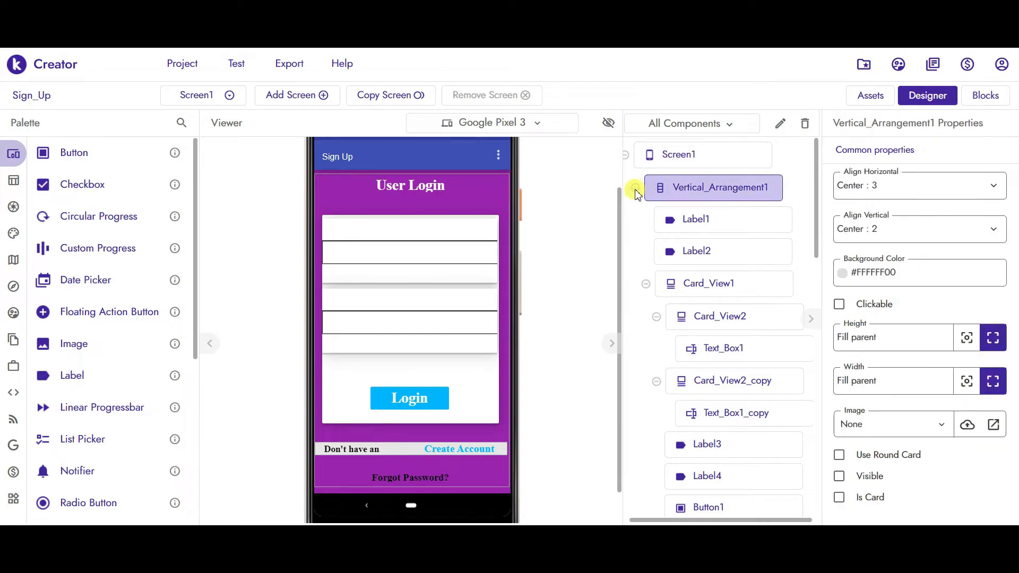
{"action": "key", "text": "ctrl+v"}
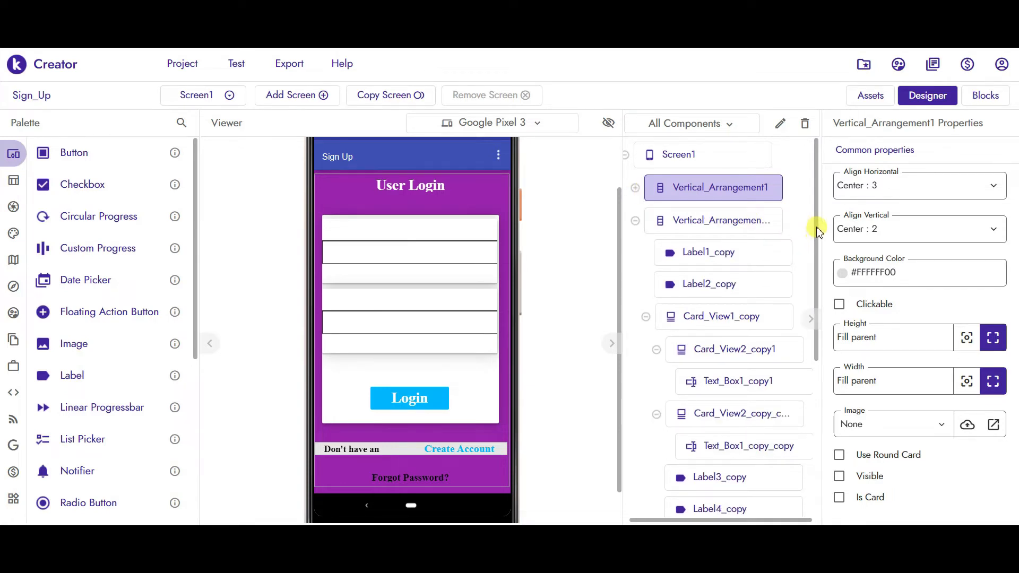
{"action": "mouse_move", "coordinate": [818, 227]}
{"action": "left_mouse_down"}
{"action": "mouse_move", "coordinate": [817, 245]}
{"action": "mouse_move", "coordinate": [812, 221]}
{"action": "left_mouse_up"}
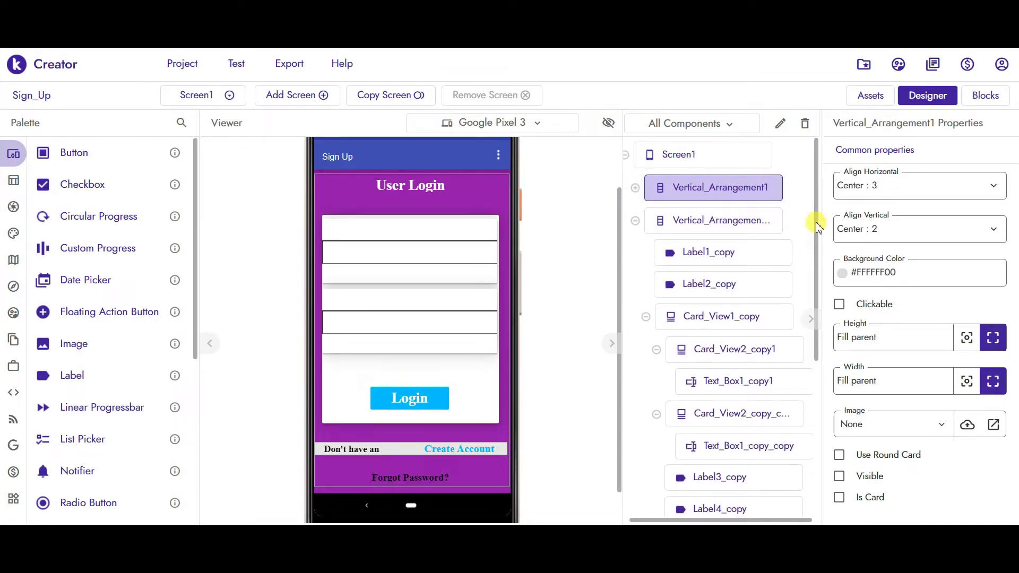
{"action": "left_click", "coordinate": [635, 187]}
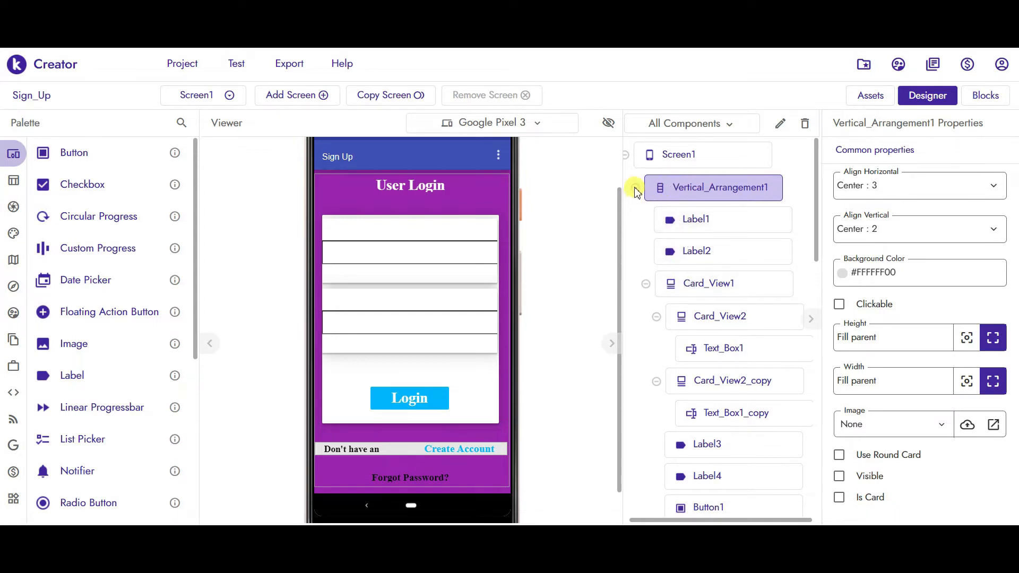
{"action": "key", "text": "ctrl+c"}
{"action": "key", "text": "ctrl+v"}
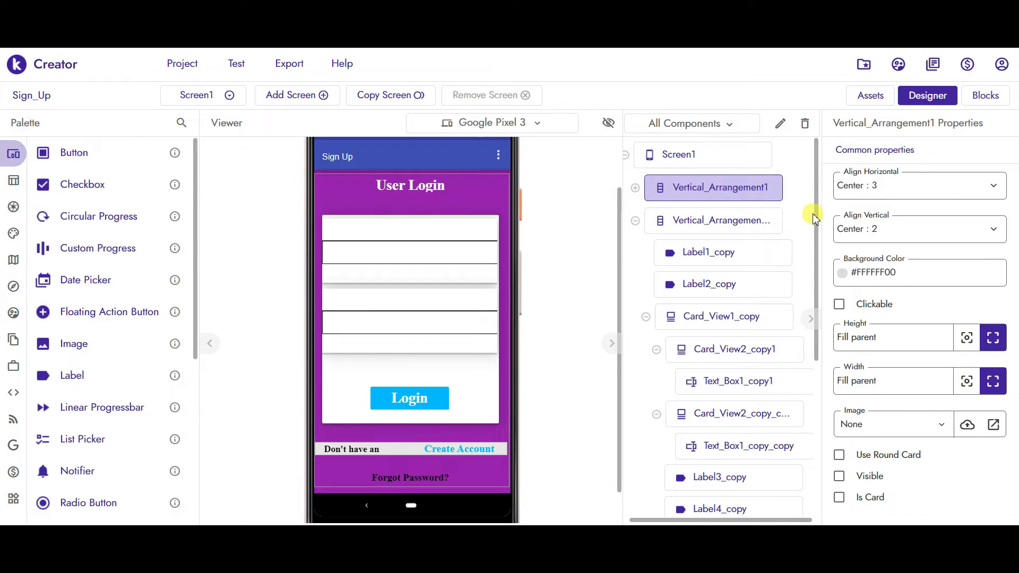
- Change the copied heading label's text from 'User Login' to 'Create Account'
{"action": "left_click", "coordinate": [418, 190]}
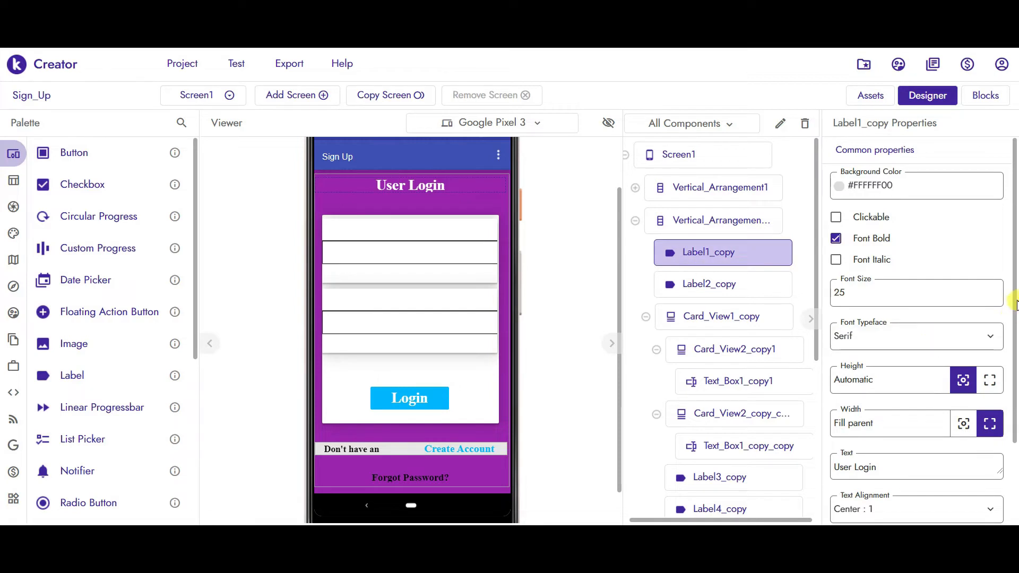
{"action": "scroll", "coordinate": [1014, 386], "scroll_direction": "down", "scroll_amount": 2}
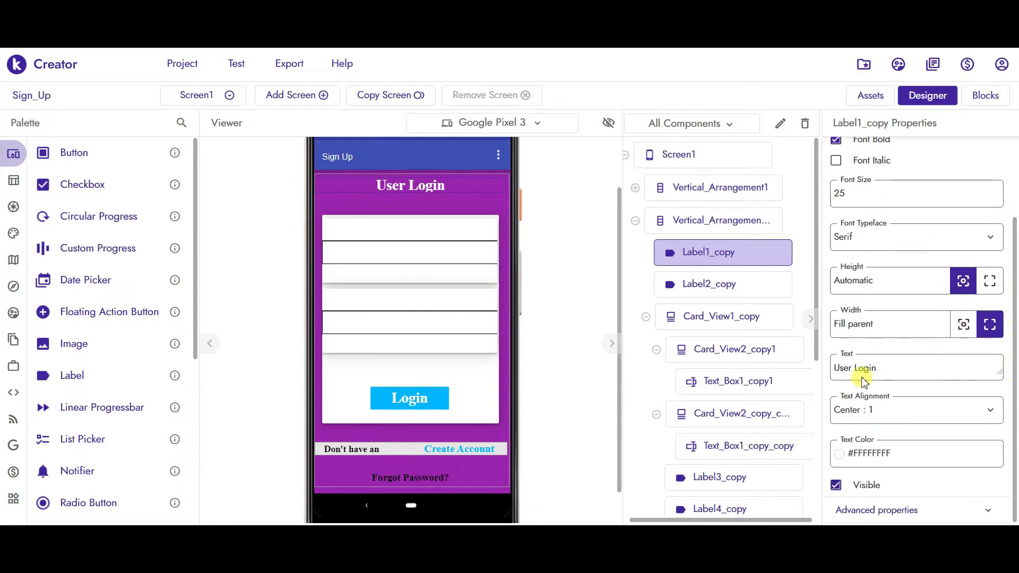
{"action": "left_click", "coordinate": [894, 365]}
{"action": "key", "text": "ctrl+a"}
{"action": "type", "text": "Cr"}
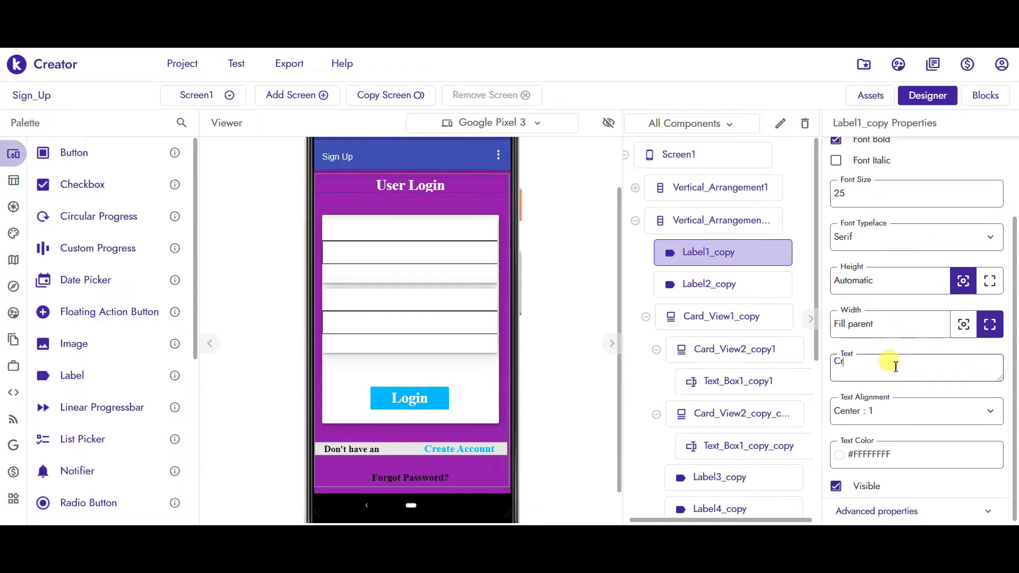
{"action": "type", "text": "eate Account"}
{"action": "left_click", "coordinate": [581, 212]}
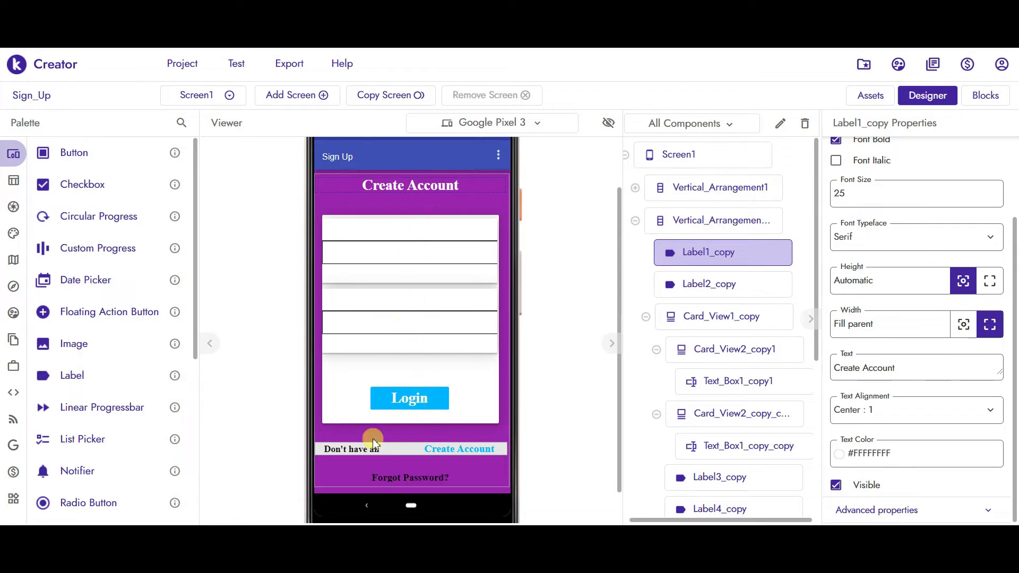
{"action": "left_click", "coordinate": [363, 449]}
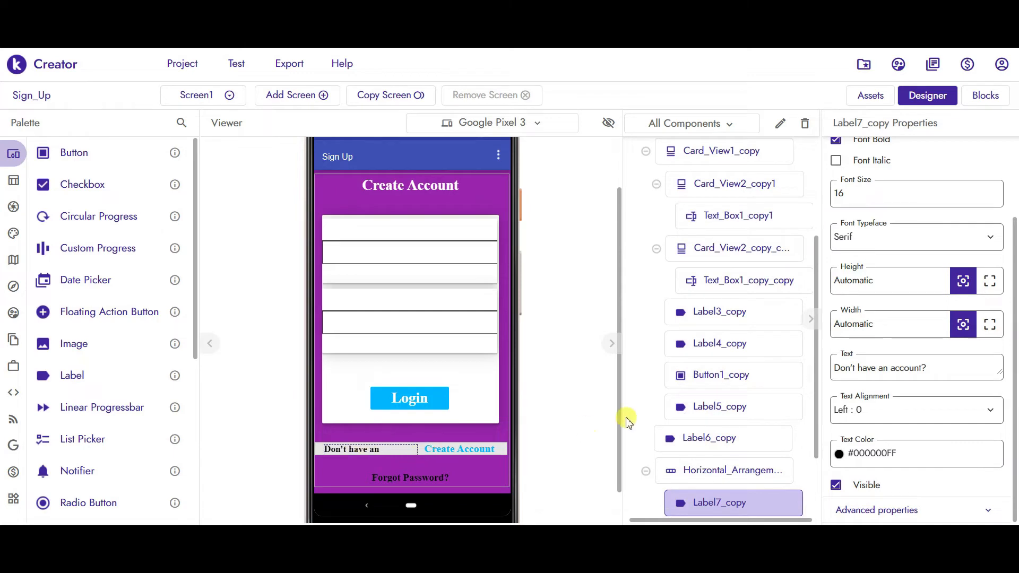
- Delete the 'Don't have an account' row and the Forgot Password? label from the copy
{"action": "left_click", "coordinate": [685, 478]}
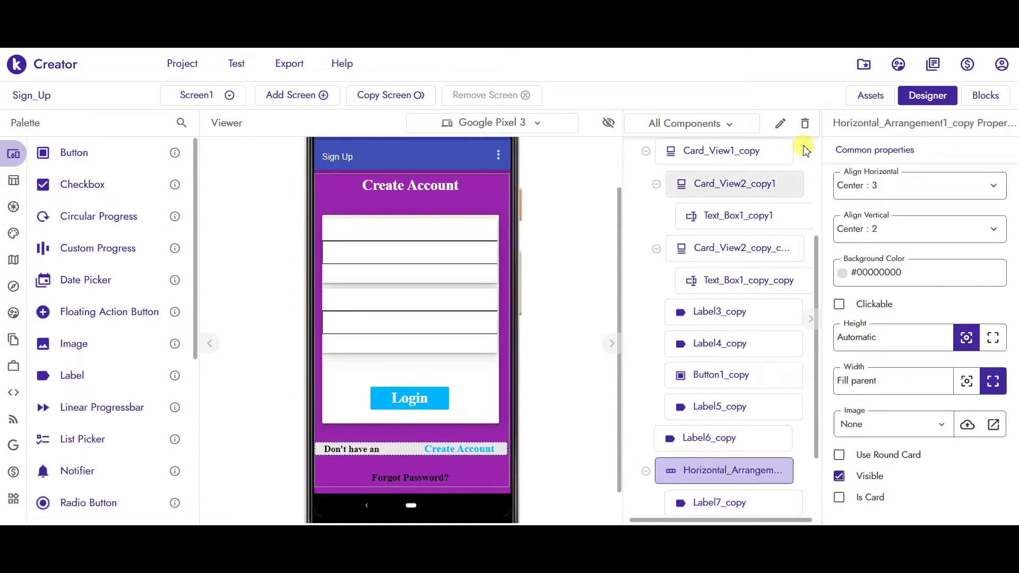
{"action": "left_click", "coordinate": [805, 122]}
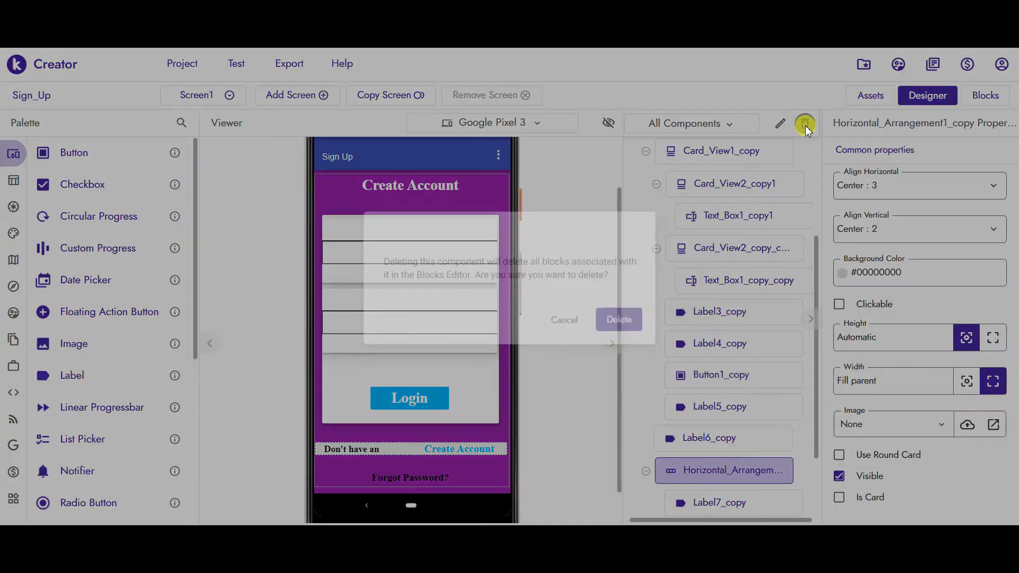
{"action": "left_click", "coordinate": [610, 348]}
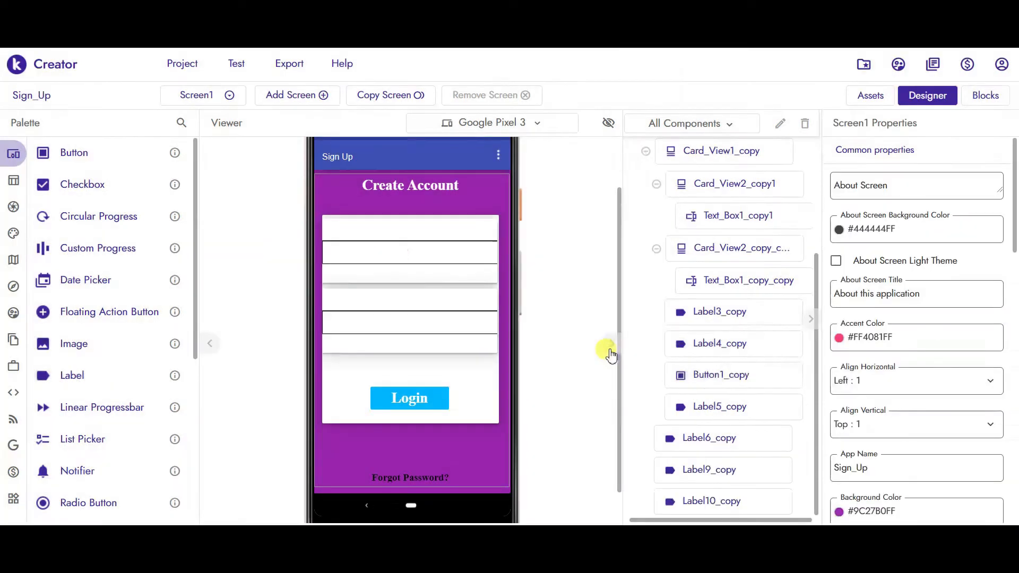
{"action": "left_click", "coordinate": [406, 458]}
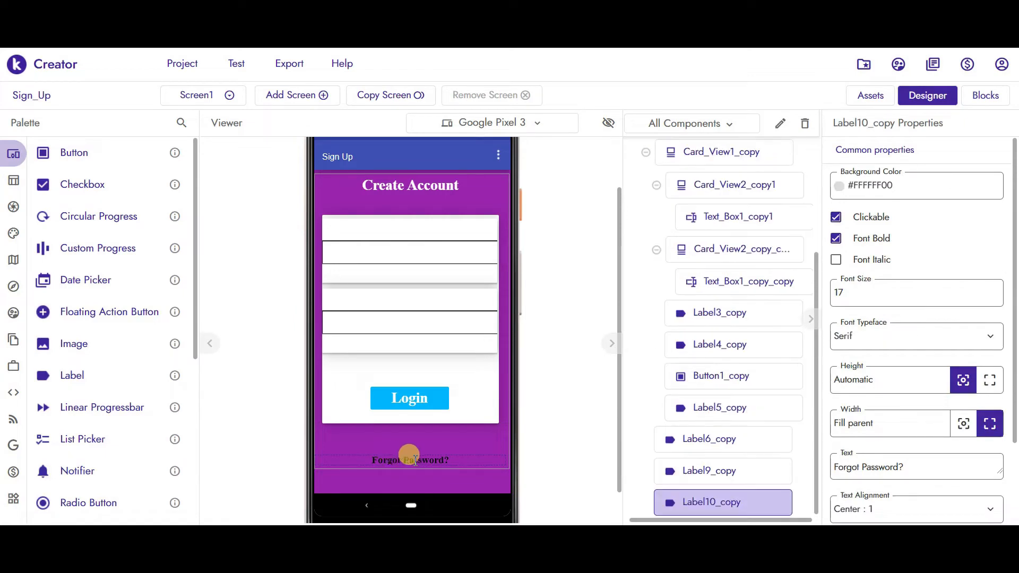
{"action": "left_click", "coordinate": [804, 124]}
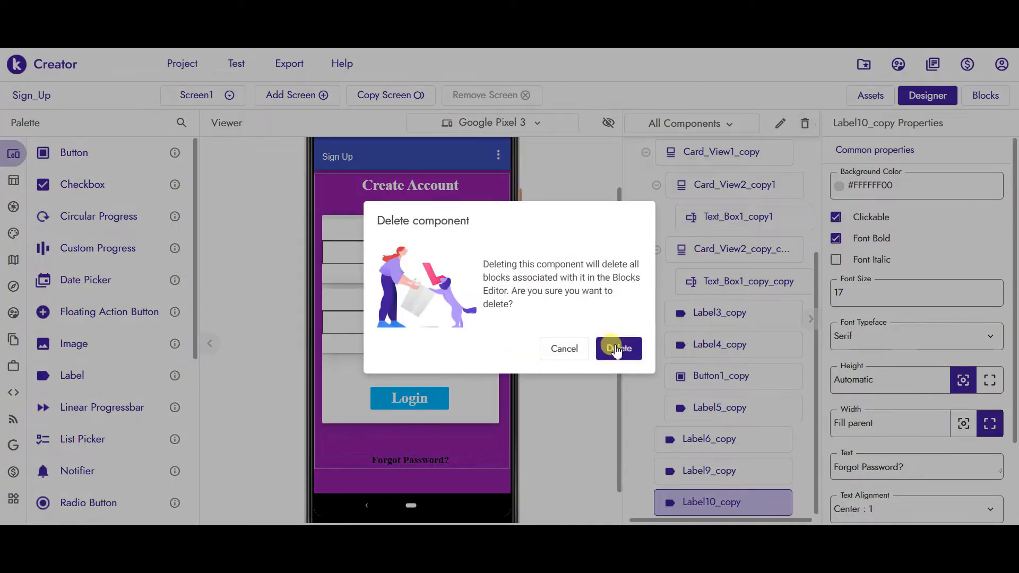
{"action": "left_click", "coordinate": [614, 348]}
- Delete the empty spacer label Label9_copy from the copied layout
{"action": "left_click", "coordinate": [431, 449]}
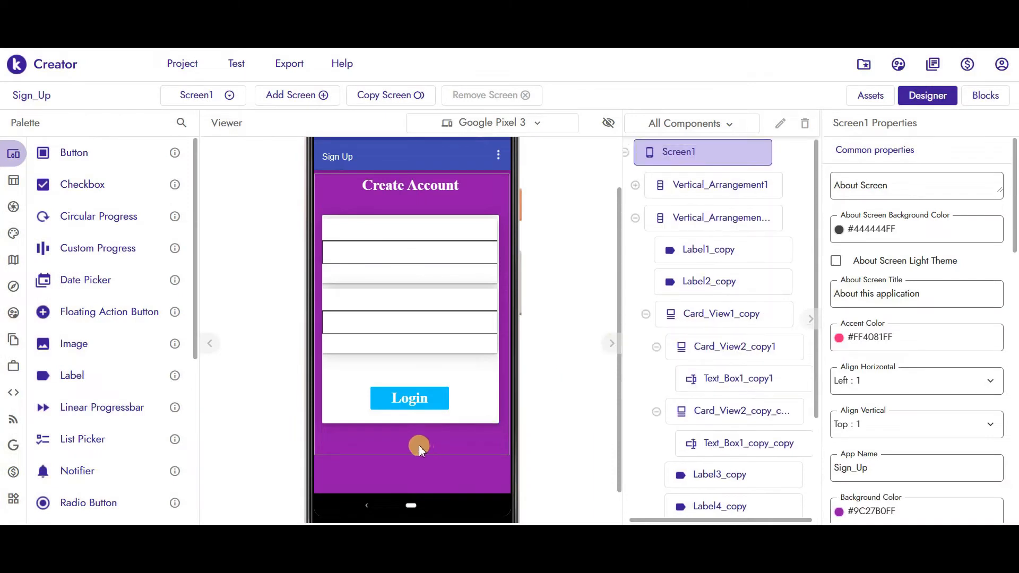
{"action": "left_click", "coordinate": [415, 441]}
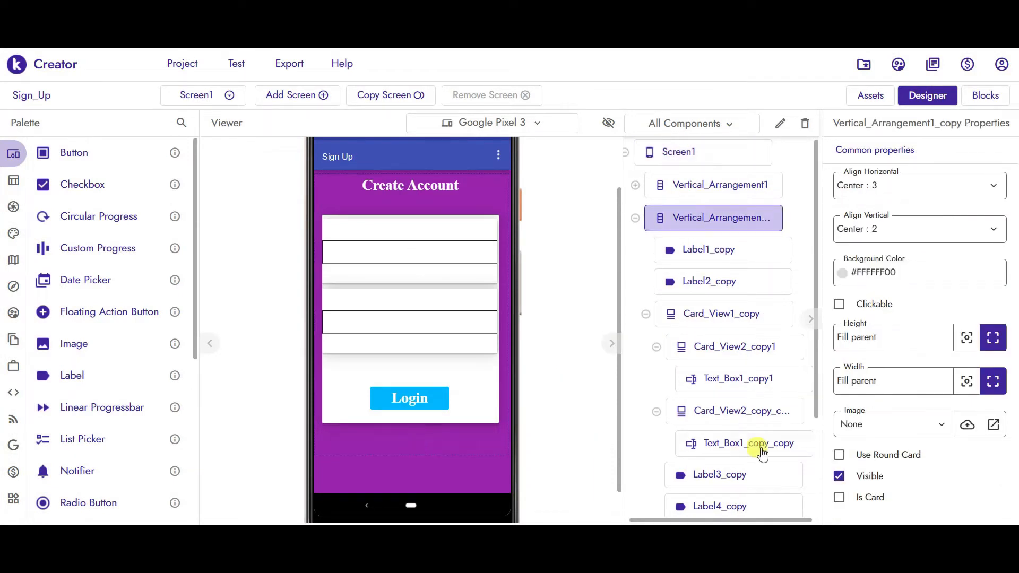
{"action": "scroll", "coordinate": [817, 483], "scroll_direction": "down", "scroll_amount": 5}
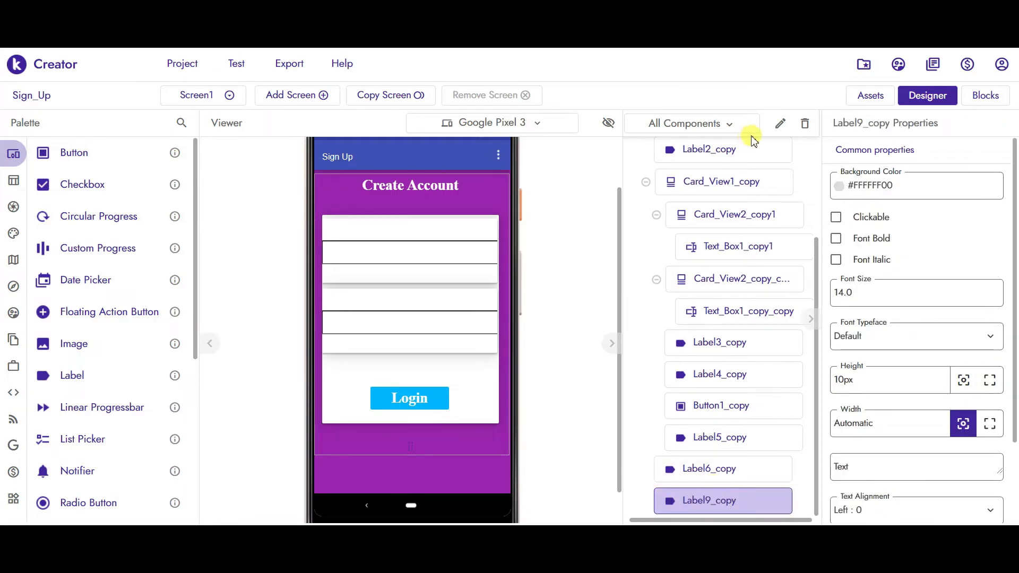
{"action": "left_click", "coordinate": [805, 123]}
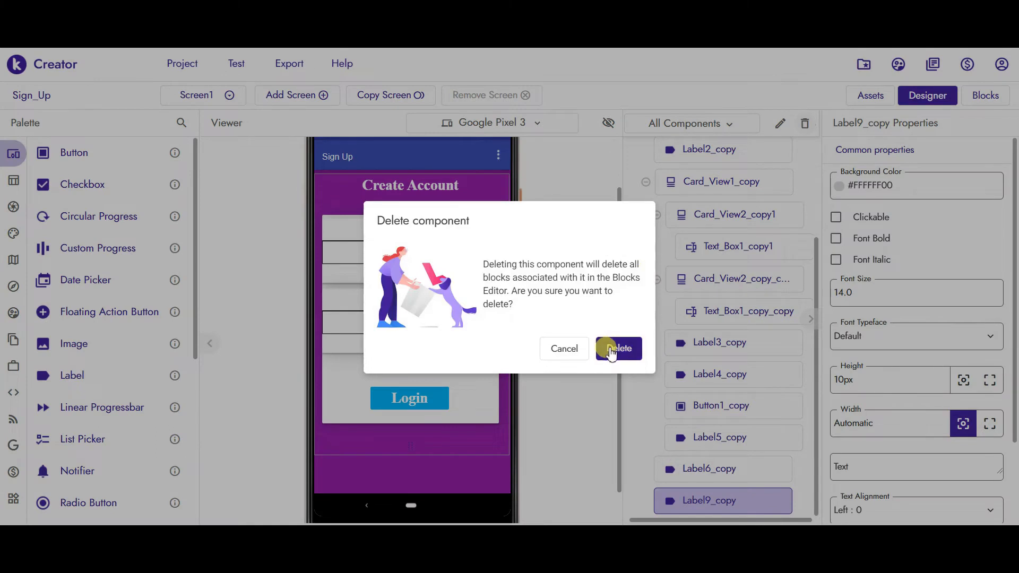
{"action": "left_click", "coordinate": [631, 346]}
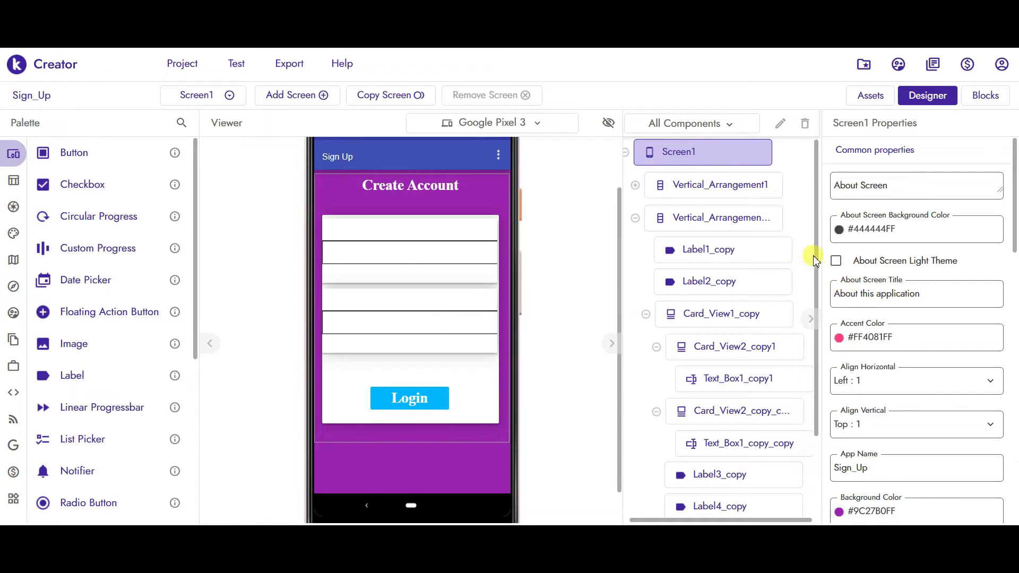
- Give the copied form's second text box the hint 'Password......' and Input Type Password: 2
{"action": "left_click", "coordinate": [635, 185]}
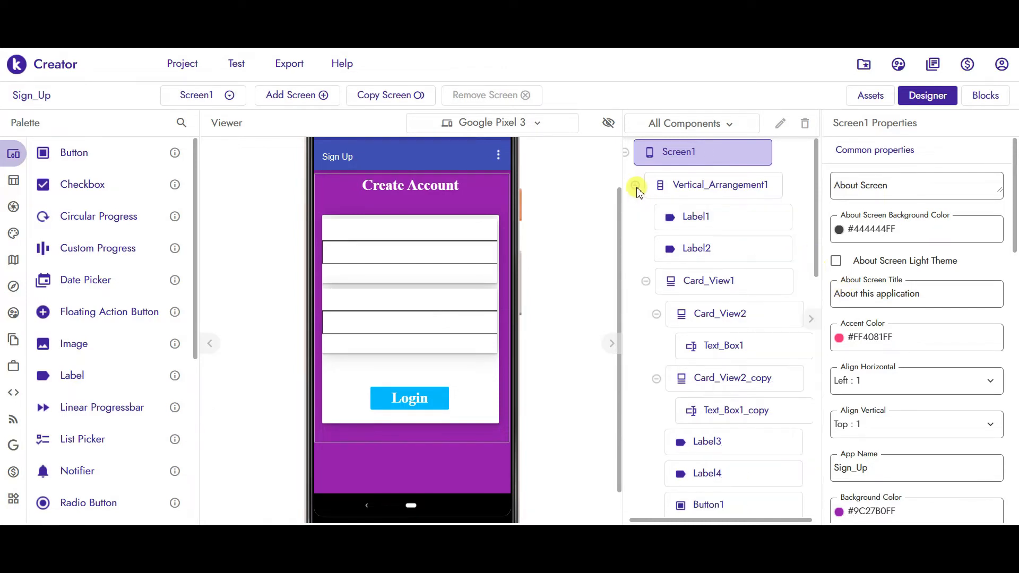
{"action": "left_click", "coordinate": [393, 324]}
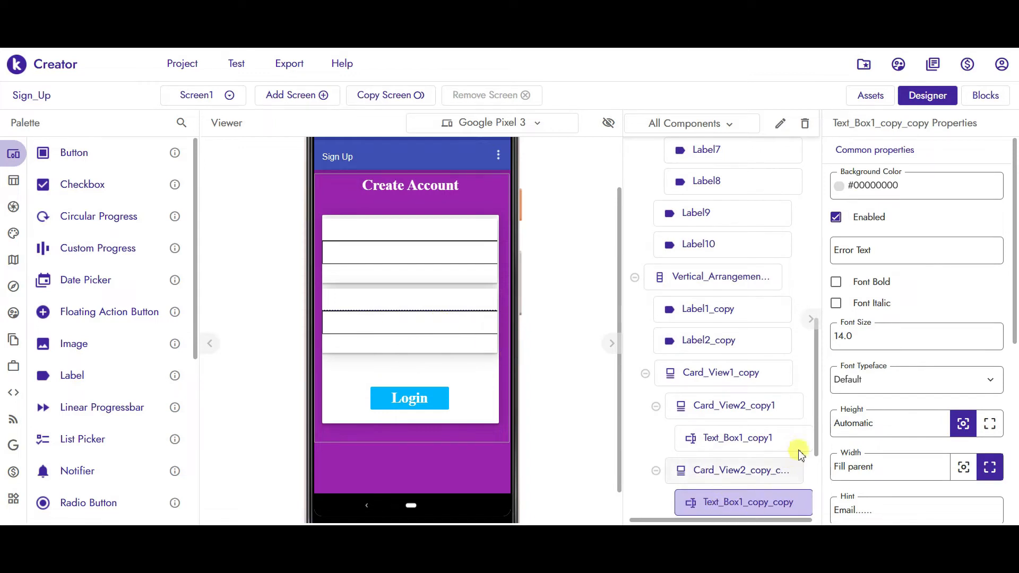
{"action": "scroll", "coordinate": [817, 431], "scroll_direction": "down", "scroll_amount": 1}
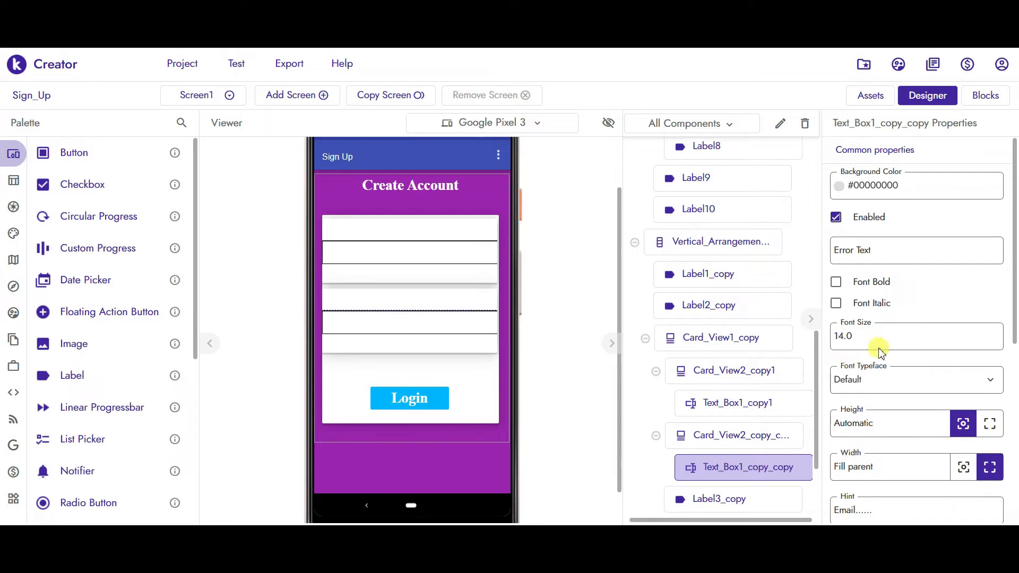
{"action": "scroll", "coordinate": [1013, 270], "scroll_direction": "down", "scroll_amount": 4}
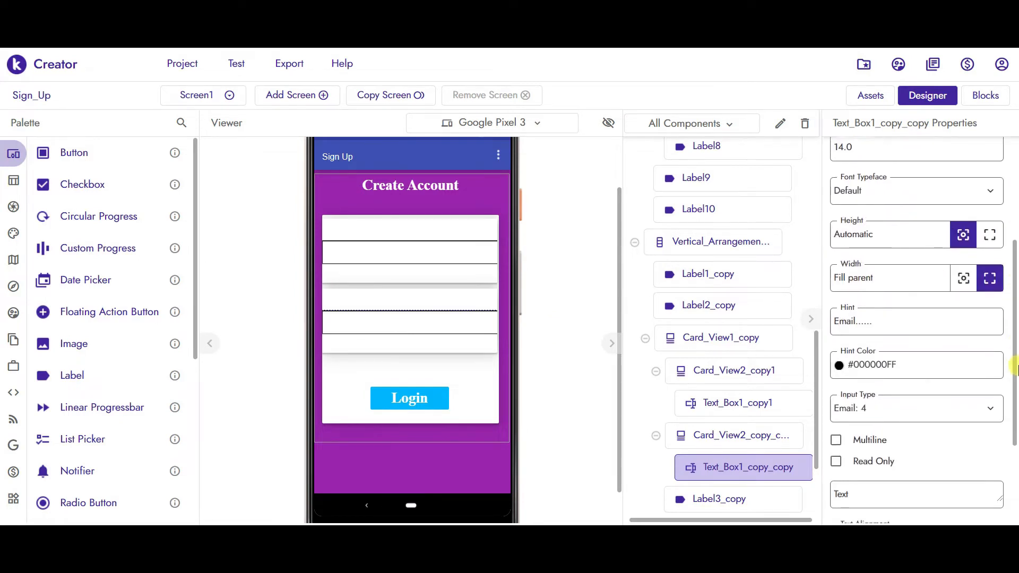
{"action": "triple_click", "coordinate": [874, 315]}
{"action": "type", "text": "Password"}
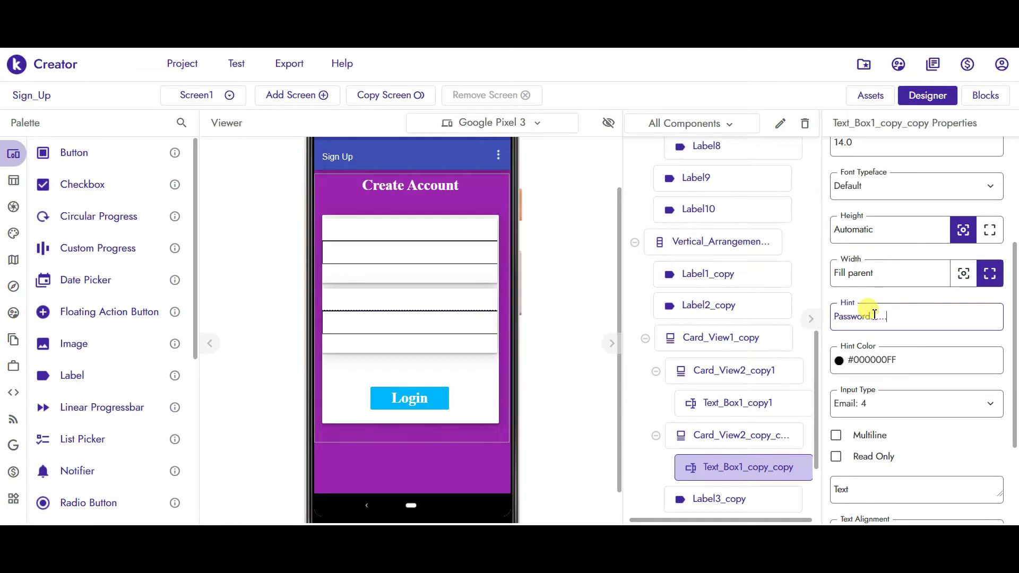
{"action": "left_click", "coordinate": [589, 243]}
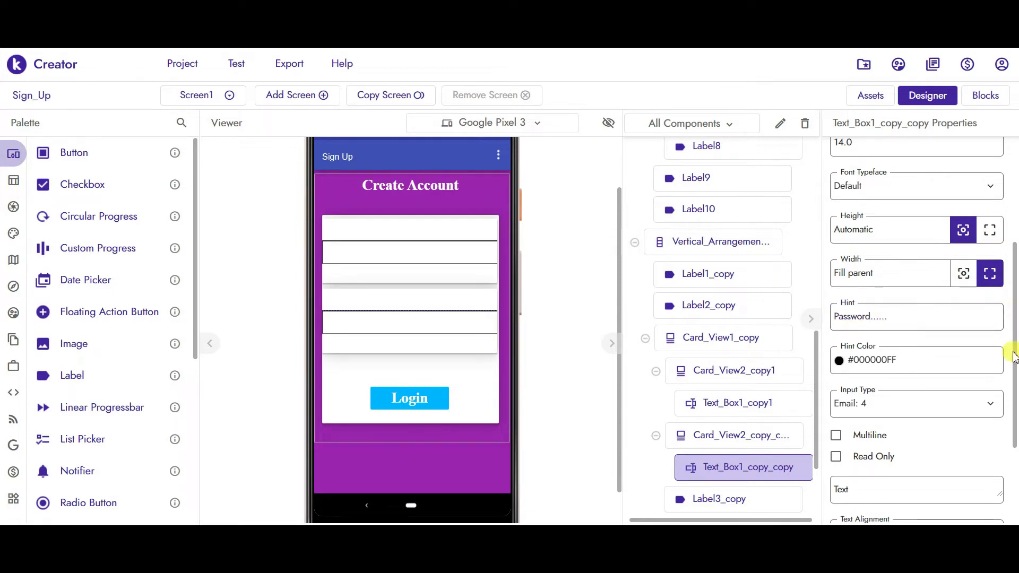
{"action": "scroll", "coordinate": [1014, 333], "scroll_direction": "down", "scroll_amount": 3}
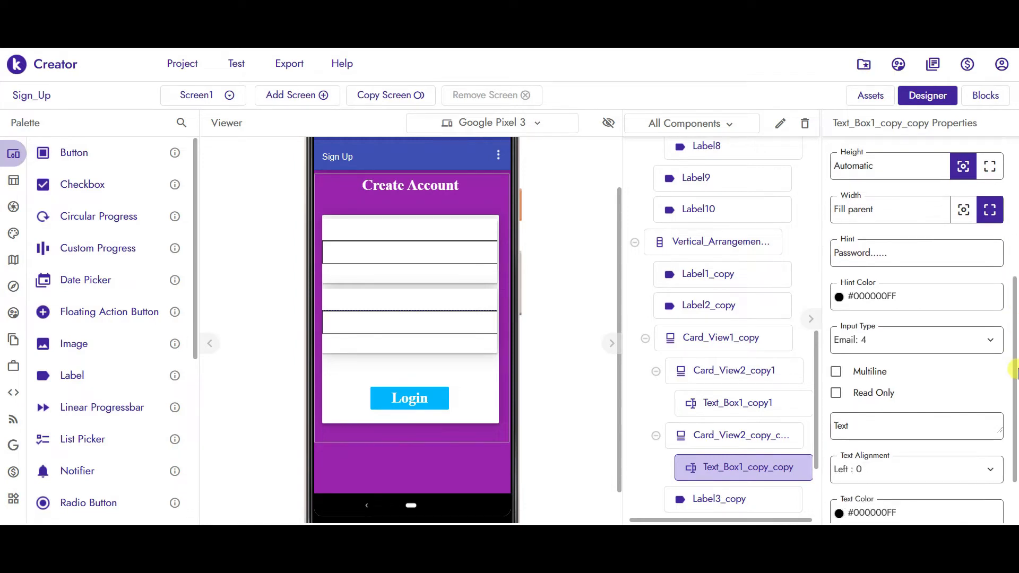
{"action": "scroll", "coordinate": [1015, 366], "scroll_direction": "up", "scroll_amount": 3}
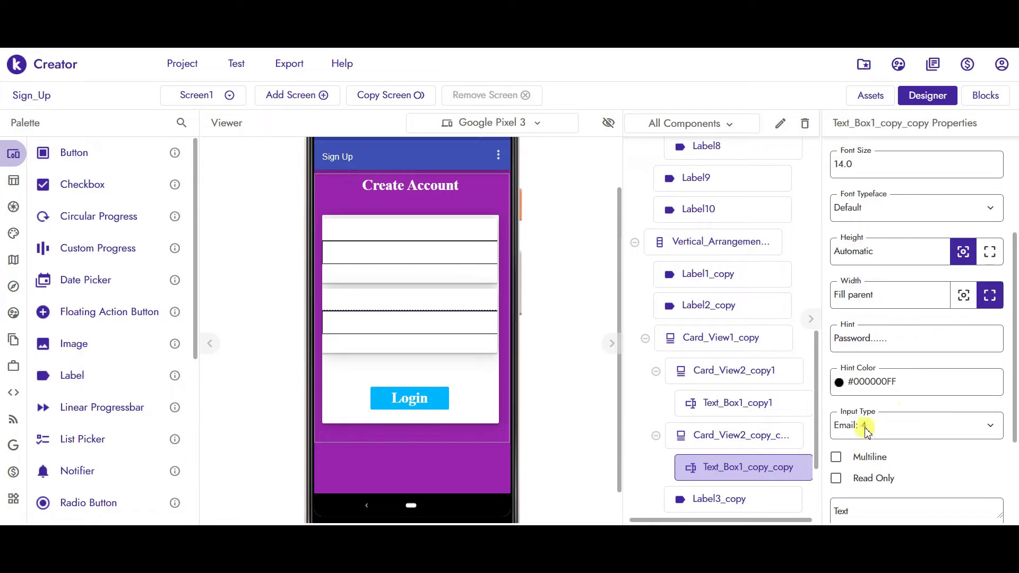
{"action": "left_click", "coordinate": [863, 429]}
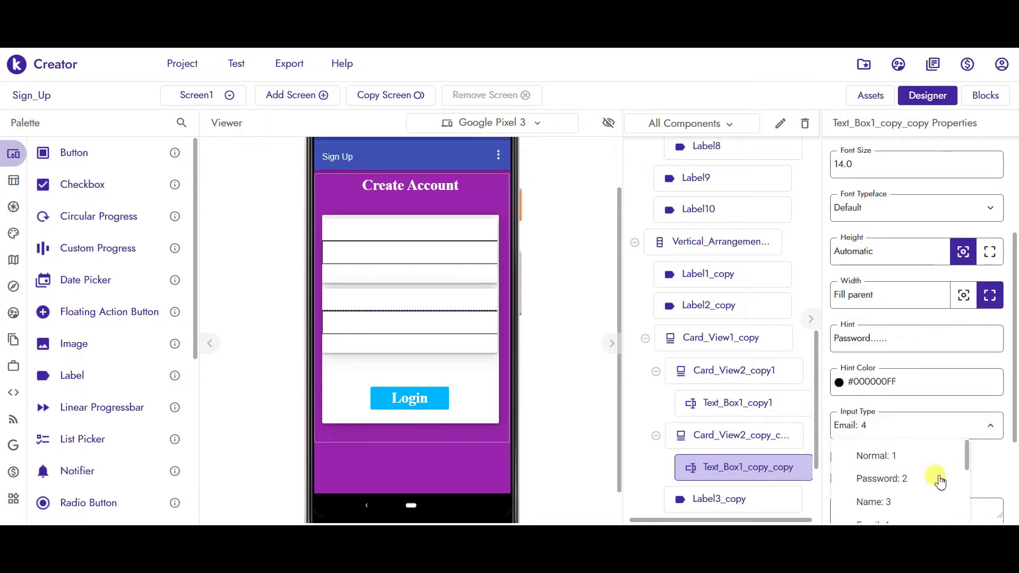
{"action": "left_click", "coordinate": [931, 483]}
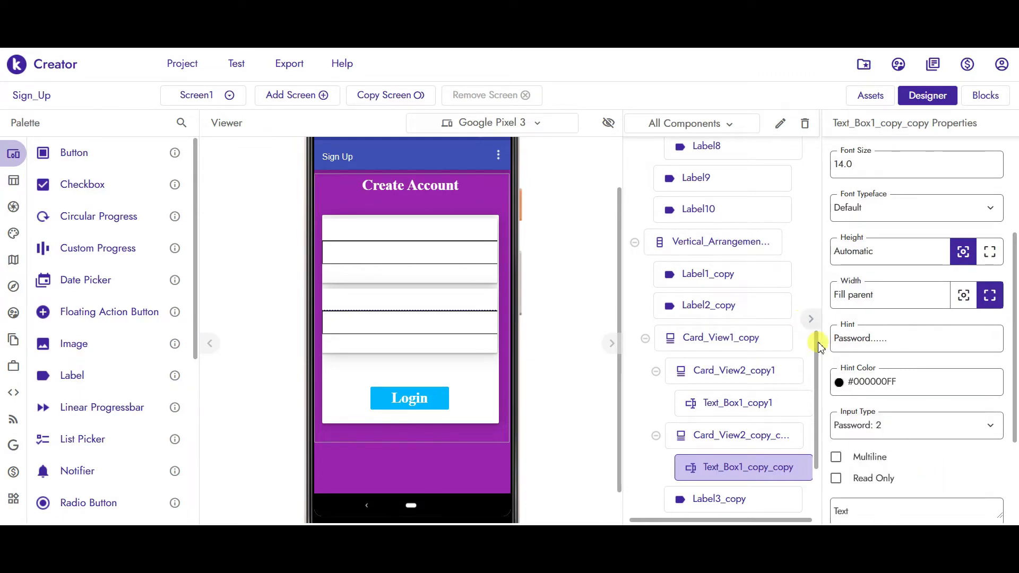
- Uncheck Visible on Vertical_Arrangement1_copy and check Visible on Vertical_Arrangement1
{"action": "left_click_drag", "start_coordinate": [817, 348], "coordinate": [815, 159]}
{"action": "left_click", "coordinate": [485, 191]}
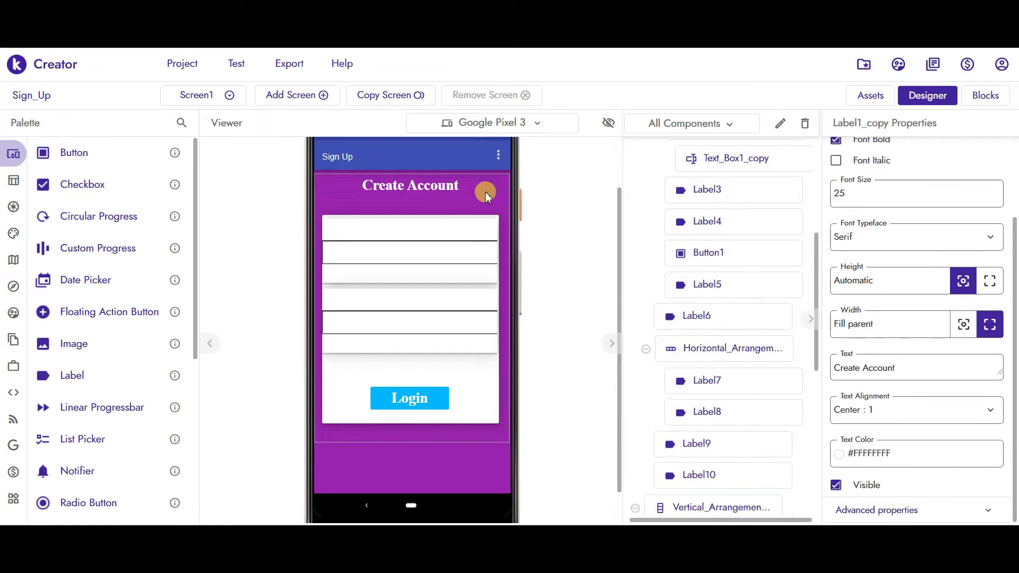
{"action": "left_click", "coordinate": [476, 173]}
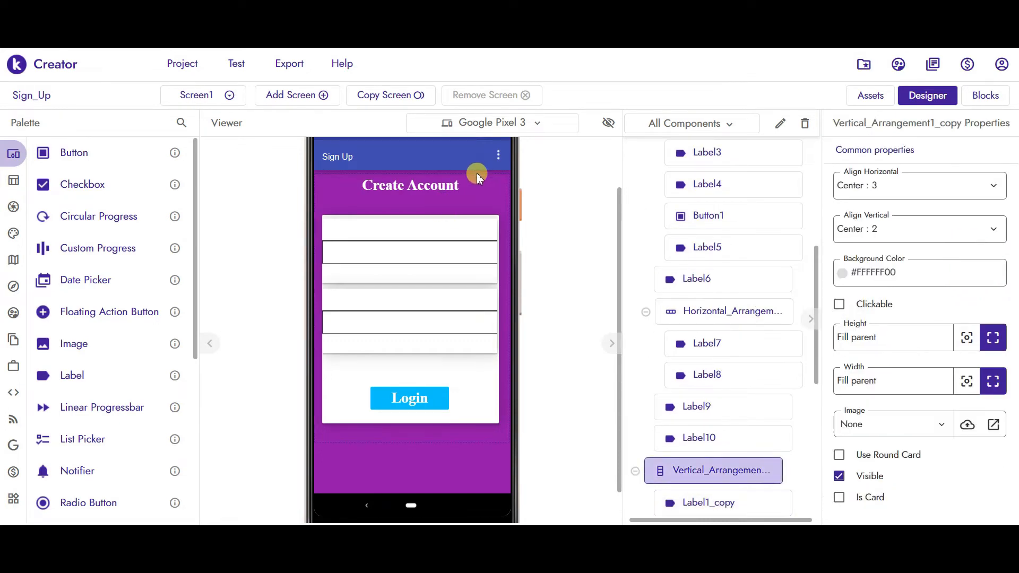
{"action": "left_click", "coordinate": [839, 476]}
{"action": "scroll", "coordinate": [813, 266], "scroll_direction": "up", "scroll_amount": 5}
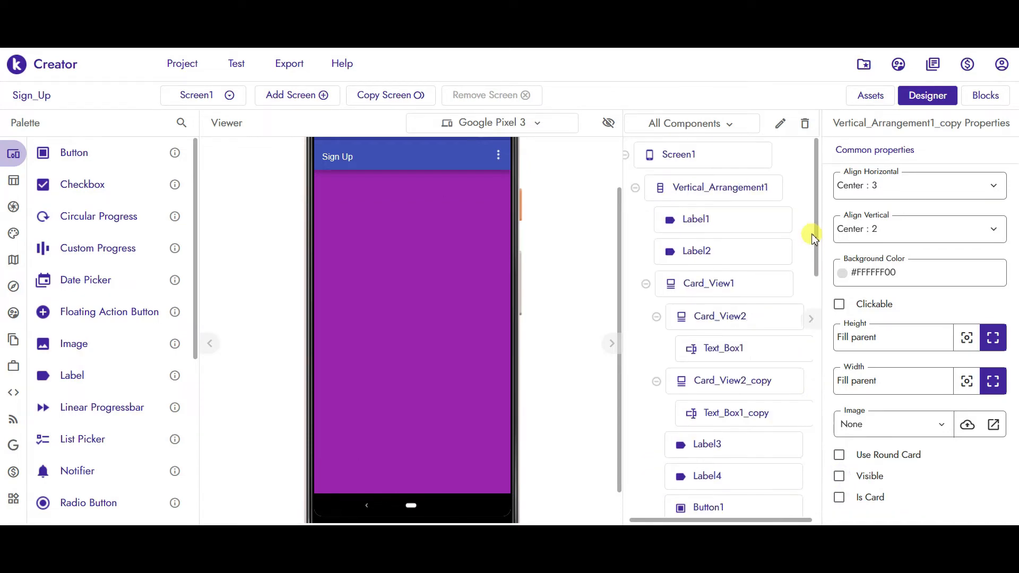
{"action": "left_click", "coordinate": [732, 190]}
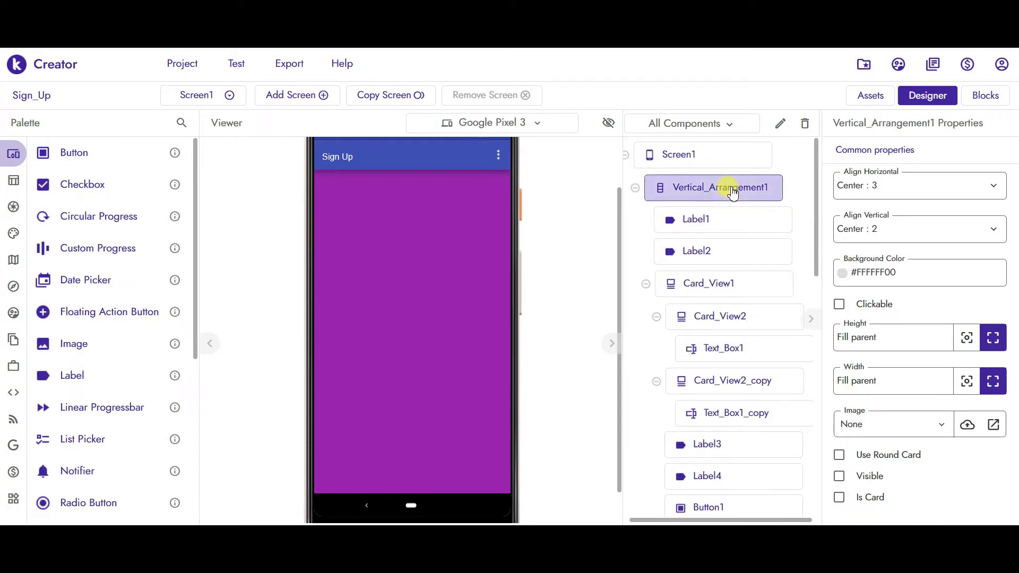
{"action": "left_click", "coordinate": [838, 476]}
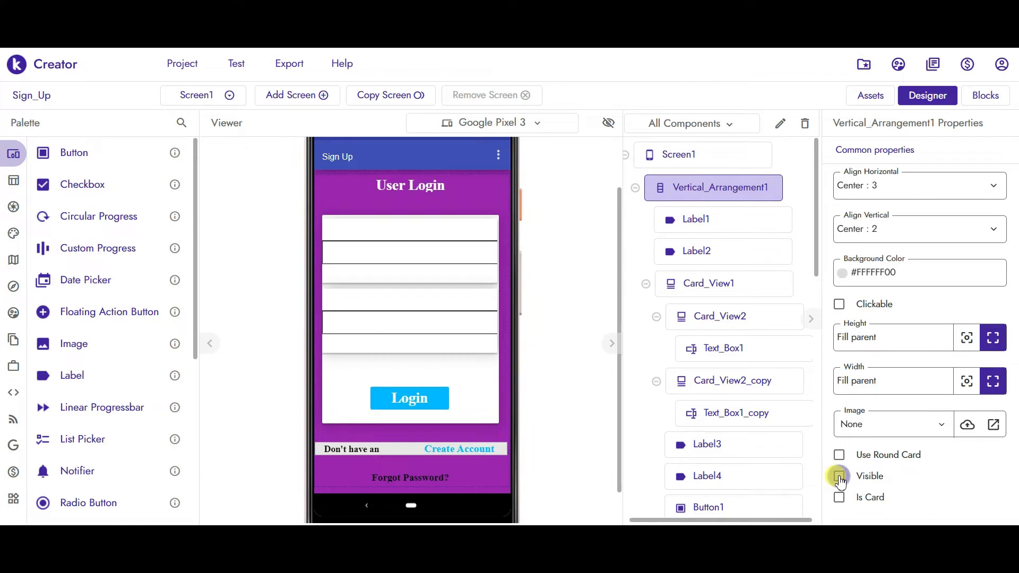
{"action": "left_click", "coordinate": [364, 320]}
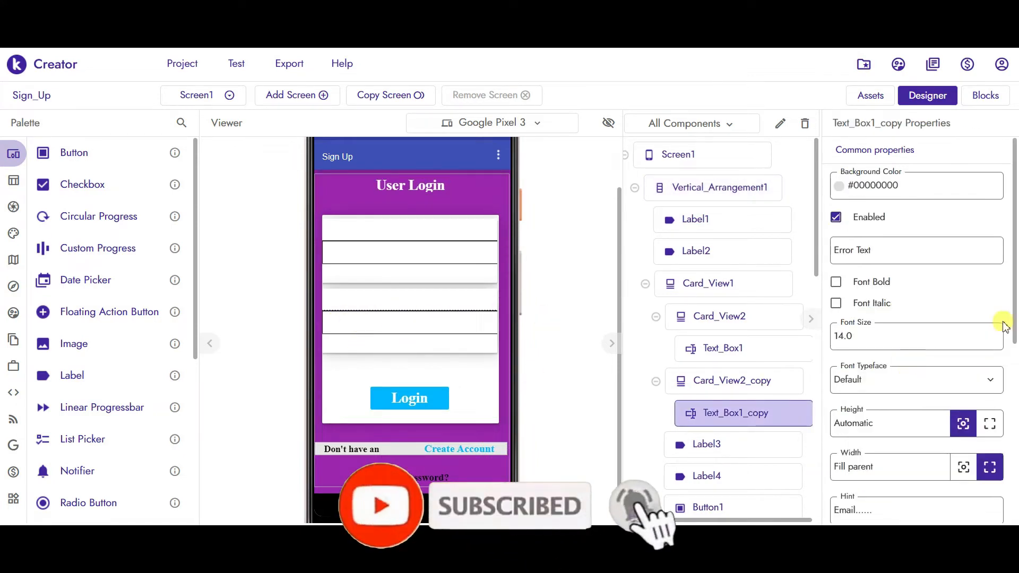
- Set the login form's second text box hint to 'Password....' and Input Type to Password: 2
{"action": "left_click_drag", "start_coordinate": [1015, 326], "coordinate": [1015, 378]}
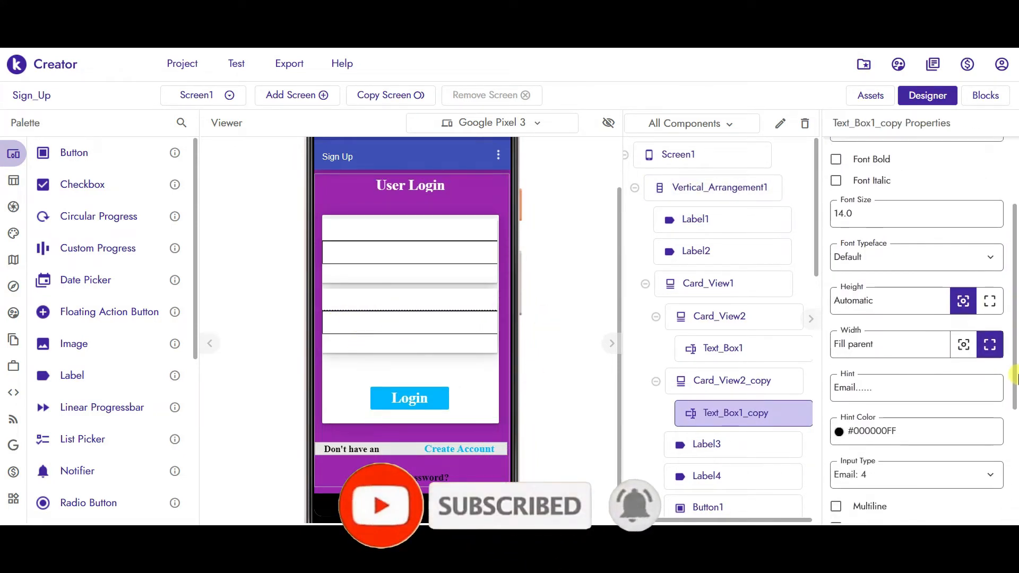
{"action": "left_click", "coordinate": [884, 387]}
{"action": "key", "text": "ctrl+a"}
{"action": "type", "text": "Pa"}
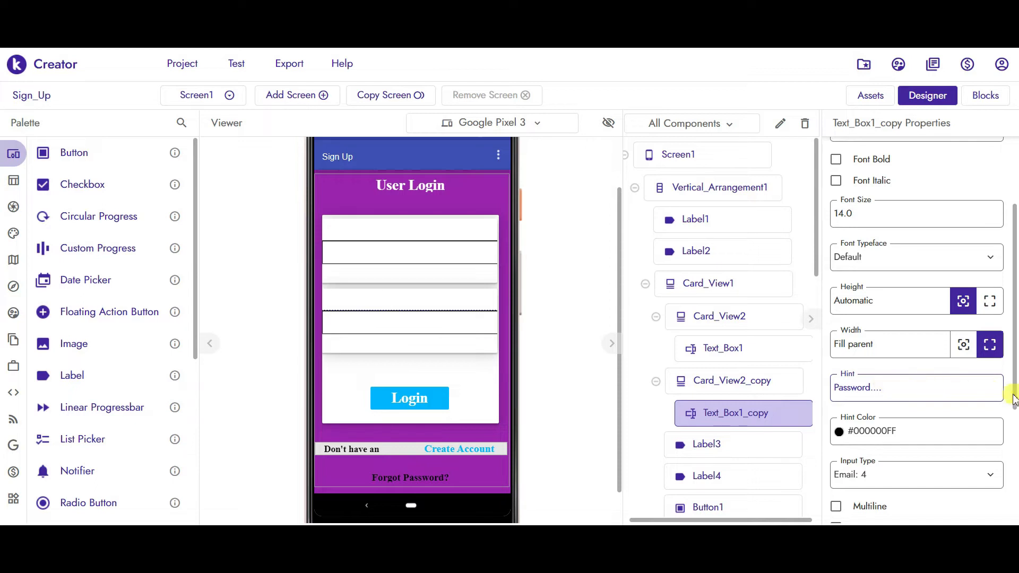
{"action": "left_click_drag", "start_coordinate": [1015, 391], "coordinate": [1015, 428]}
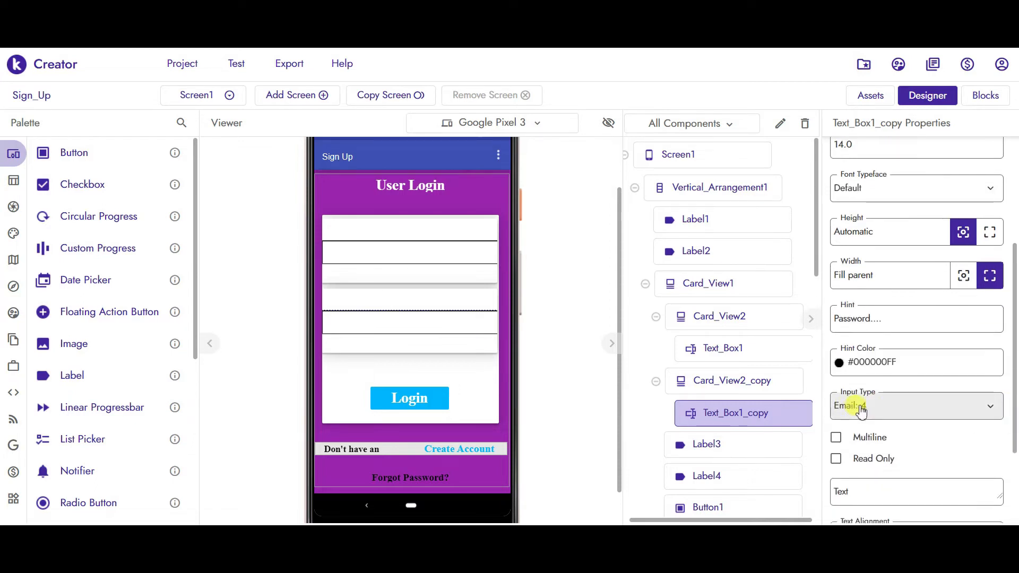
{"action": "left_click", "coordinate": [861, 412]}
{"action": "left_click", "coordinate": [864, 457]}
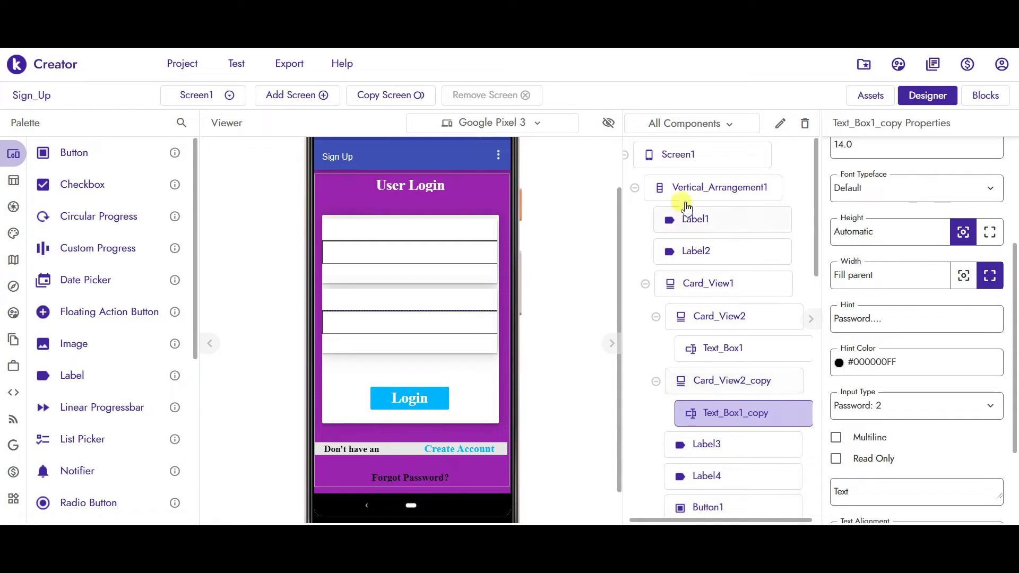
- Uncheck Visible on Vertical_Arrangement1 to hide the User Login form
{"action": "left_click", "coordinate": [693, 192]}
{"action": "left_click", "coordinate": [839, 476]}
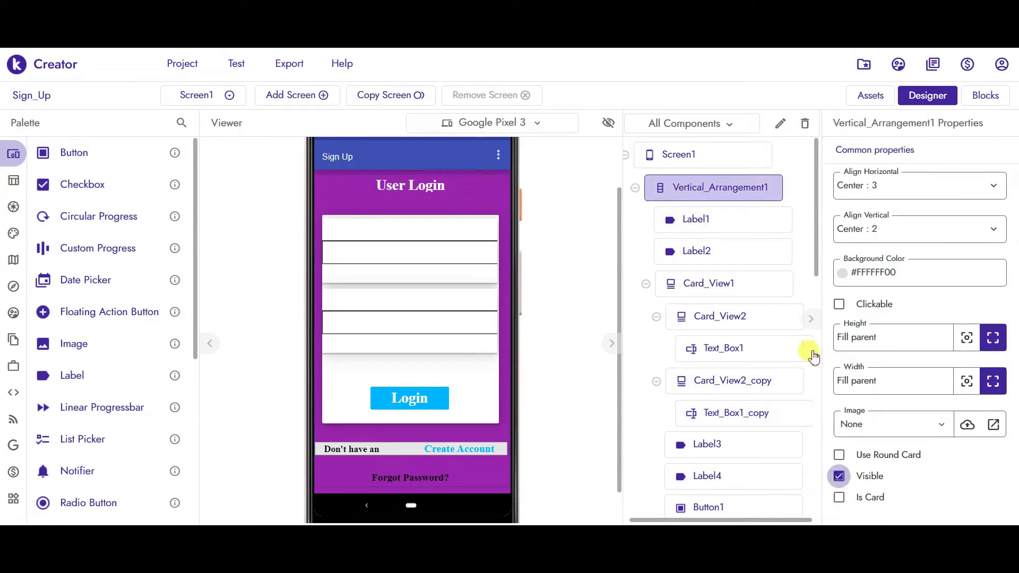
{"action": "left_click_drag", "start_coordinate": [817, 255], "coordinate": [823, 394]}
- Check Visible on Vertical_Arrangement1_copy to show the Create Account form again
{"action": "scroll", "coordinate": [778, 380], "scroll_direction": "down", "scroll_amount": 1}
{"action": "left_click", "coordinate": [750, 364]}
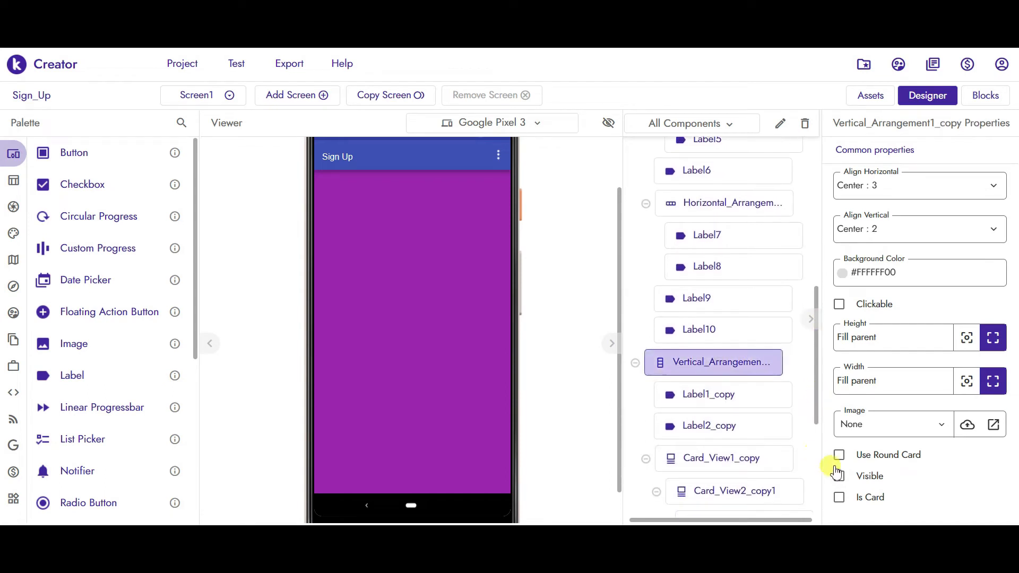
{"action": "left_click", "coordinate": [842, 479]}
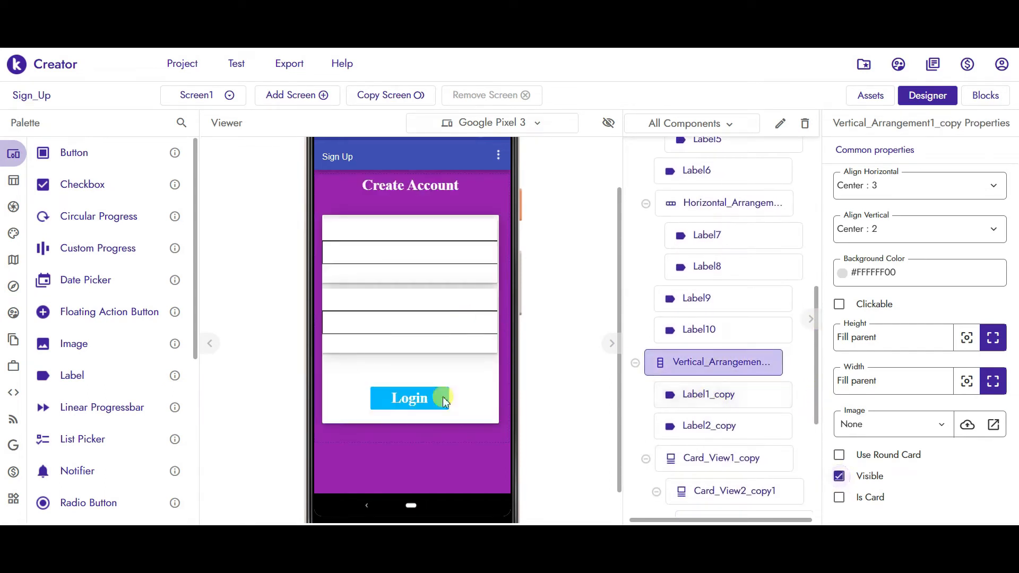
- Change Button1_copy's caption from 'Login' to 'Sign Up'
{"action": "left_click", "coordinate": [418, 412]}
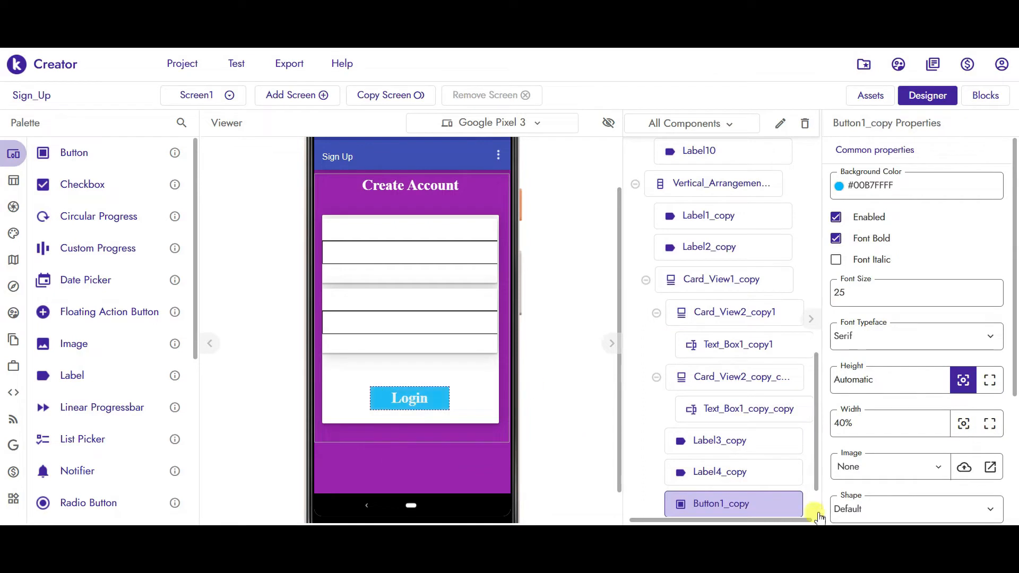
{"action": "left_click_drag", "start_coordinate": [1012, 228], "coordinate": [1015, 378]}
{"action": "double_click", "coordinate": [868, 365]}
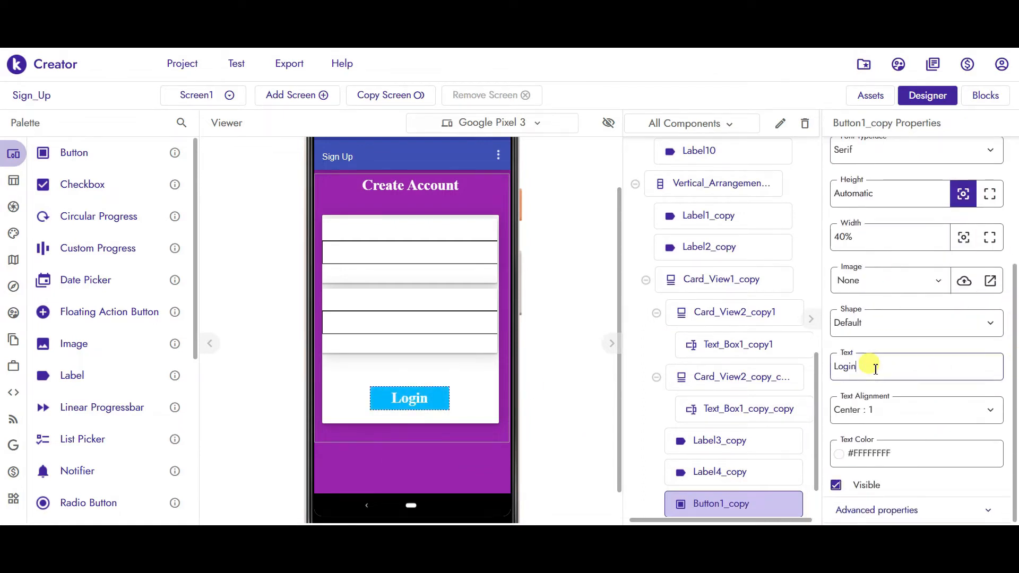
{"action": "type", "text": "Sign Up"}
{"action": "key", "text": "Return"}
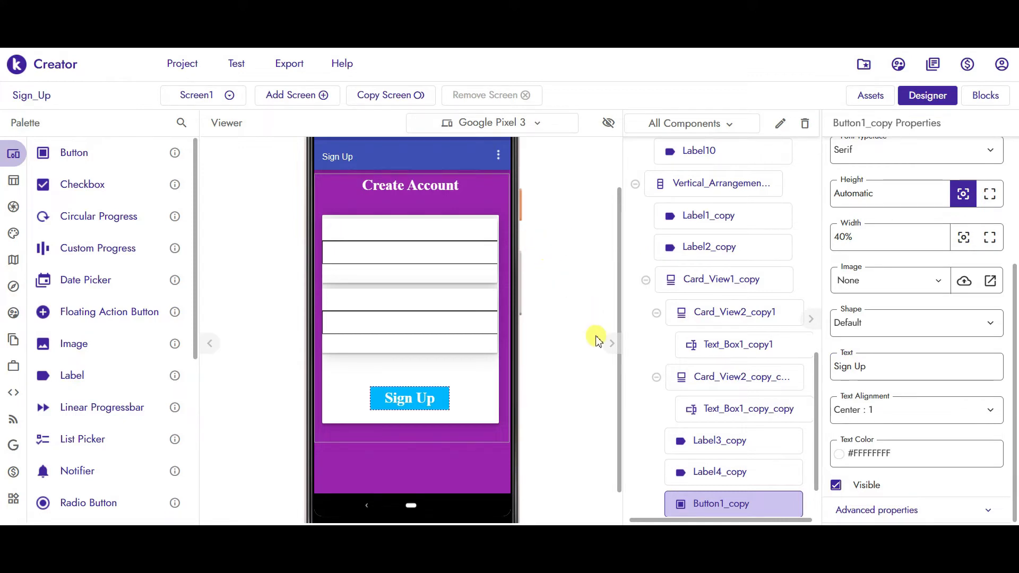
{"action": "left_click", "coordinate": [485, 467]}
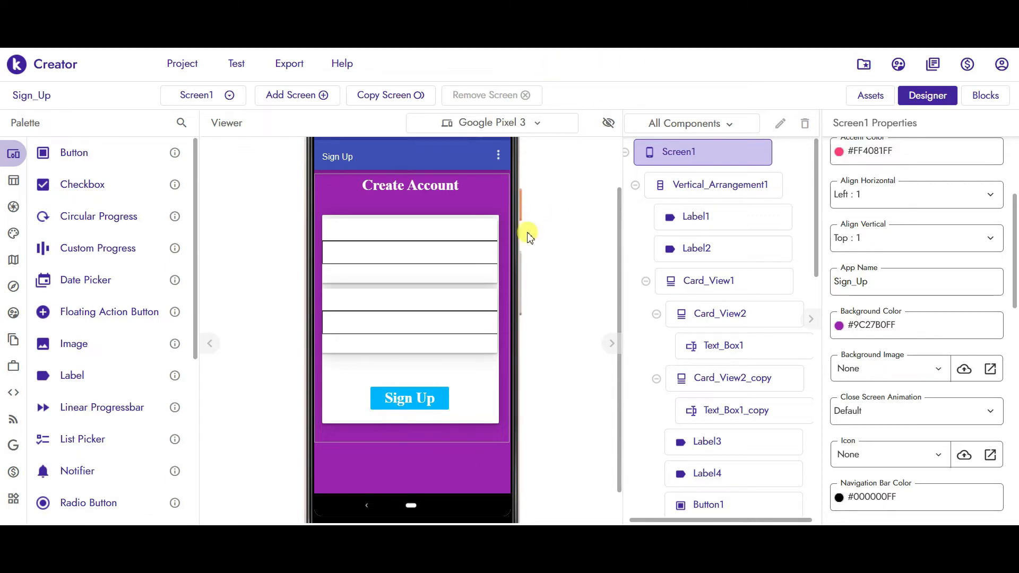
- Drag a Notifier from the User Interface palette onto the Sign_Up screen
{"action": "left_click_drag", "start_coordinate": [195, 217], "coordinate": [194, 253]}
{"action": "mouse_move", "coordinate": [14, 392]}
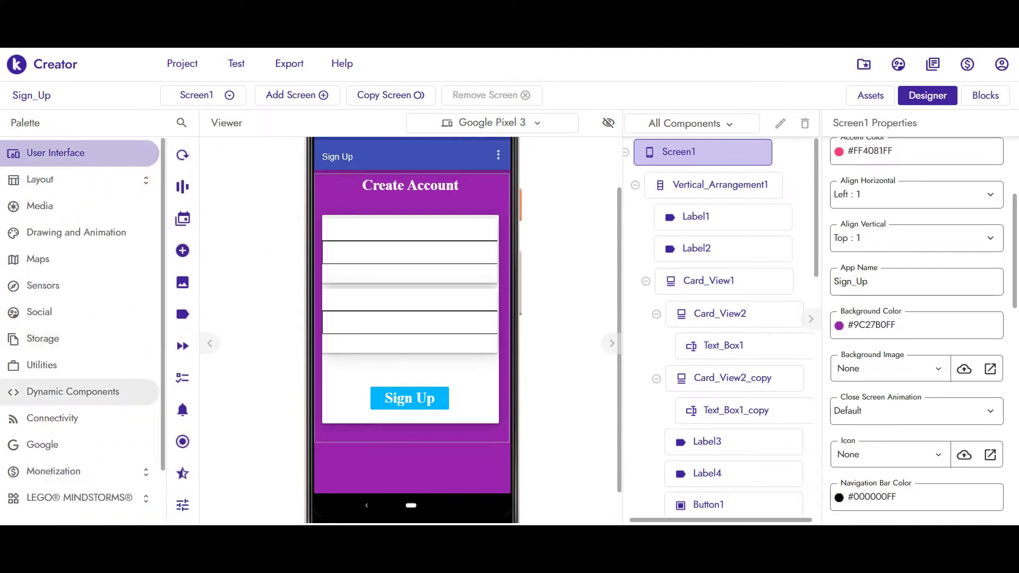
{"action": "left_click_drag", "start_coordinate": [196, 281], "coordinate": [200, 432]}
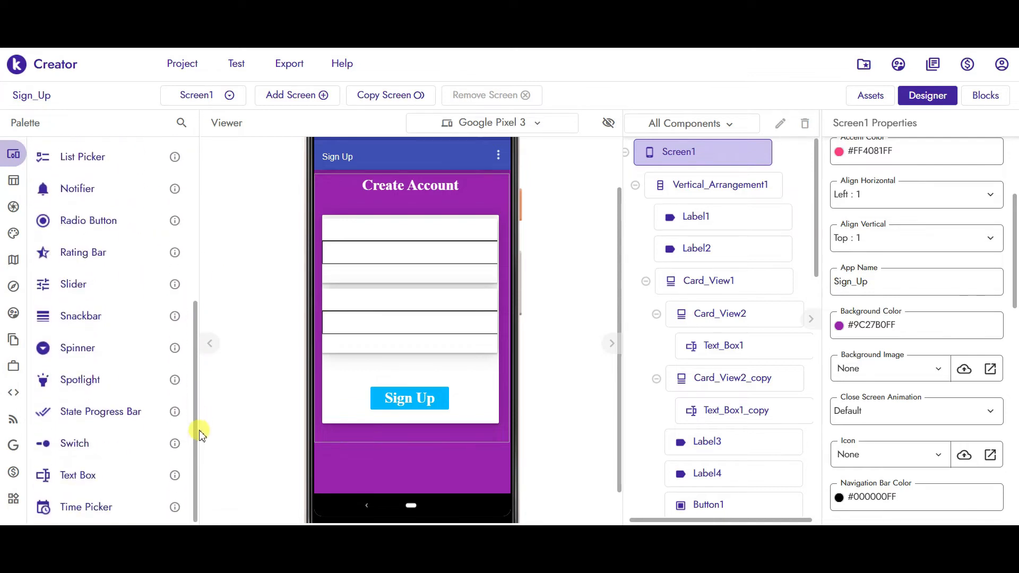
{"action": "left_click_drag", "start_coordinate": [196, 430], "coordinate": [193, 216]}
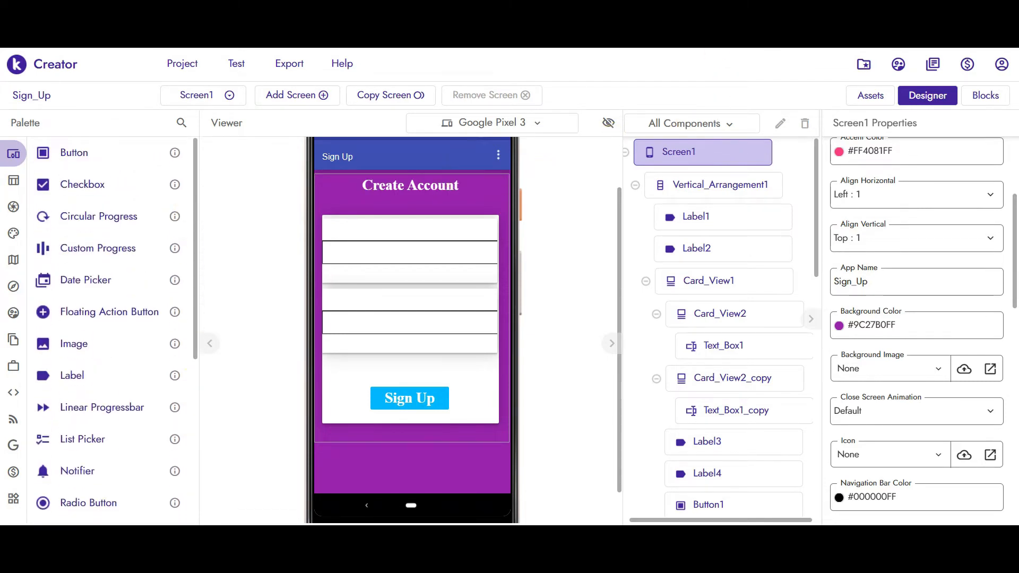
{"action": "left_click_drag", "start_coordinate": [74, 468], "coordinate": [390, 289]}
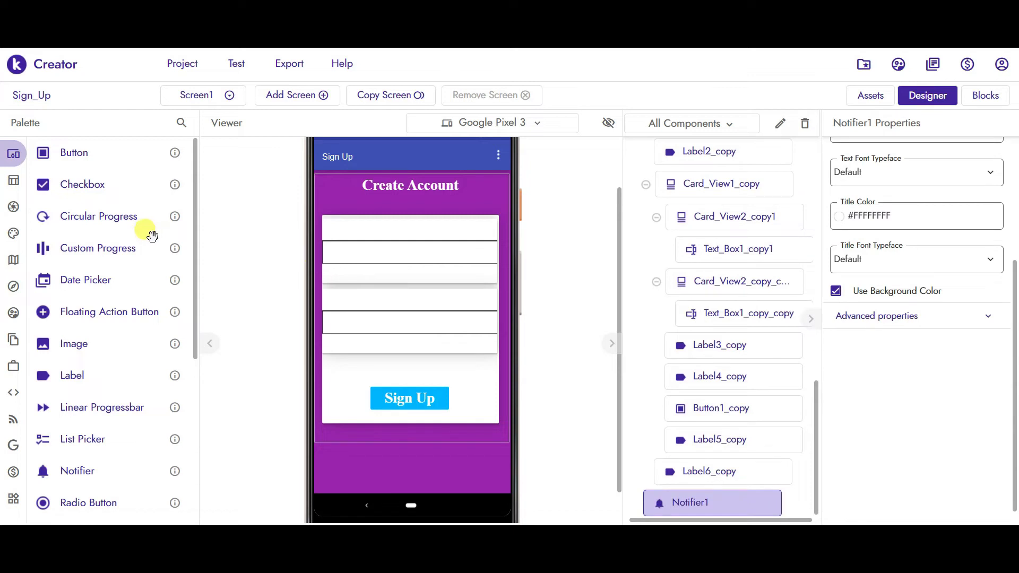
{"action": "mouse_move", "coordinate": [12, 178]}
{"action": "left_click", "coordinate": [31, 448]}
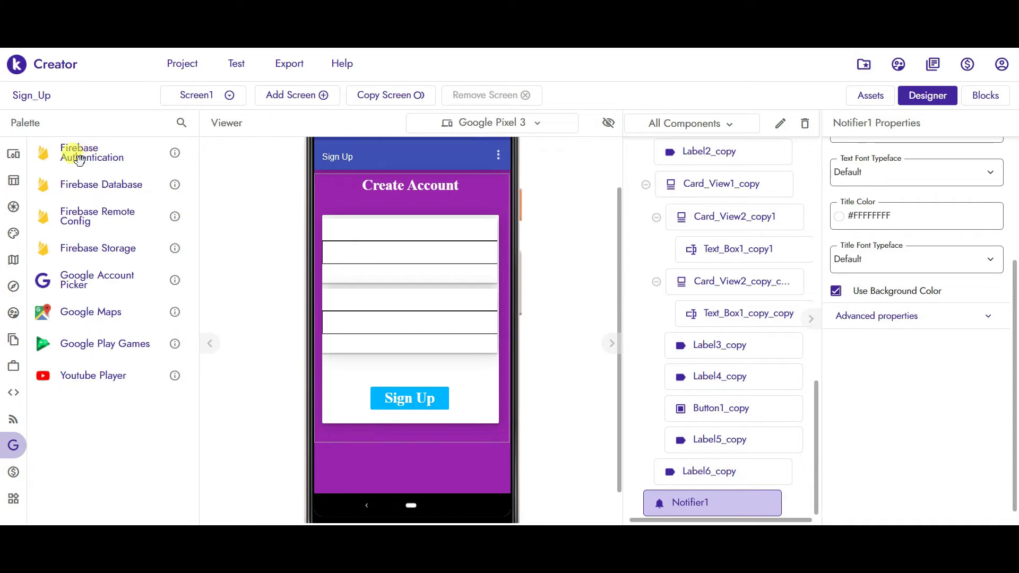
- Add Firebase Authentication from the Google palette and dismiss the google-services.json warning
{"action": "left_click_drag", "start_coordinate": [79, 159], "coordinate": [371, 256]}
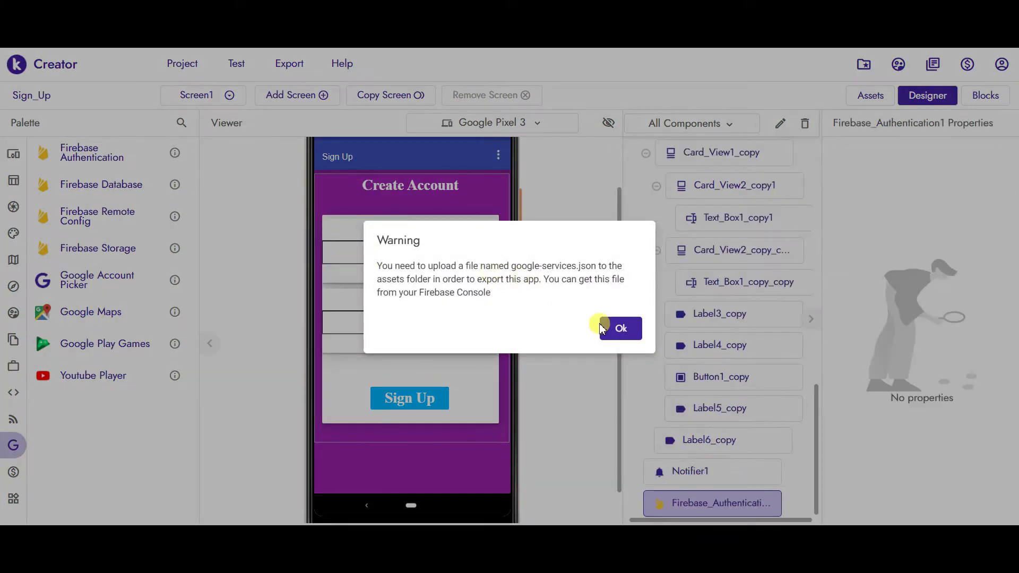
{"action": "left_click", "coordinate": [619, 328]}
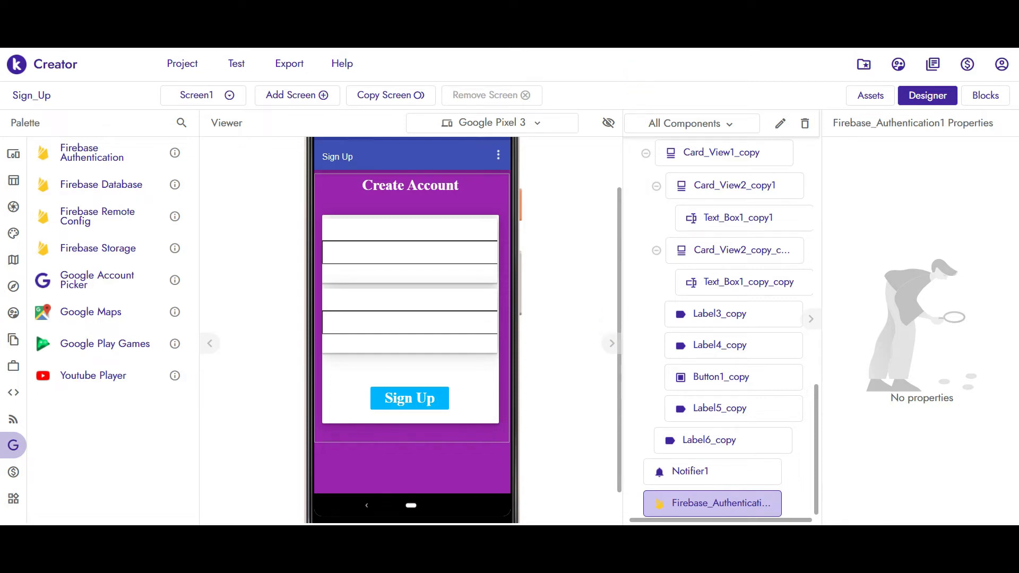
{"action": "left_click", "coordinate": [174, 280]}
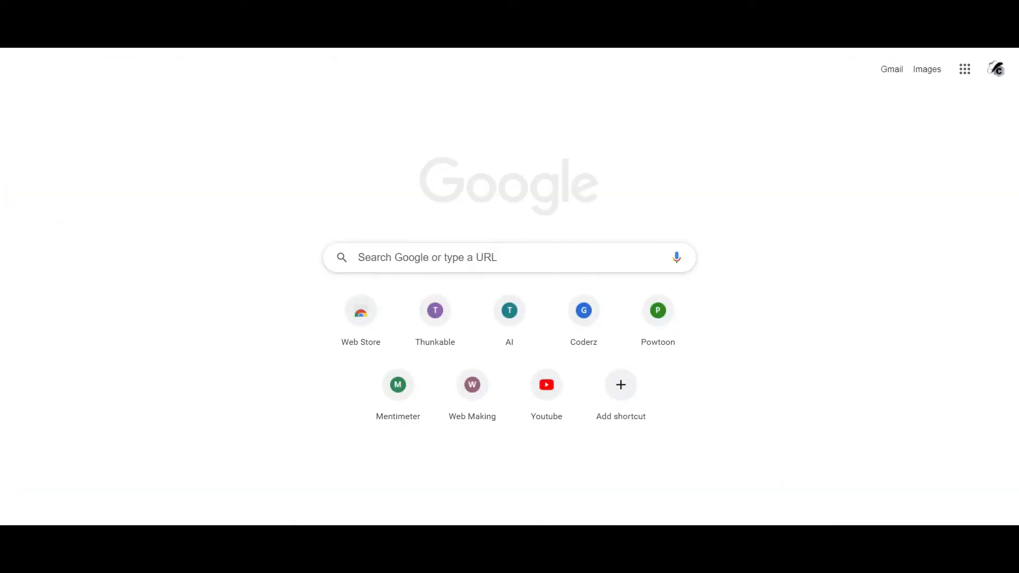
- Search Google for 'firebase' and open the firebase.google.com homepage
{"action": "type", "text": "firebase"}
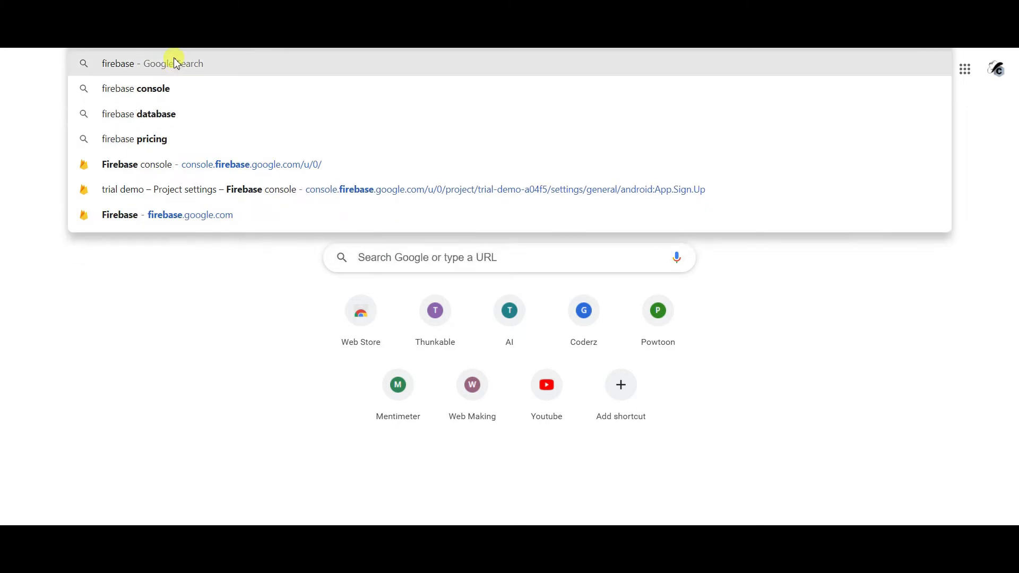
{"action": "left_click", "coordinate": [172, 65]}
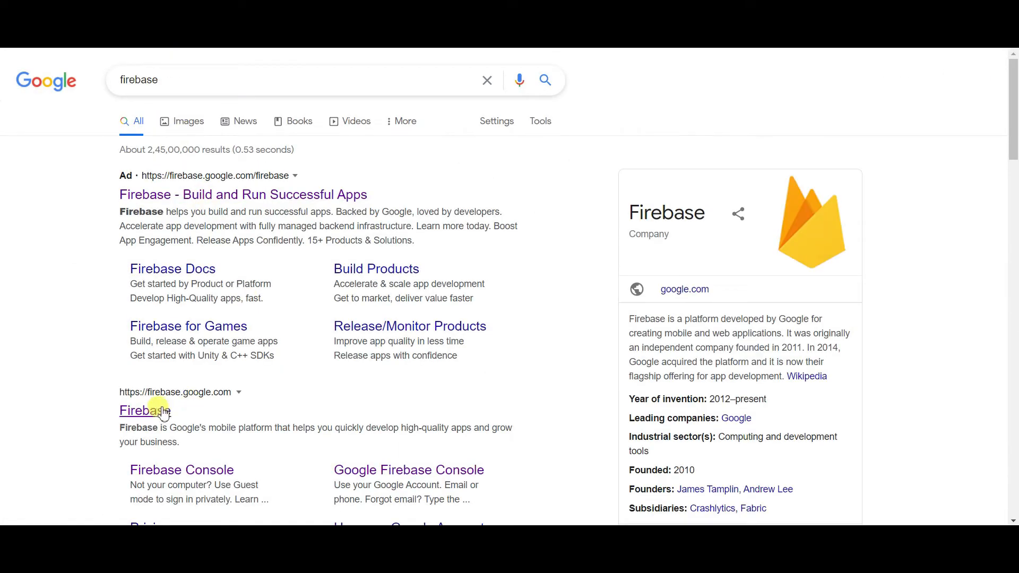
{"action": "left_click", "coordinate": [138, 419]}
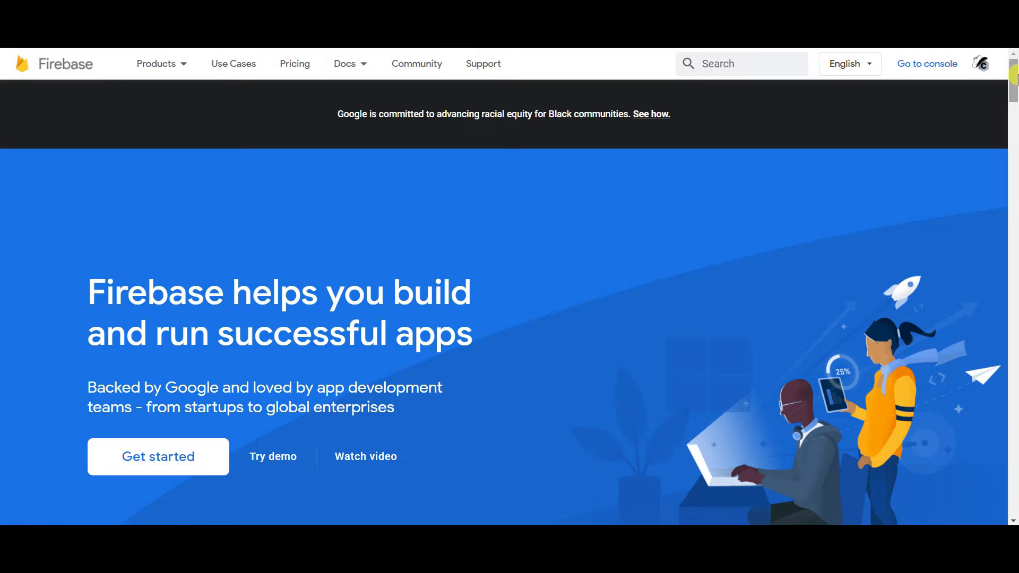
- Open the Firebase console and start a new project named 'Sign Up'
{"action": "left_click", "coordinate": [936, 75]}
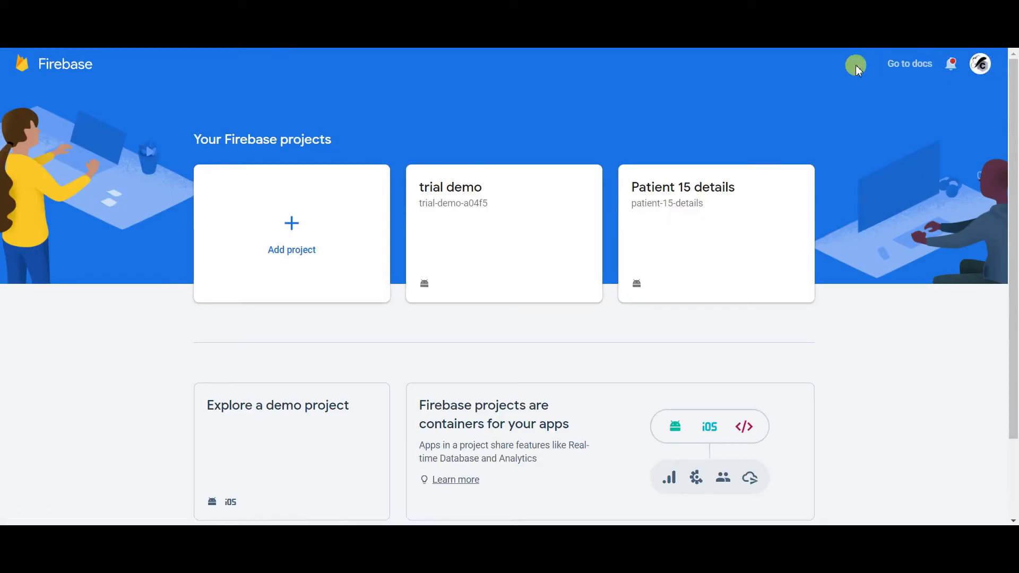
{"action": "left_click", "coordinate": [299, 250]}
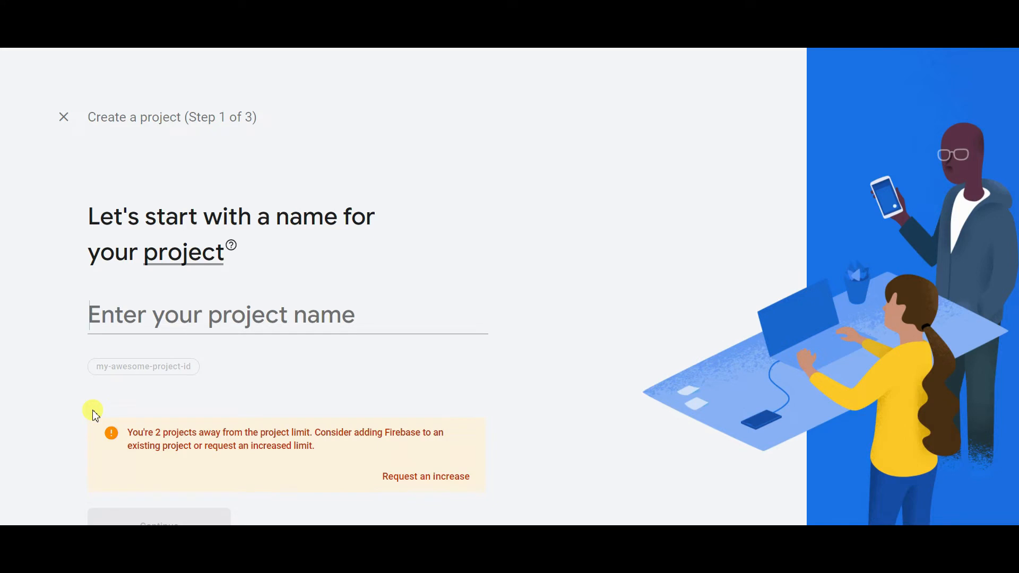
{"action": "left_click", "coordinate": [114, 307]}
{"action": "type", "text": "Sign Up"}
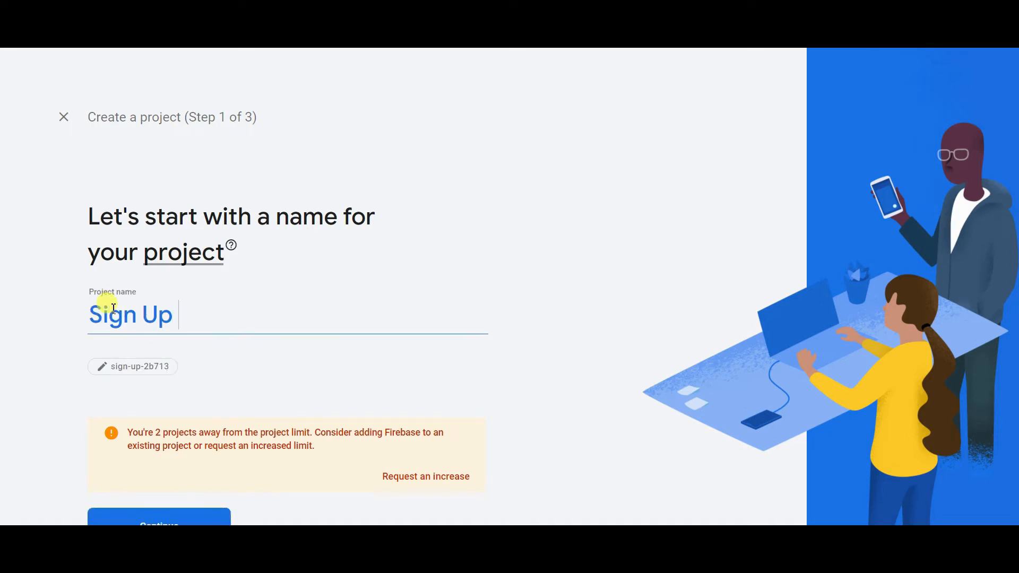
- Keep Google Analytics on with 'Default Account for Firebase' and create the project
{"action": "left_click", "coordinate": [98, 516]}
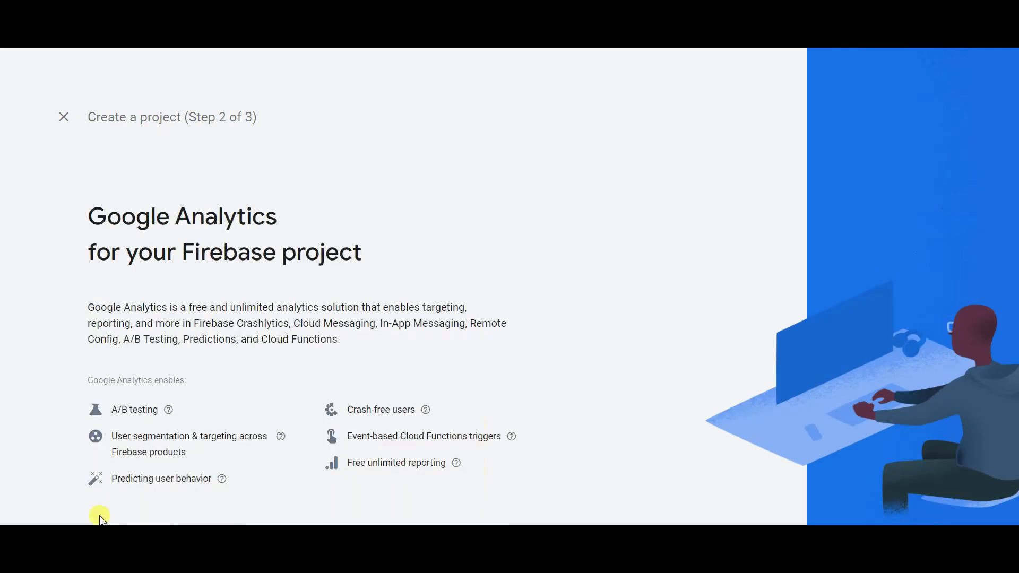
{"action": "scroll", "coordinate": [897, 404], "scroll_direction": "down", "scroll_amount": 3}
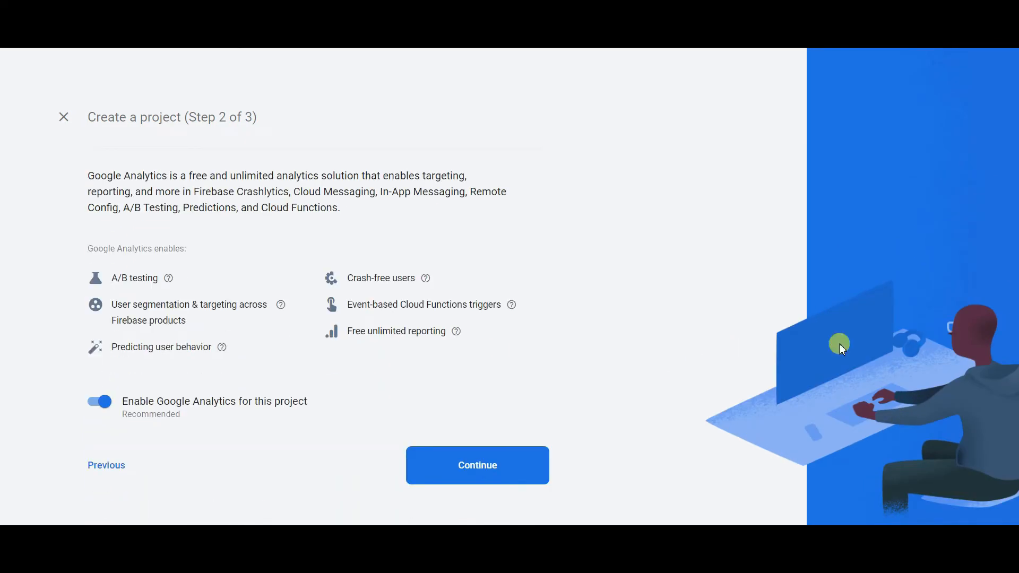
{"action": "left_click", "coordinate": [464, 468]}
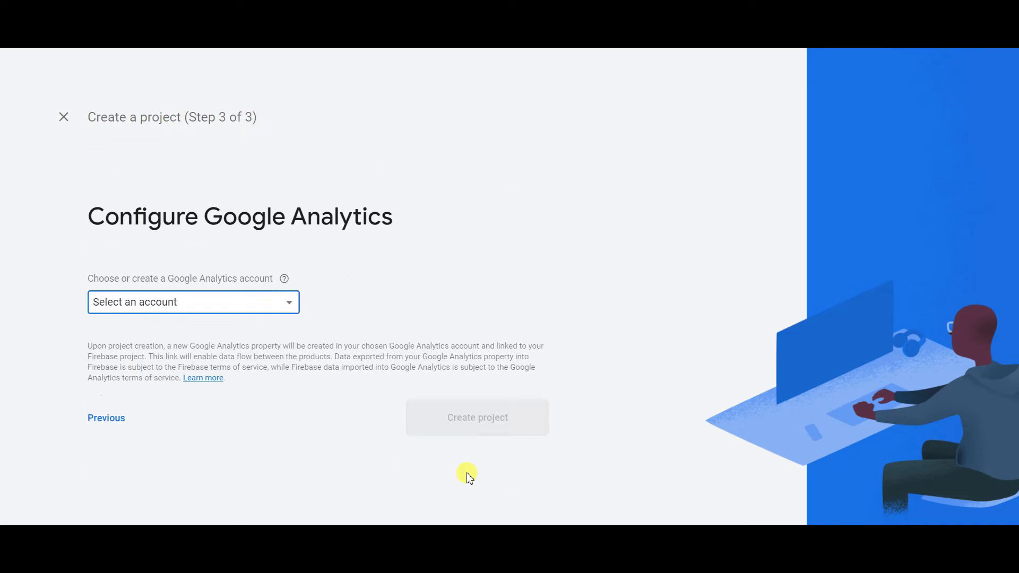
{"action": "left_click", "coordinate": [118, 305]}
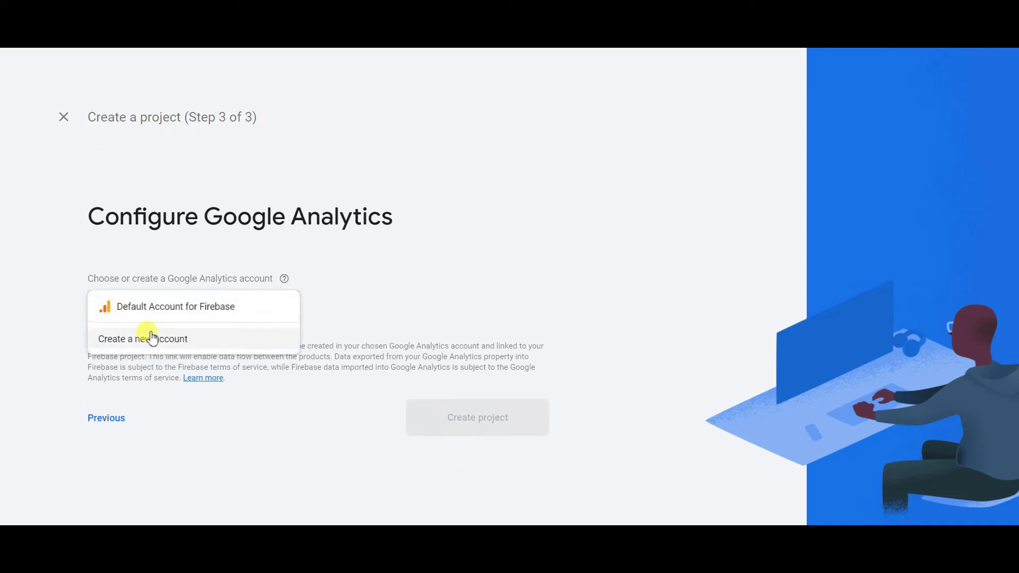
{"action": "left_click", "coordinate": [130, 310]}
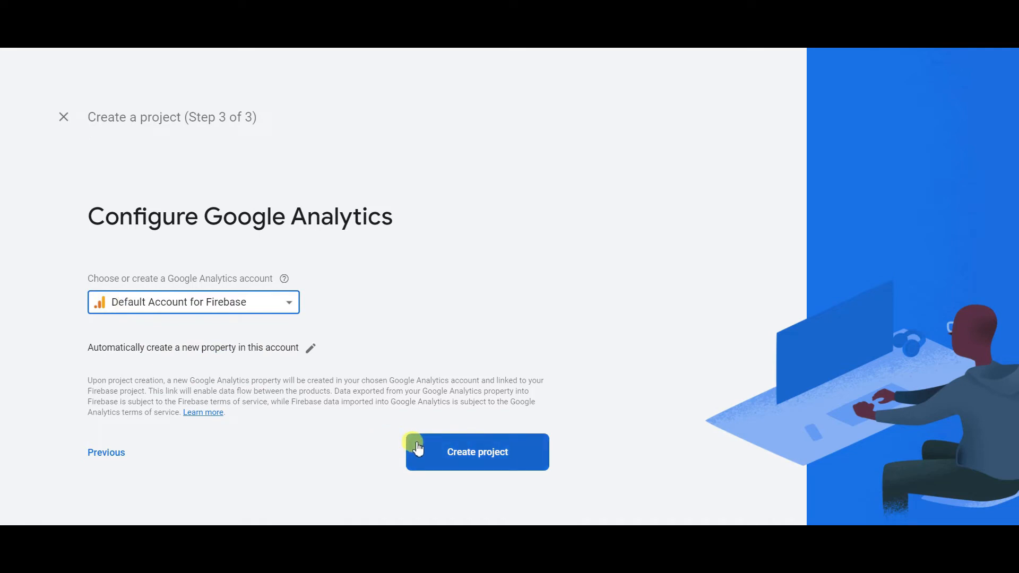
{"action": "left_click", "coordinate": [432, 453]}
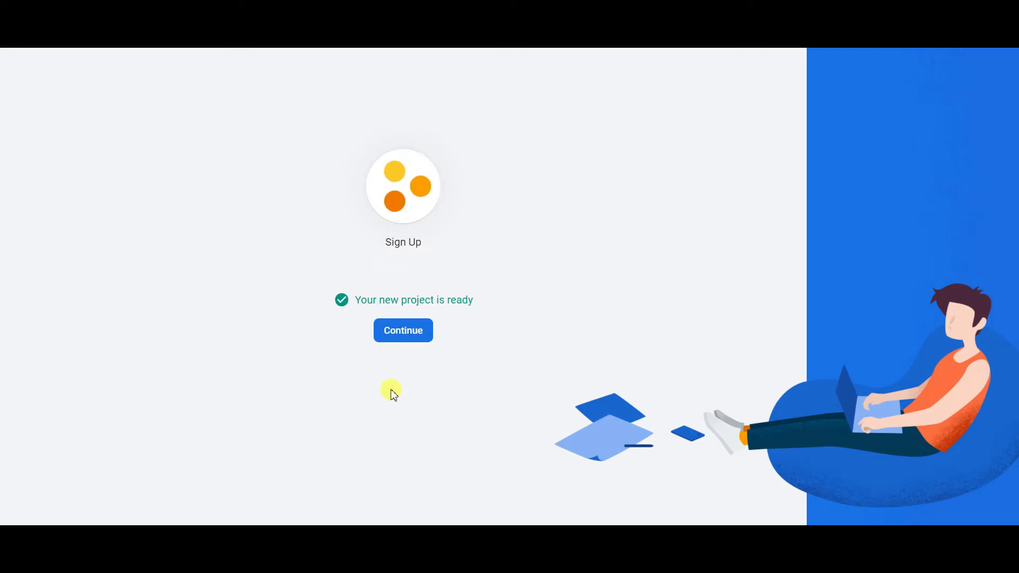
- Open the new project's console, then expand Screen1's Advanced properties in Kodular to edit Package Name
{"action": "left_click", "coordinate": [399, 334]}
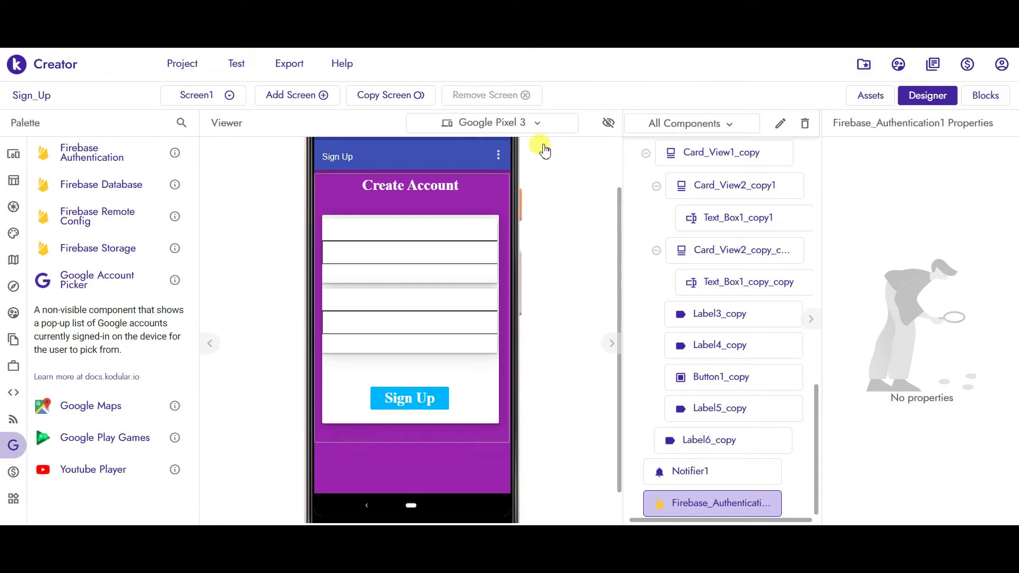
{"action": "left_click_drag", "start_coordinate": [816, 402], "coordinate": [817, 151]}
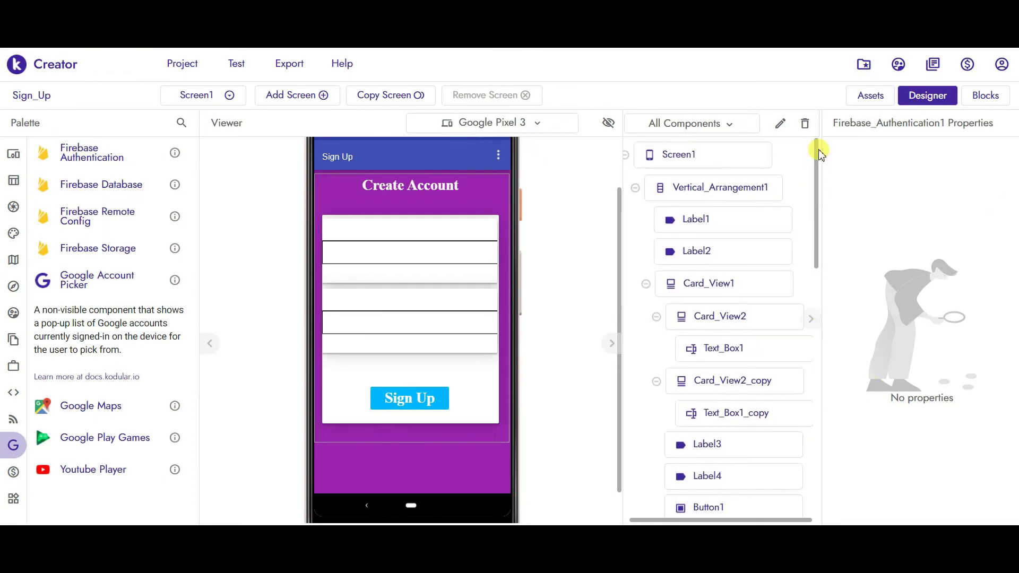
{"action": "left_click", "coordinate": [731, 158]}
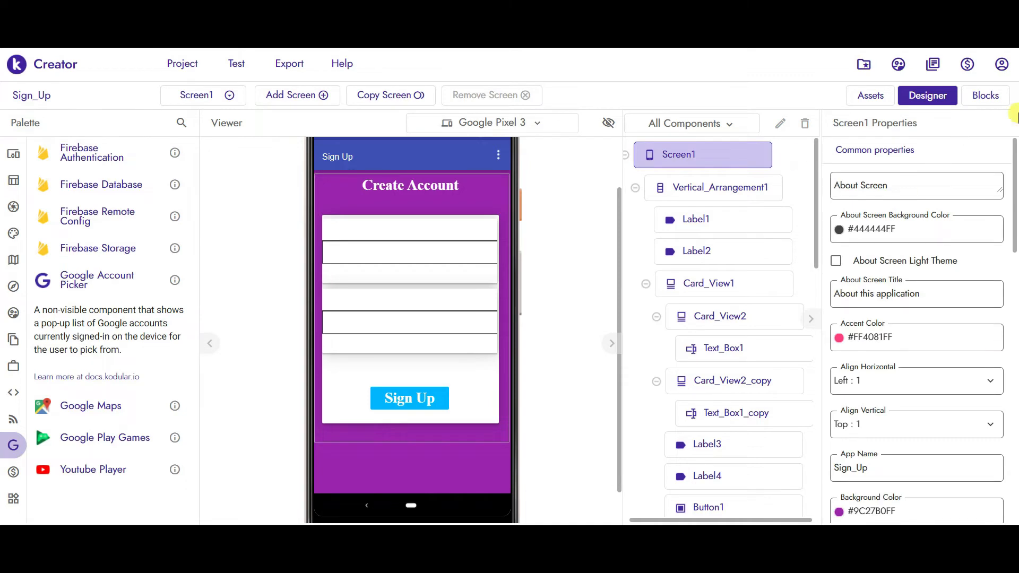
{"action": "left_click_drag", "start_coordinate": [1013, 142], "coordinate": [1015, 428]}
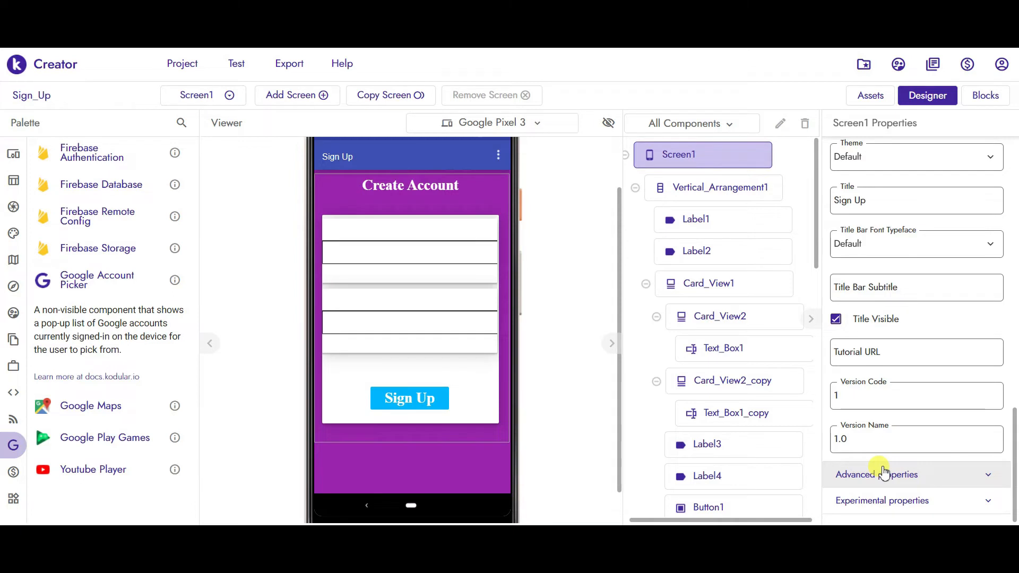
{"action": "left_click", "coordinate": [988, 475]}
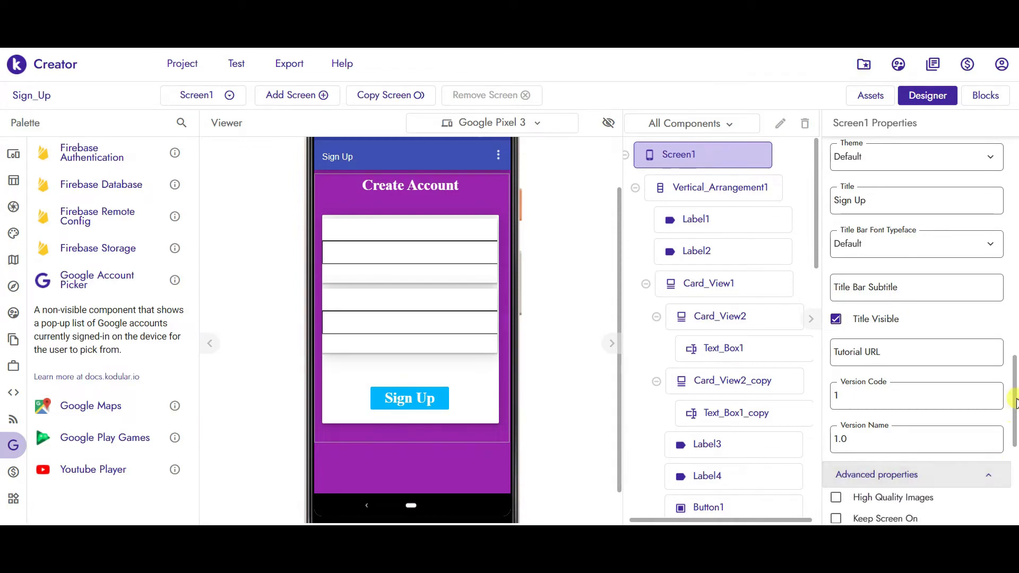
{"action": "scroll", "coordinate": [1014, 404], "scroll_direction": "down", "scroll_amount": 5}
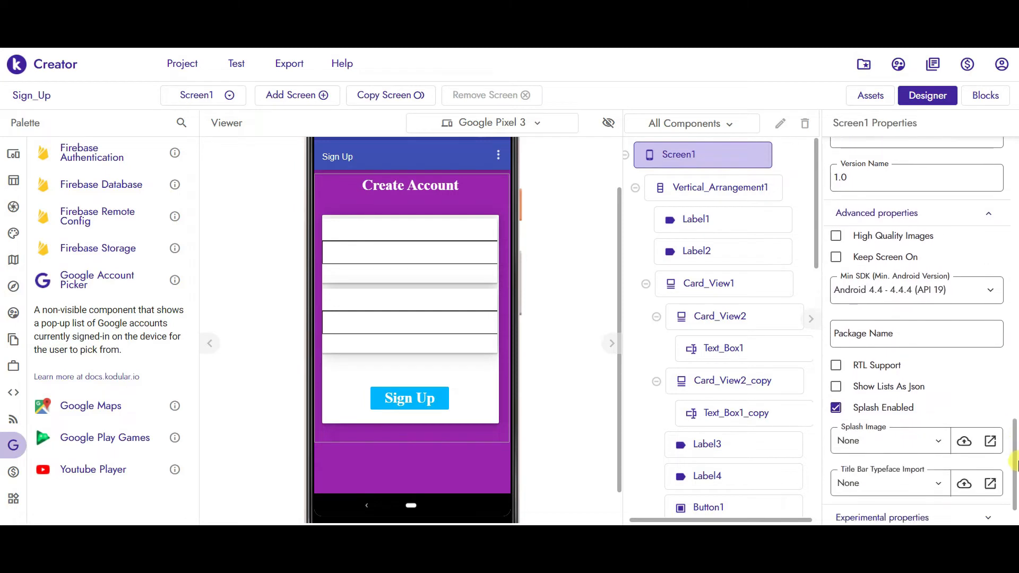
{"action": "left_click", "coordinate": [902, 323]}
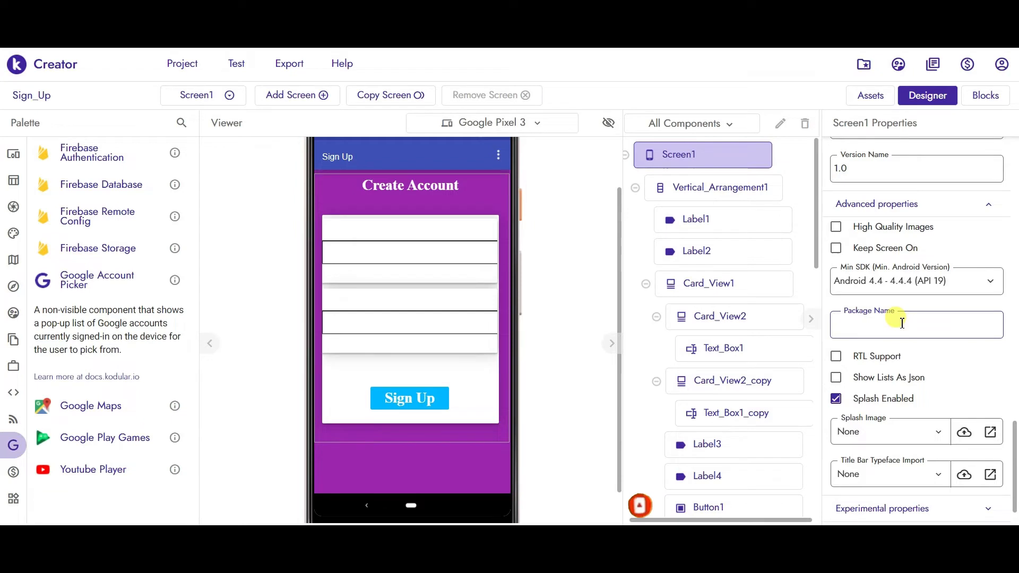
{"action": "left_click", "coordinate": [902, 324]}
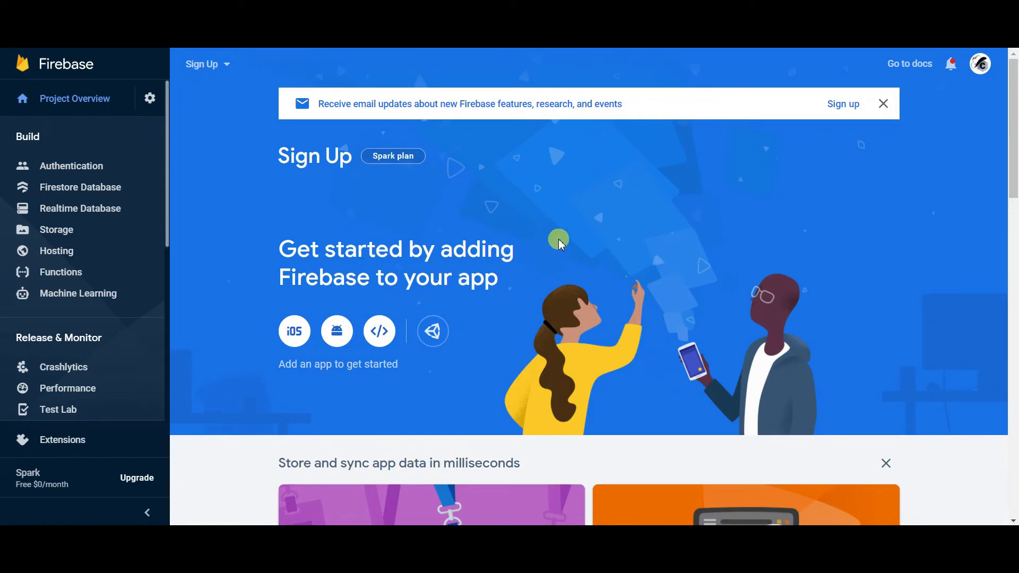
- From the gear's Project settings, start adding an Android app and focus its package name field
{"action": "left_click", "coordinate": [150, 100]}
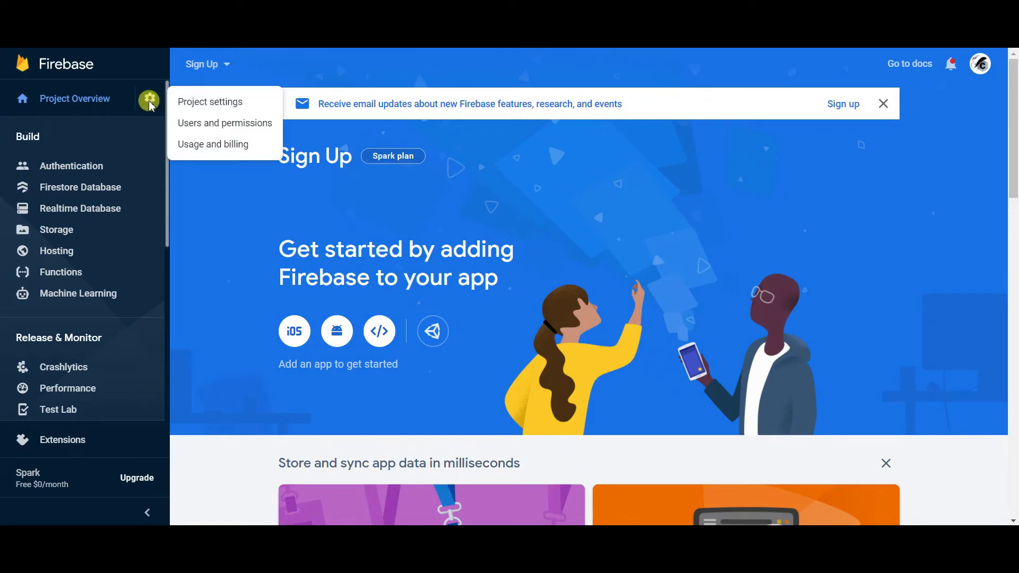
{"action": "left_click", "coordinate": [211, 103]}
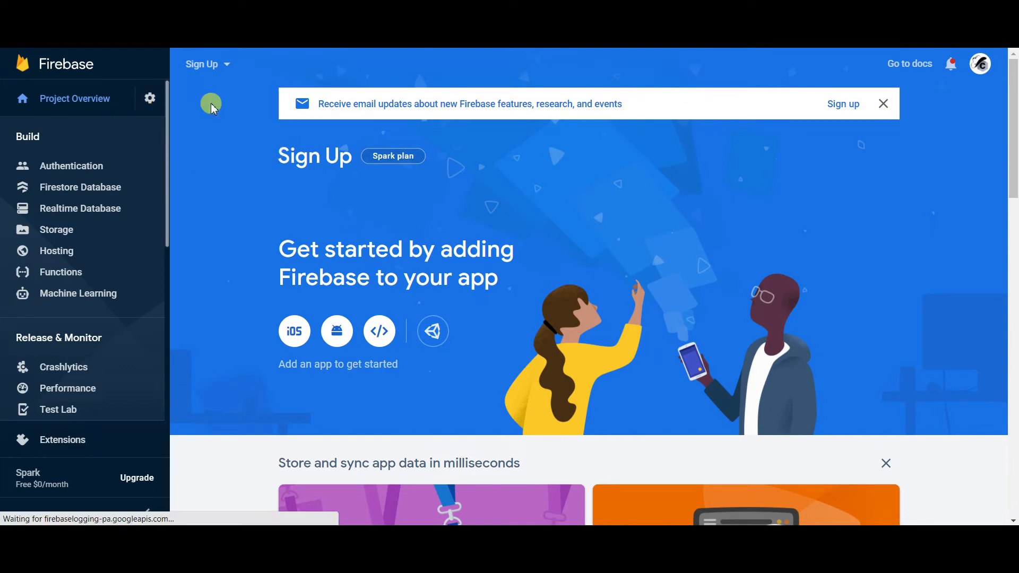
{"action": "left_click_drag", "start_coordinate": [1014, 166], "coordinate": [1014, 324]}
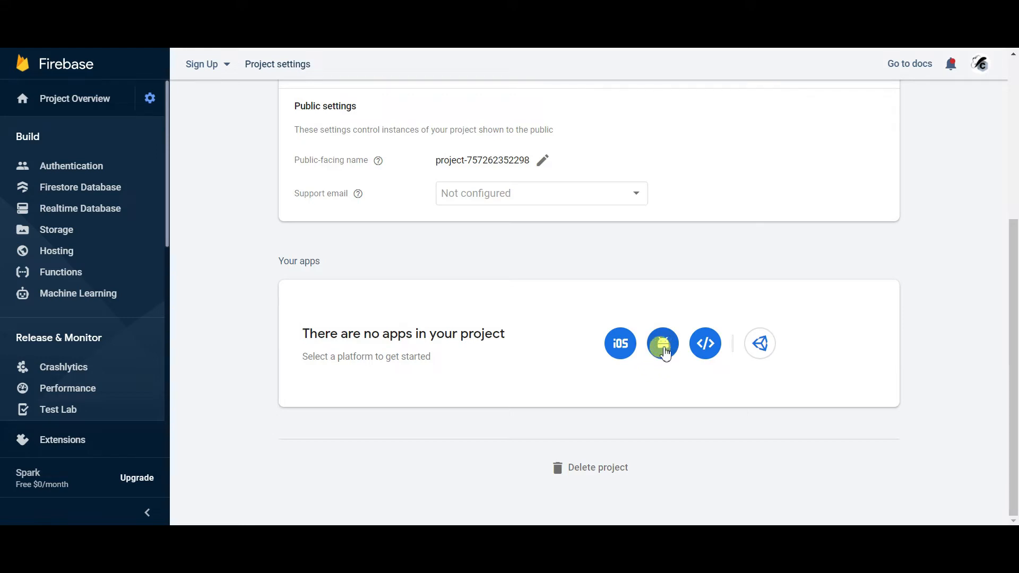
{"action": "left_click", "coordinate": [664, 345]}
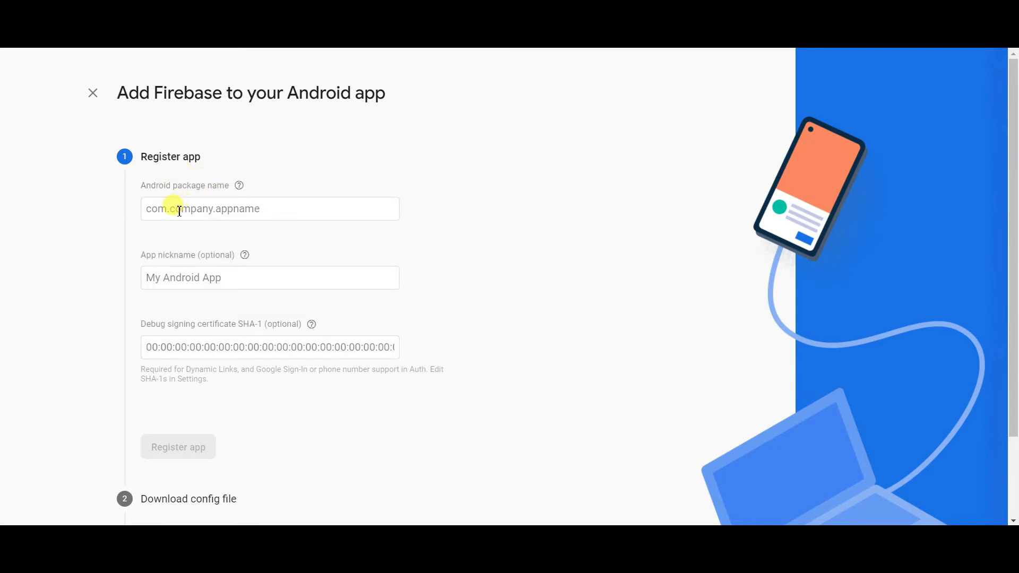
{"action": "left_click", "coordinate": [158, 209]}
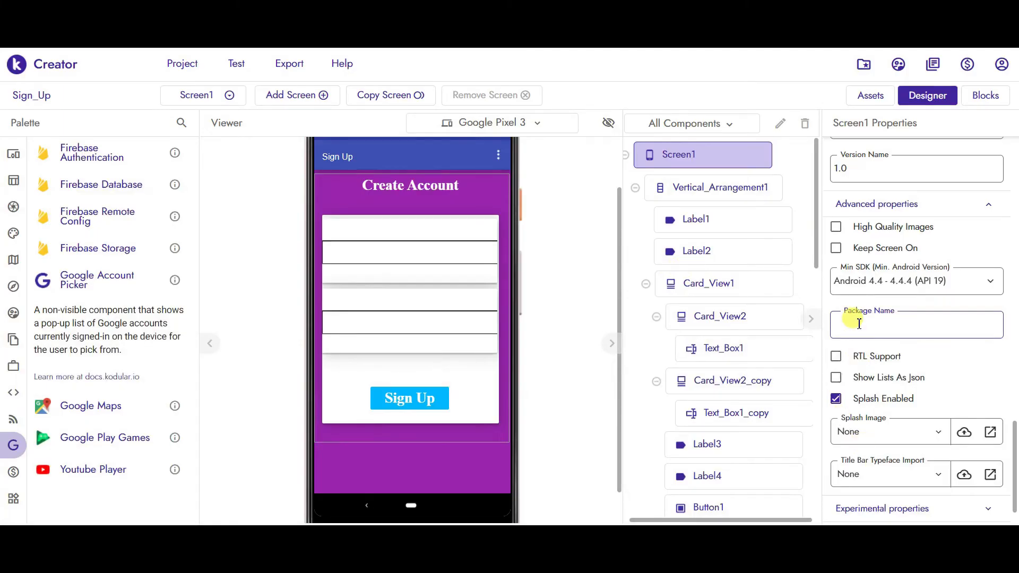
- Enter 'Sign.up.app' as Screen1's Package Name and select it for copying
{"action": "type", "text": "Sign.up.app"}
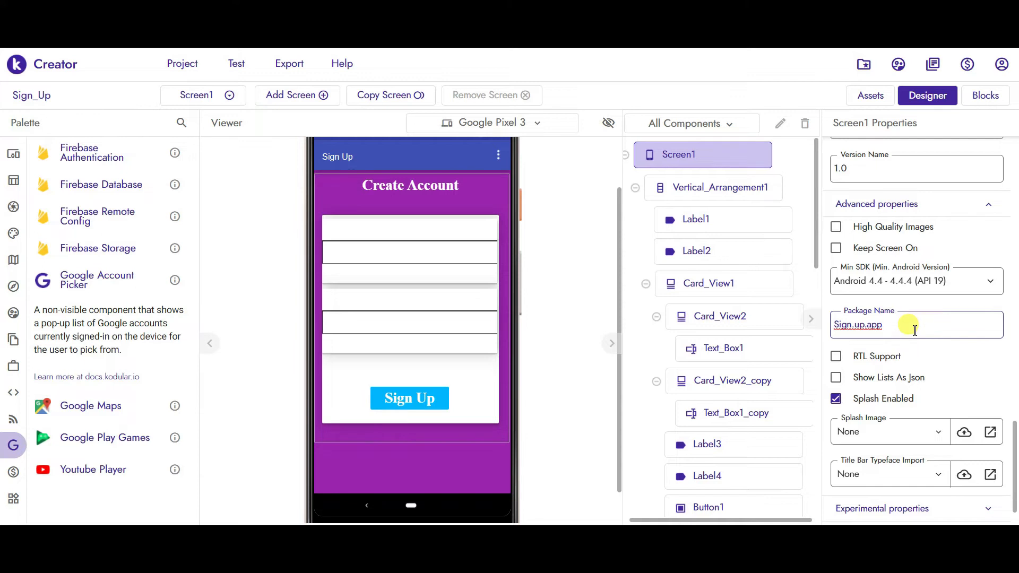
{"action": "key", "text": "ctrl+a"}
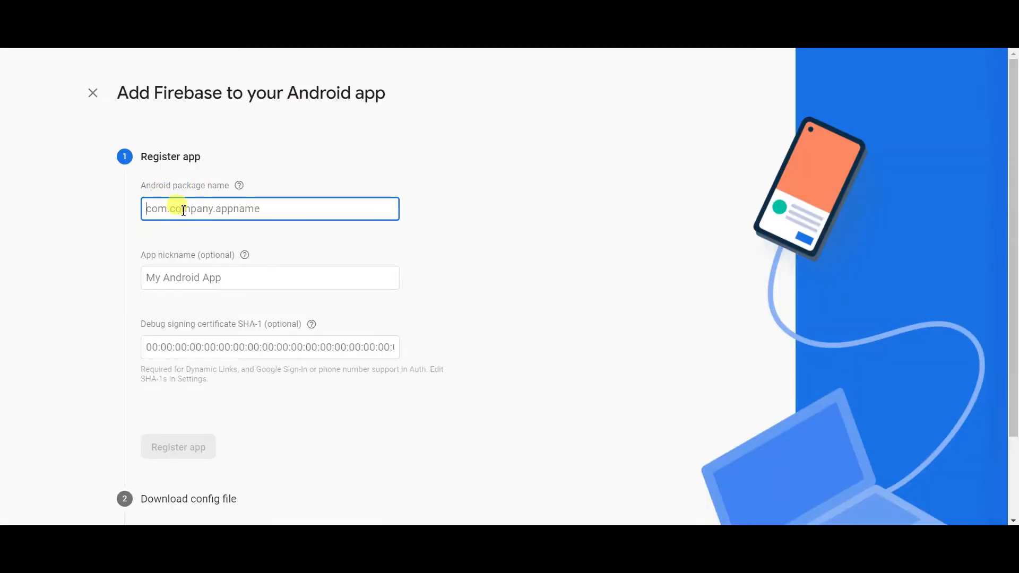
- Paste Sign.up.app, register the Android app, then open the Kodular project's Assets list
{"action": "type", "text": "Sign.up.app"}
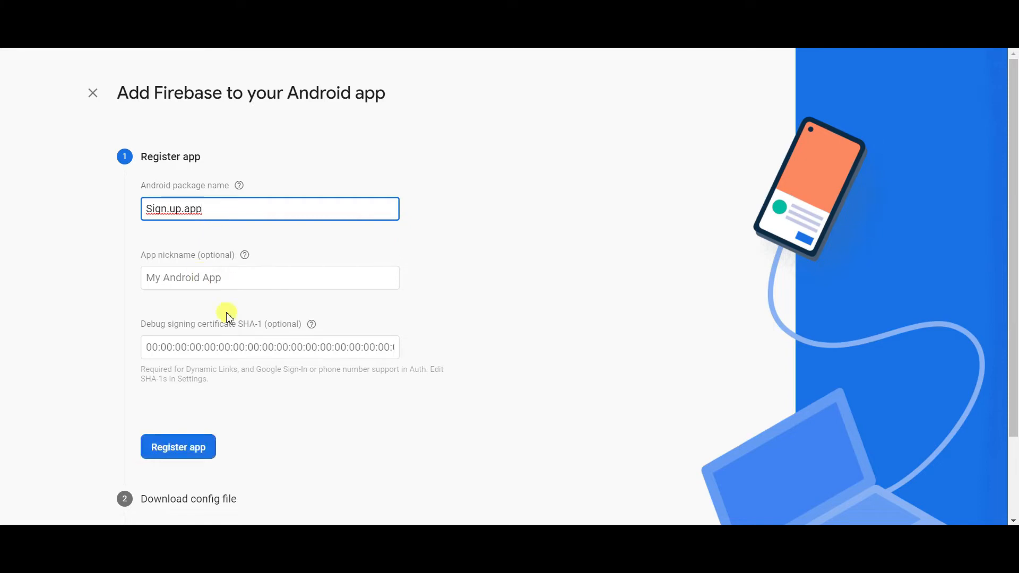
{"action": "left_click", "coordinate": [192, 453]}
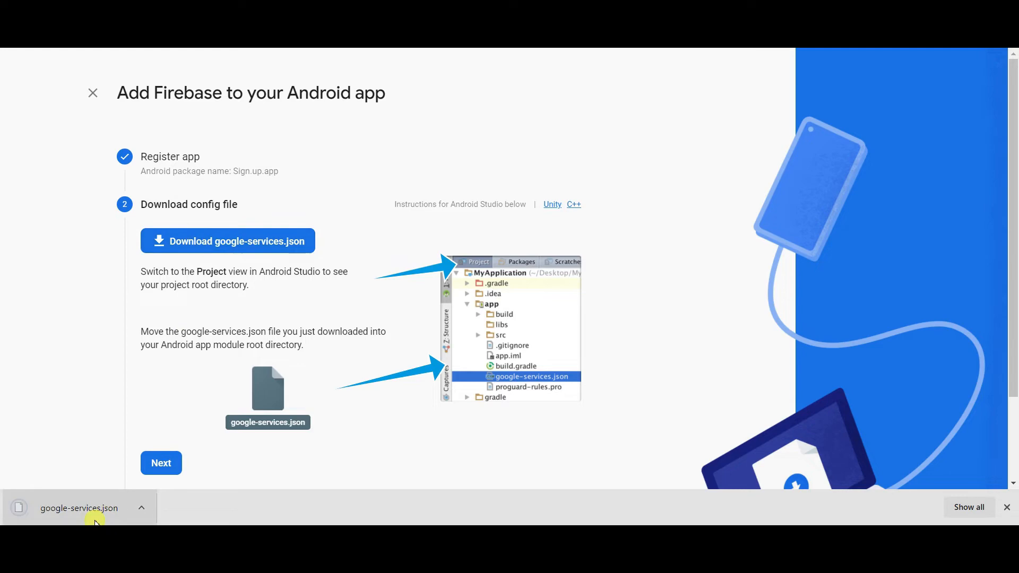
{"action": "left_click", "coordinate": [632, 10]}
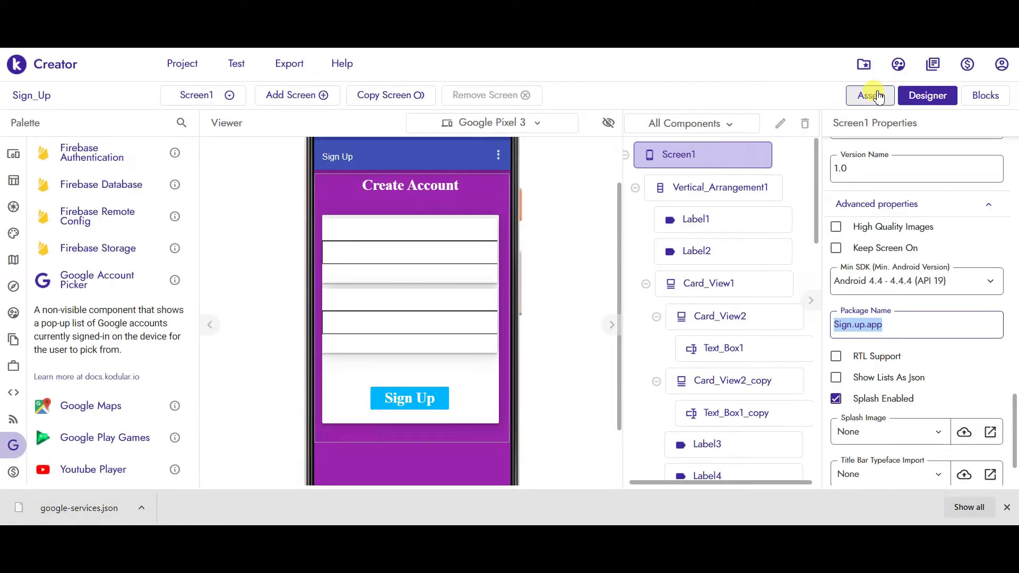
{"action": "left_click", "coordinate": [876, 97]}
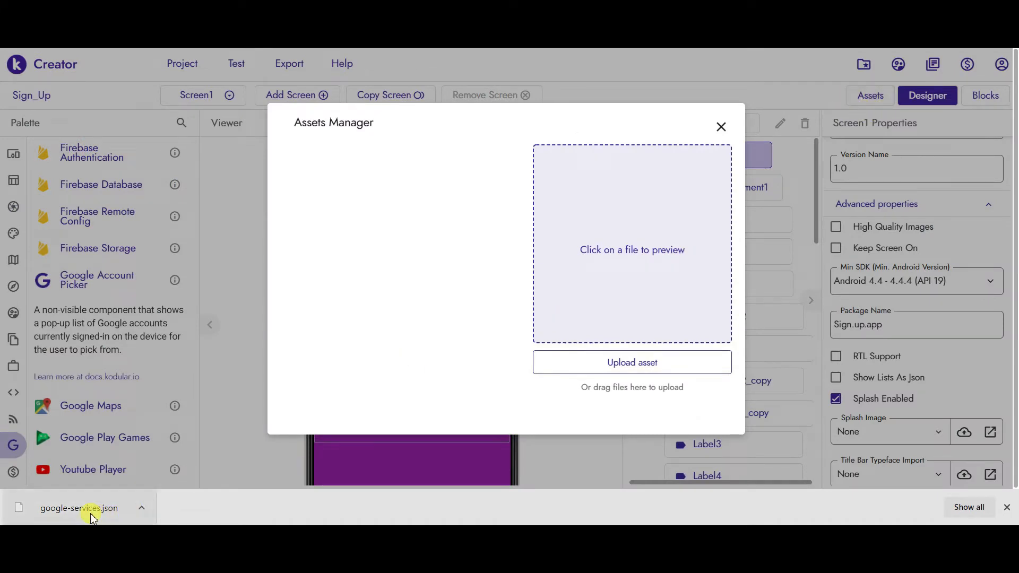
- Upload google-services.json as a Kodular asset, close the list, and return to Firebase
{"action": "left_click_drag", "start_coordinate": [75, 512], "coordinate": [489, 288]}
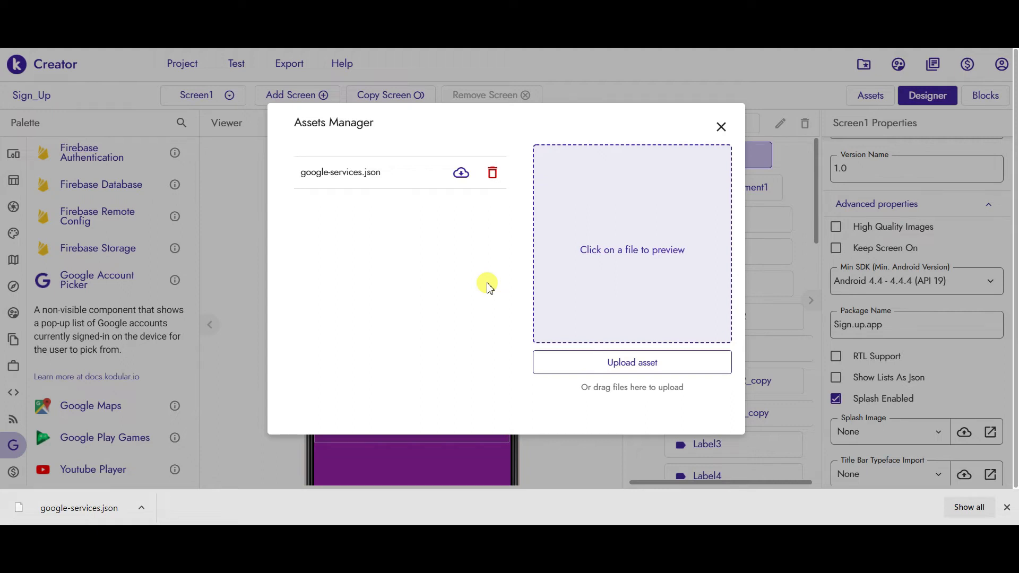
{"action": "left_click", "coordinate": [720, 127]}
{"action": "left_click", "coordinate": [234, 11]}
- Finish the Android wizard's config and SDK steps, check Sign.up.app's fingerprints, then return to Kodular
{"action": "left_click", "coordinate": [162, 465]}
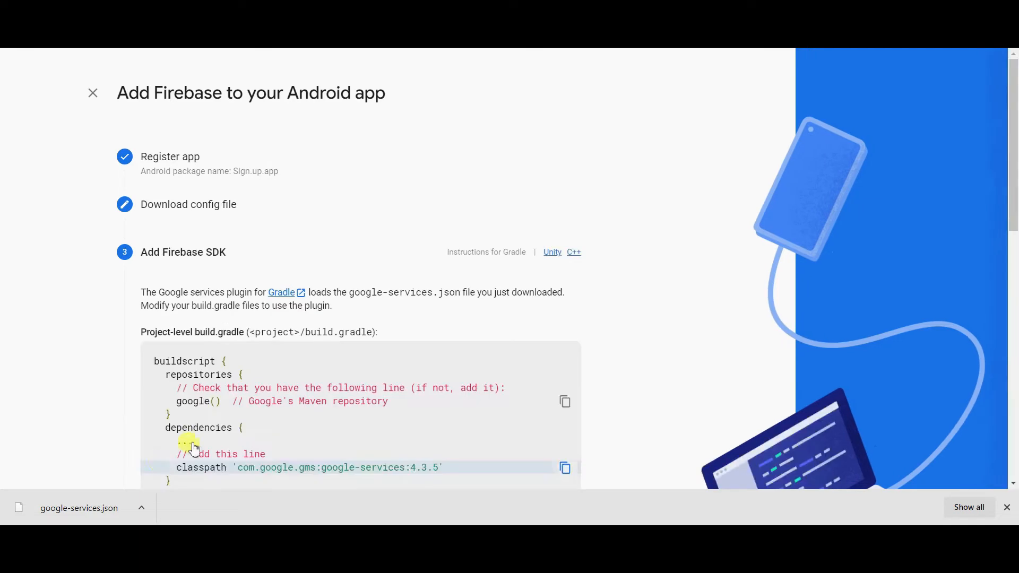
{"action": "left_click_drag", "start_coordinate": [1013, 141], "coordinate": [1014, 382]}
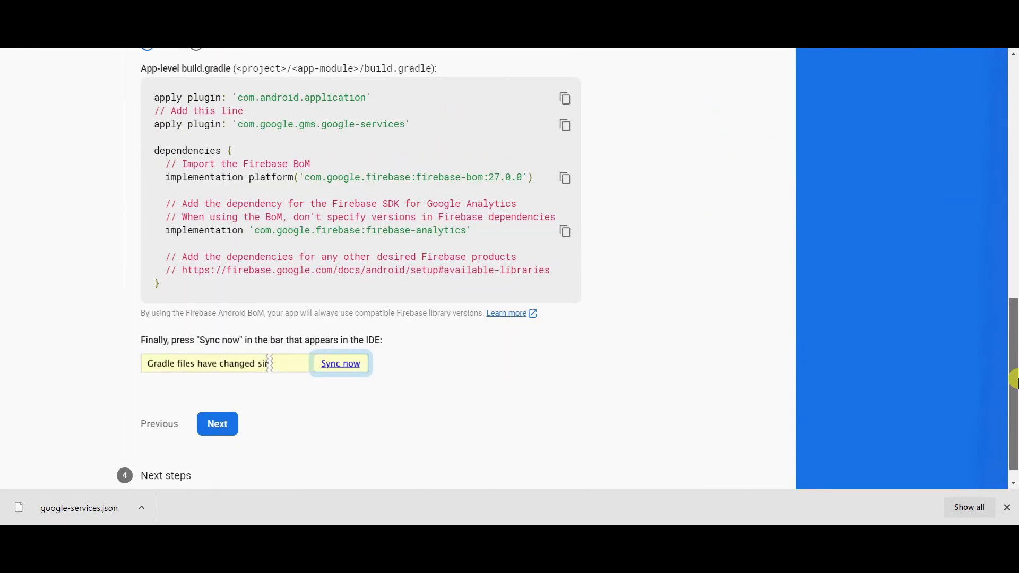
{"action": "left_click", "coordinate": [213, 423]}
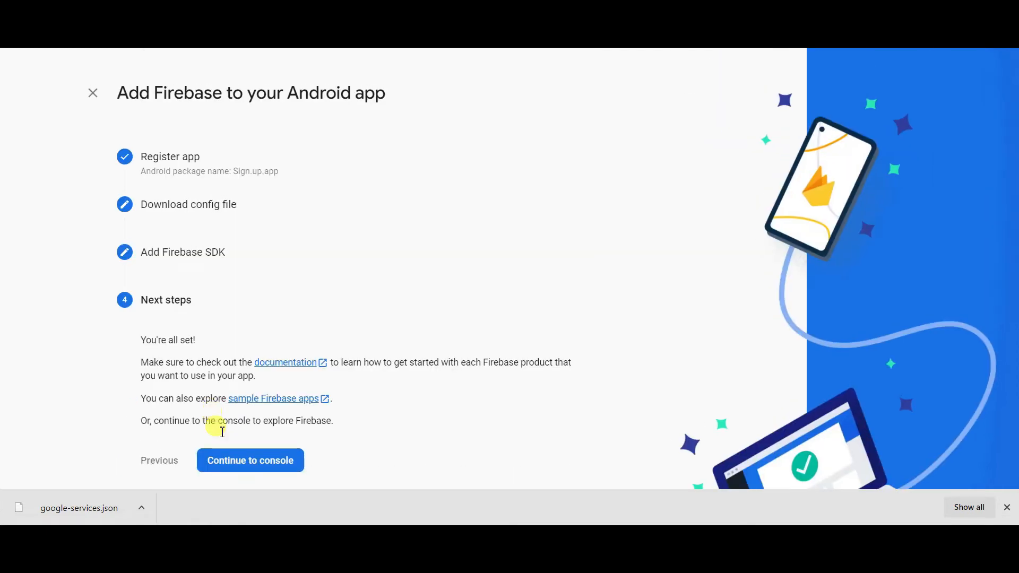
{"action": "left_click", "coordinate": [227, 461]}
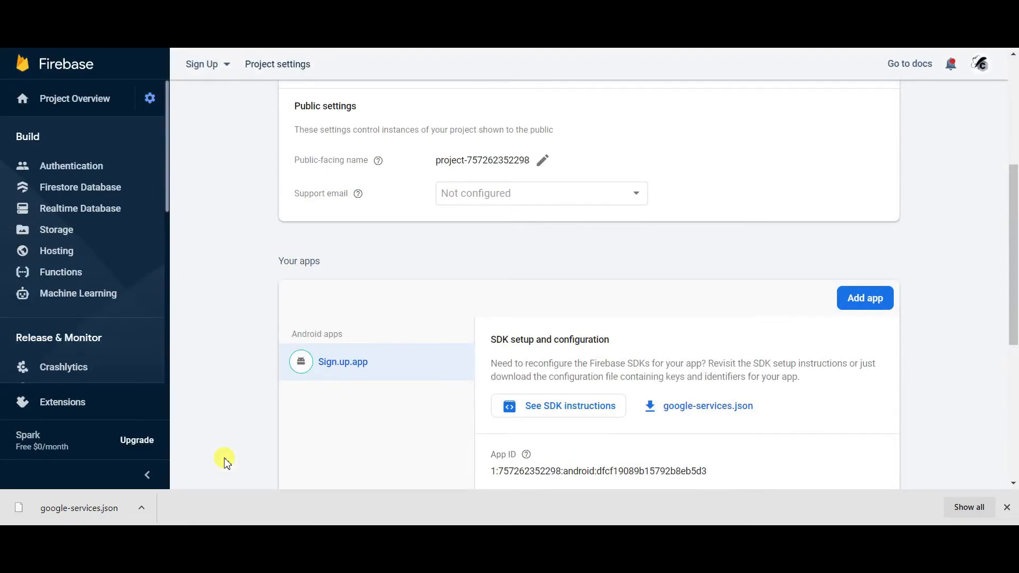
{"action": "left_click_drag", "start_coordinate": [1014, 295], "coordinate": [1013, 416]}
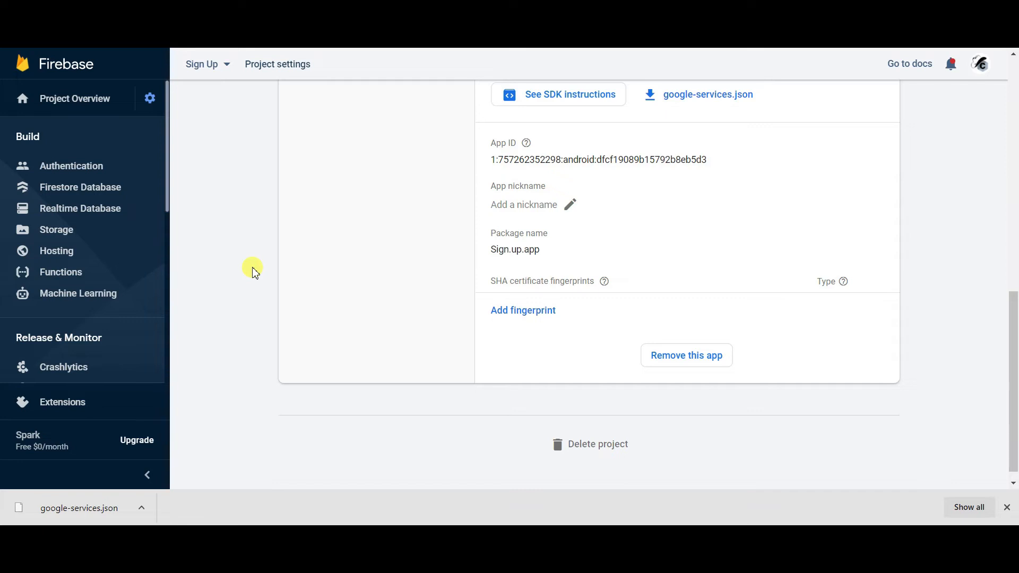
{"action": "left_click", "coordinate": [172, 47]}
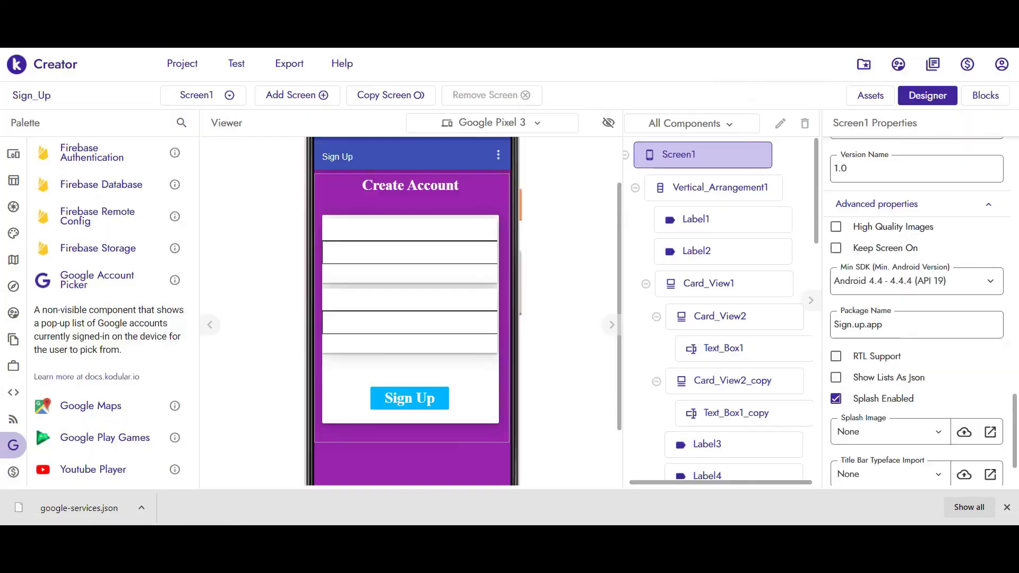
{"action": "left_click", "coordinate": [1002, 66]}
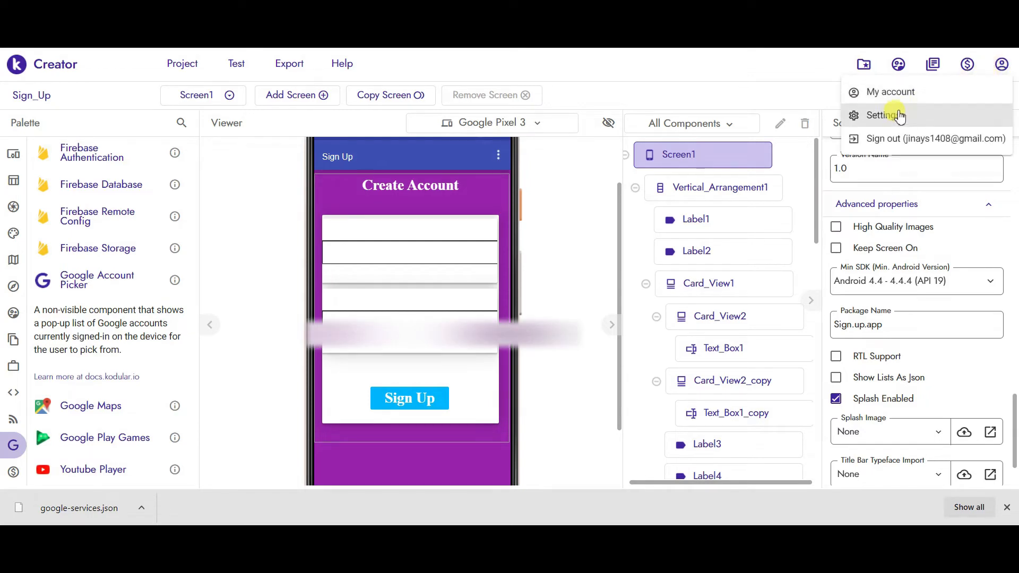
{"action": "left_click", "coordinate": [895, 117]}
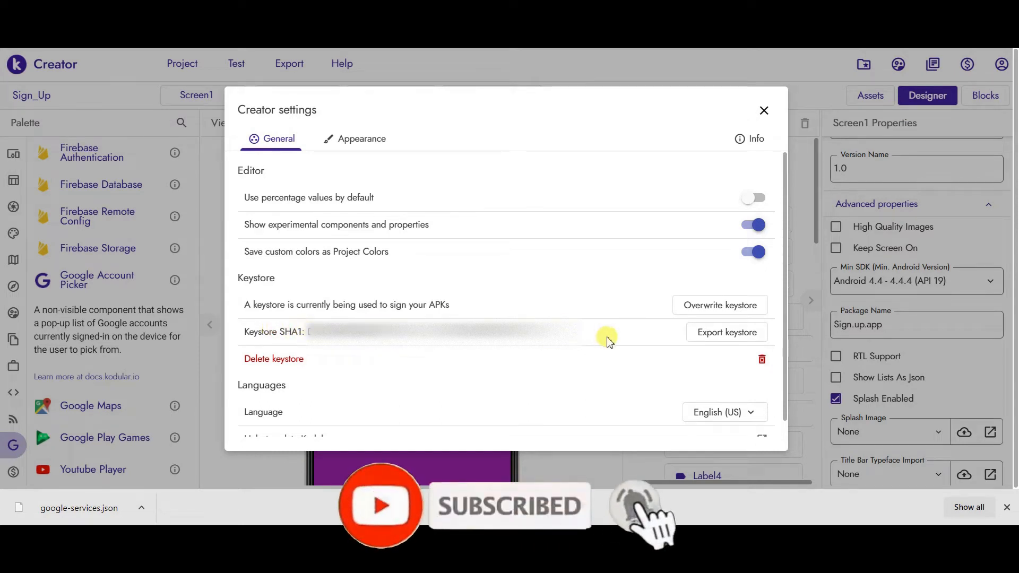
{"action": "left_click_drag", "start_coordinate": [308, 332], "coordinate": [603, 341]}
{"action": "left_click", "coordinate": [380, 320]}
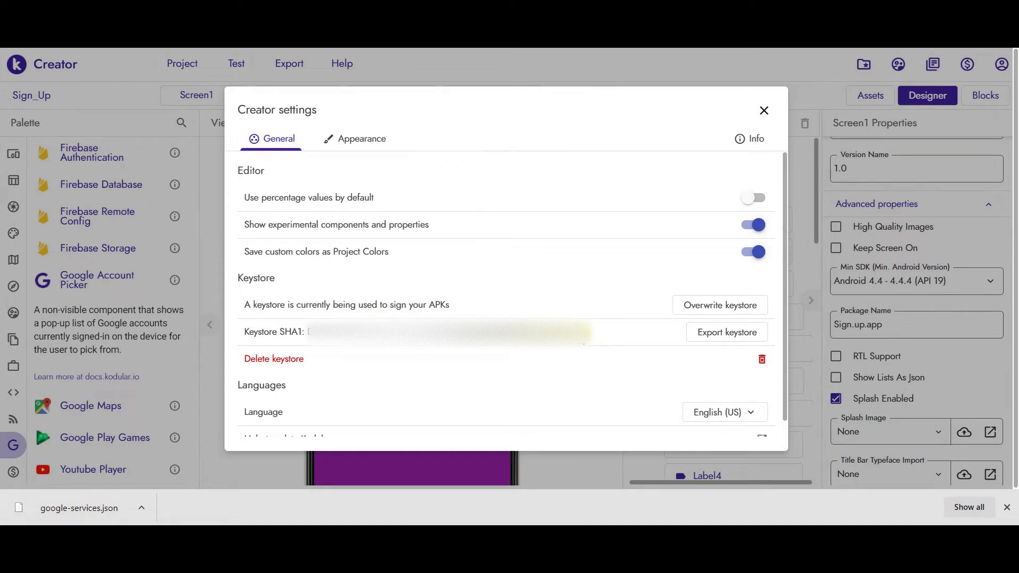
{"action": "left_click", "coordinate": [762, 112]}
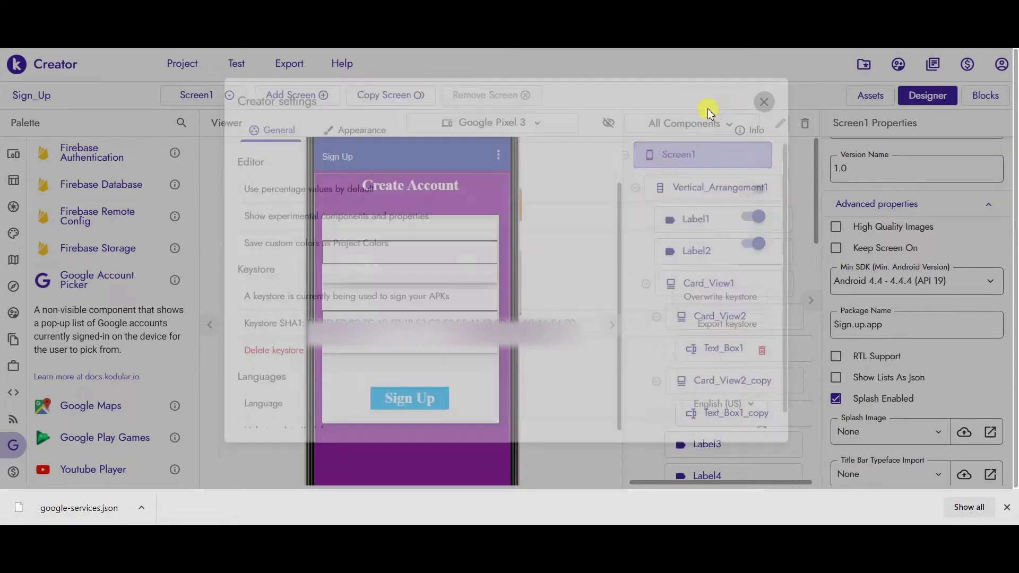
- Open MIT App Inventor in a new tab and sign in with the Google account
{"action": "key", "text": "ctrl+Tab"}
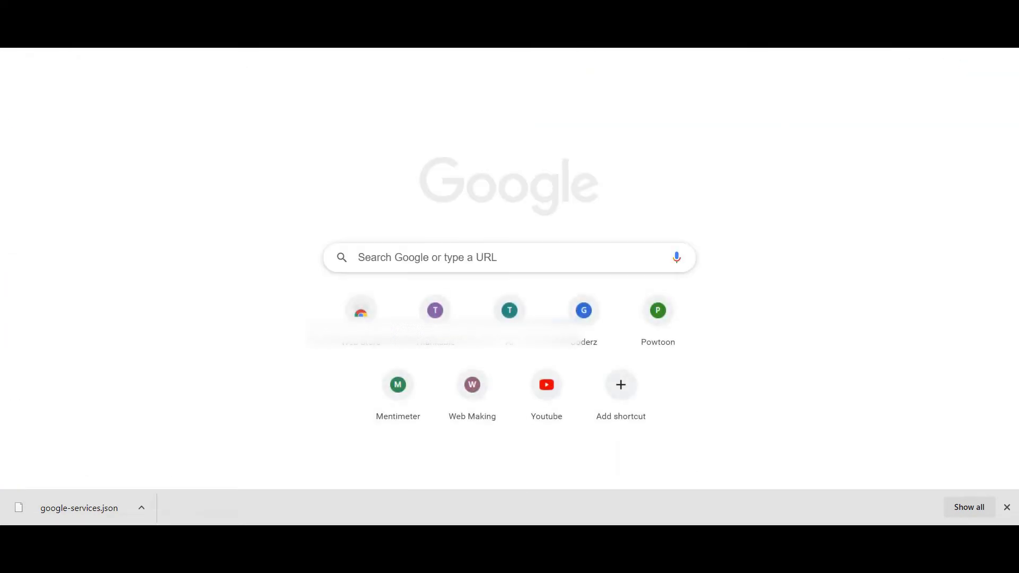
{"action": "key", "text": "Return"}
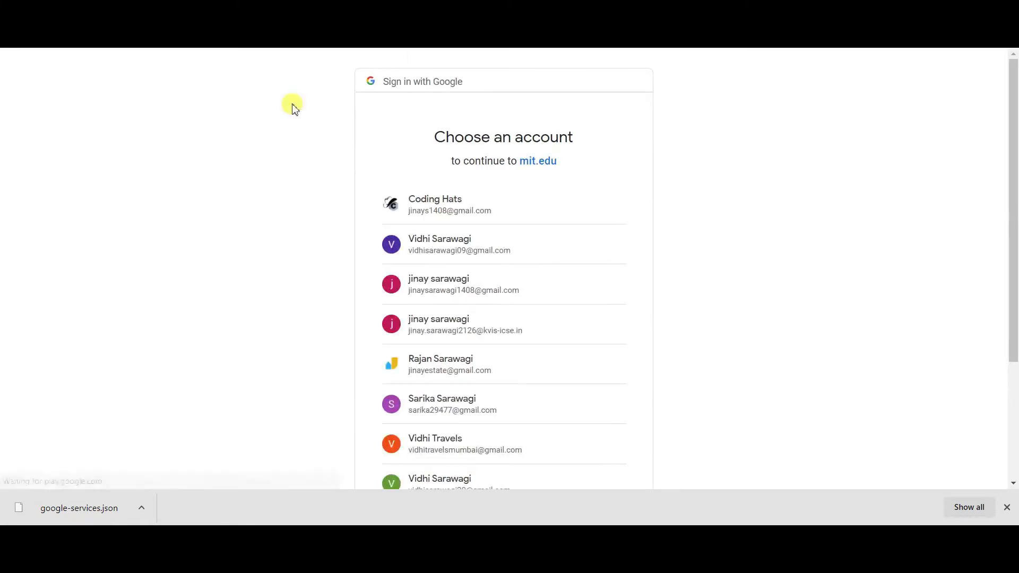
{"action": "left_click", "coordinate": [402, 206]}
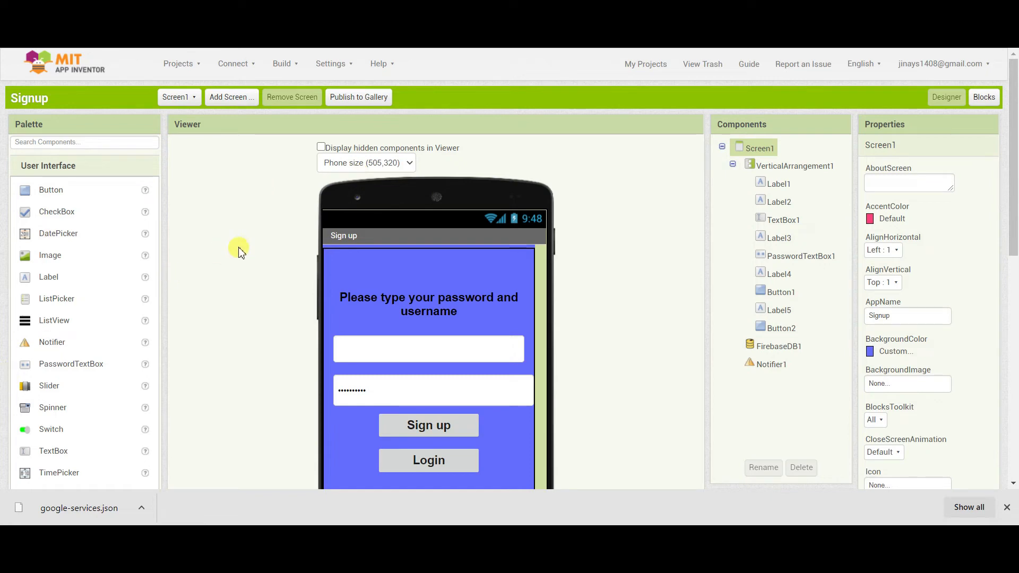
- Open Screen_Recorder from My projects and export the keystore as android.keystore
{"action": "left_click", "coordinate": [177, 66]}
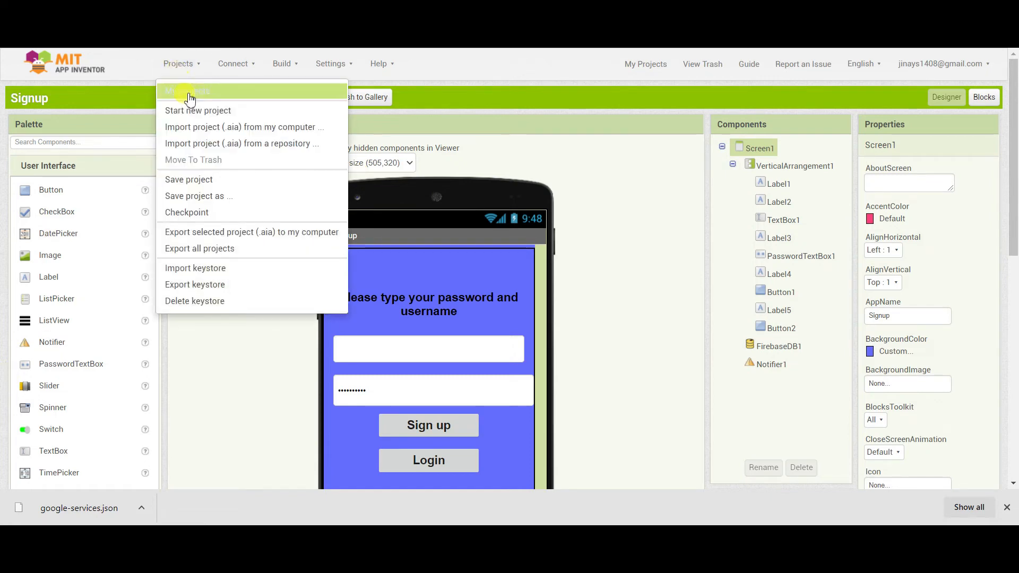
{"action": "left_click", "coordinate": [186, 92]}
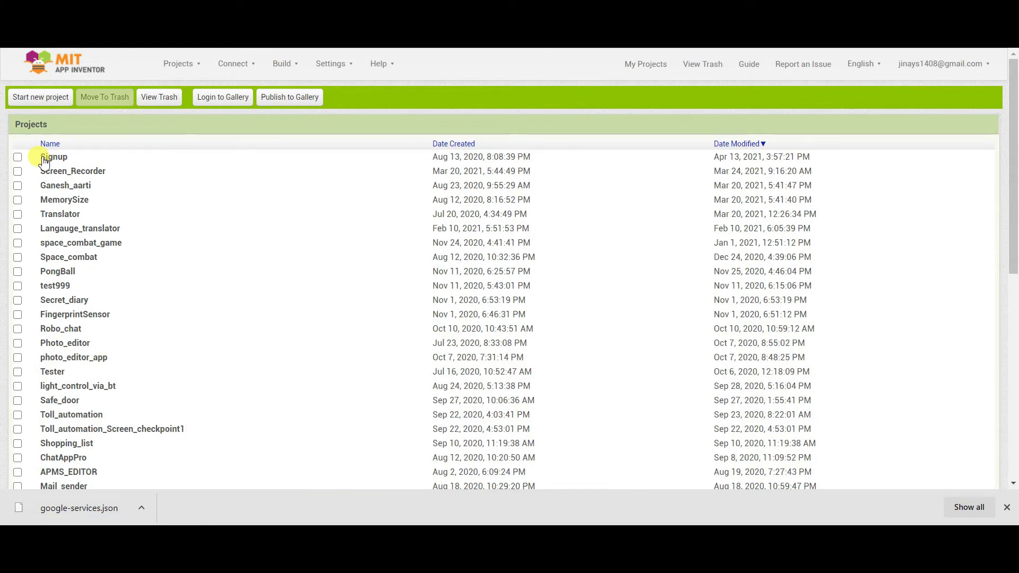
{"action": "left_click", "coordinate": [54, 100]}
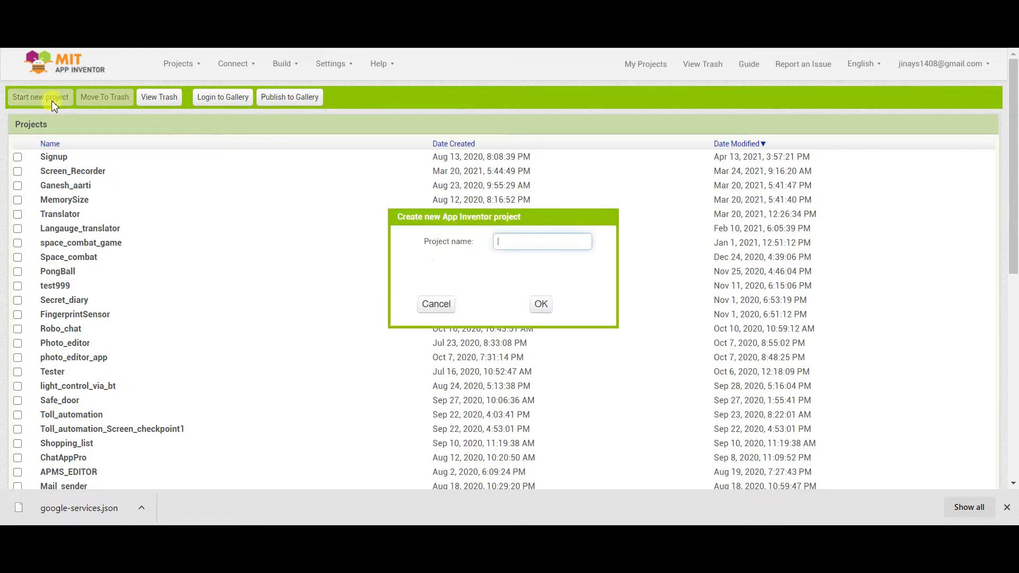
{"action": "left_click", "coordinate": [433, 304]}
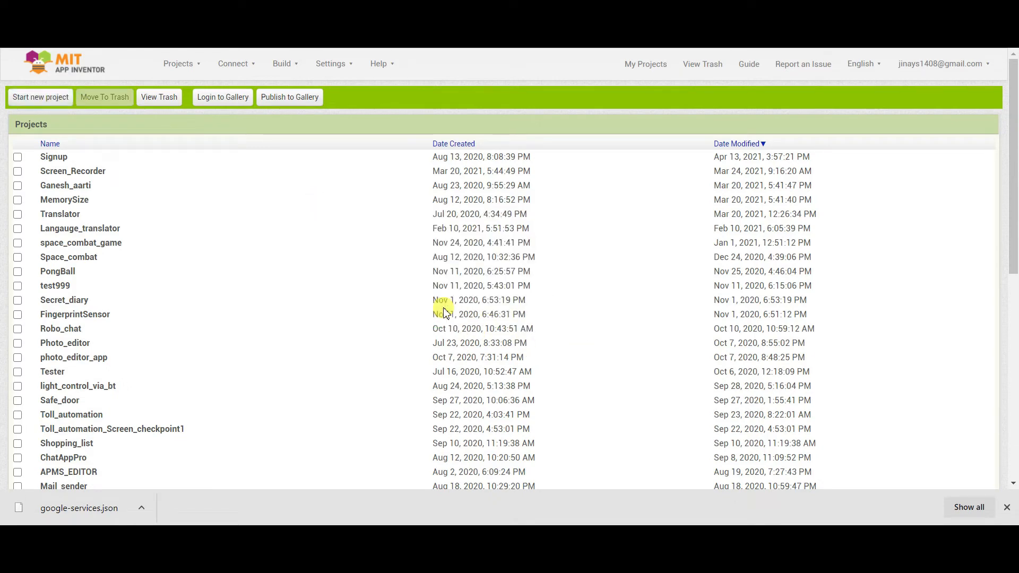
{"action": "left_click", "coordinate": [48, 175]}
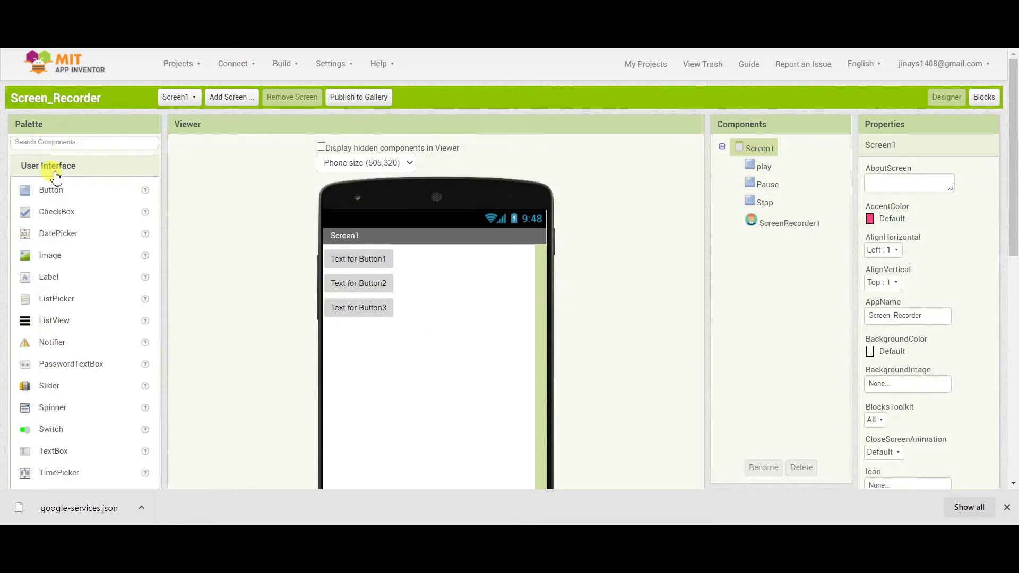
{"action": "left_click", "coordinate": [183, 66]}
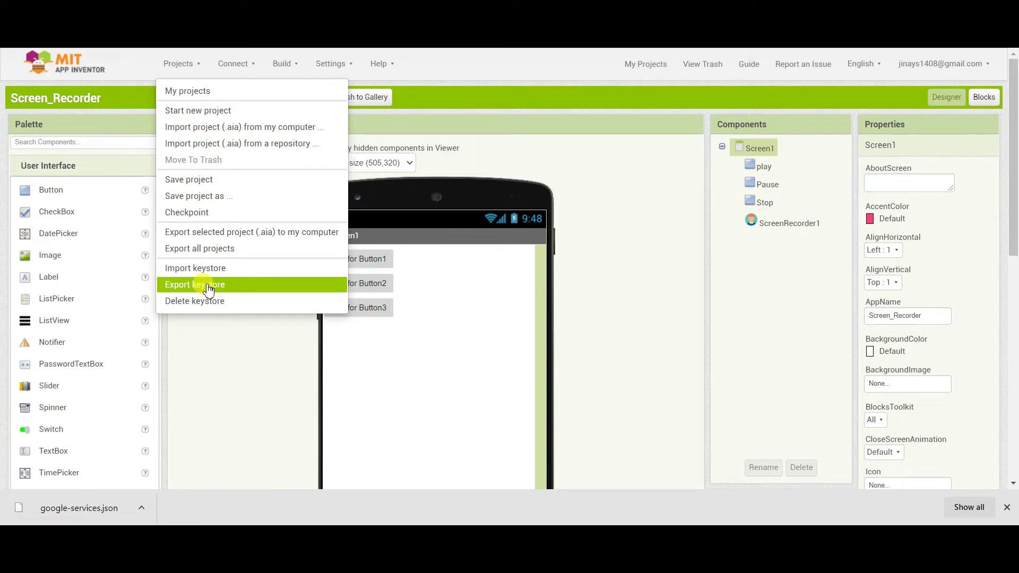
{"action": "left_click", "coordinate": [208, 289]}
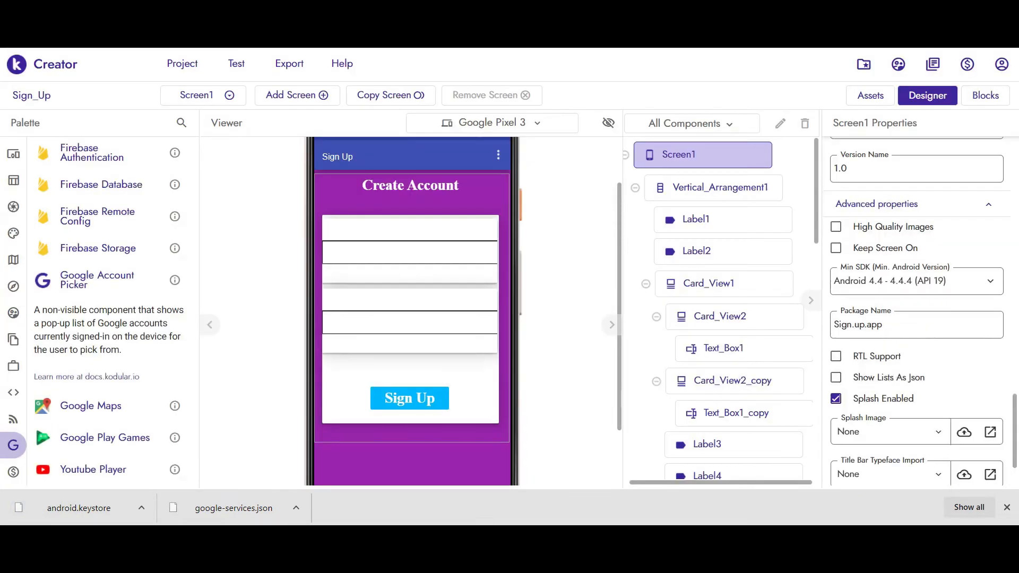
- Export the Kodular signing keystore from Account > Settings as android (1).keystore
{"action": "left_click", "coordinate": [1001, 65]}
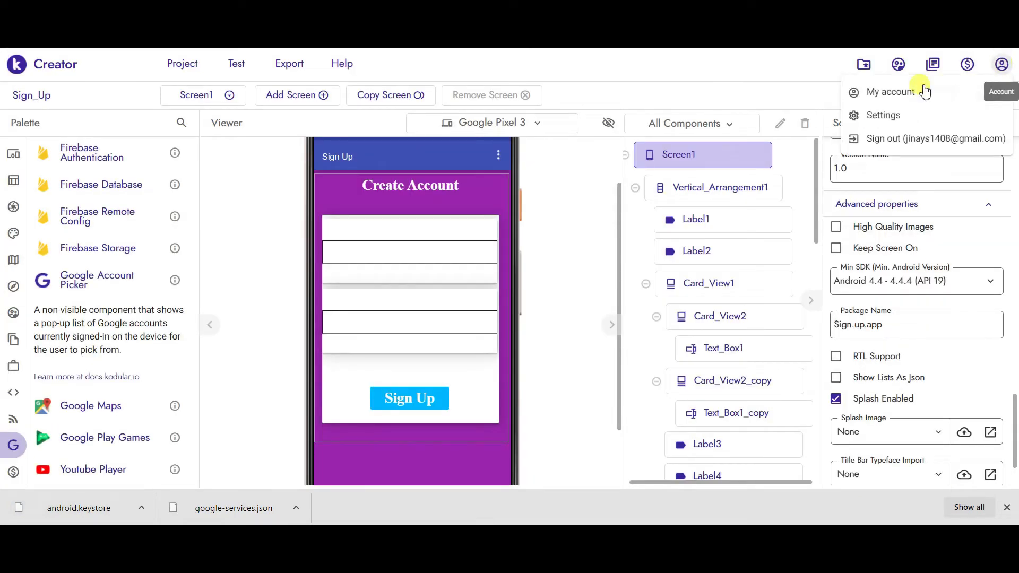
{"action": "left_click", "coordinate": [882, 116]}
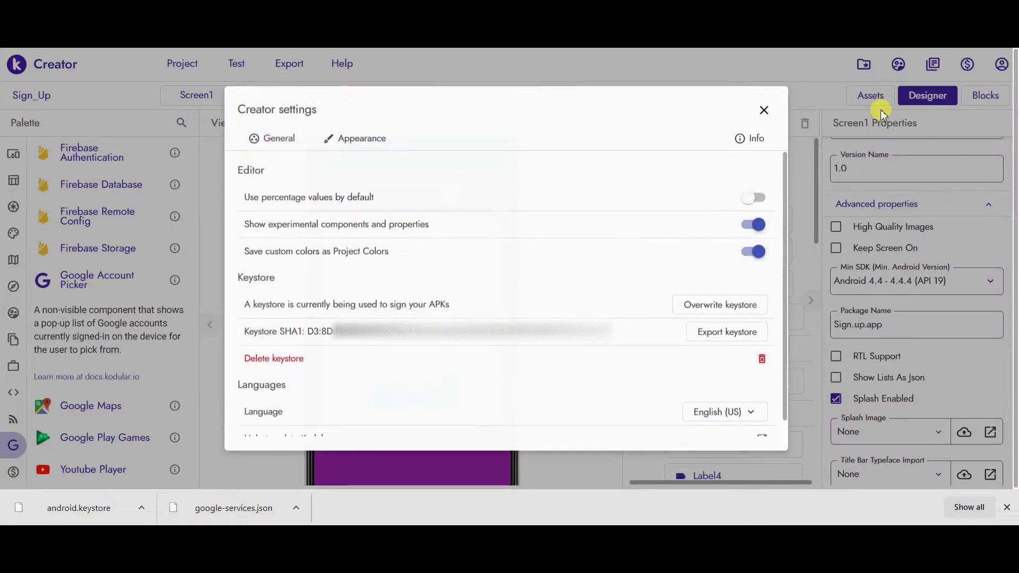
{"action": "left_click", "coordinate": [705, 339]}
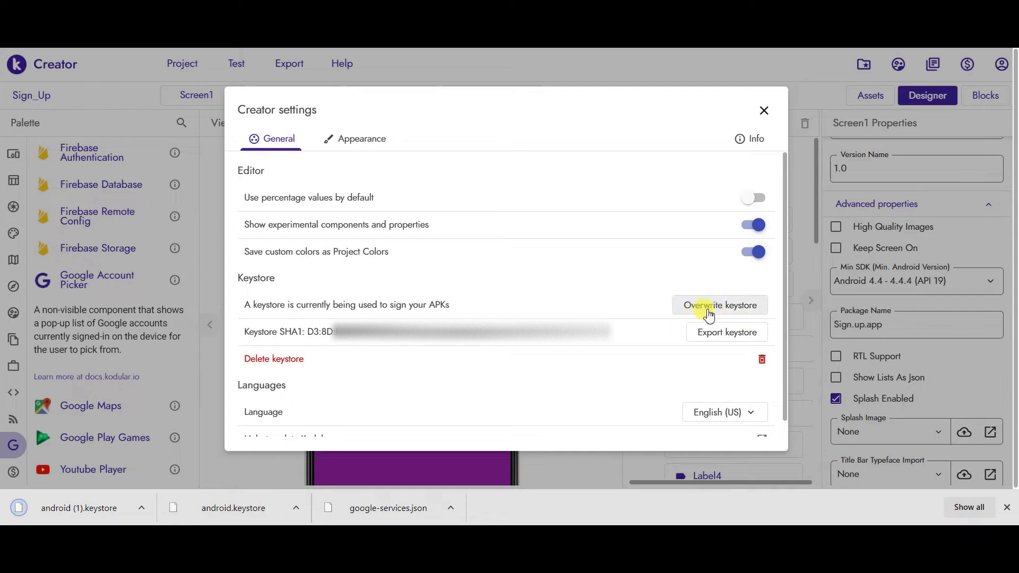
- Begin deleting the keystore, then cancel so the existing keystore stays in place
{"action": "left_click", "coordinate": [276, 361]}
{"action": "left_click", "coordinate": [618, 346]}
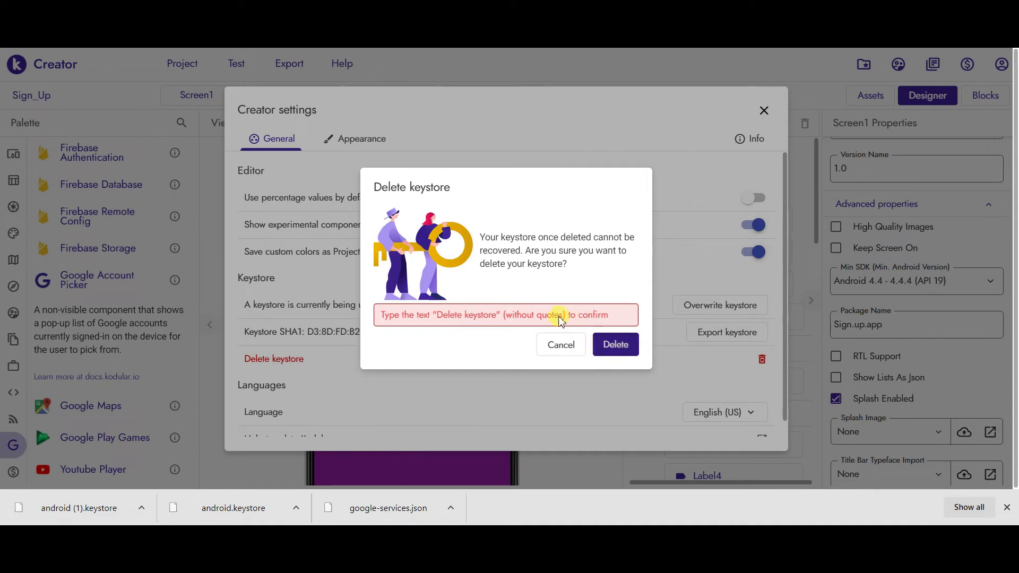
{"action": "left_click", "coordinate": [562, 345]}
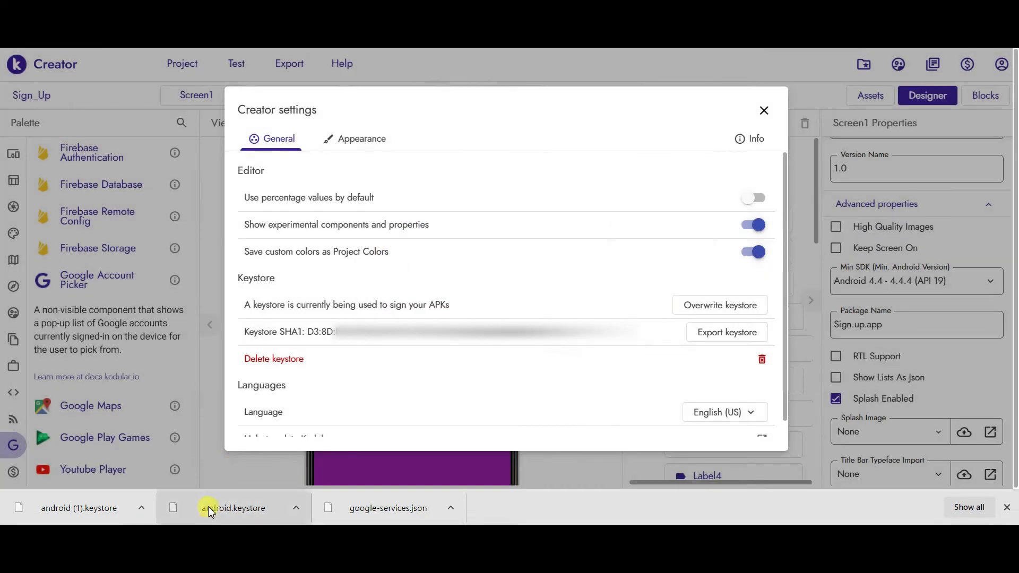
- Try replacing the Creator keystore with the downloaded android.keystore file, then cancel the import
{"action": "left_click", "coordinate": [702, 307]}
{"action": "left_click", "coordinate": [599, 356]}
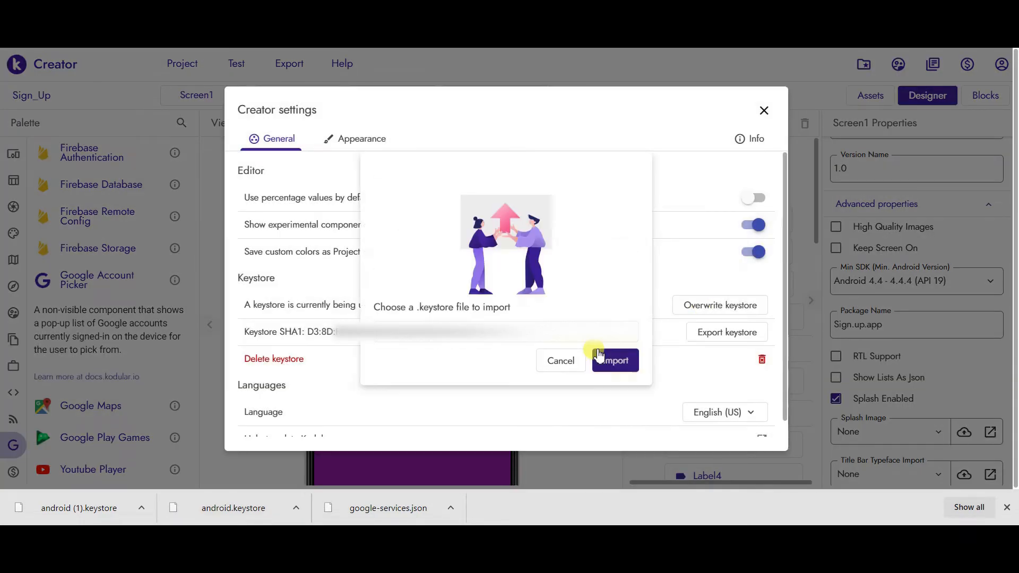
{"action": "left_click", "coordinate": [561, 361]}
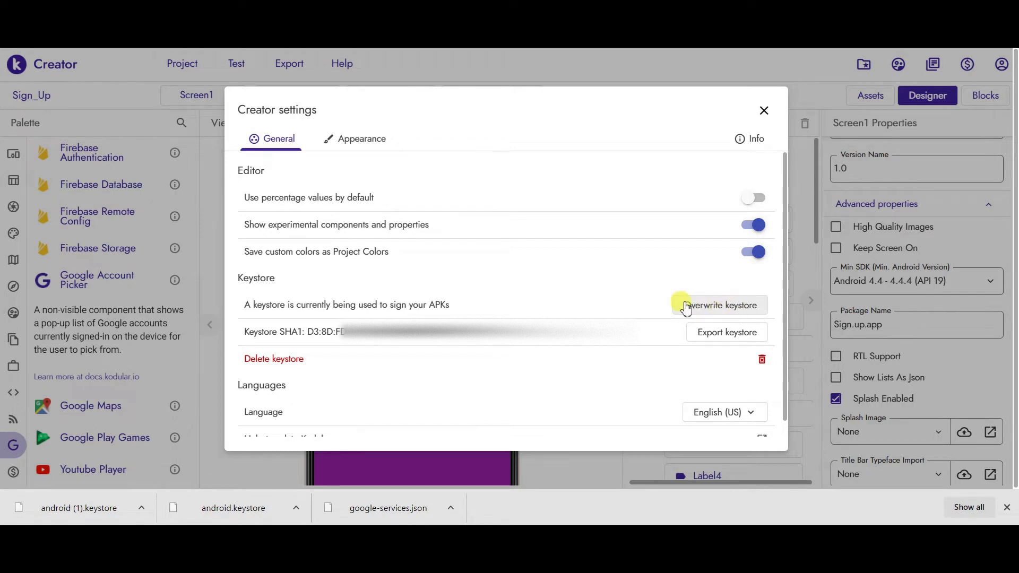
{"action": "left_click", "coordinate": [731, 307]}
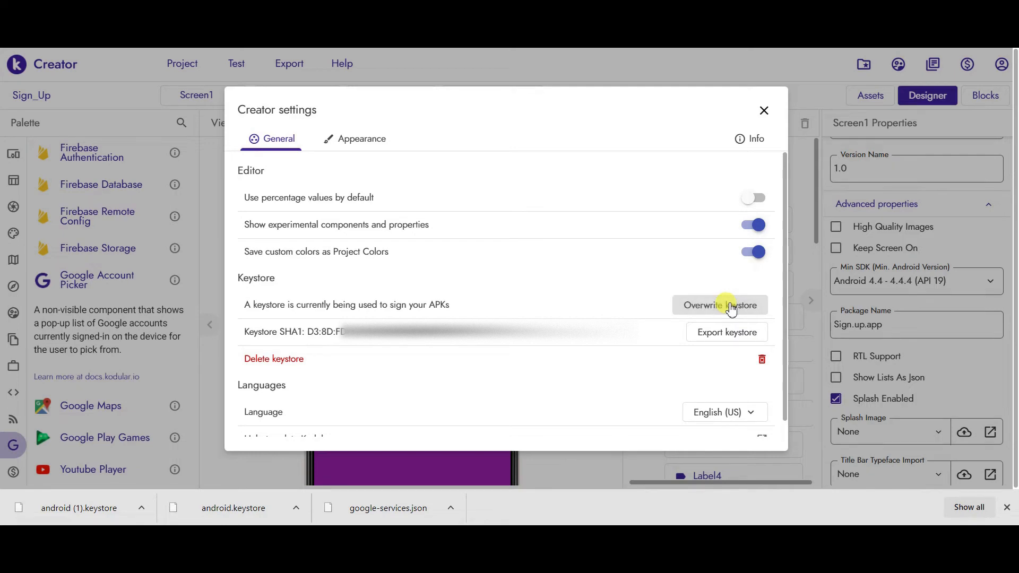
{"action": "left_click", "coordinate": [626, 357]}
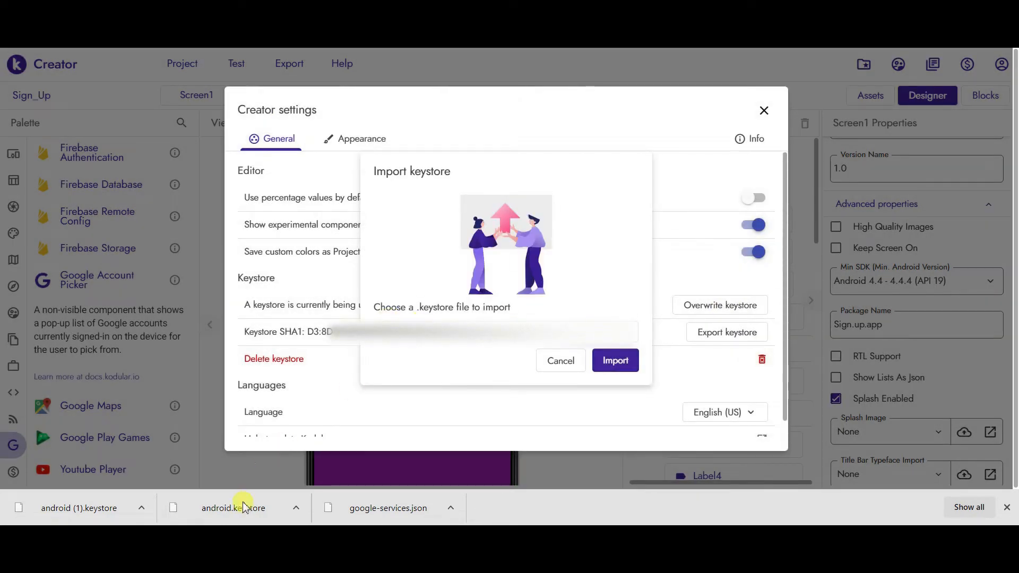
{"action": "left_click_drag", "start_coordinate": [235, 510], "coordinate": [500, 323]}
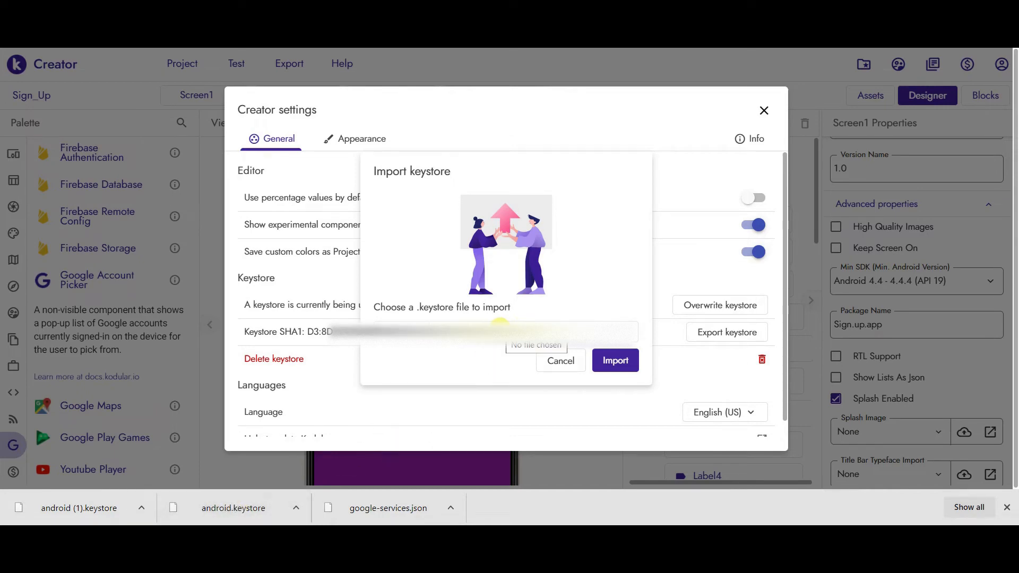
{"action": "left_click", "coordinate": [612, 363]}
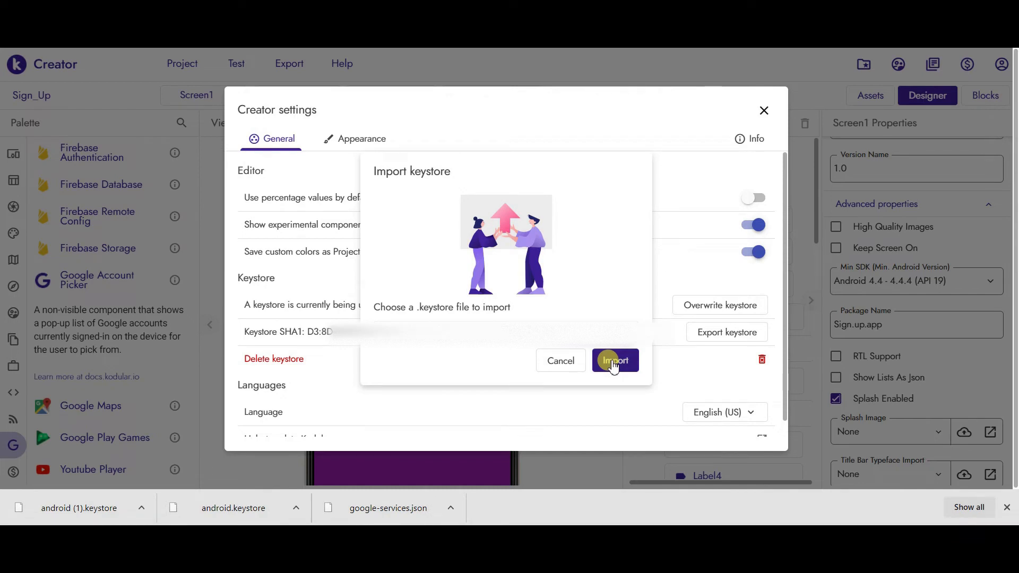
{"action": "left_click", "coordinate": [573, 364]}
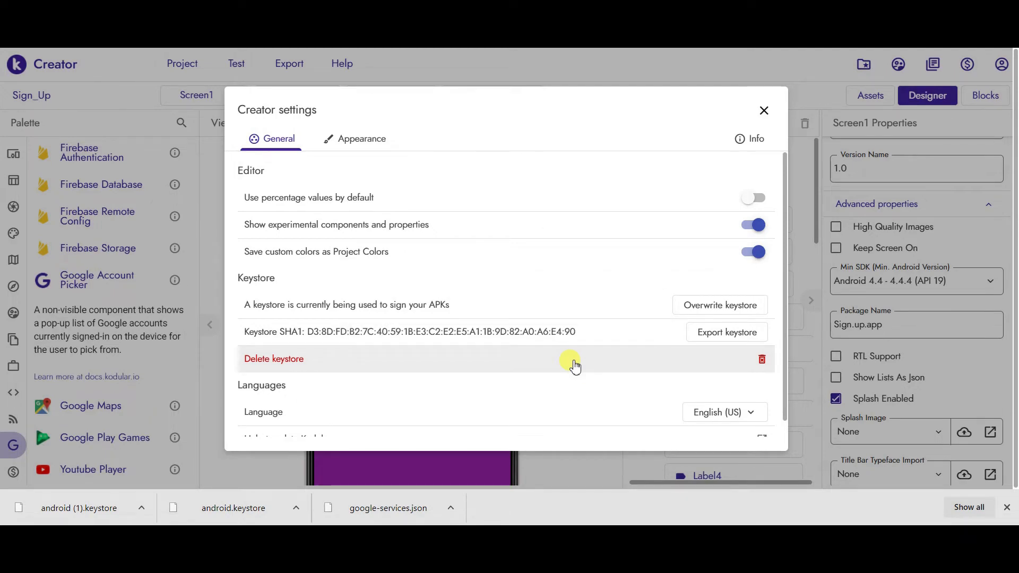
- Reopen Creator settings and copy the keystore SHA1 fingerprint
{"action": "left_click", "coordinate": [764, 112]}
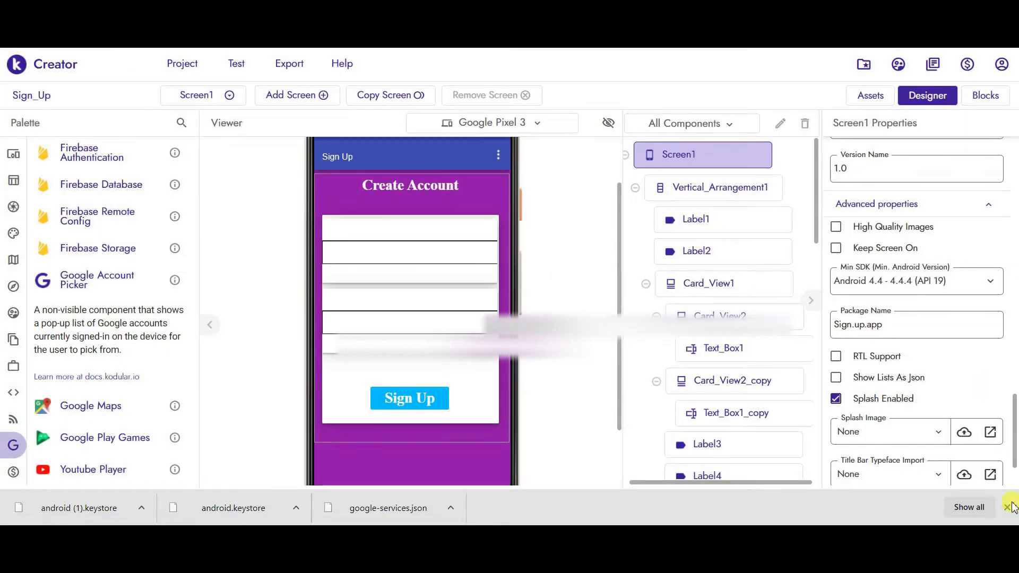
{"action": "left_click", "coordinate": [1007, 507]}
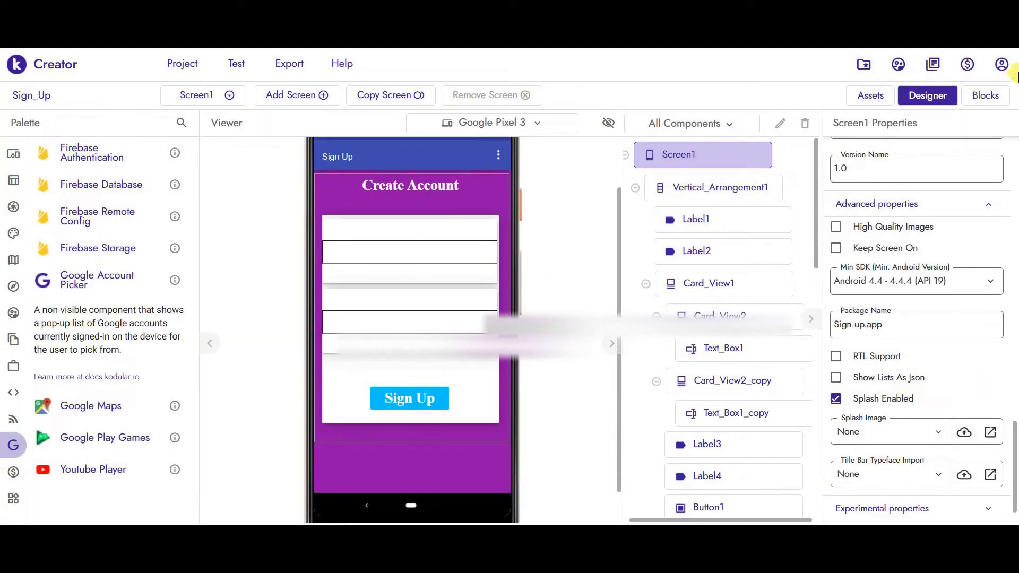
{"action": "left_click", "coordinate": [1001, 63]}
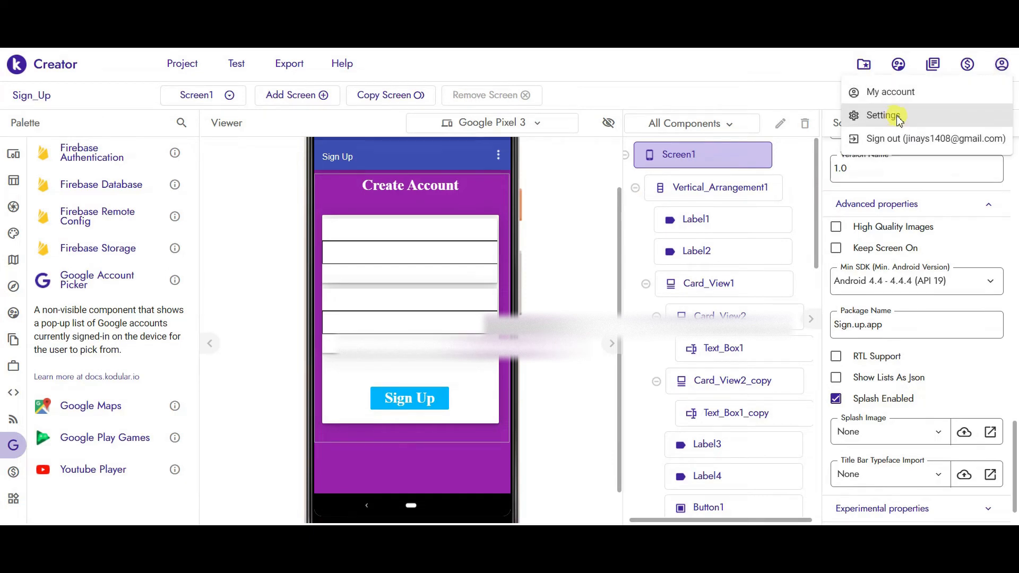
{"action": "left_click", "coordinate": [898, 117]}
{"action": "left_click_drag", "start_coordinate": [311, 351], "coordinate": [595, 354]}
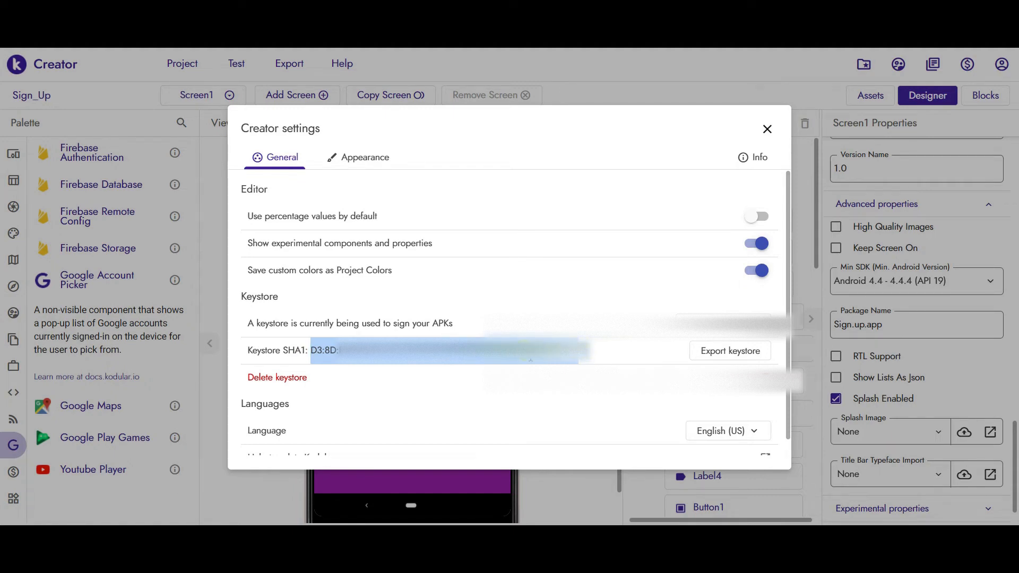
{"action": "right_click", "coordinate": [530, 355]}
{"action": "left_click", "coordinate": [554, 366]}
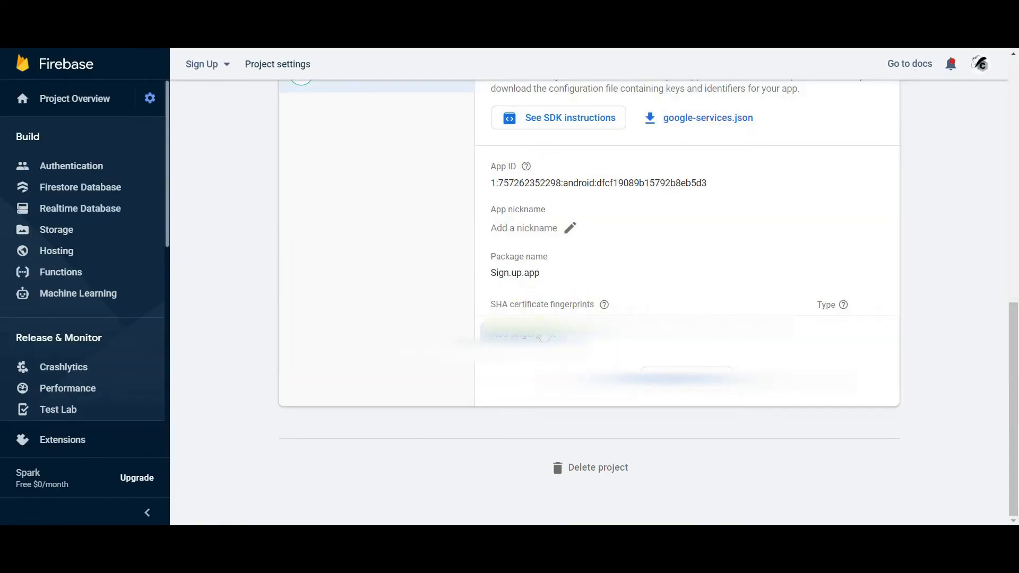
- Save the copied SHA1 as a new certificate fingerprint for Sign.up.app
{"action": "left_click", "coordinate": [520, 335]}
{"action": "left_click", "coordinate": [508, 396]}
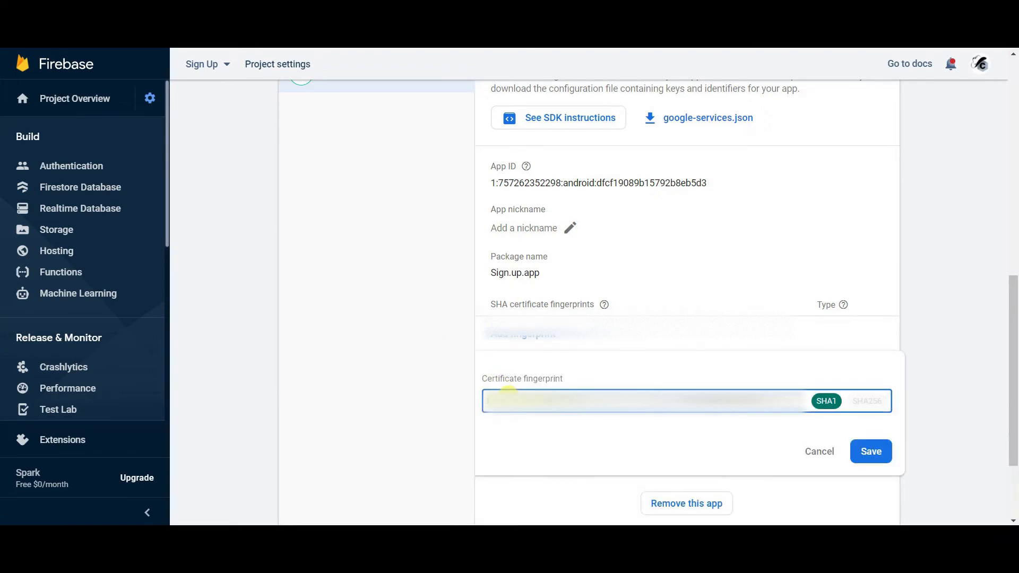
{"action": "left_click", "coordinate": [873, 454]}
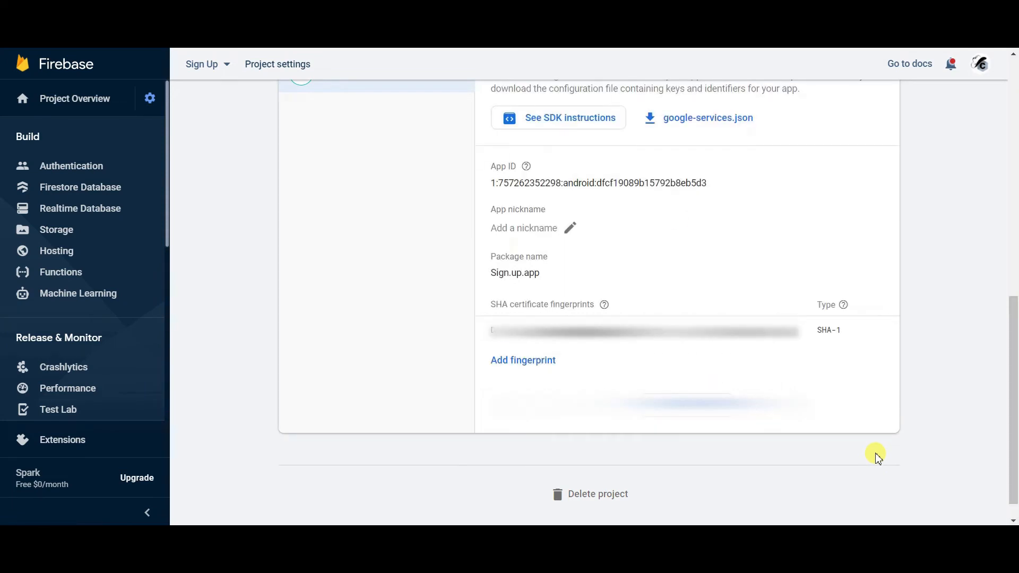
{"action": "left_click_drag", "start_coordinate": [1013, 420], "coordinate": [1014, 195]}
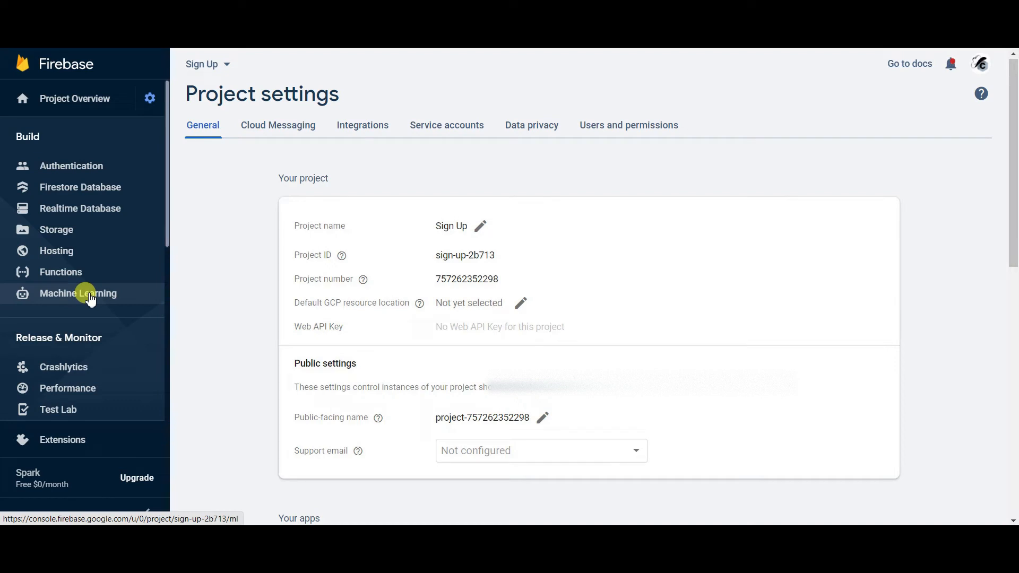
- Open Authentication and get it started for the Sign Up project
{"action": "left_click", "coordinate": [60, 167]}
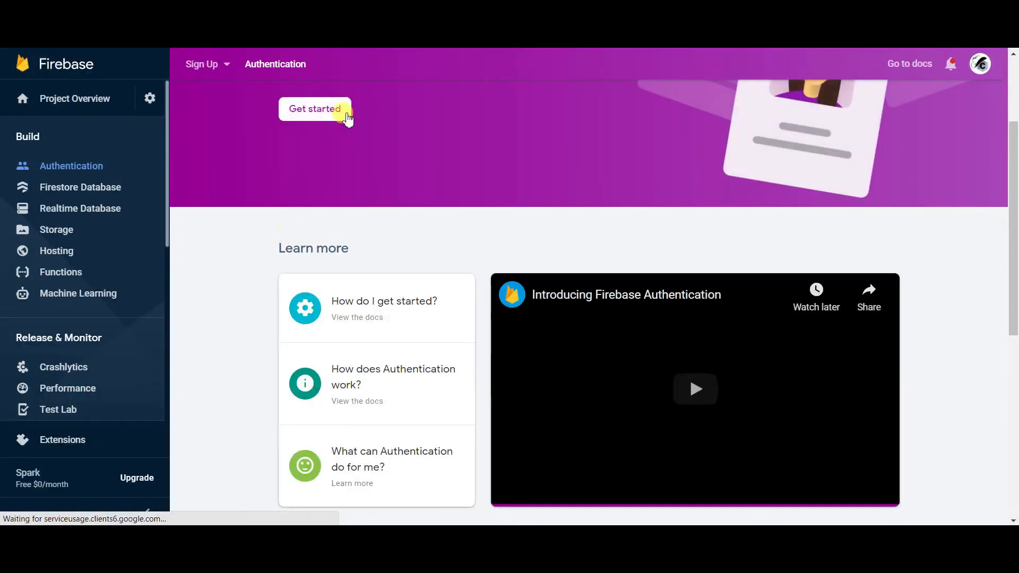
{"action": "left_click_drag", "start_coordinate": [1014, 234], "coordinate": [1014, 131]}
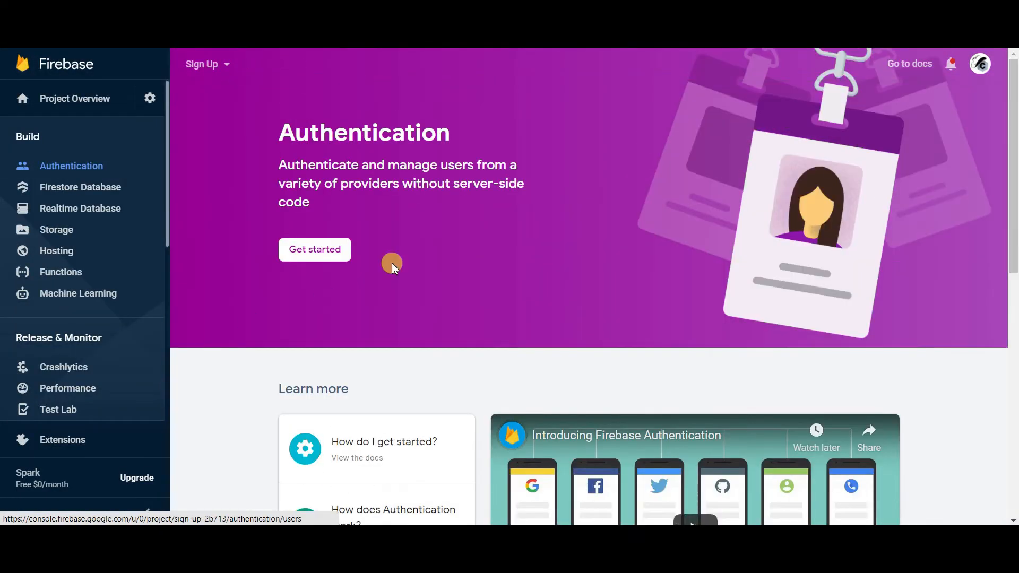
{"action": "left_click", "coordinate": [310, 250]}
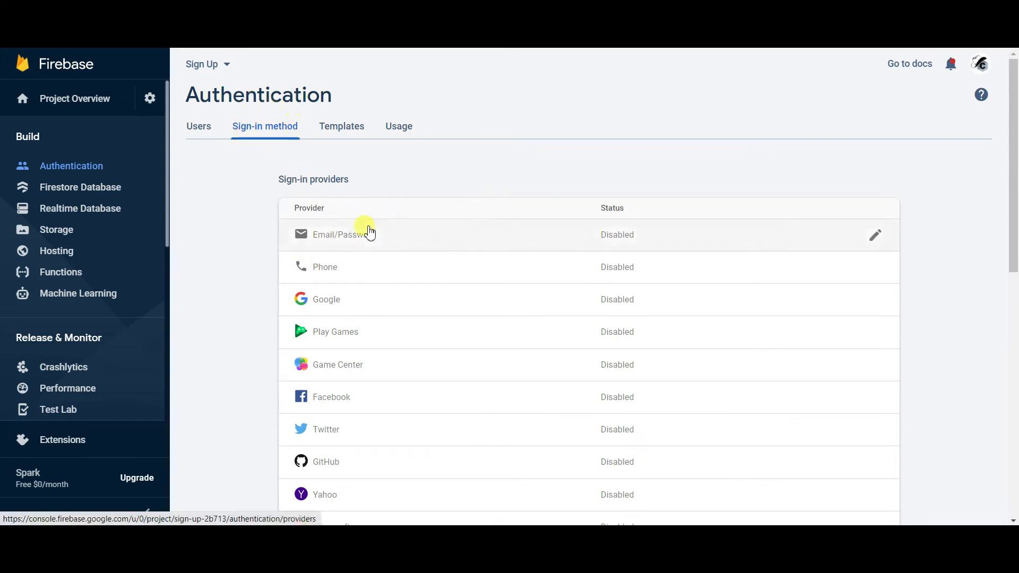
{"action": "left_click_drag", "start_coordinate": [1010, 170], "coordinate": [1013, 218]}
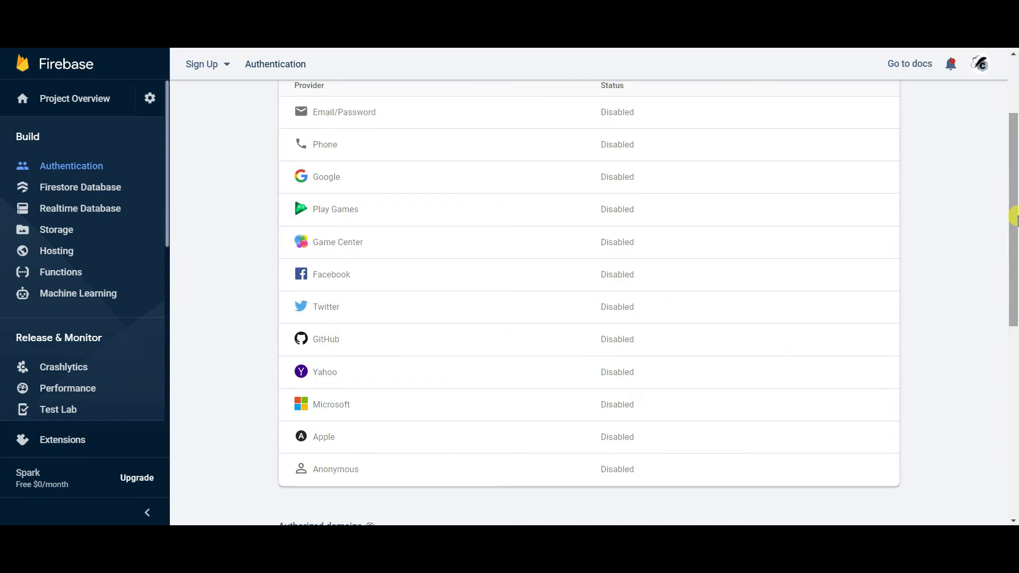
{"action": "left_click_drag", "start_coordinate": [1017, 199], "coordinate": [1017, 141]}
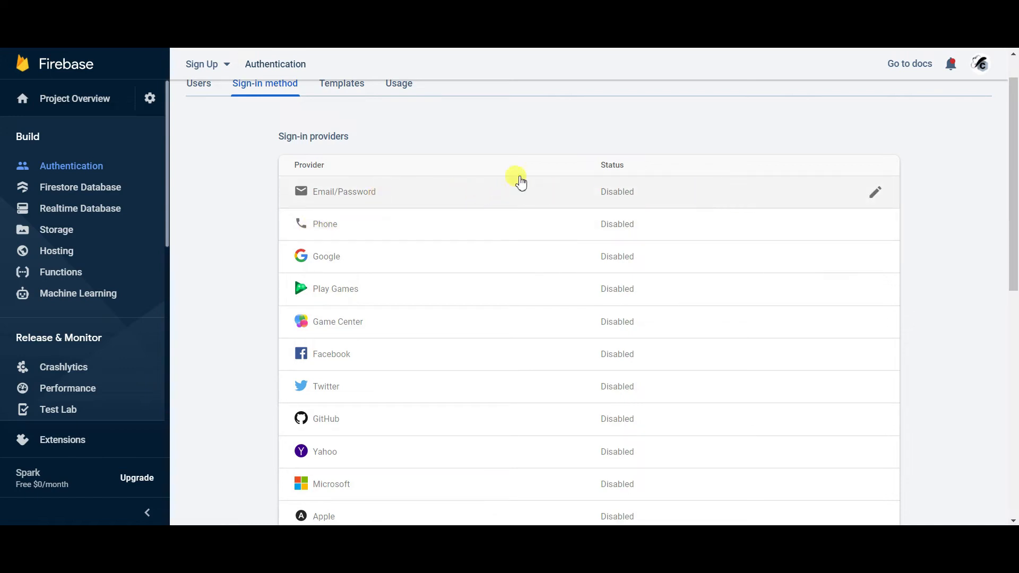
- Enable the Email/Password sign-in provider and save it
{"action": "left_click", "coordinate": [466, 194]}
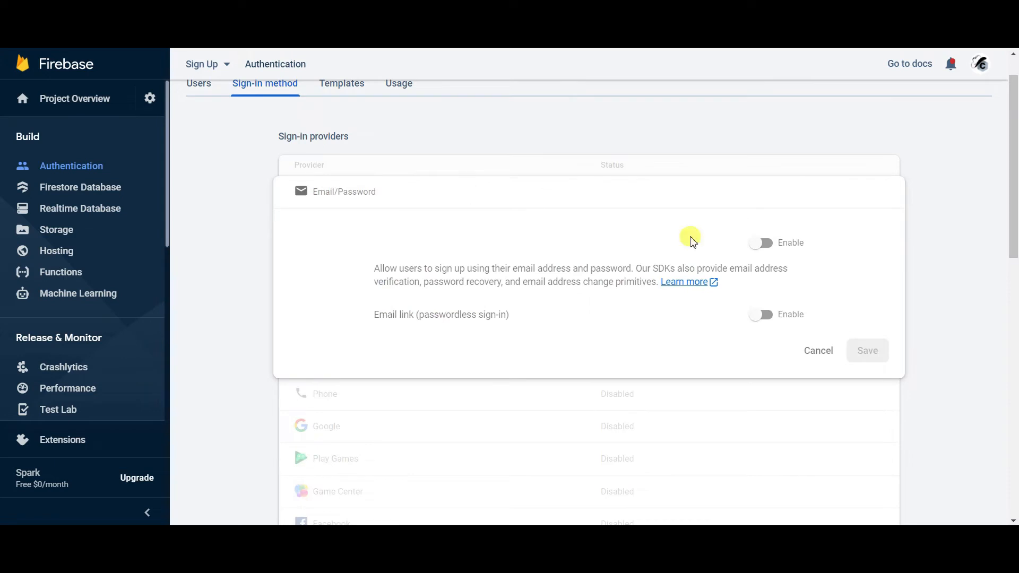
{"action": "left_click", "coordinate": [758, 245]}
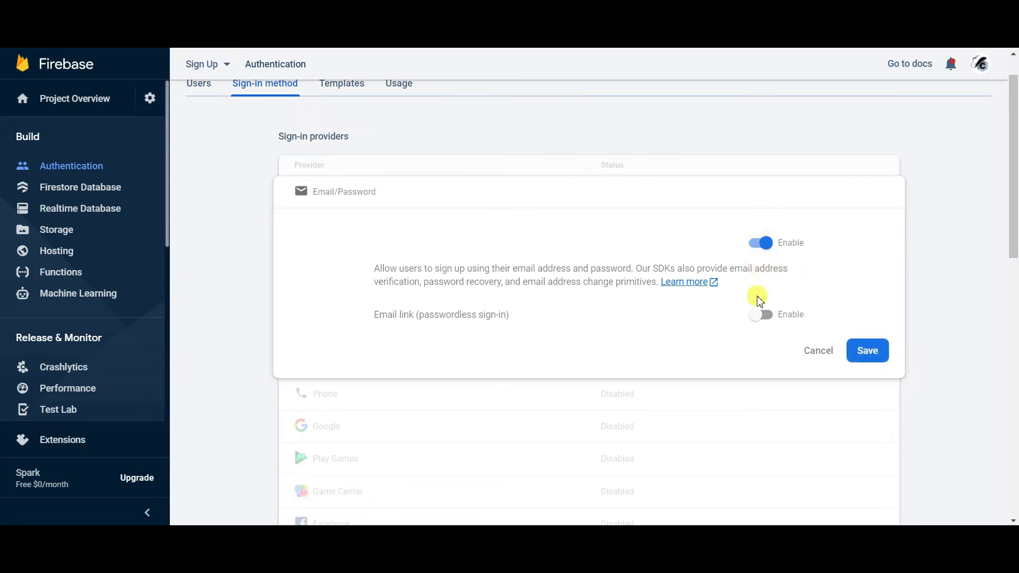
{"action": "left_click", "coordinate": [865, 351]}
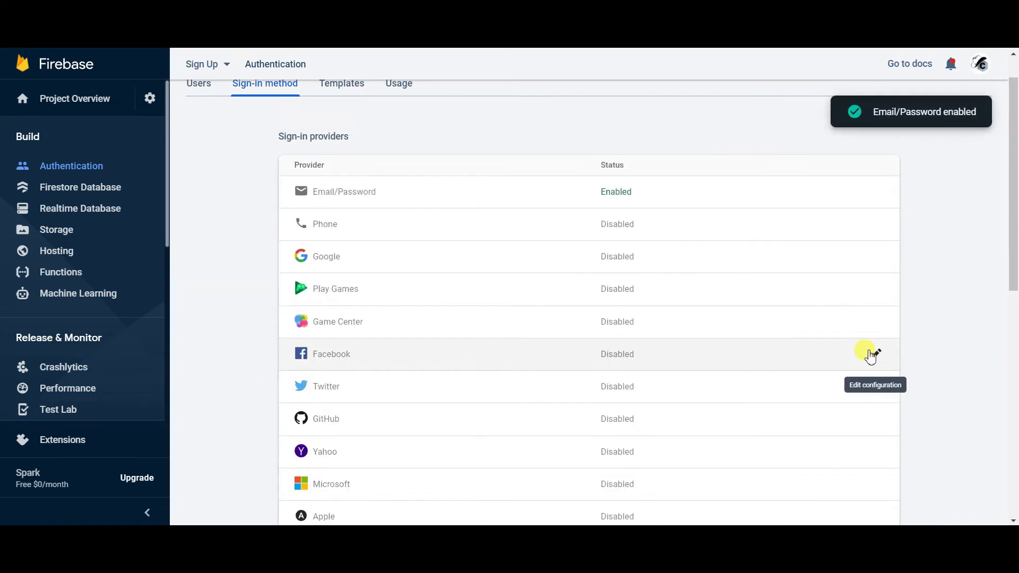
{"action": "left_click_drag", "start_coordinate": [1014, 196], "coordinate": [1014, 137]}
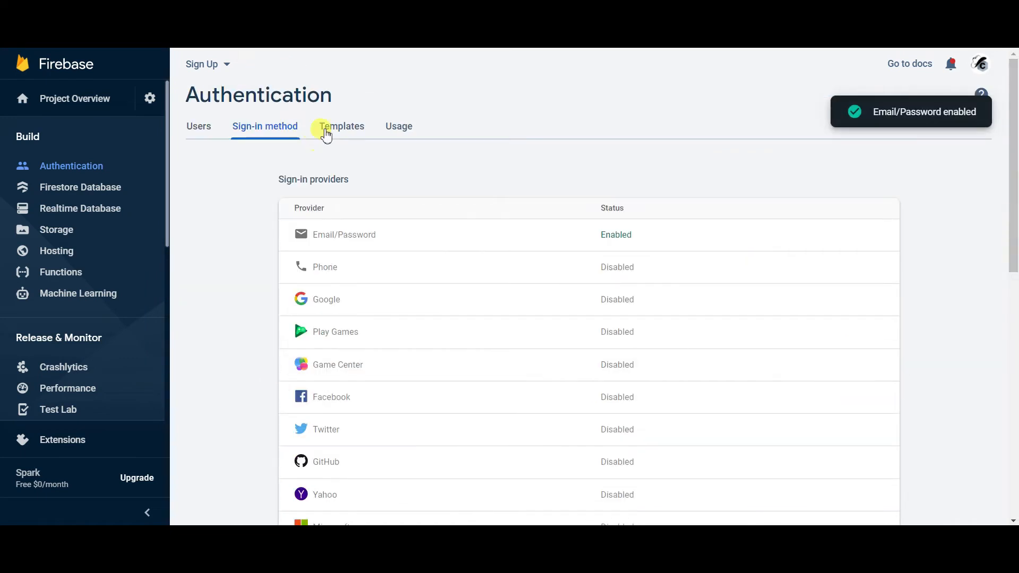
{"action": "left_click", "coordinate": [325, 127]}
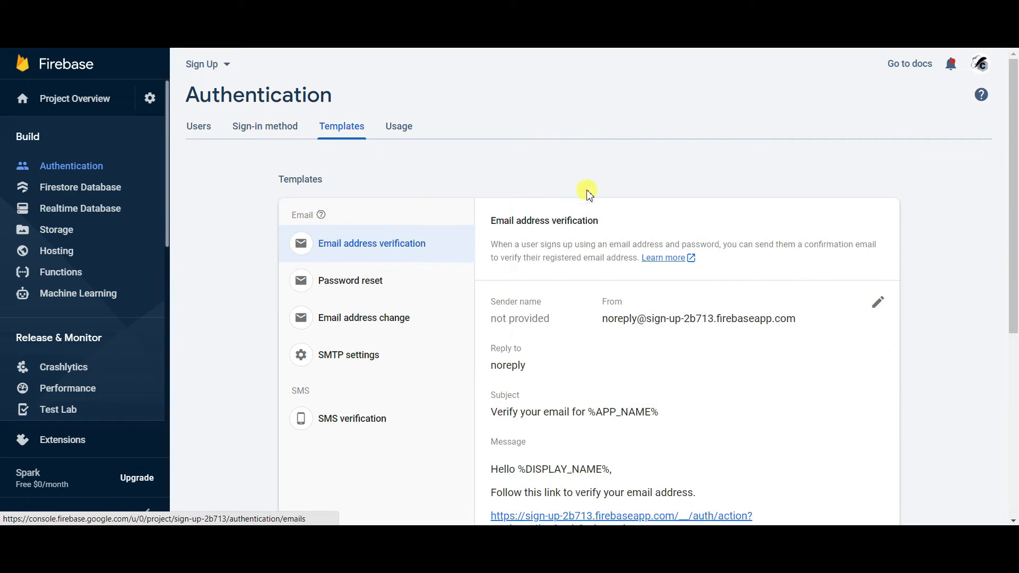
- Open the Password reset email template under Templates and start editing it
{"action": "left_click", "coordinate": [283, 129]}
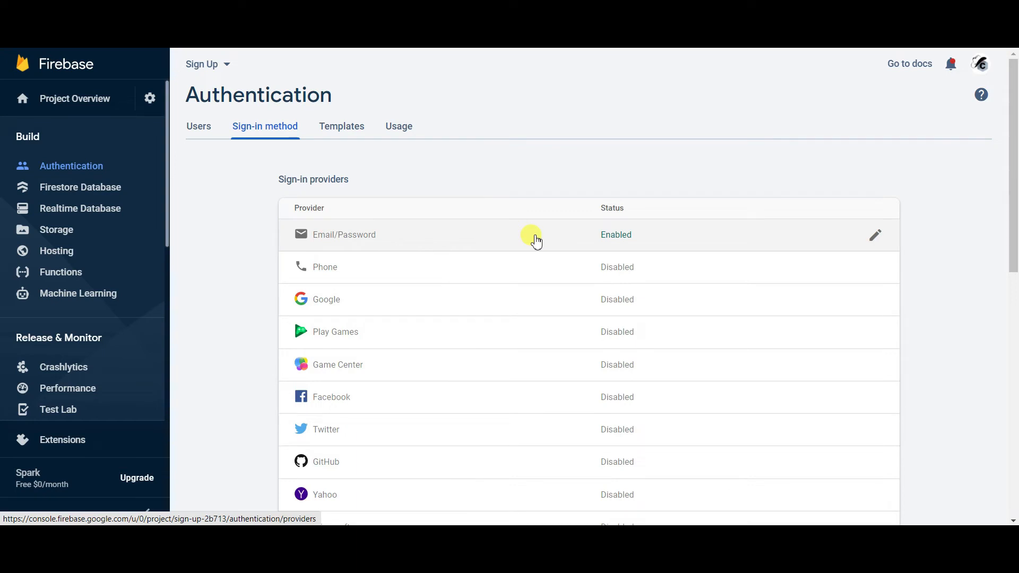
{"action": "left_click", "coordinate": [348, 126]}
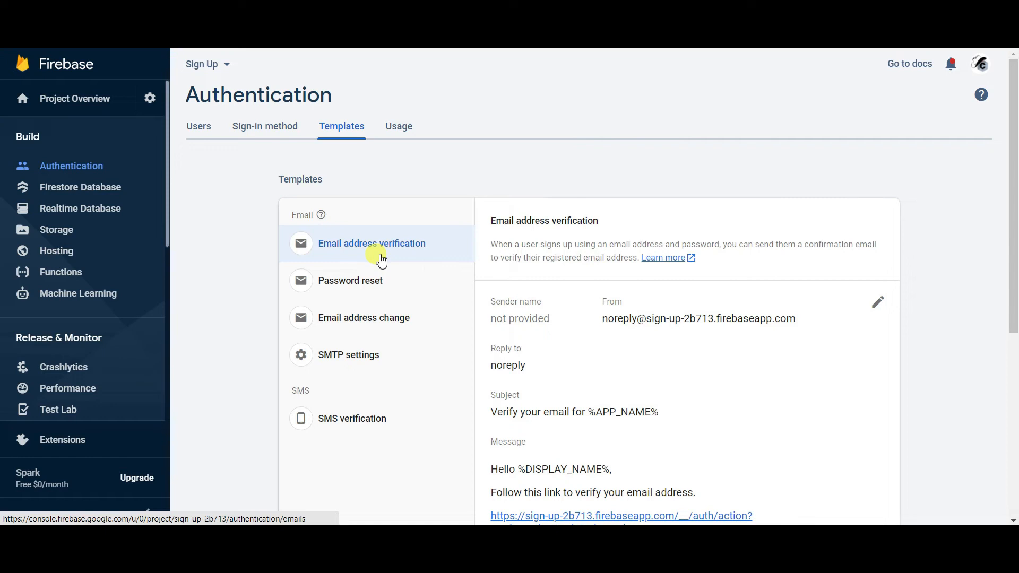
{"action": "left_click", "coordinate": [398, 287]}
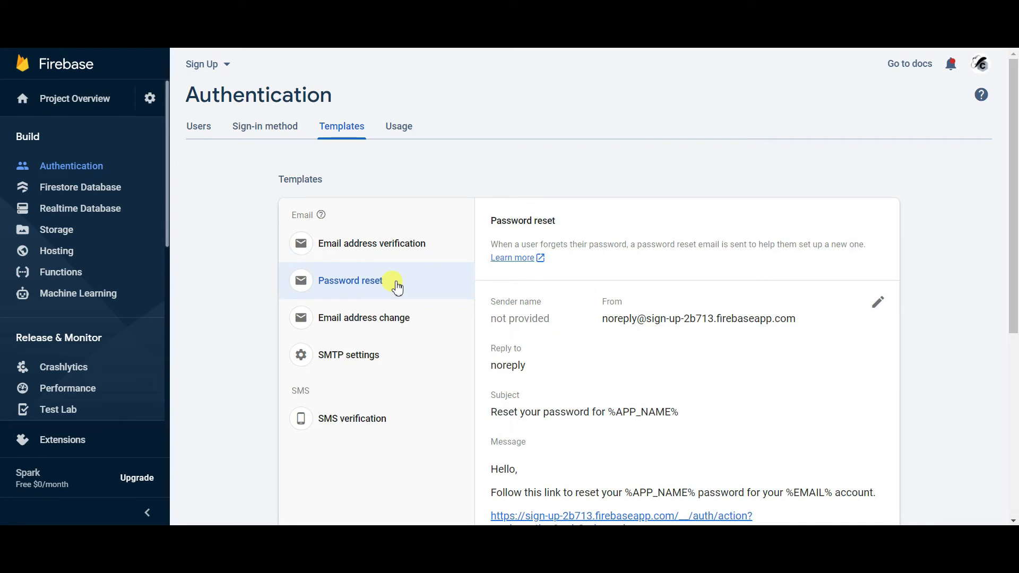
{"action": "left_click_drag", "start_coordinate": [1014, 225], "coordinate": [1013, 291]}
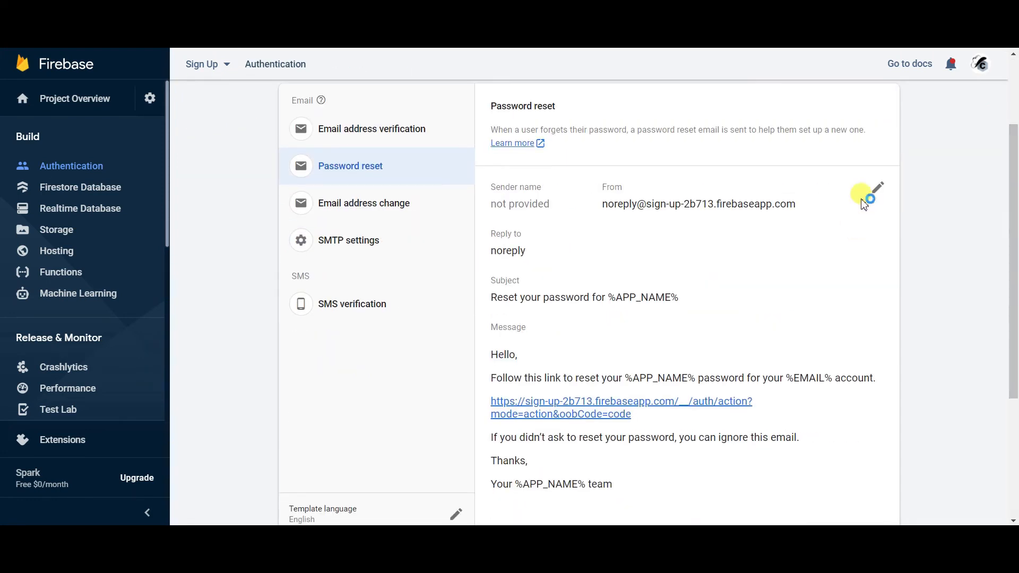
{"action": "left_click", "coordinate": [877, 188]}
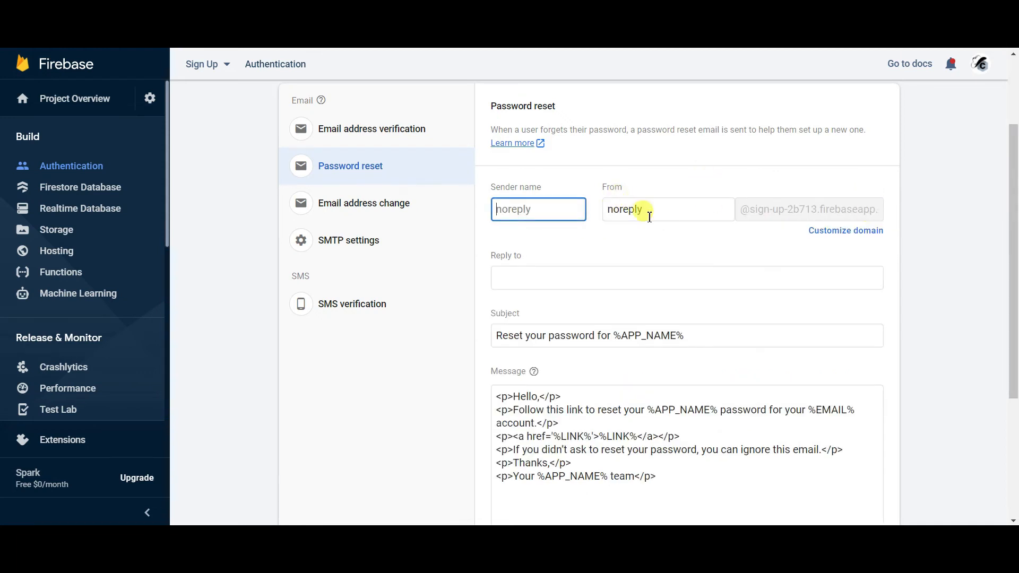
{"action": "left_click", "coordinate": [970, 261]}
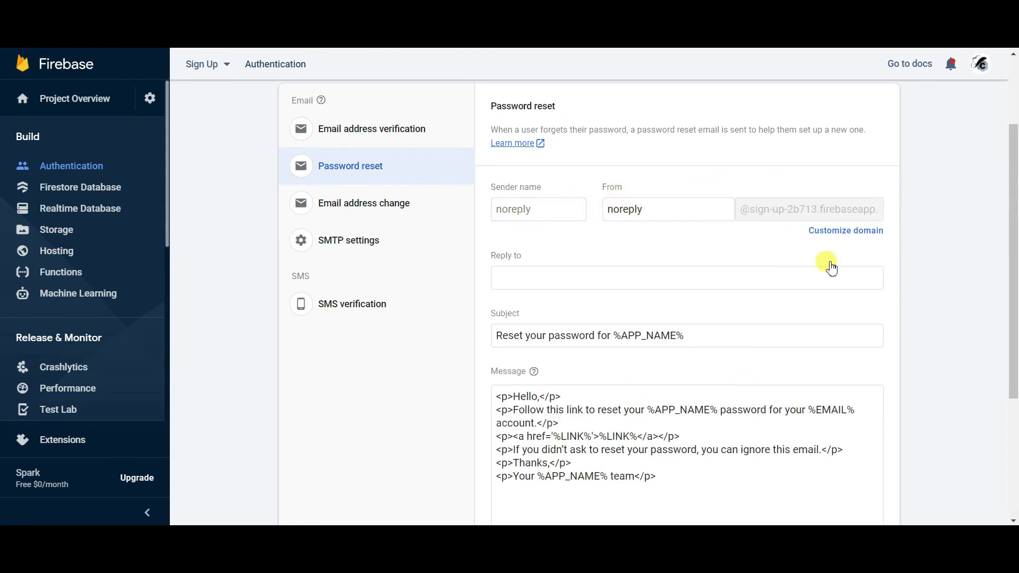
{"action": "left_click_drag", "start_coordinate": [1014, 264], "coordinate": [1014, 433]}
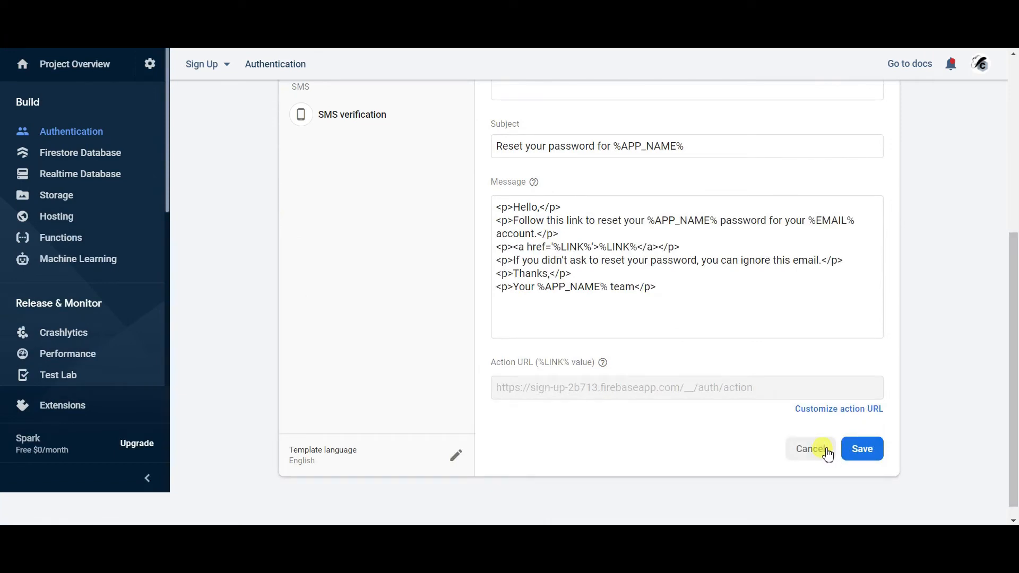
{"action": "left_click", "coordinate": [827, 453]}
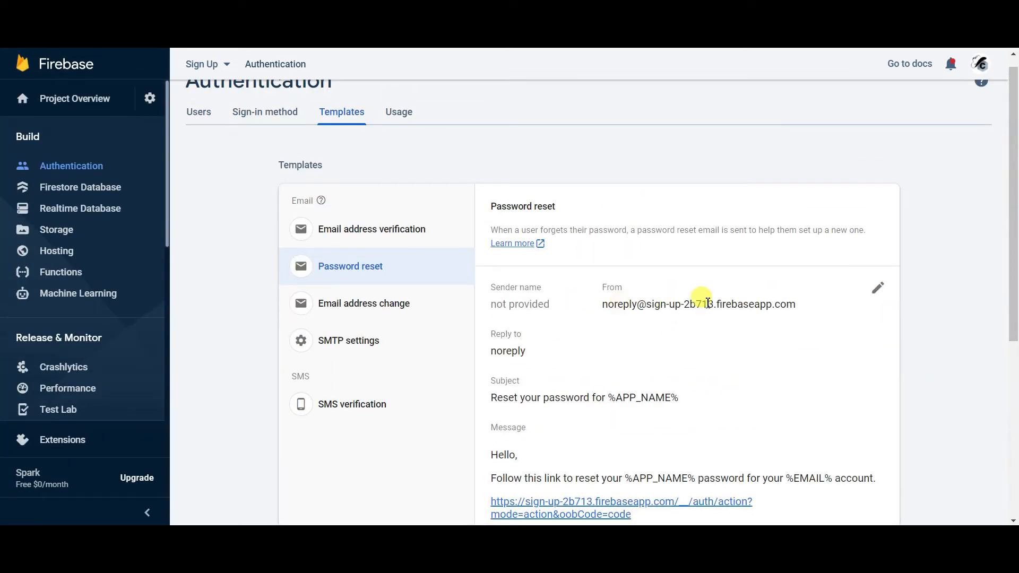
{"action": "left_click_drag", "start_coordinate": [1013, 212], "coordinate": [1013, 297]}
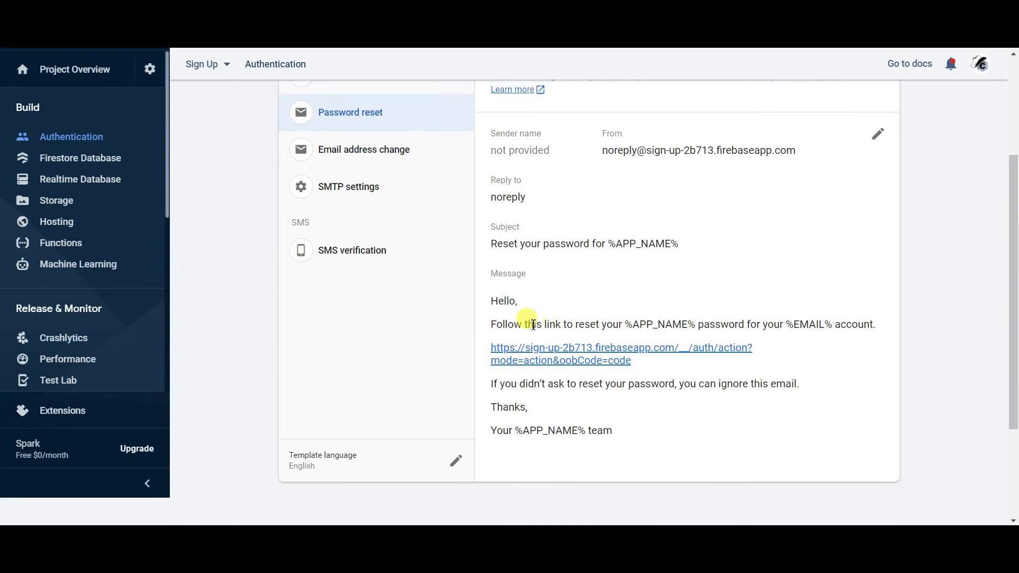
{"action": "left_click_drag", "start_coordinate": [624, 324], "coordinate": [693, 325]}
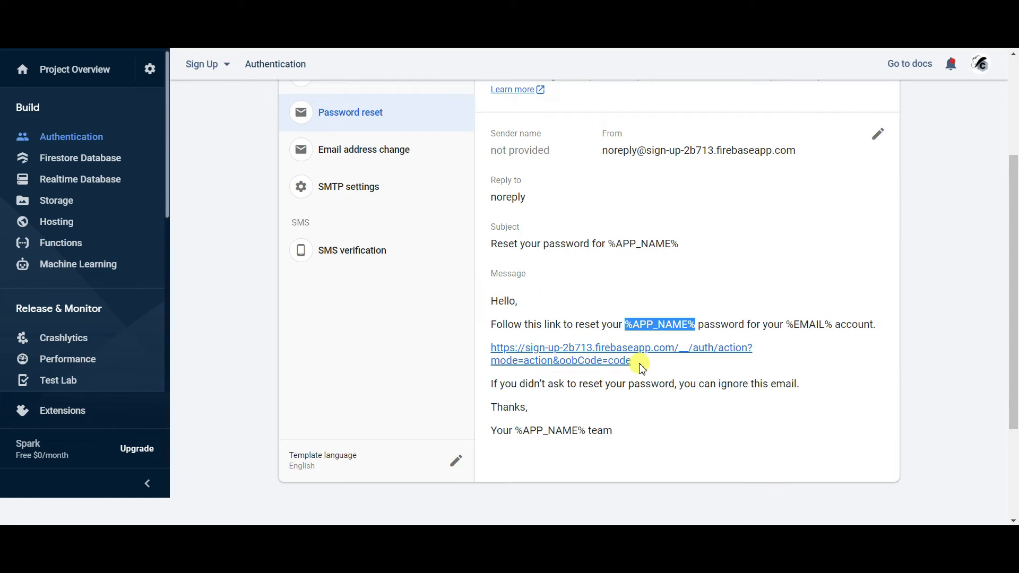
{"action": "left_click_drag", "start_coordinate": [1014, 372], "coordinate": [1017, 369]}
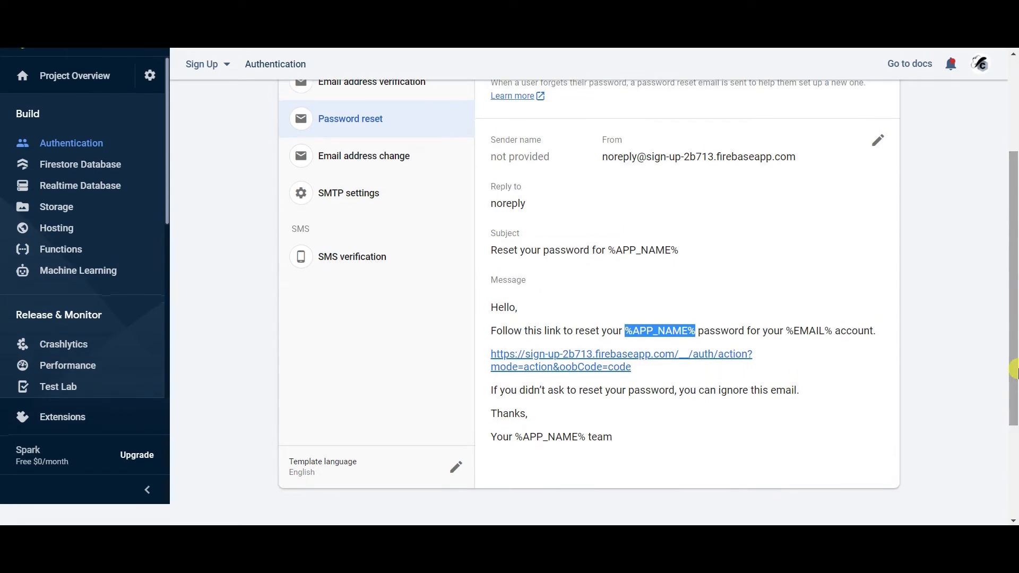
{"action": "left_click", "coordinate": [878, 140]}
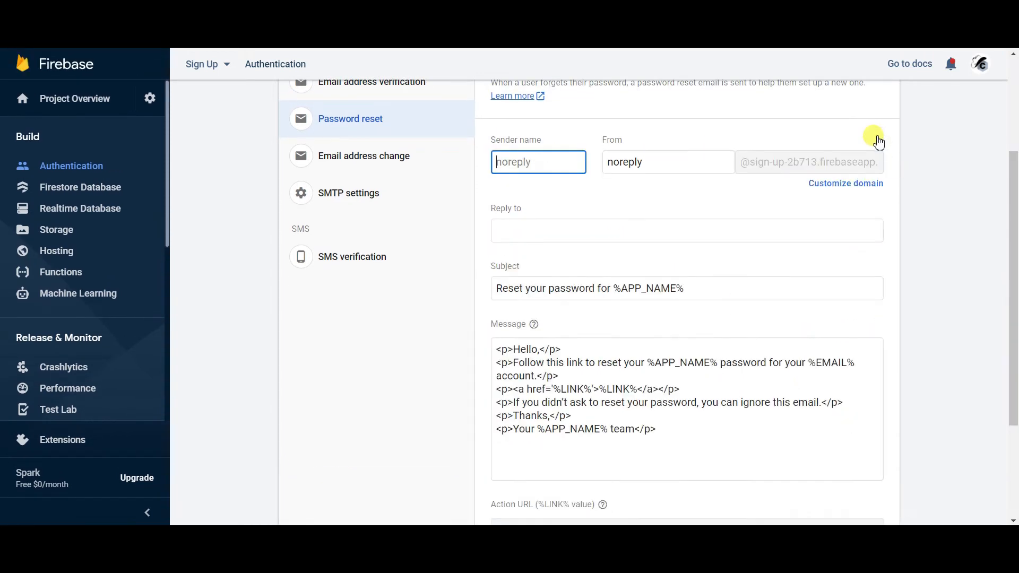
- Set the From address and sender name to CodingHats, leaving reply-to blank
{"action": "left_click_drag", "start_coordinate": [644, 161], "coordinate": [588, 162]}
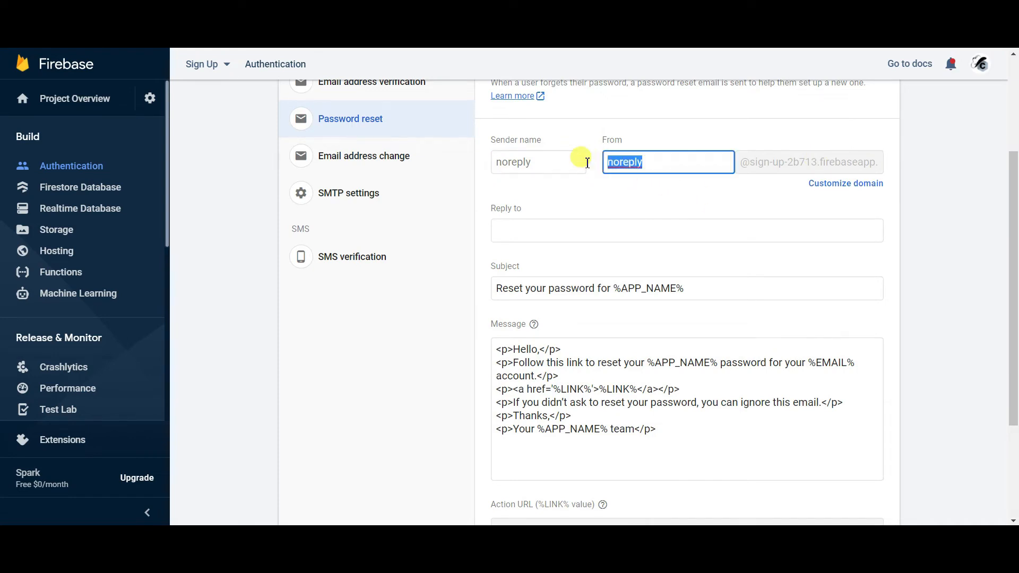
{"action": "type", "text": "SignUp"}
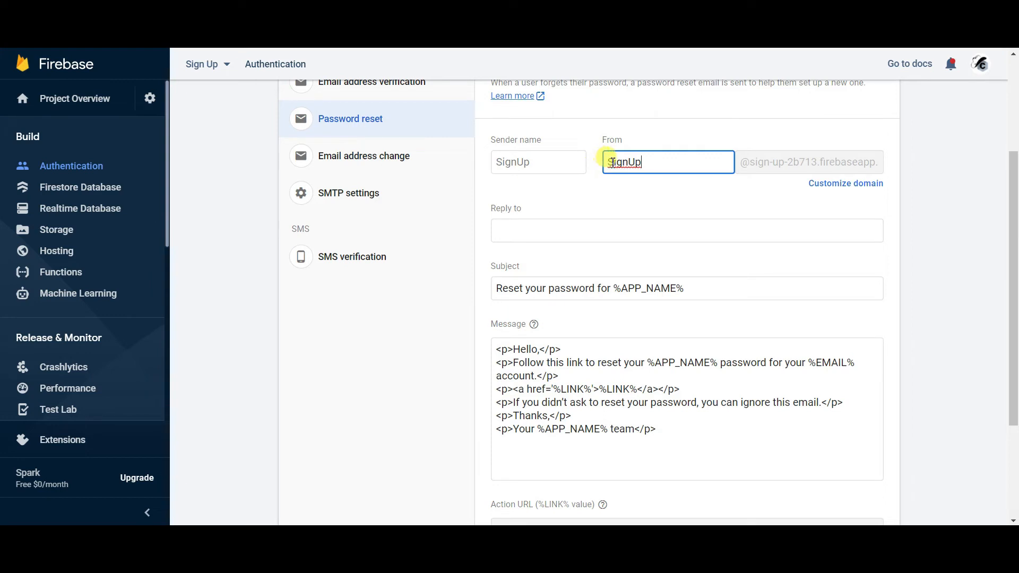
{"action": "left_click_drag", "start_coordinate": [639, 161], "coordinate": [574, 164]}
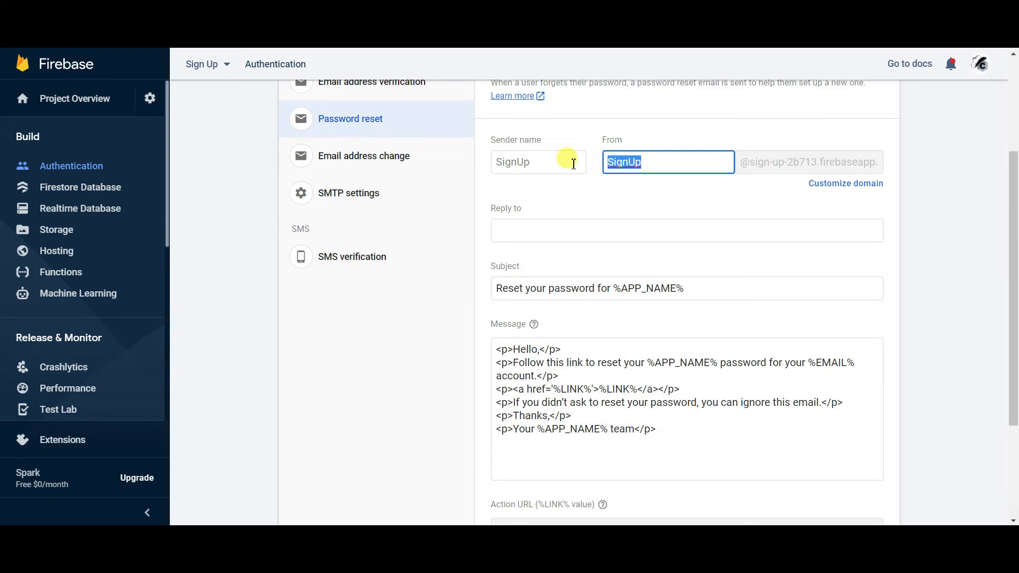
{"action": "type", "text": "Codin"}
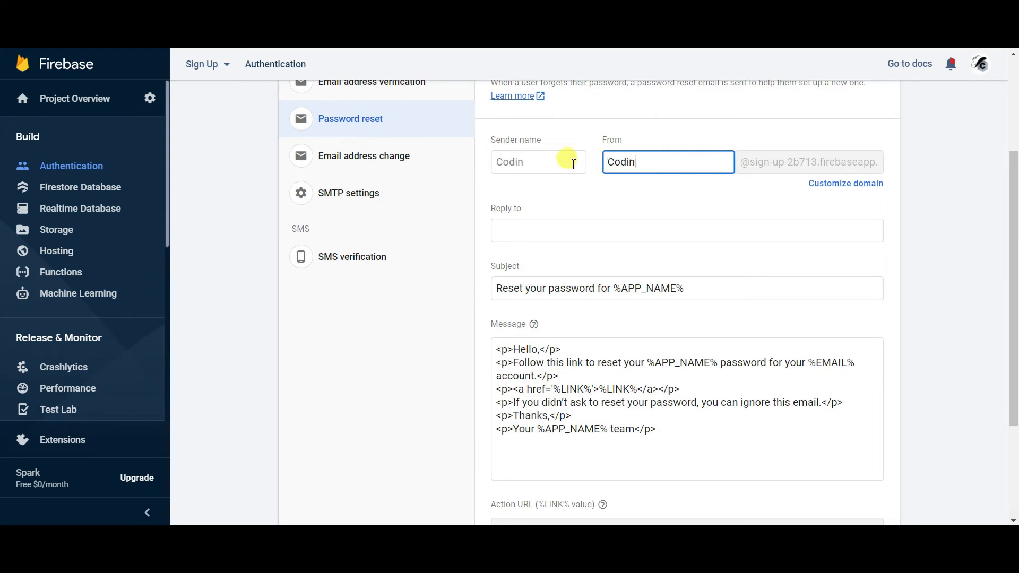
{"action": "type", "text": "gHats"}
{"action": "left_click", "coordinate": [970, 212]}
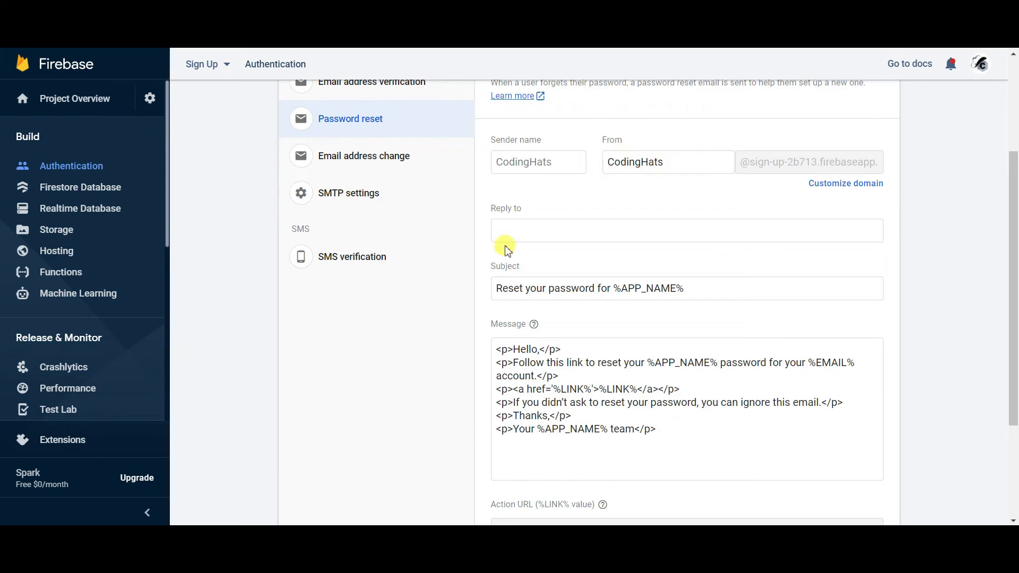
{"action": "left_click", "coordinate": [523, 161]}
{"action": "type", "text": "CodingHats"}
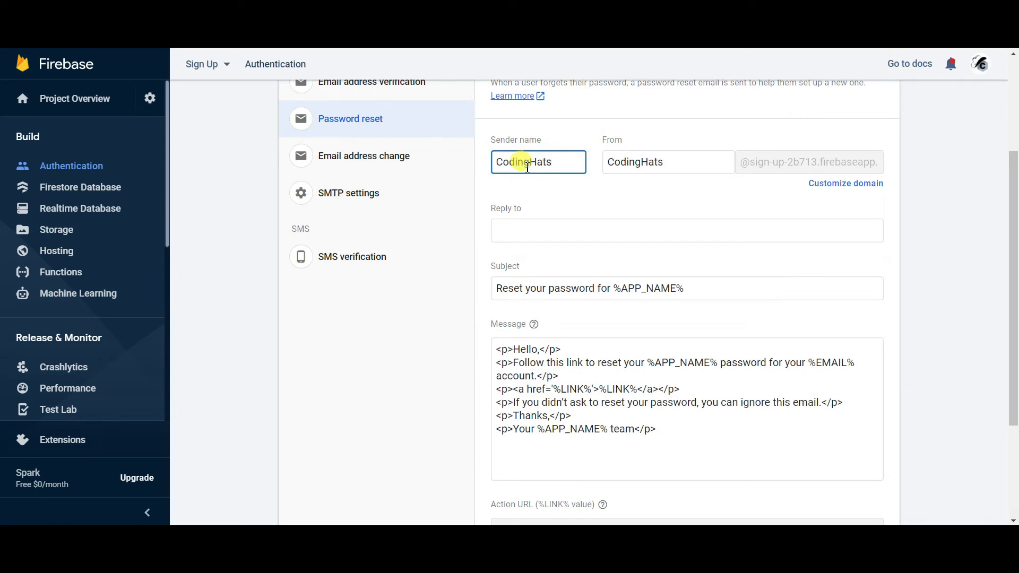
{"action": "left_click", "coordinate": [530, 229]}
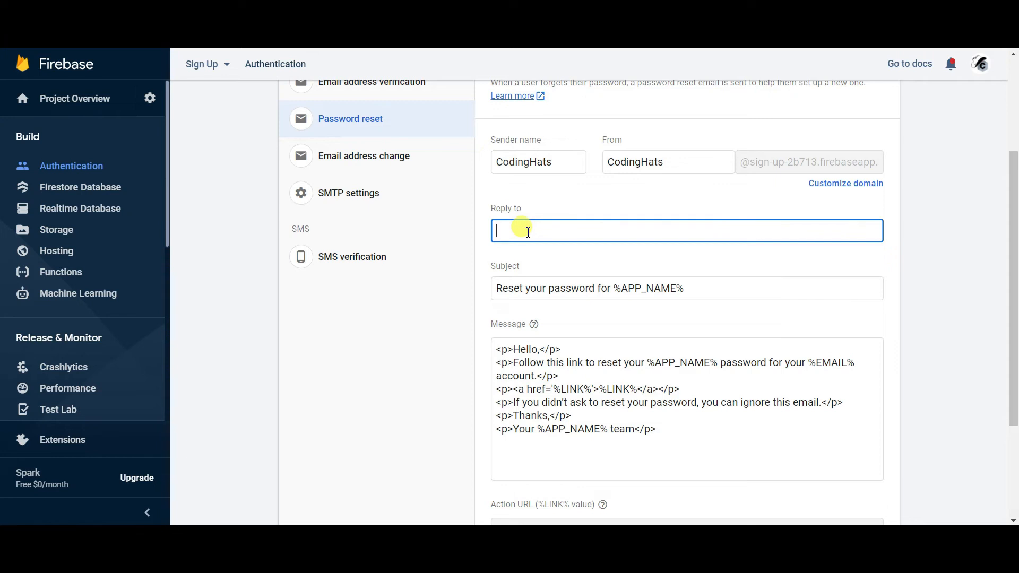
{"action": "left_click", "coordinate": [439, 301]}
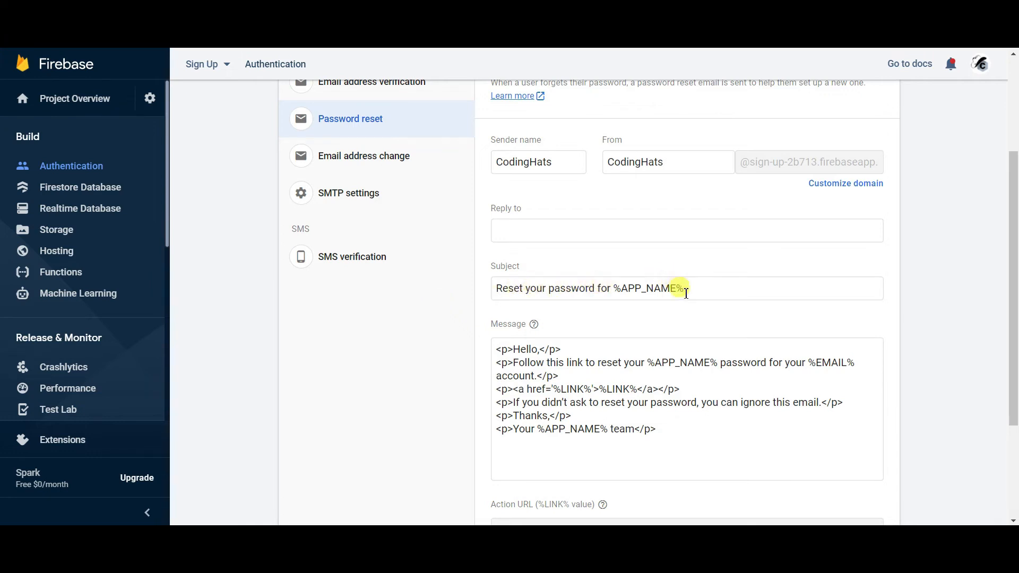
- Change the subject to 'Reset your password for Sign Up app'
{"action": "left_click_drag", "start_coordinate": [690, 288], "coordinate": [616, 288]}
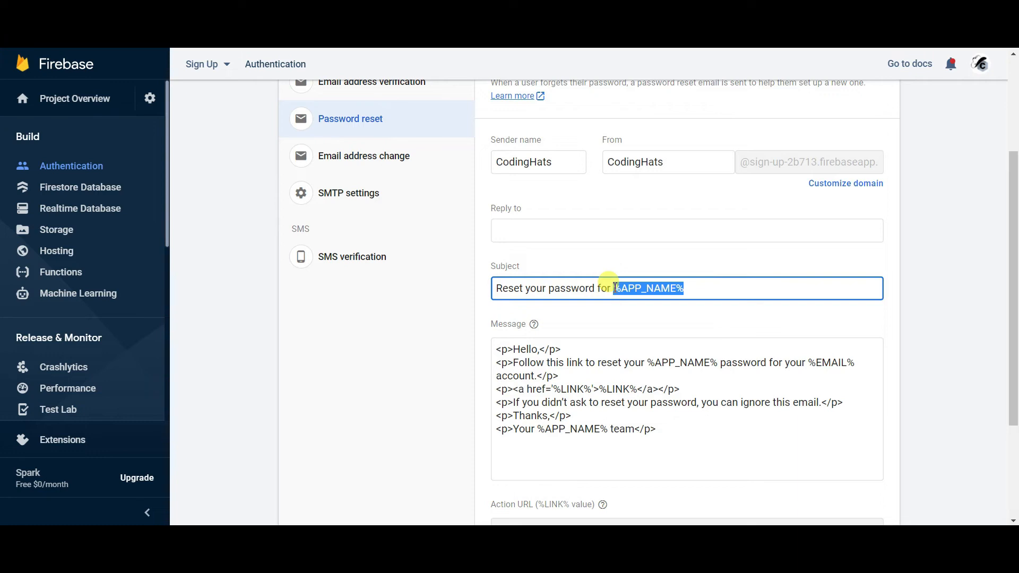
{"action": "key", "text": "BackSpace"}
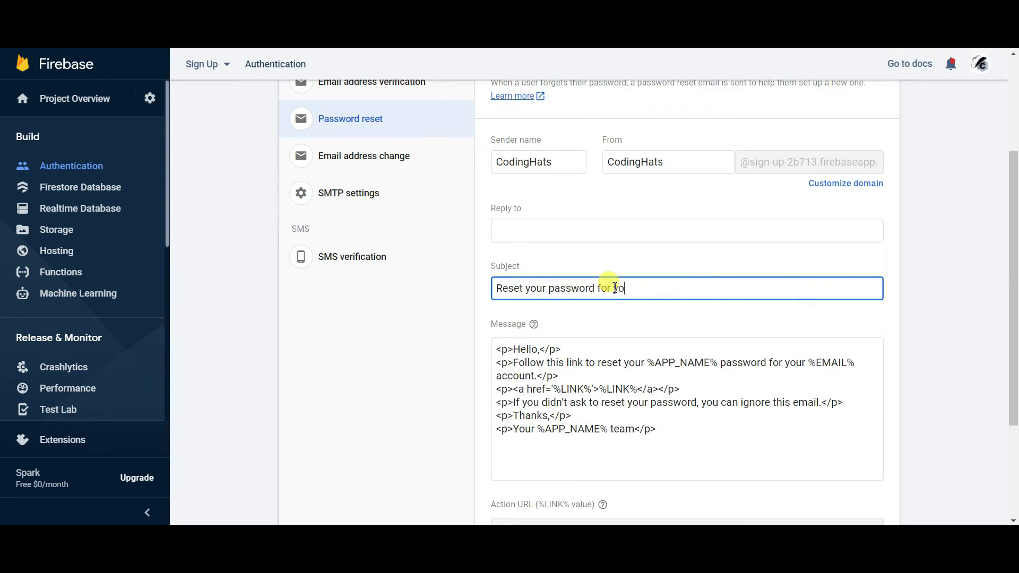
{"action": "type", "text": "your application"}
{"action": "left_click_drag", "start_coordinate": [694, 289], "coordinate": [615, 285]}
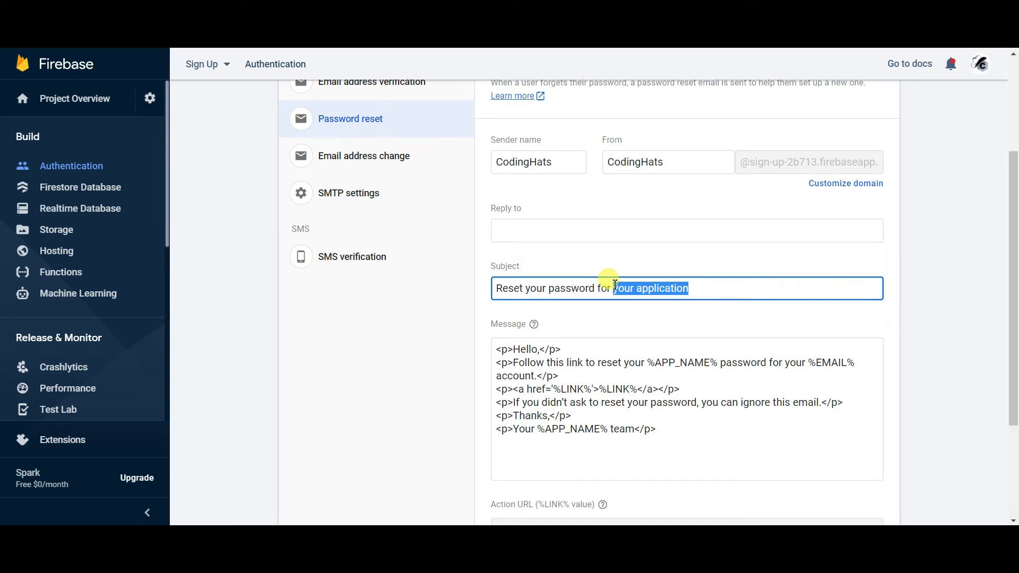
{"action": "type", "text": "Sign Up app"}
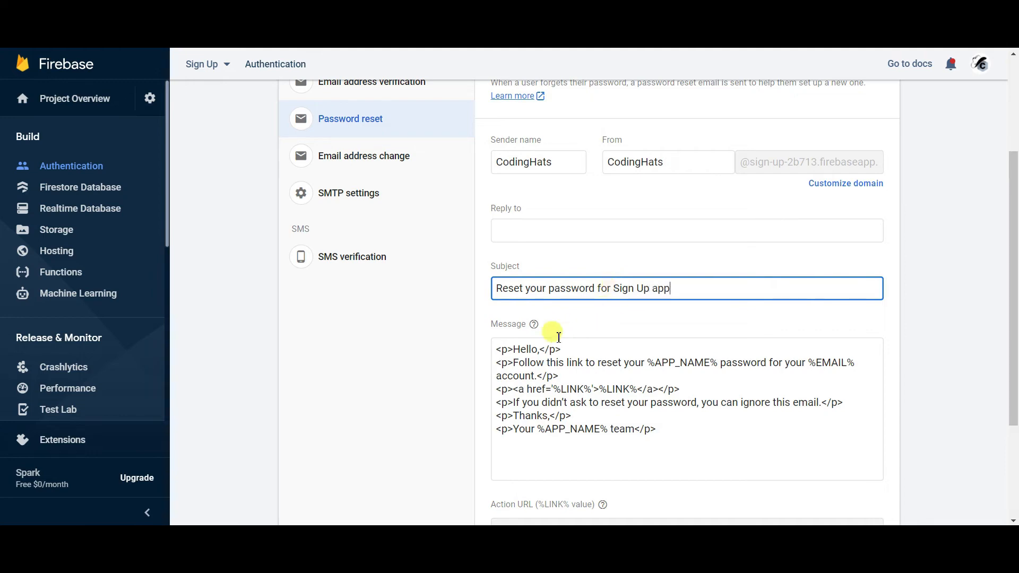
{"action": "scroll", "coordinate": [571, 259], "scroll_direction": "down", "scroll_amount": 2}
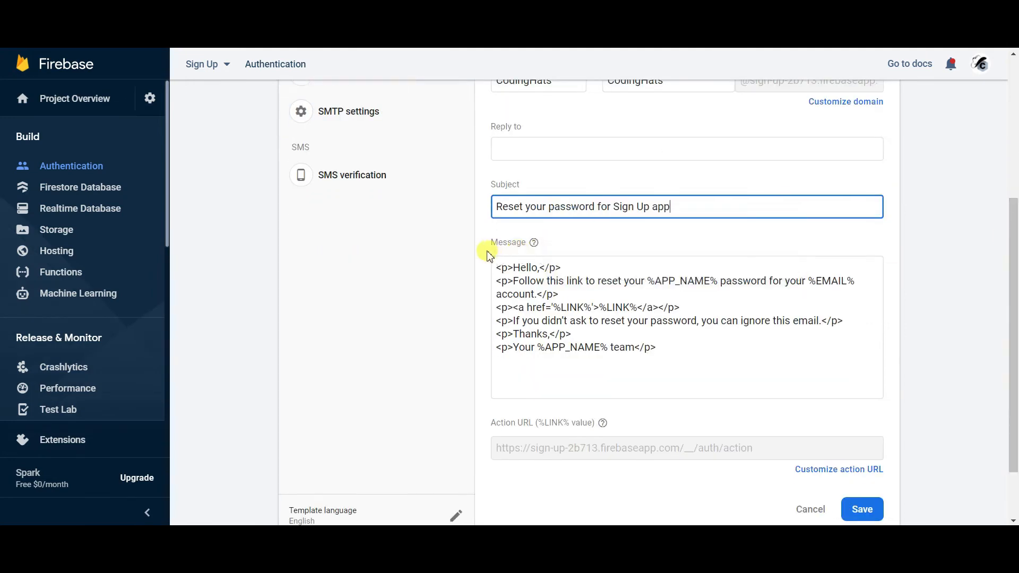
- In the message, replace %APP_NAME% with 'Sign Up app' and %EMAIL% with 'App'
{"action": "left_click", "coordinate": [540, 268]}
{"action": "type", "text": ","}
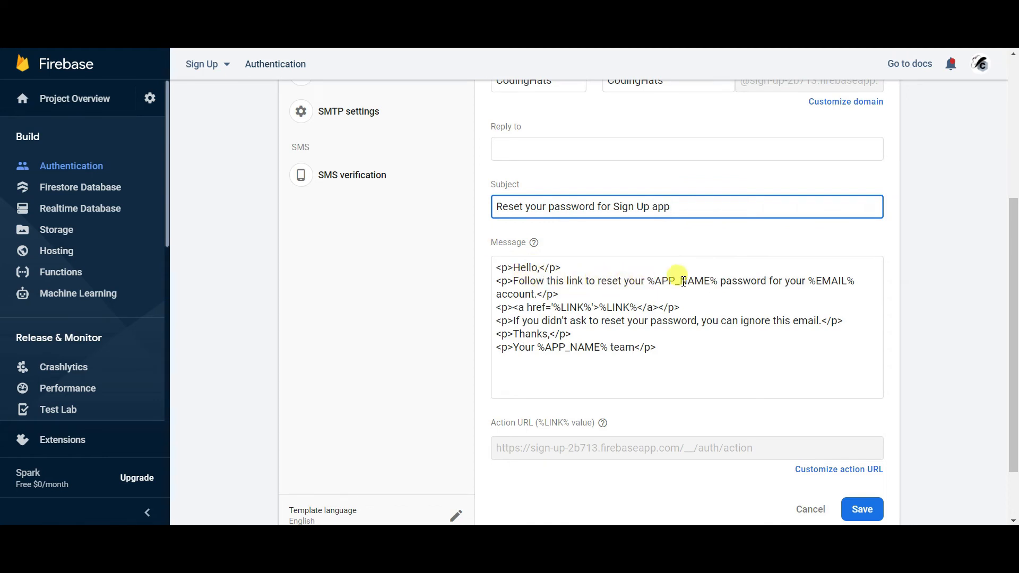
{"action": "left_click_drag", "start_coordinate": [717, 280], "coordinate": [648, 283]}
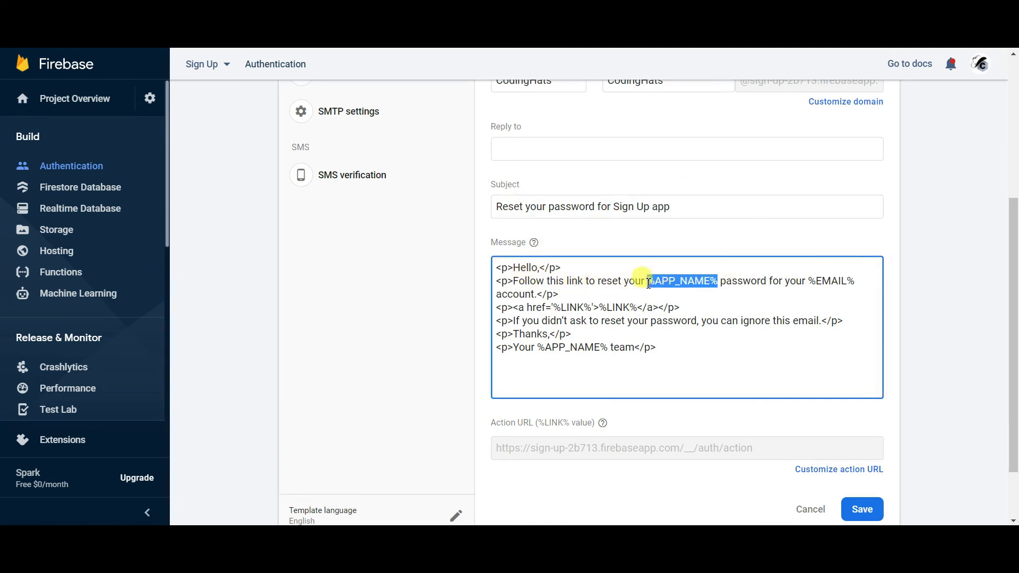
{"action": "type", "text": "Sign Up"}
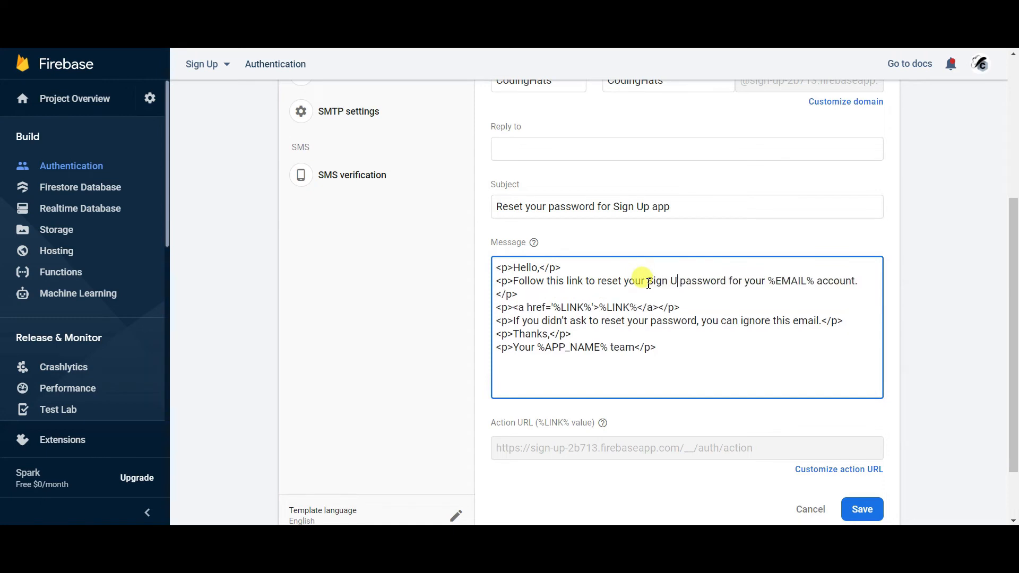
{"action": "type", "text": " app"}
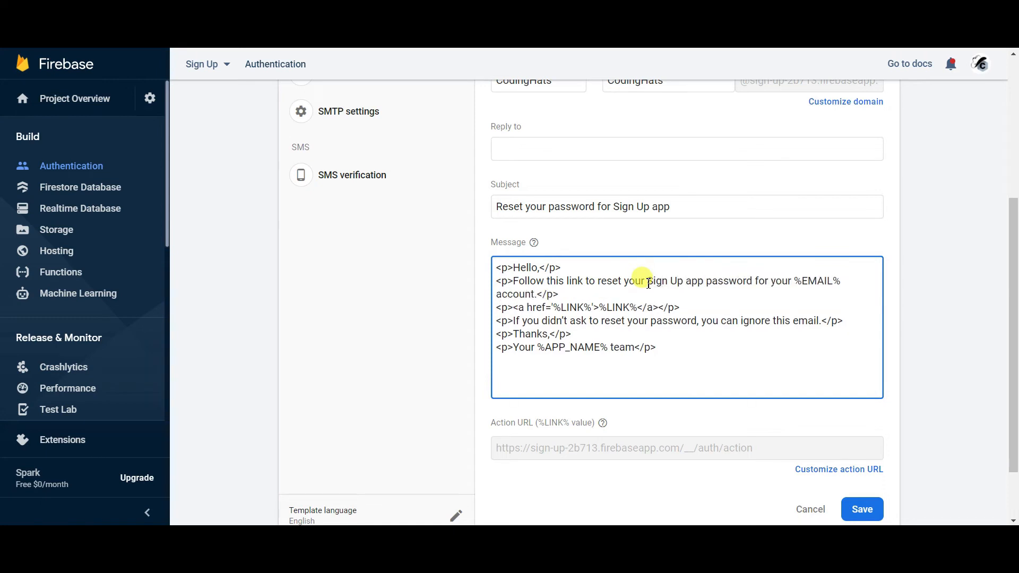
{"action": "left_click_drag", "start_coordinate": [845, 281], "coordinate": [794, 280]}
{"action": "key", "text": "BackSpace"}
{"action": "type", "text": "App"}
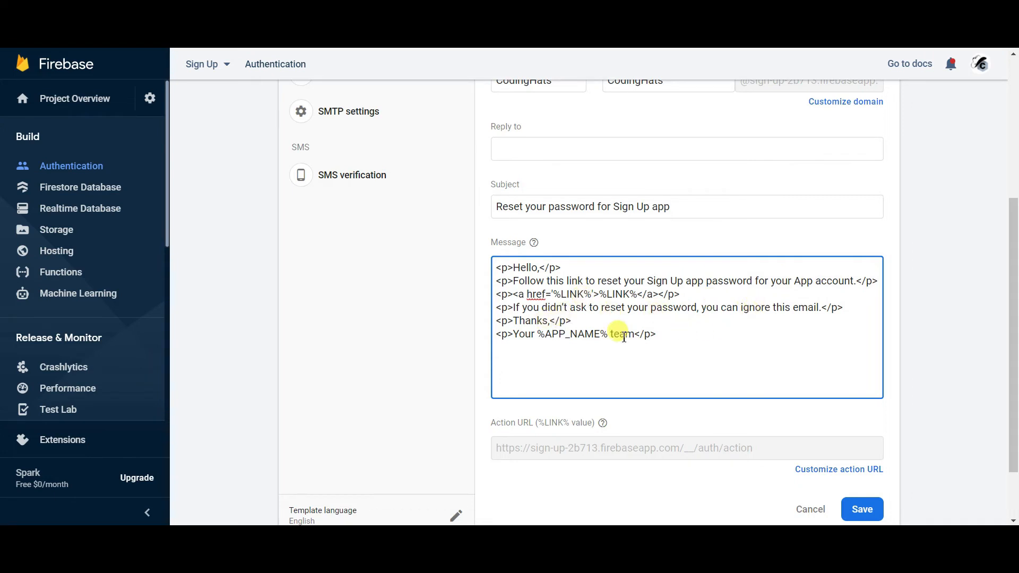
- Change the sign-off to 'Your Coding Hats team' and save the template
{"action": "left_click_drag", "start_coordinate": [608, 333], "coordinate": [542, 336]}
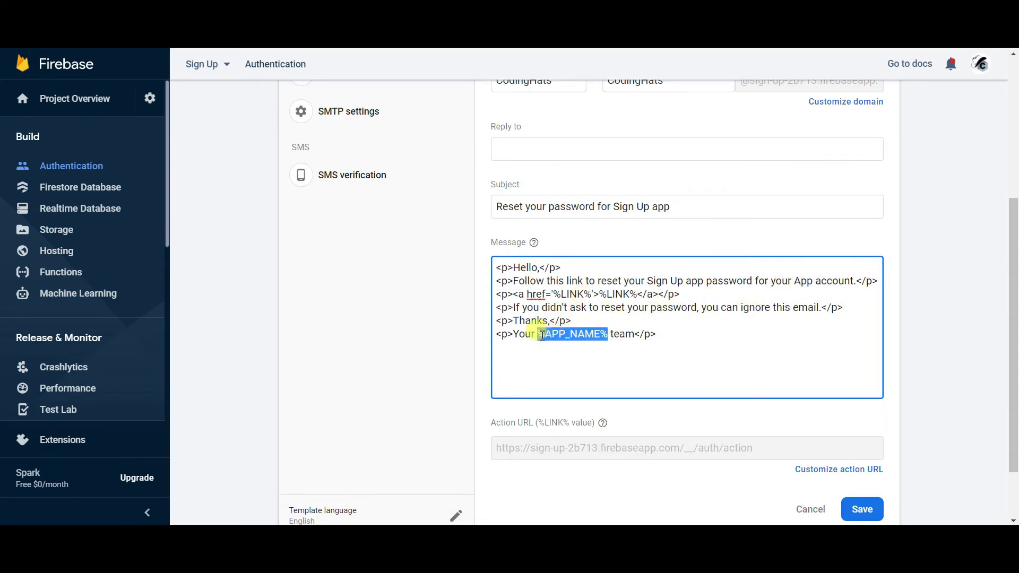
{"action": "type", "text": "Sign"}
{"action": "key", "text": "BackSpace"}
{"action": "key", "text": "BackSpace"}
{"action": "key", "text": "BackSpace"}
{"action": "key", "text": "BackSpace"}
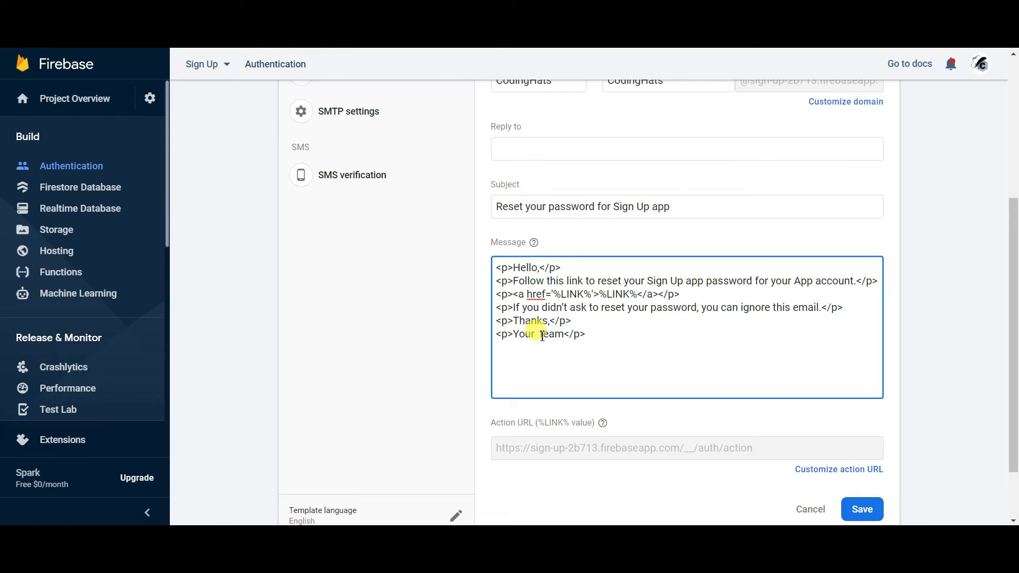
{"action": "type", "text": "Coding Hats"}
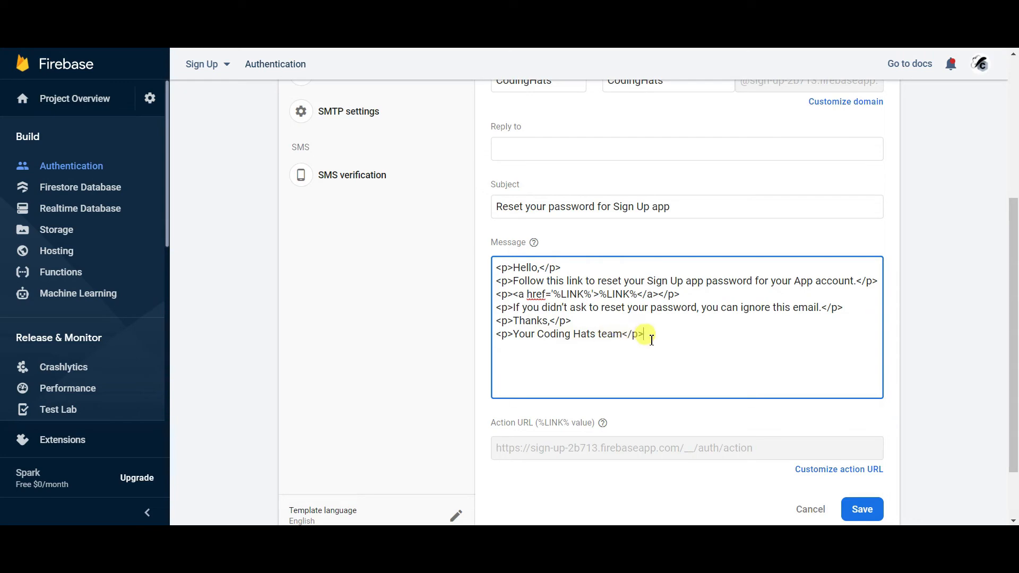
{"action": "left_click", "coordinate": [861, 509]}
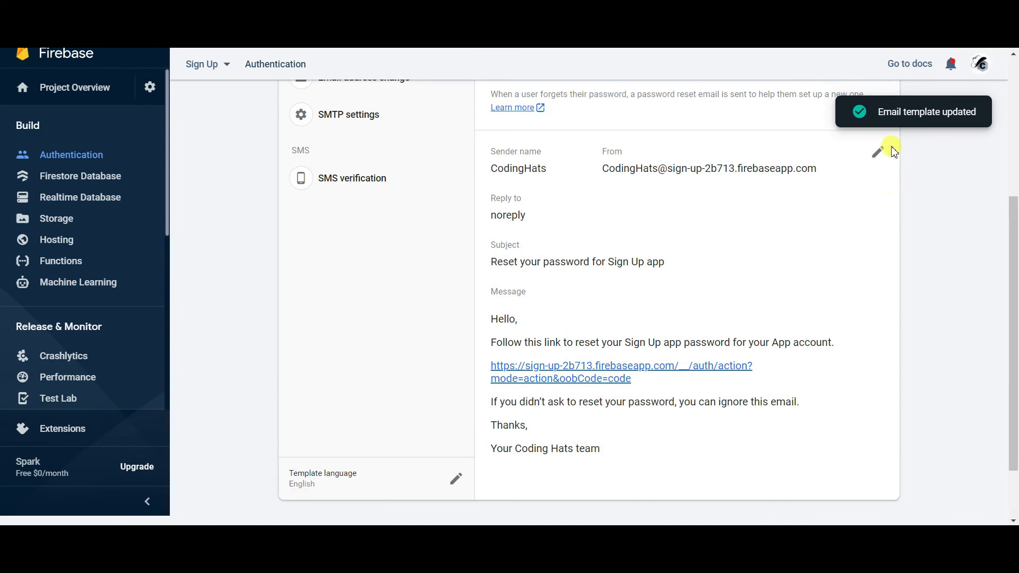
{"action": "left_click", "coordinate": [878, 153]}
{"action": "left_click_drag", "start_coordinate": [1014, 280], "coordinate": [1014, 285]}
{"action": "left_click", "coordinate": [820, 183]}
{"action": "left_click", "coordinate": [335, 348]}
{"action": "left_click", "coordinate": [630, 415]}
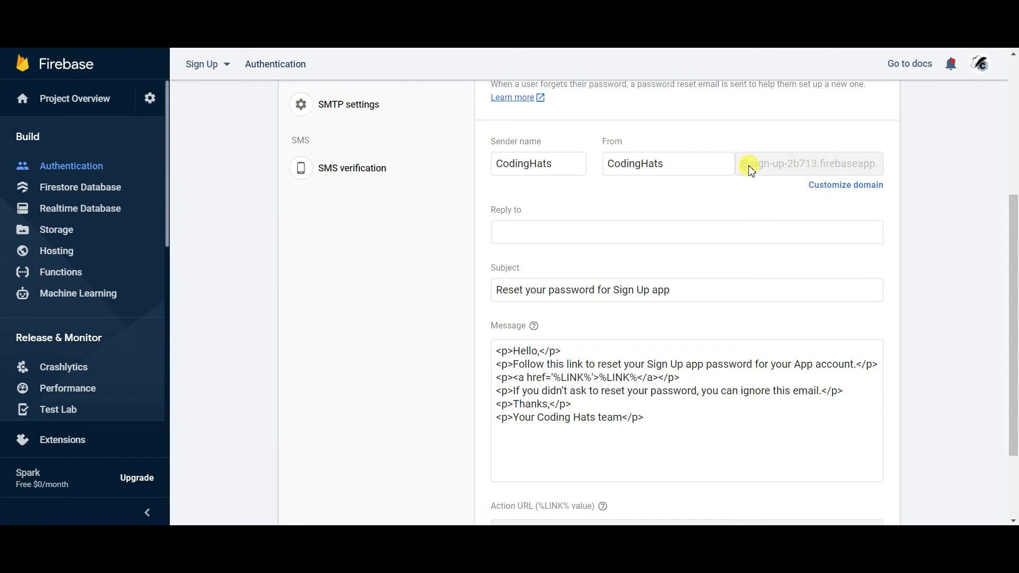
{"action": "left_click", "coordinate": [820, 184]}
{"action": "left_click", "coordinate": [346, 351]}
{"action": "type", "text": "gmail.com"}
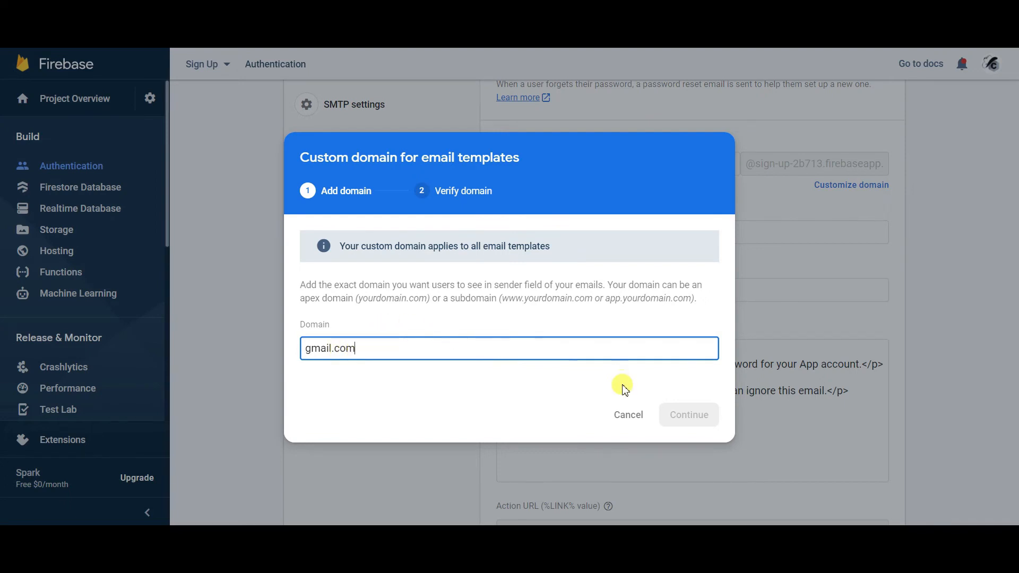
{"action": "left_click", "coordinate": [628, 416]}
{"action": "scroll", "coordinate": [1013, 329], "scroll_direction": "down", "scroll_amount": 3}
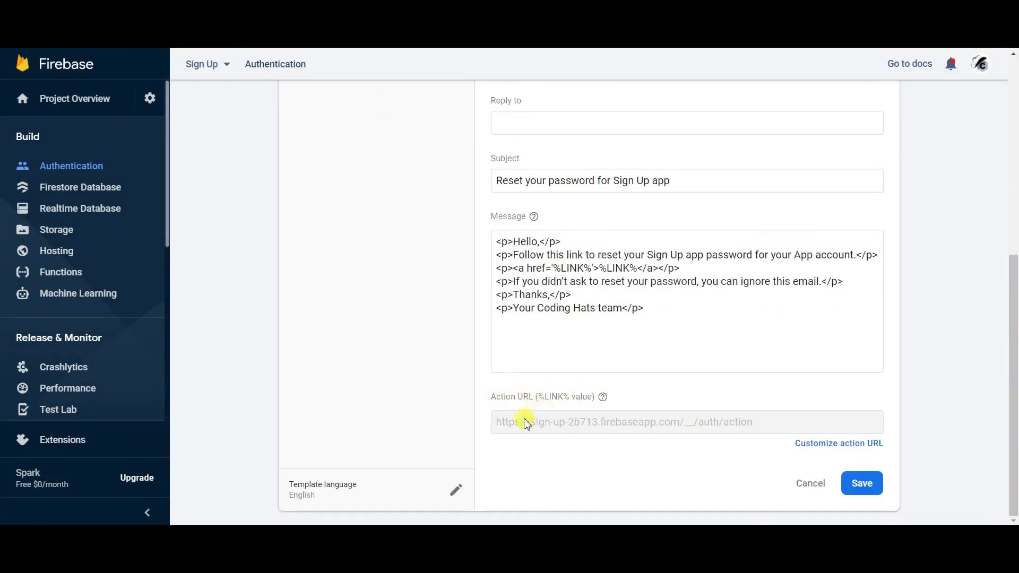
{"action": "left_click", "coordinate": [561, 268]}
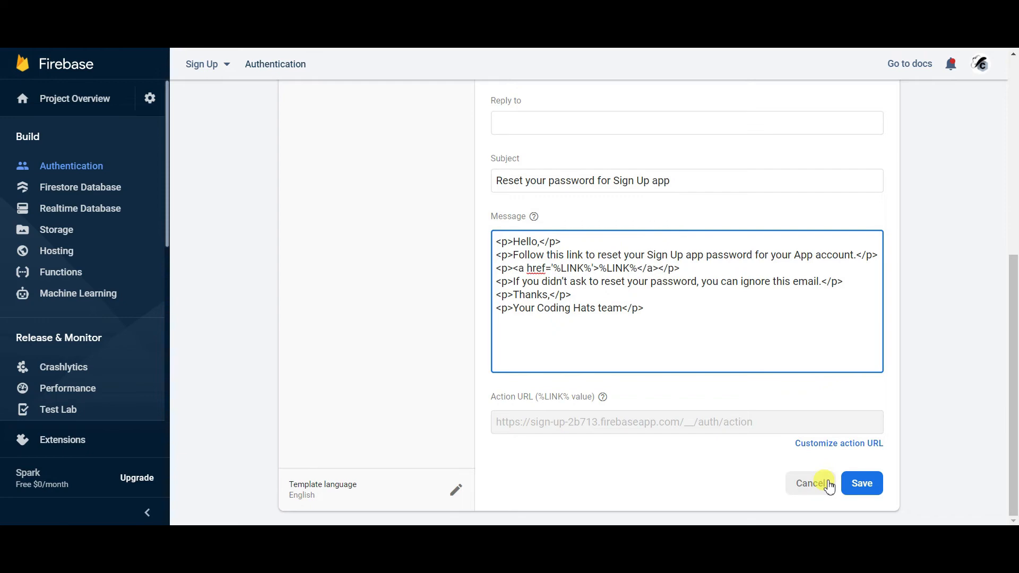
{"action": "left_click", "coordinate": [854, 484]}
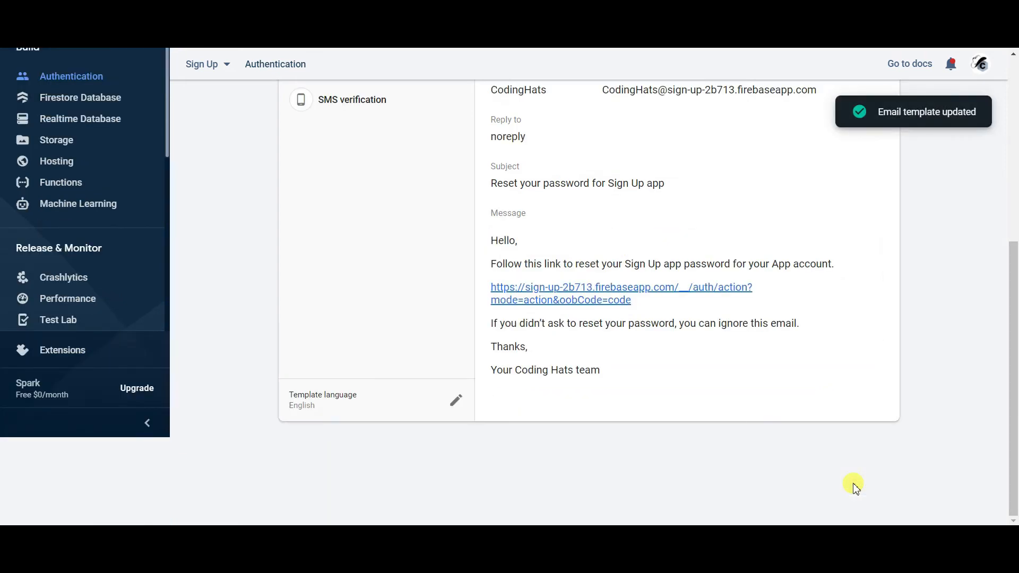
- Switch to Authentication's Users tab, which lists no users yet
{"action": "left_click_drag", "start_coordinate": [1014, 311], "coordinate": [1012, 125]}
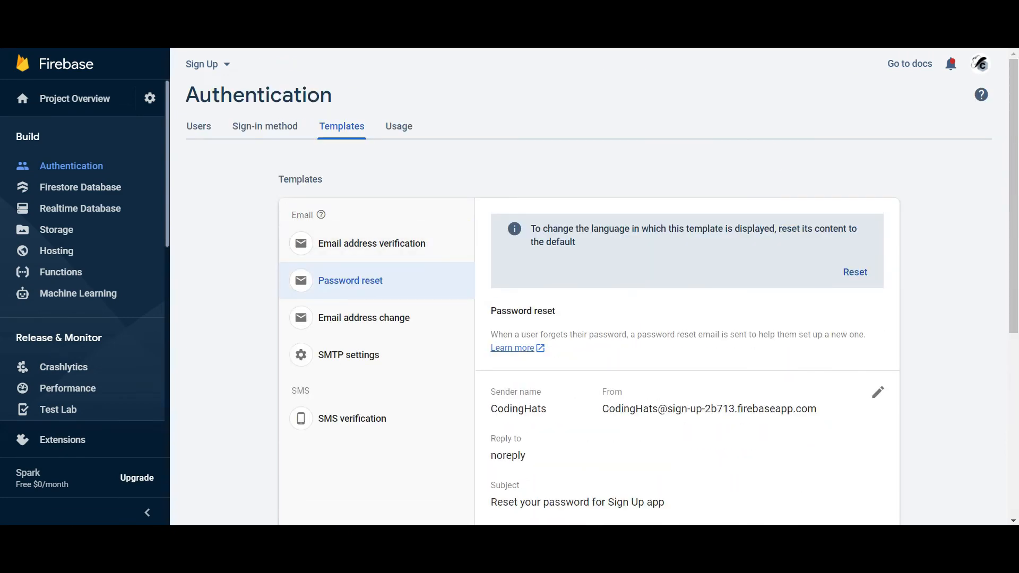
{"action": "left_click", "coordinate": [202, 128]}
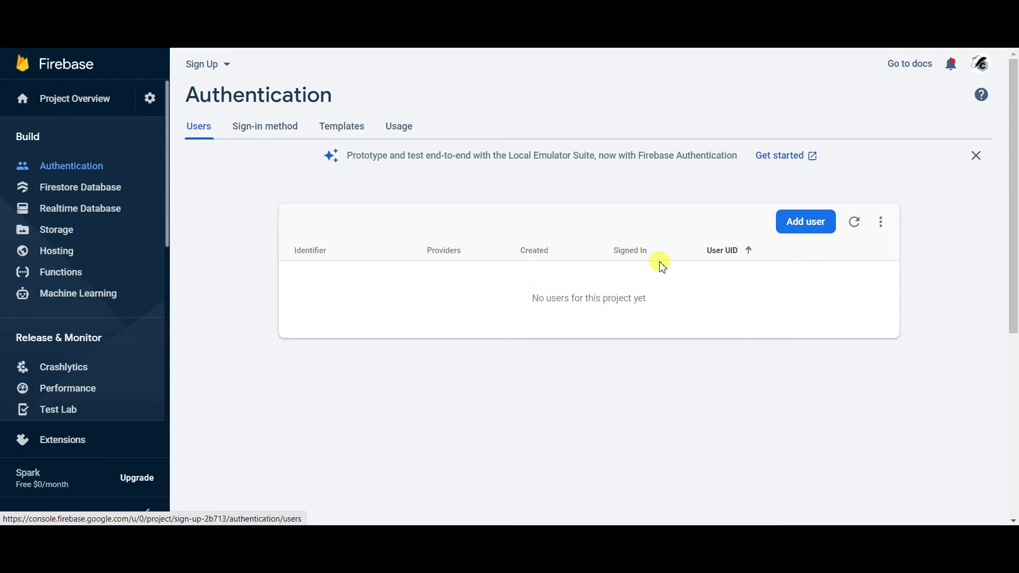
- Add a test user with the user's email address and a six-digit password
{"action": "left_click", "coordinate": [806, 228]}
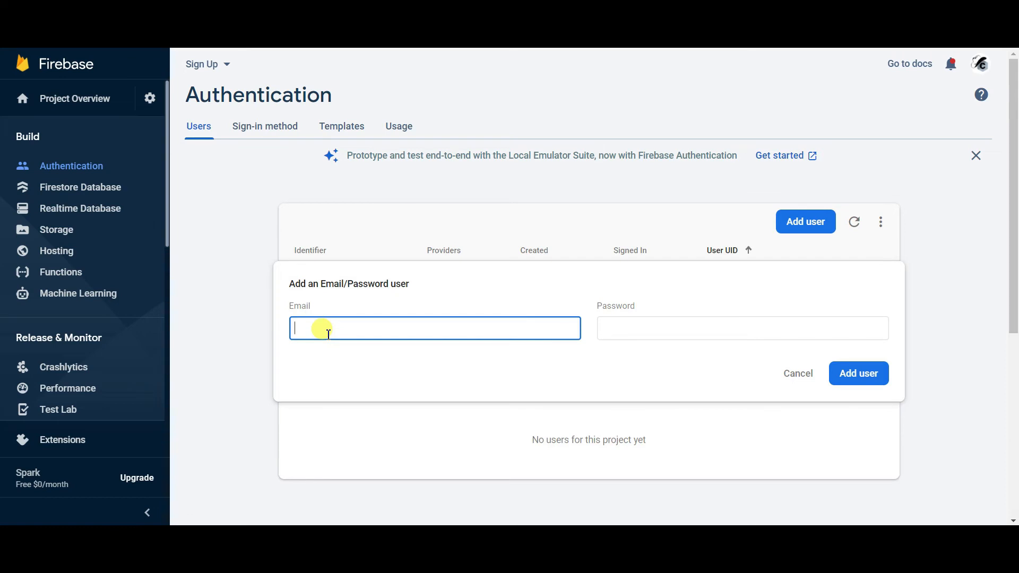
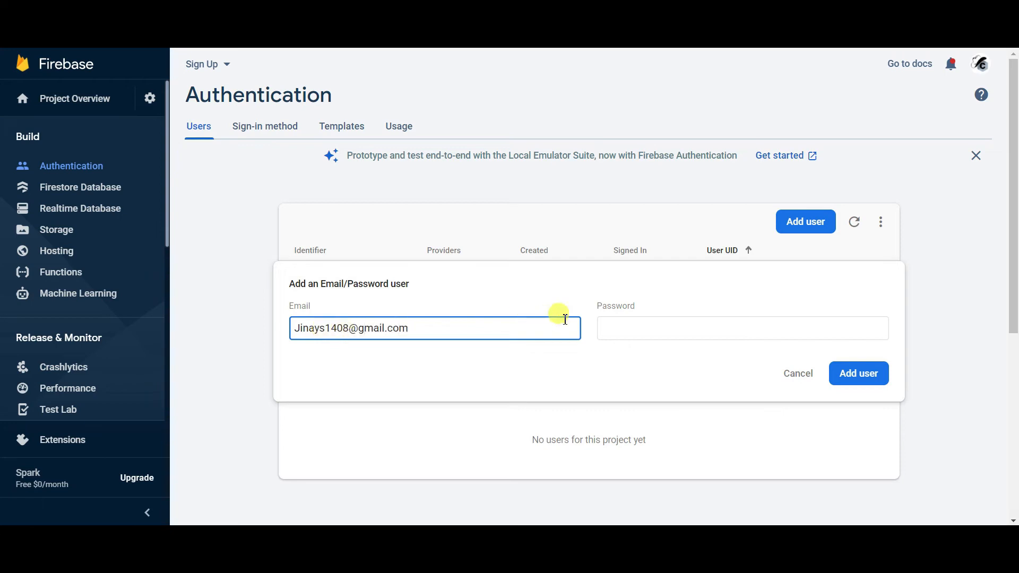
{"action": "left_click", "coordinate": [607, 332]}
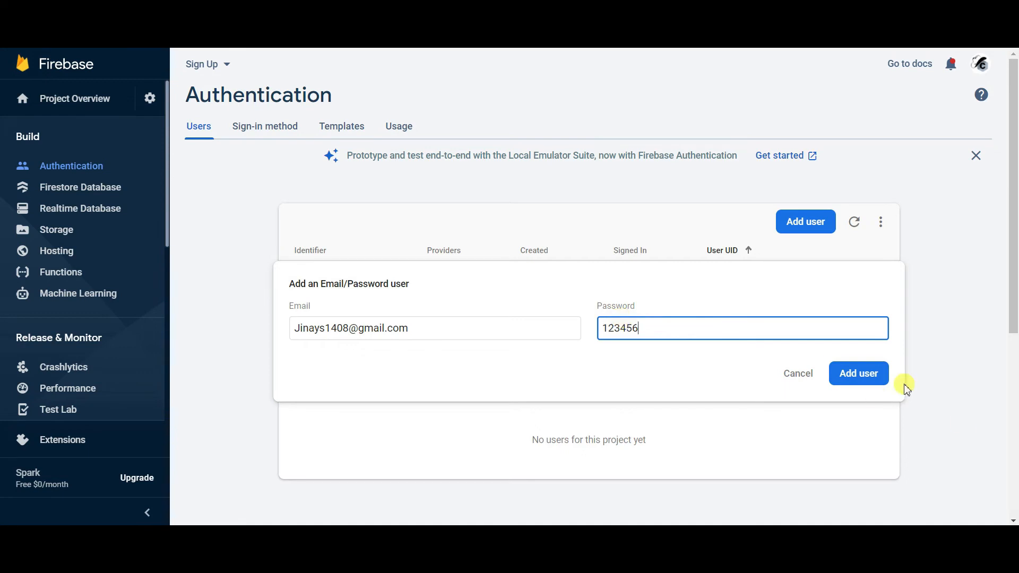
{"action": "left_click", "coordinate": [860, 383]}
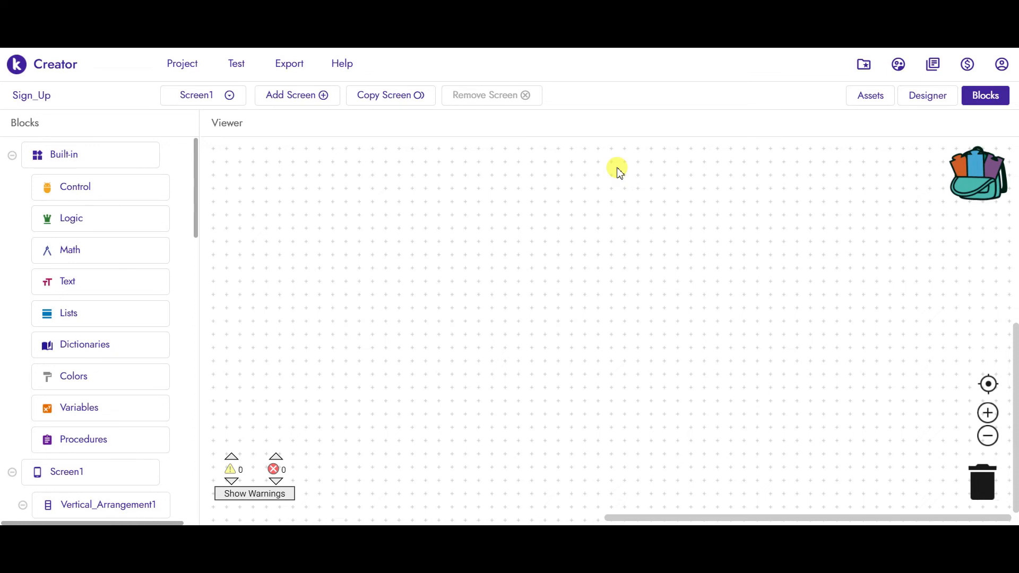
- In the Designer, rename Vertical_Arrangement1 to Login_screen
{"action": "left_click", "coordinate": [924, 95]}
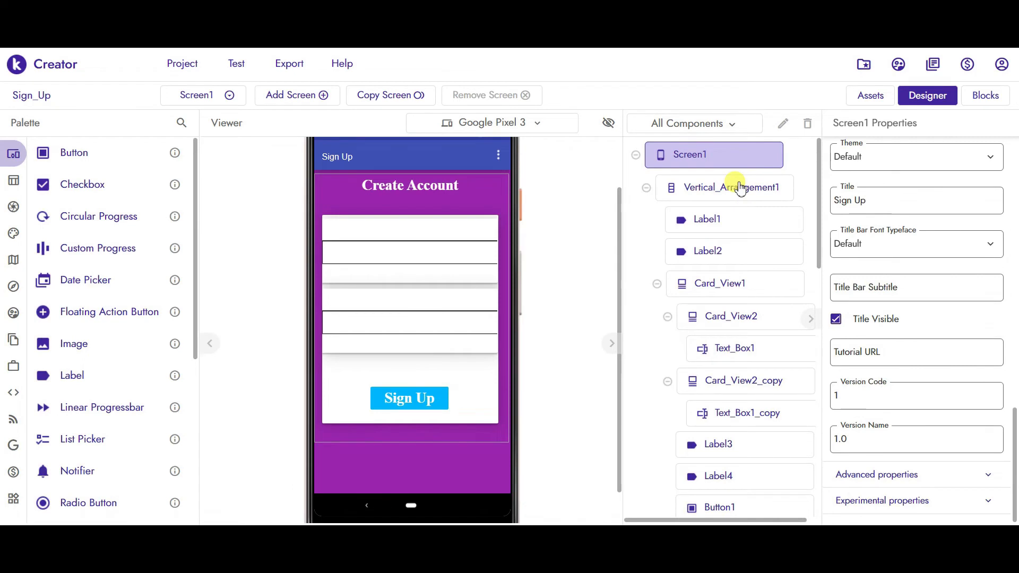
{"action": "left_click", "coordinate": [690, 187]}
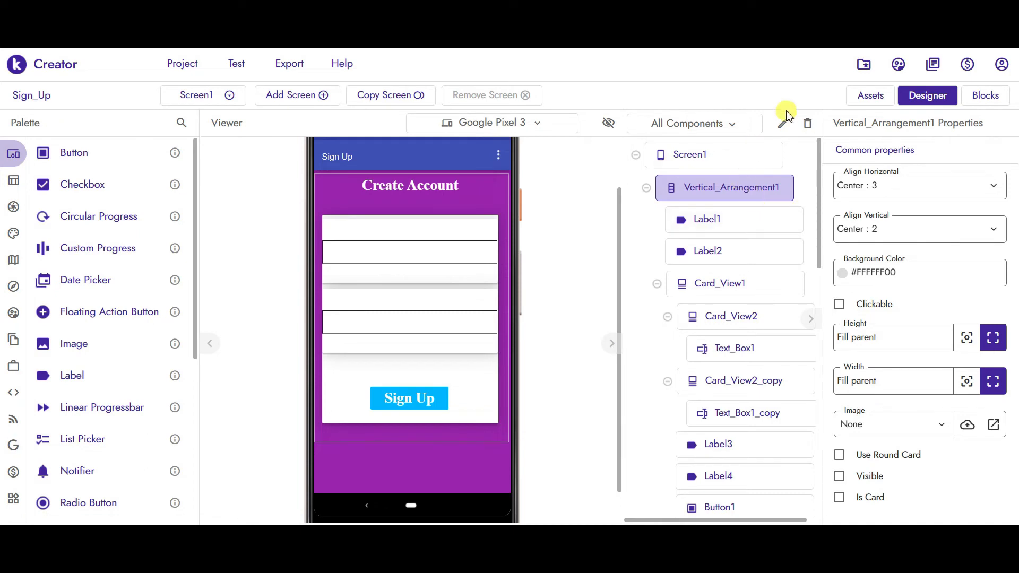
{"action": "left_click", "coordinate": [784, 130]}
{"action": "left_click", "coordinate": [485, 347]}
{"action": "double_click", "coordinate": [484, 347]}
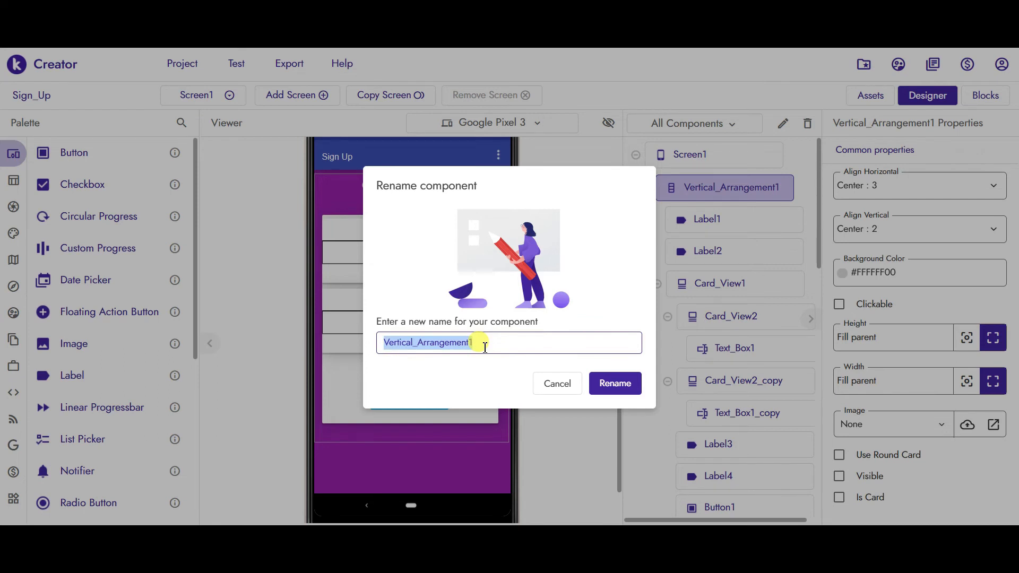
{"action": "type", "text": "Login_screen"}
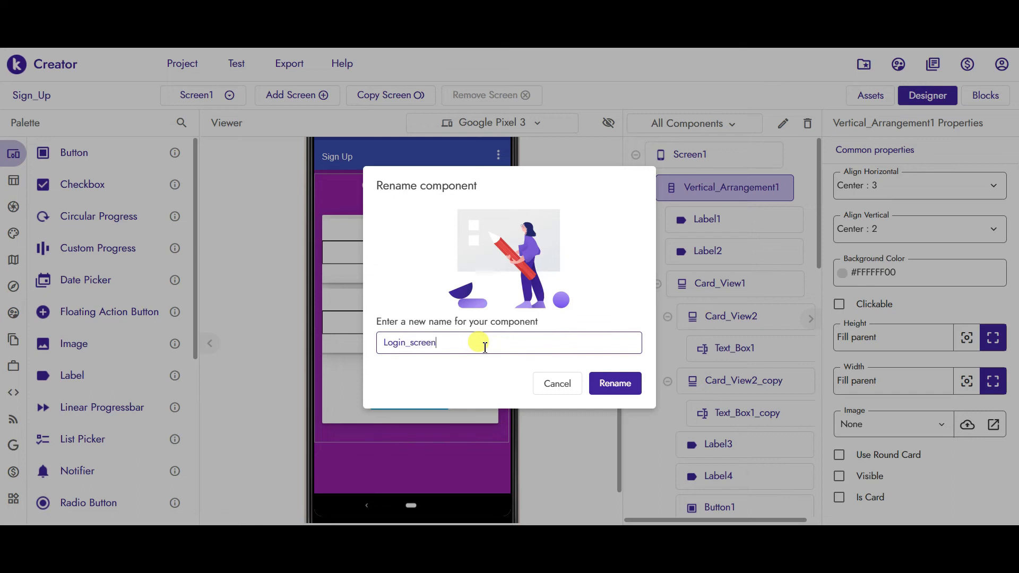
{"action": "key", "text": "Return"}
- Rename Vertical_Arrangement1_copy to Signup_screen
{"action": "left_click_drag", "start_coordinate": [820, 239], "coordinate": [768, 344]}
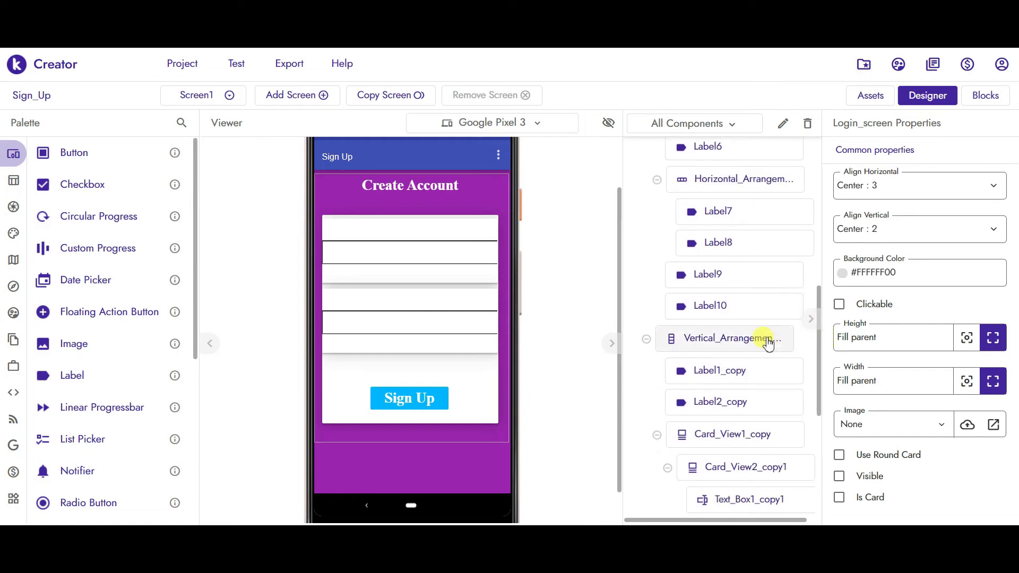
{"action": "left_click", "coordinate": [768, 343]}
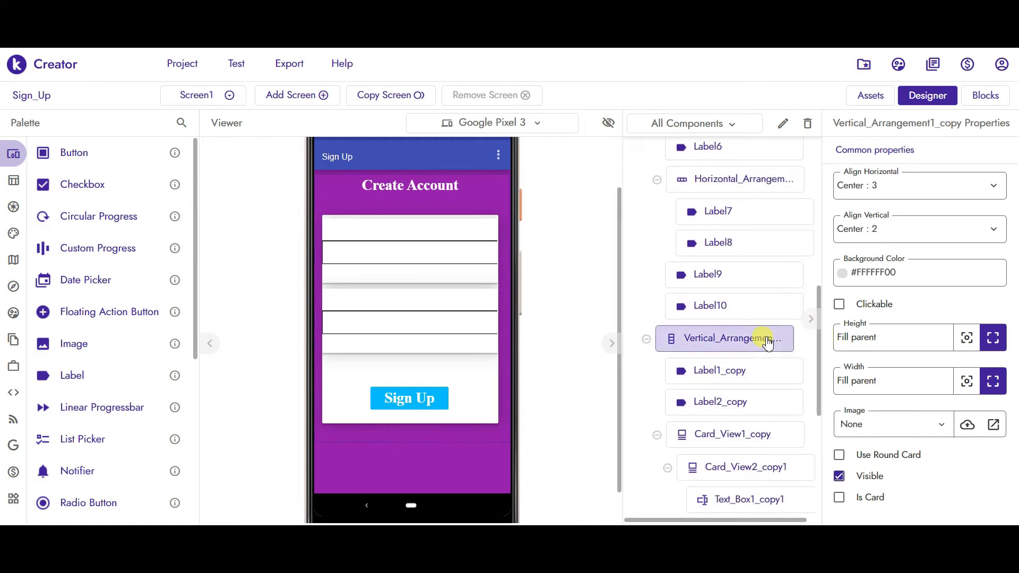
{"action": "left_click", "coordinate": [781, 127]}
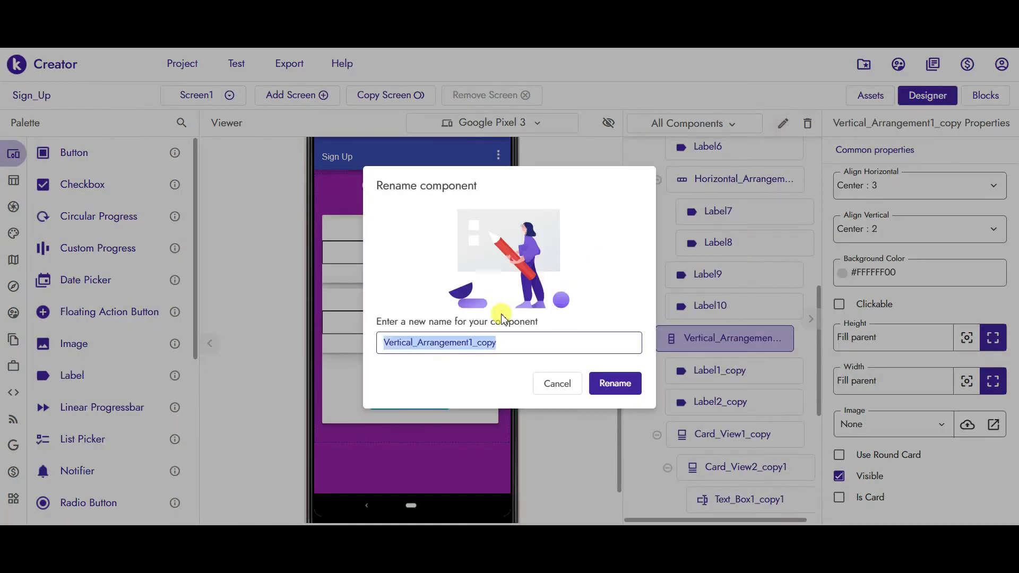
{"action": "type", "text": "Si"}
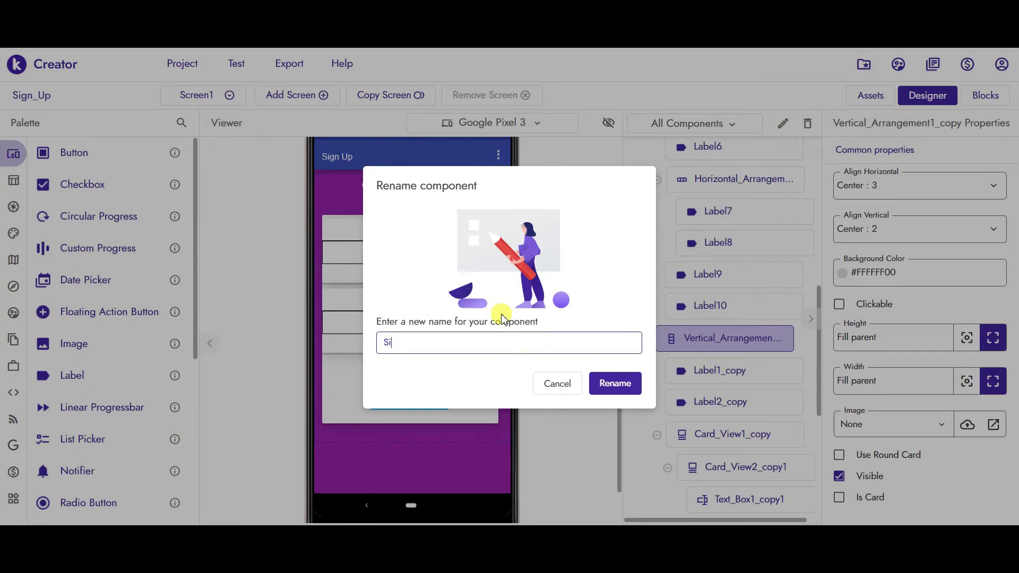
{"action": "type", "text": "gnup_screen"}
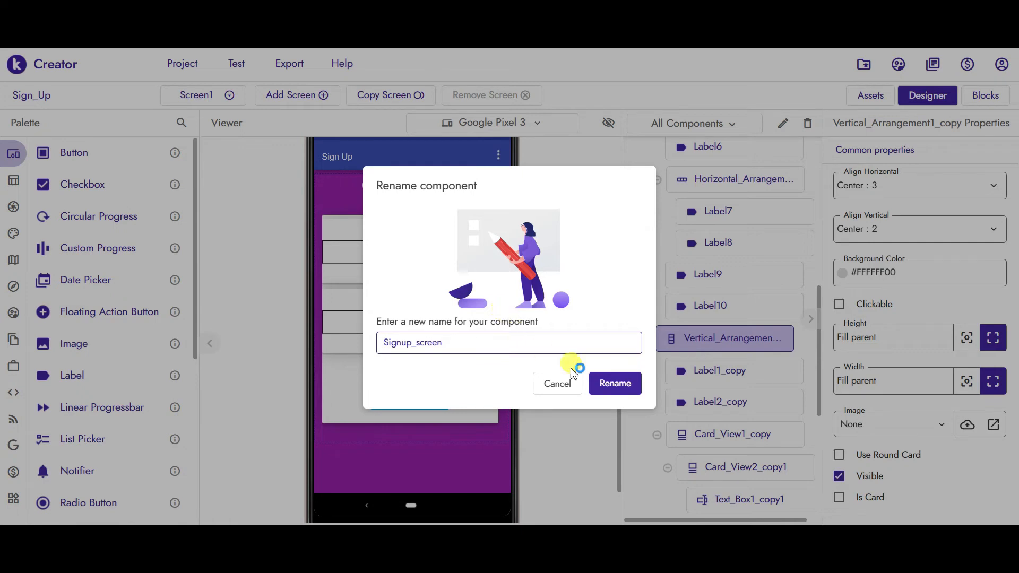
{"action": "left_click", "coordinate": [613, 385]}
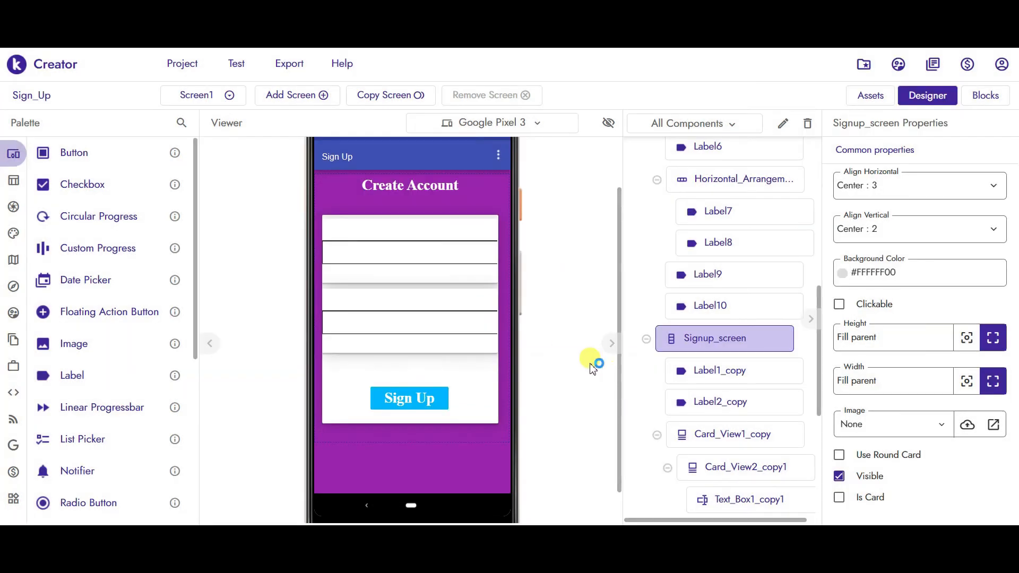
- Rename the sign-up form's Button1_copy to Sign_Up_btn
{"action": "left_click", "coordinate": [409, 408]}
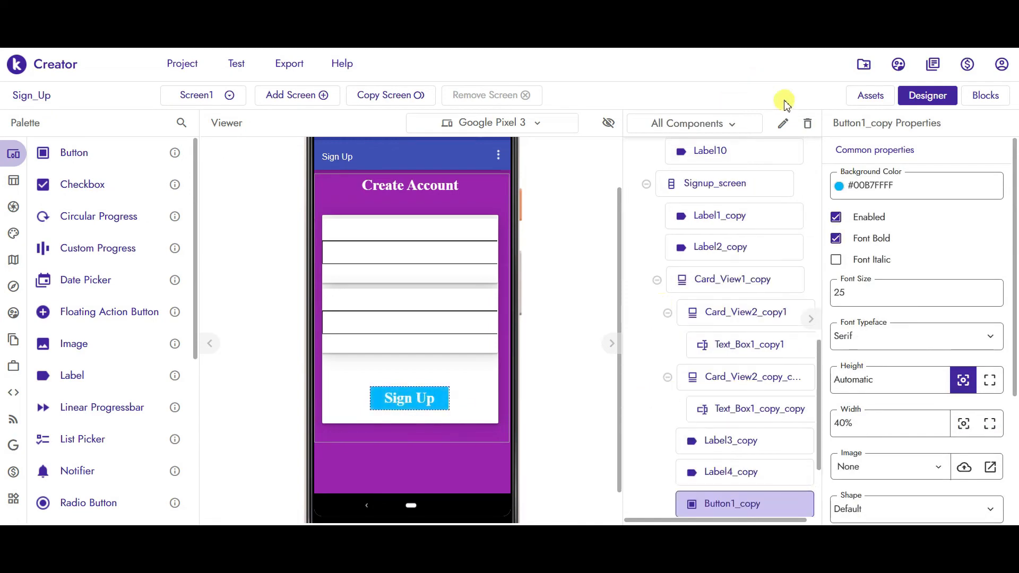
{"action": "left_click", "coordinate": [781, 124]}
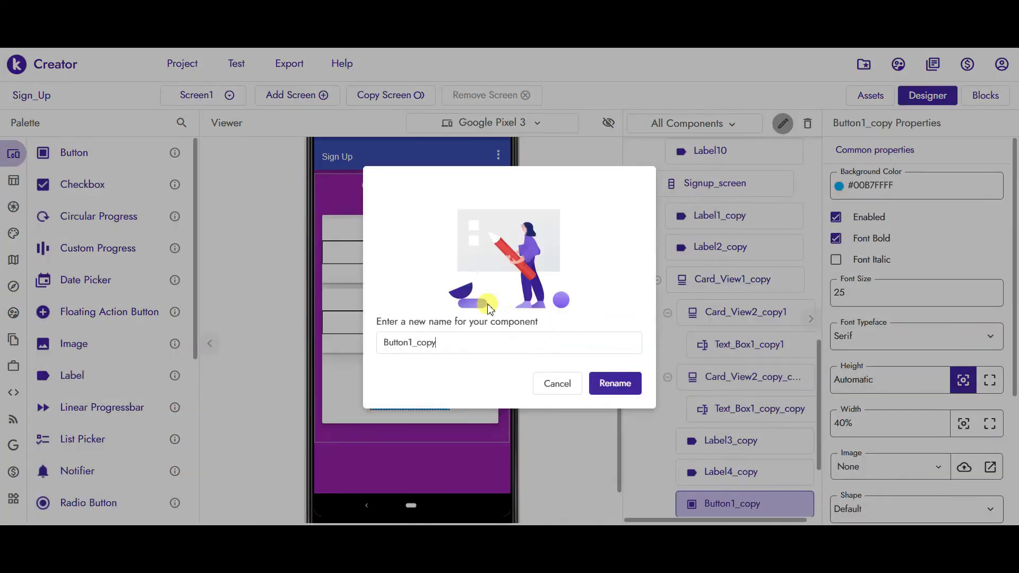
{"action": "double_click", "coordinate": [468, 340]}
{"action": "type", "text": "Sign Up btn"}
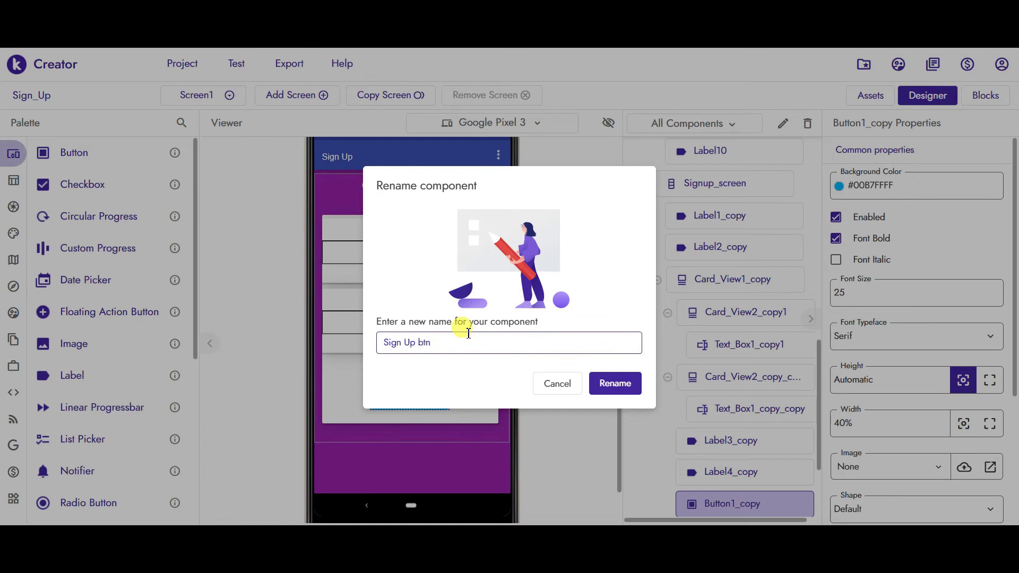
{"action": "key", "text": "Return"}
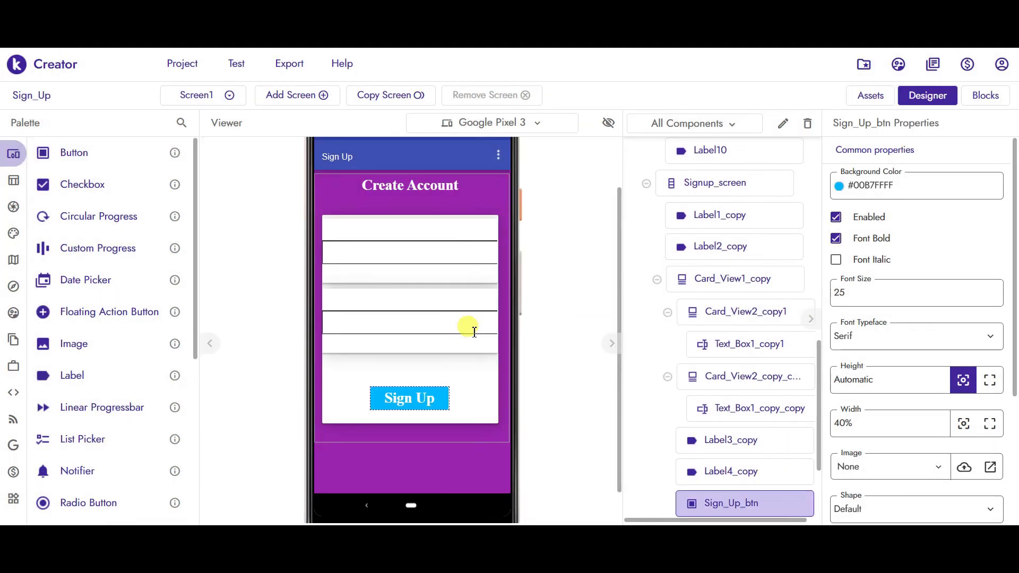
- Rename the login form's Button1 to Login_btn
{"action": "left_click_drag", "start_coordinate": [820, 352], "coordinate": [821, 225]}
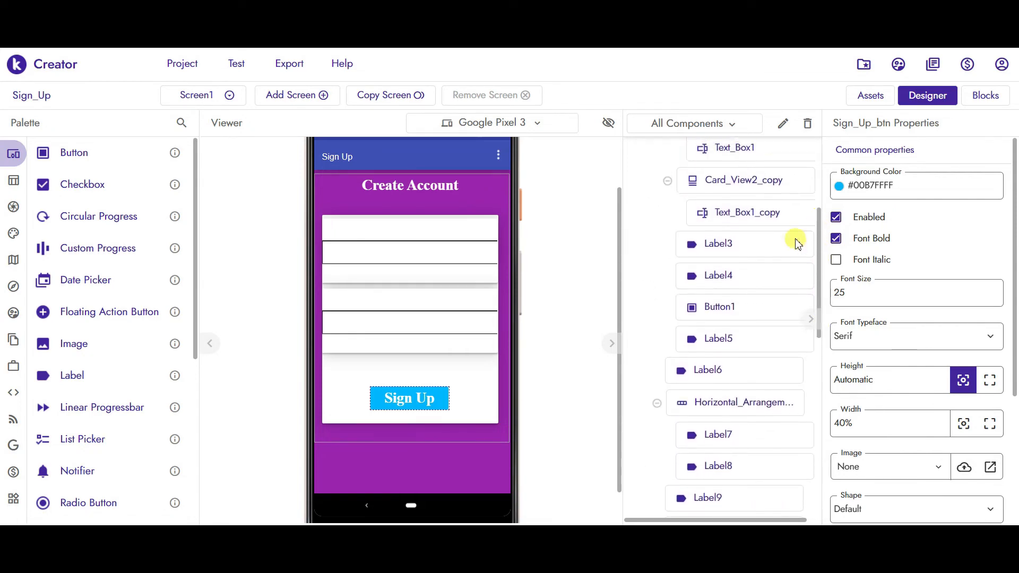
{"action": "left_click", "coordinate": [701, 311]}
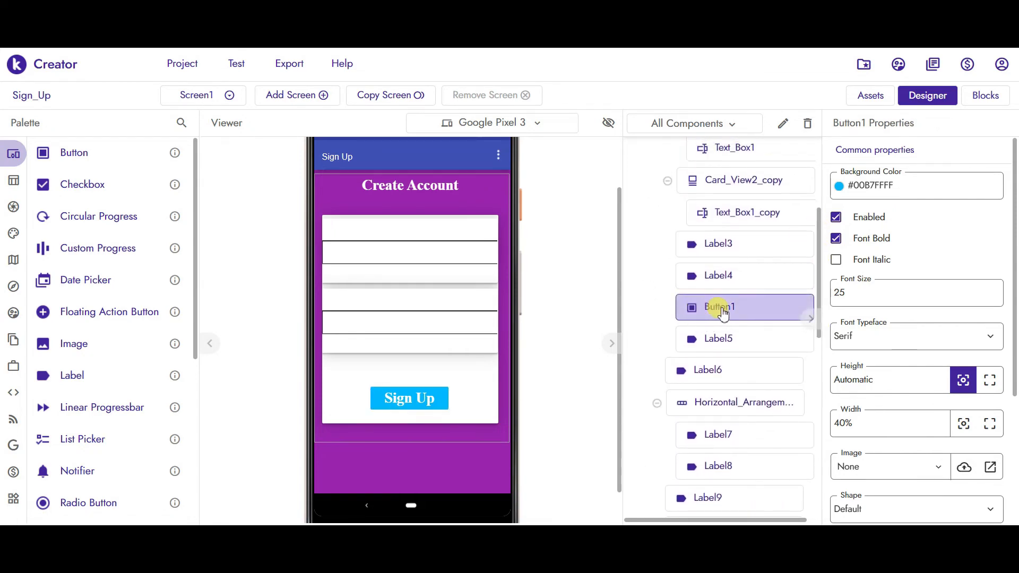
{"action": "left_click", "coordinate": [784, 124]}
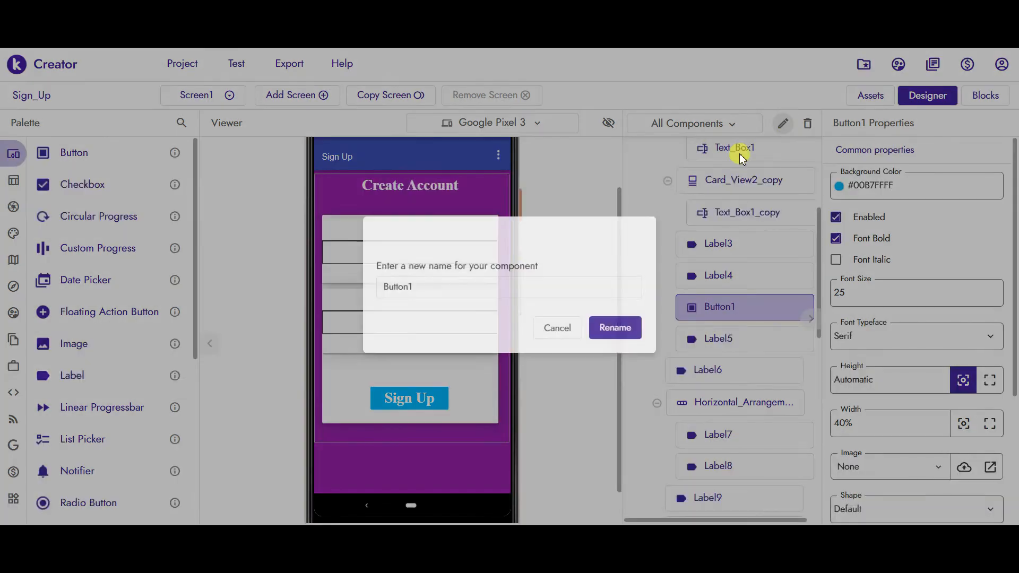
{"action": "left_click", "coordinate": [432, 335]}
{"action": "double_click", "coordinate": [432, 335]}
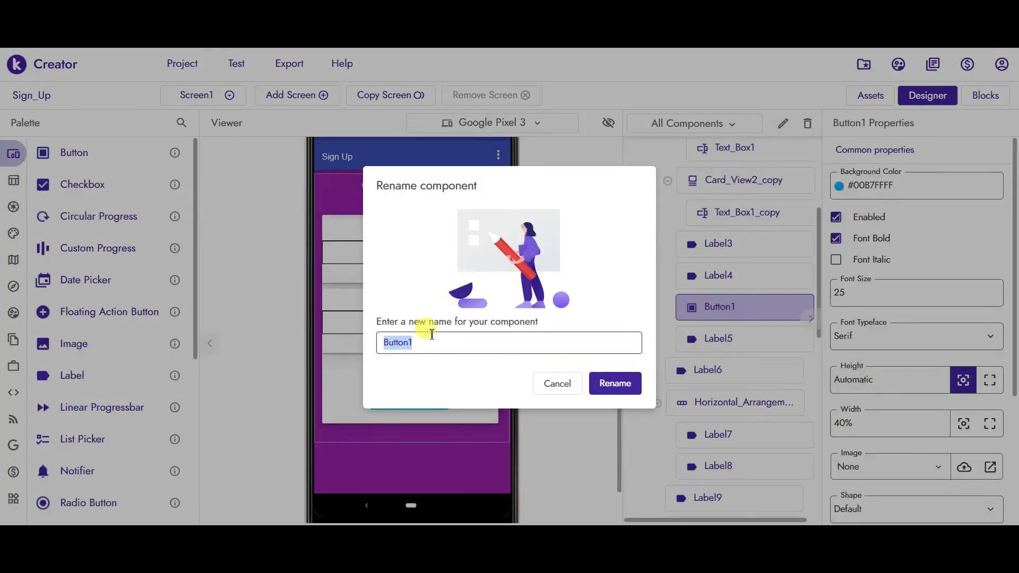
{"action": "type", "text": "Login_btn"}
{"action": "key", "text": "Return"}
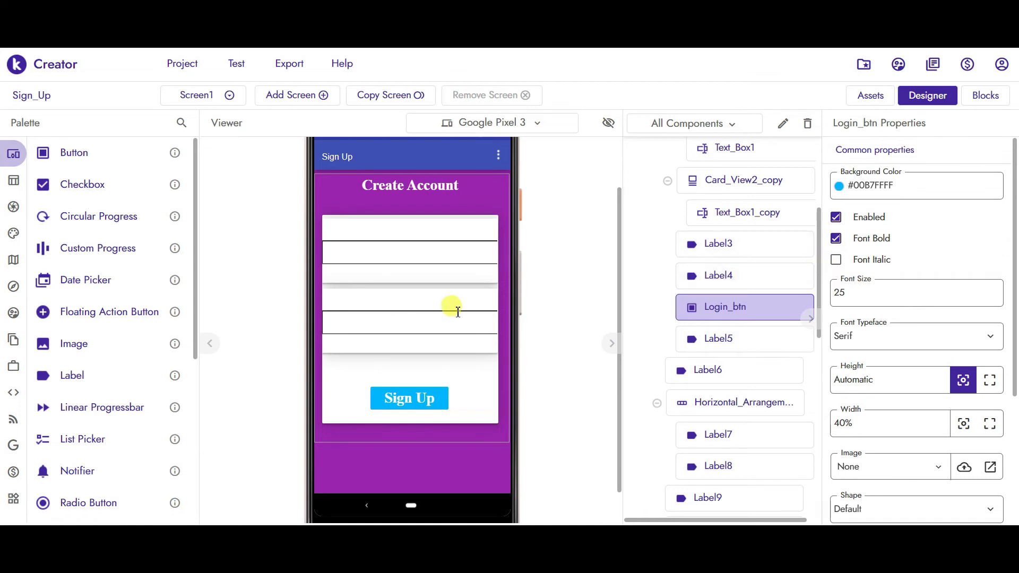
{"action": "left_click", "coordinate": [442, 199]}
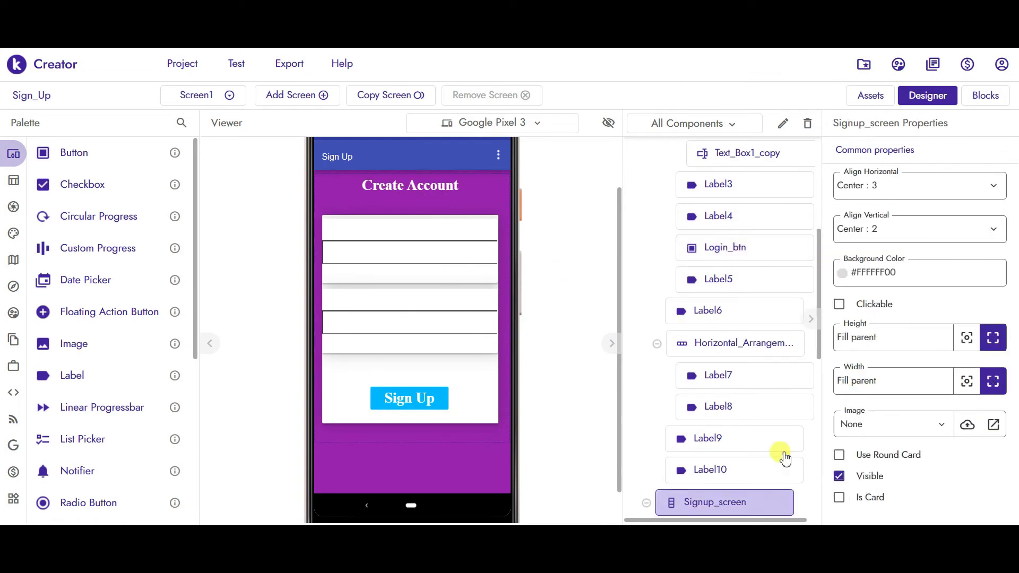
- Hide the Signup_screen arrangement and make the Login_screen arrangement visible instead
{"action": "left_click", "coordinate": [840, 475]}
{"action": "left_click_drag", "start_coordinate": [822, 291], "coordinate": [823, 177]}
{"action": "left_click", "coordinate": [722, 205]}
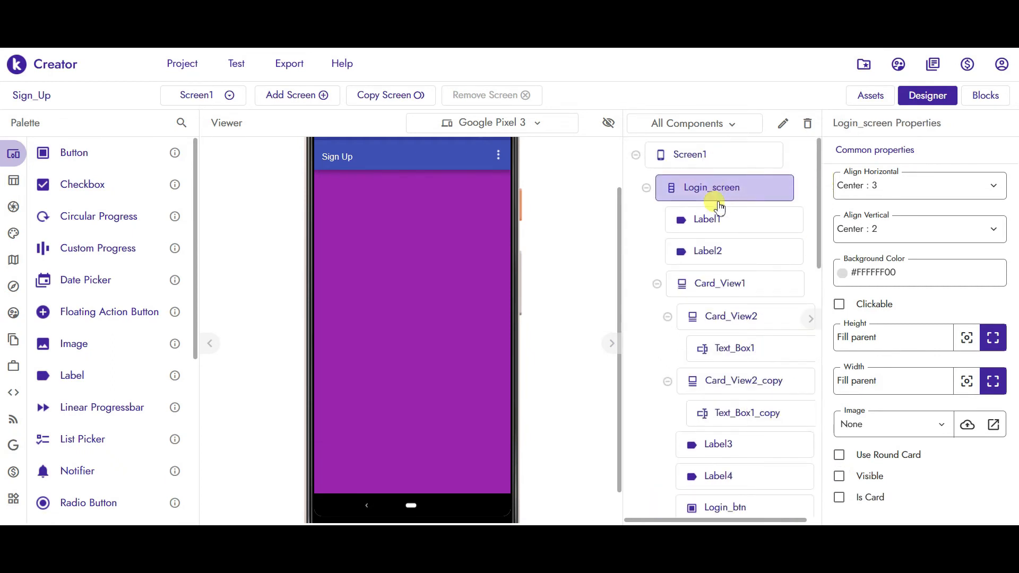
{"action": "left_click", "coordinate": [840, 476]}
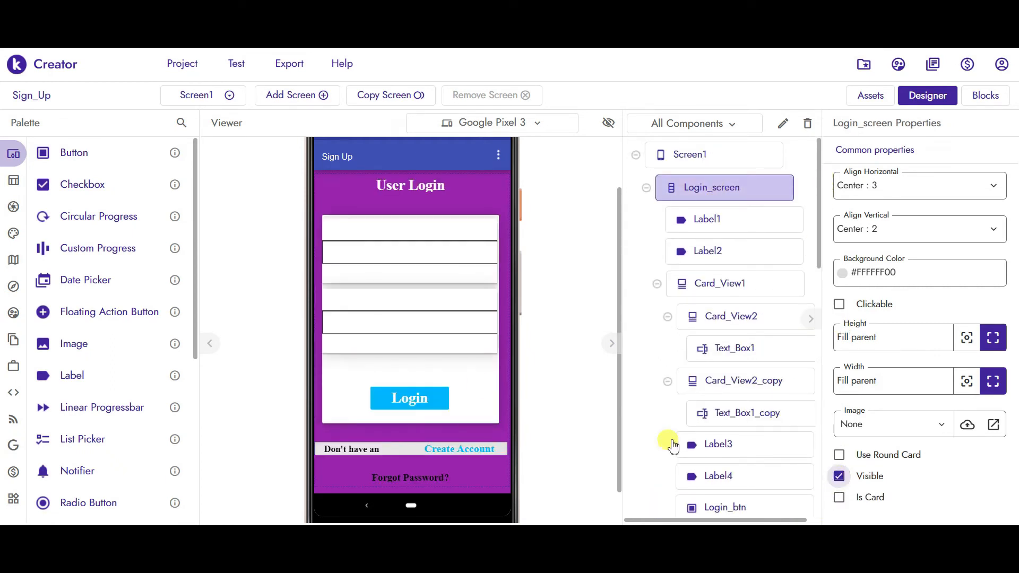
- Rename the Create Account label from Label8 to new_signup_btn
{"action": "left_click", "coordinate": [443, 445]}
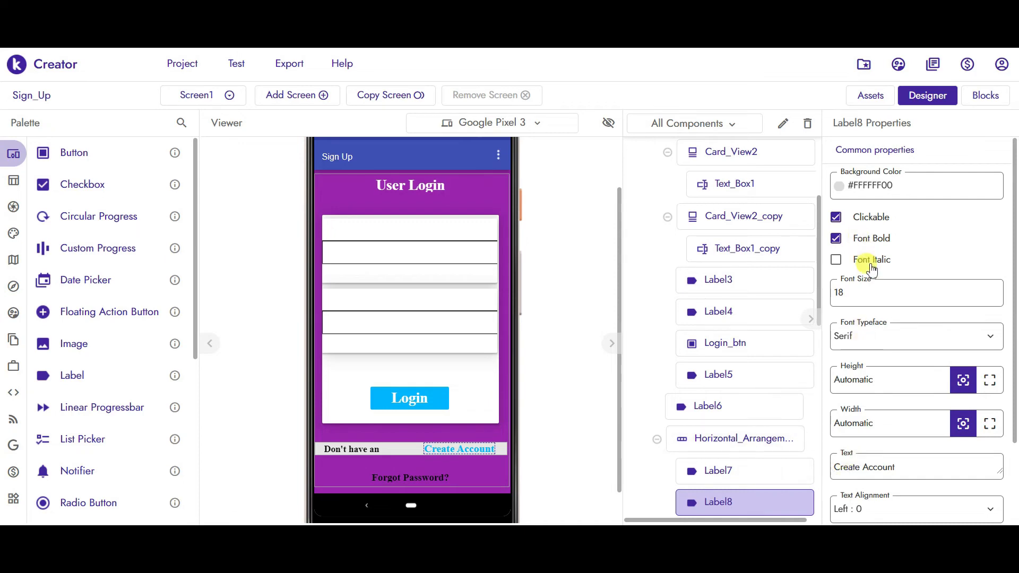
{"action": "left_click", "coordinate": [781, 126]}
{"action": "key", "text": "ctrl+a"}
{"action": "type", "text": "n"}
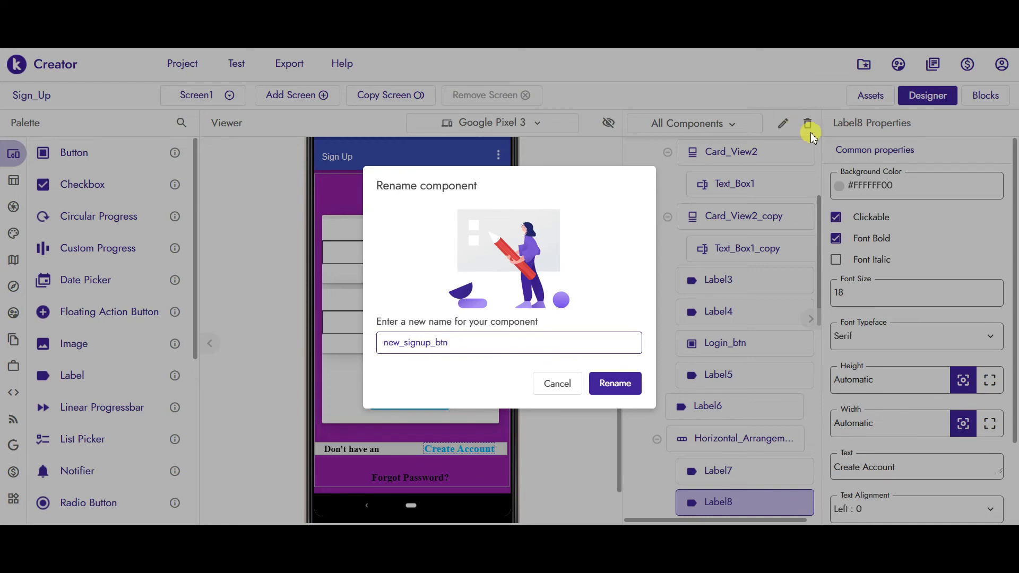
{"action": "left_click", "coordinate": [617, 383]}
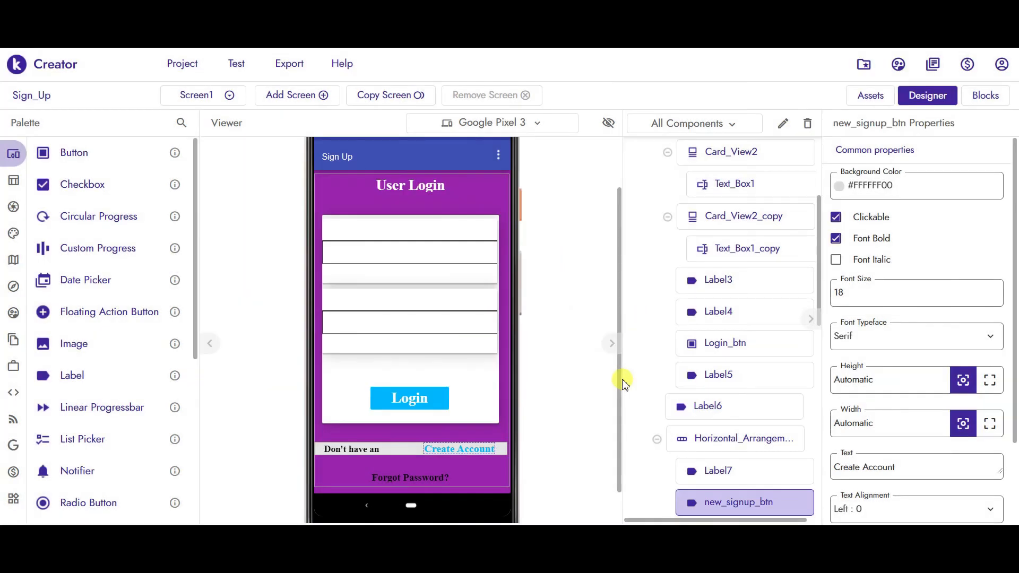
- Rename the Forgot Password? label from Label10 to Reset_Password, then go to the Blocks editor
{"action": "left_click", "coordinate": [397, 471]}
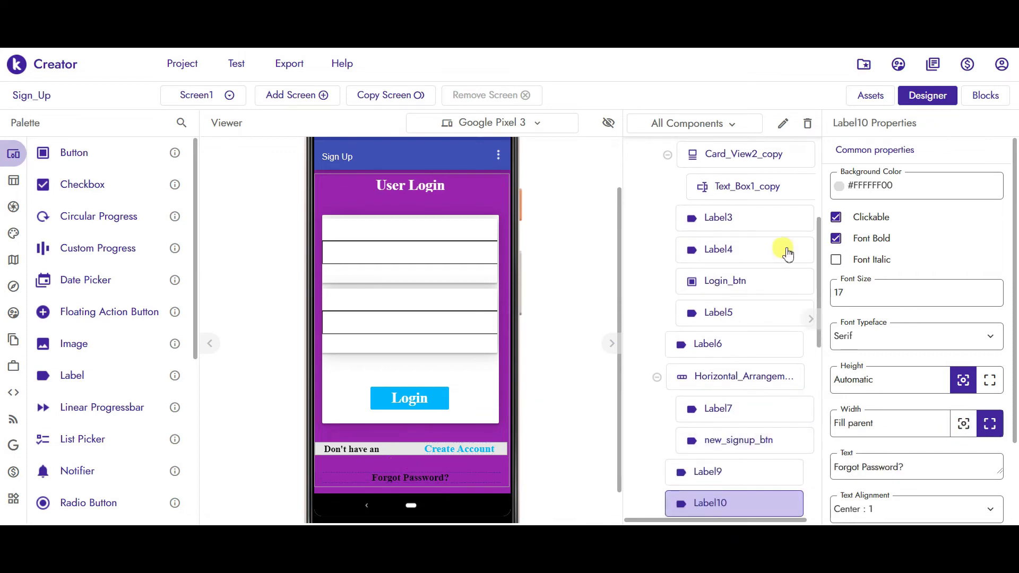
{"action": "left_click", "coordinate": [782, 123]}
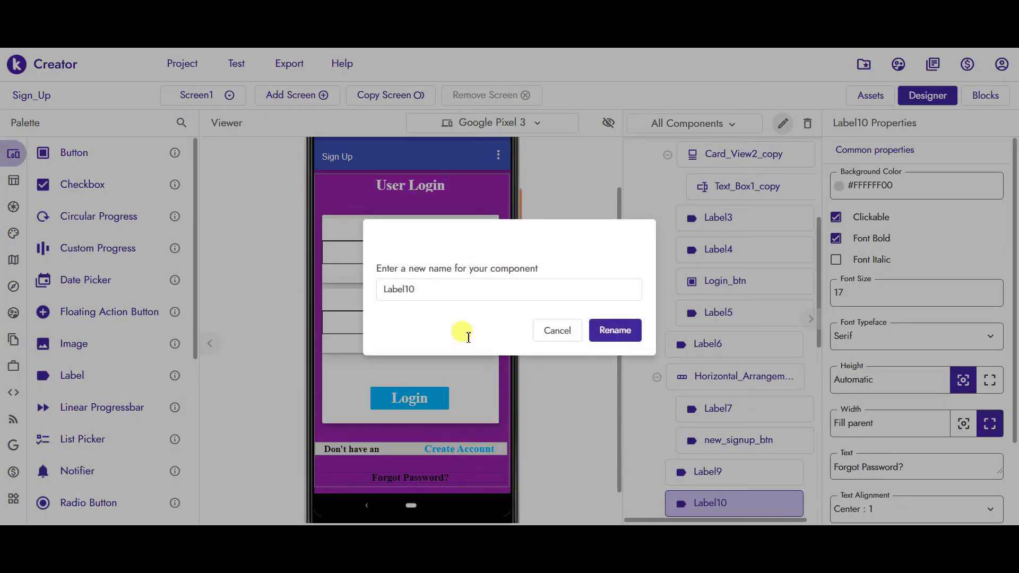
{"action": "double_click", "coordinate": [468, 338]}
{"action": "type", "text": "Reset Password"}
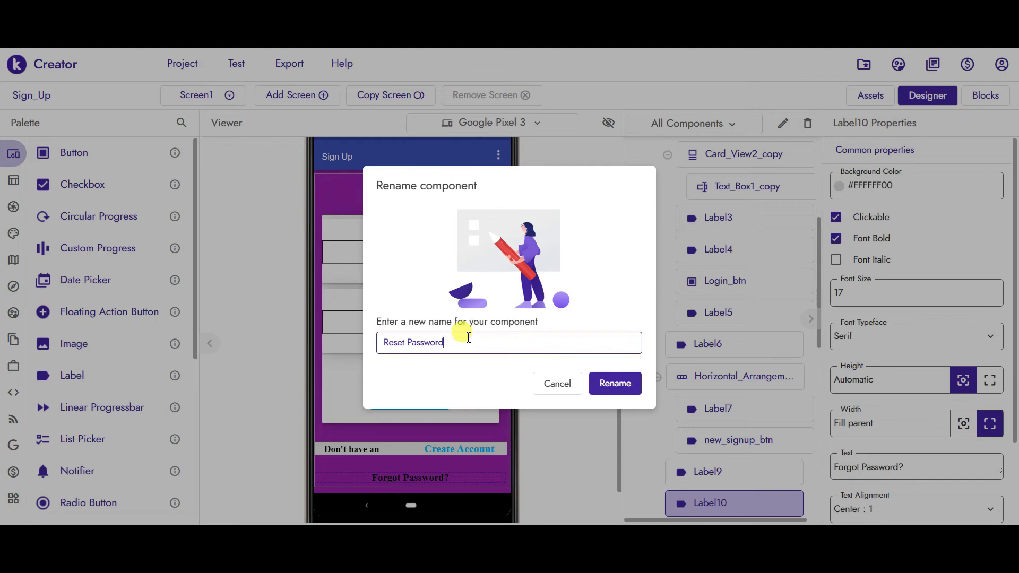
{"action": "left_click", "coordinate": [611, 383]}
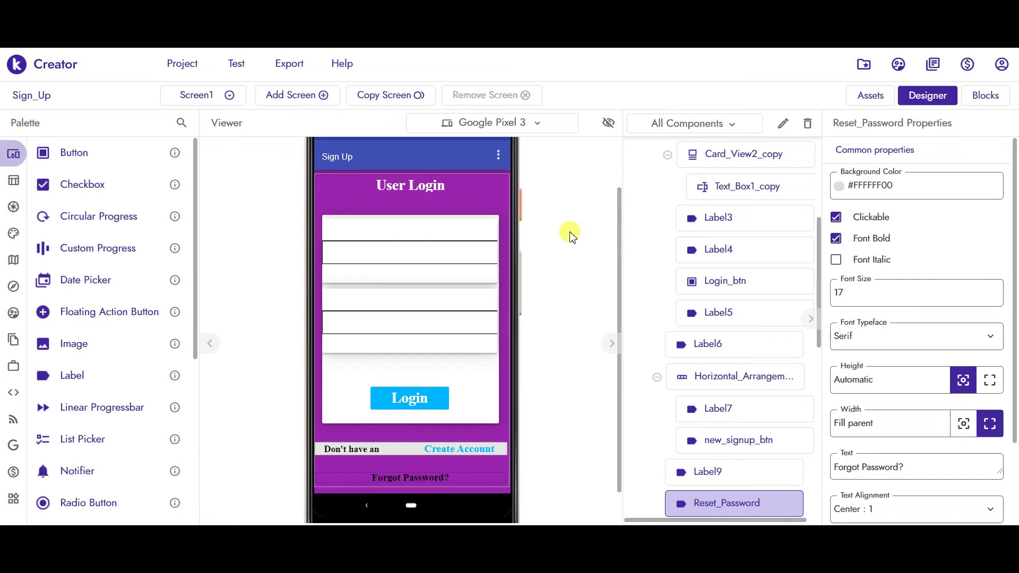
{"action": "left_click", "coordinate": [981, 102]}
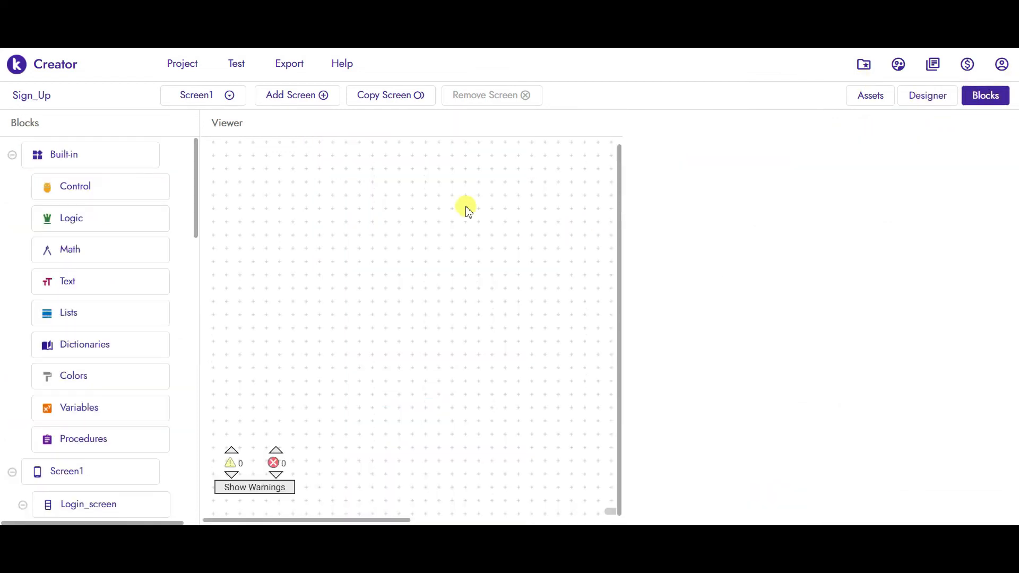
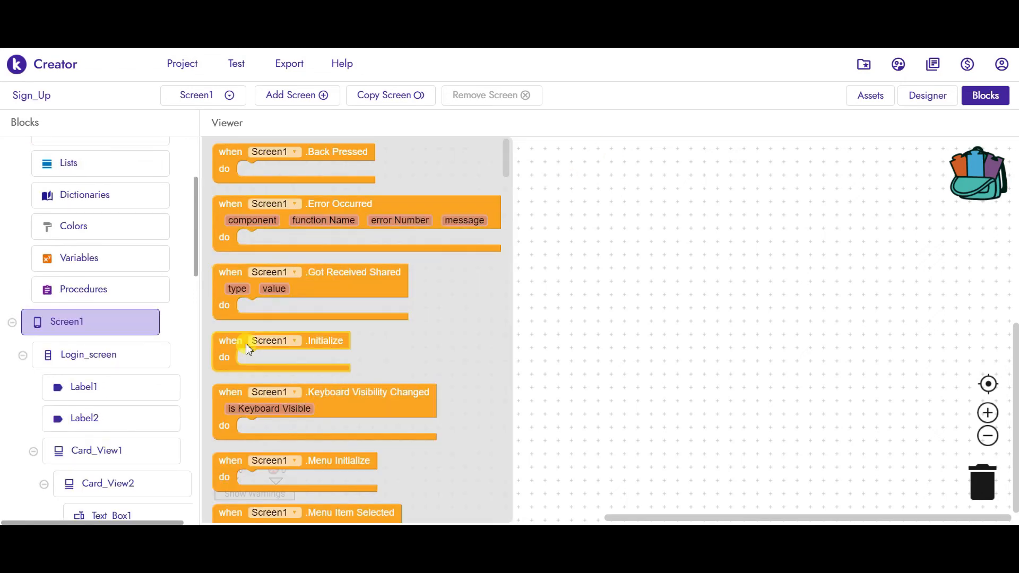
- Add a Screen1.Initialize event that sets Login_screen.Visible to true
{"action": "left_click_drag", "start_coordinate": [234, 348], "coordinate": [298, 180]}
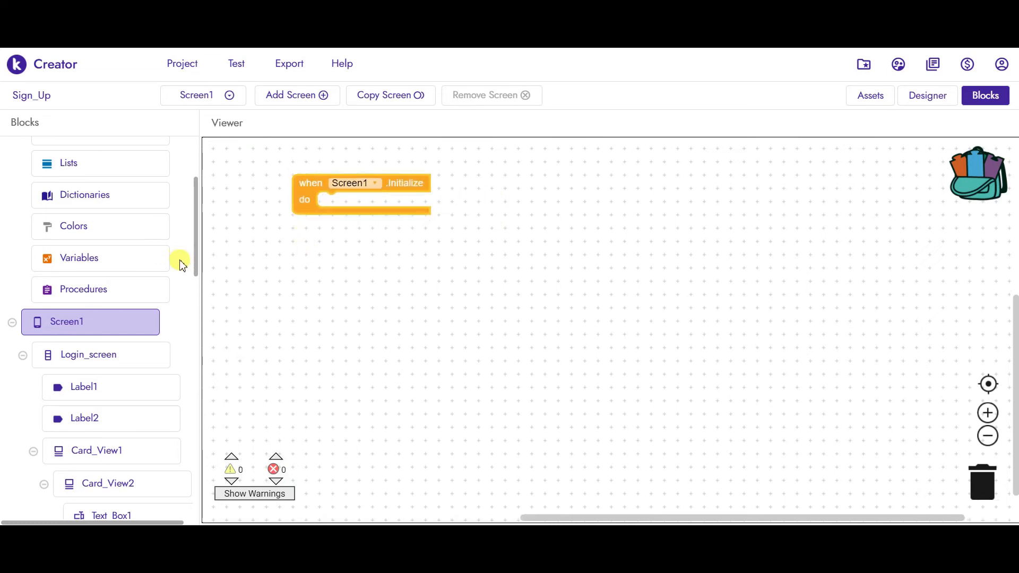
{"action": "mouse_move", "coordinate": [196, 243]}
{"action": "left_mouse_down"}
{"action": "mouse_move", "coordinate": [196, 192]}
{"action": "mouse_move", "coordinate": [192, 259]}
{"action": "left_mouse_up"}
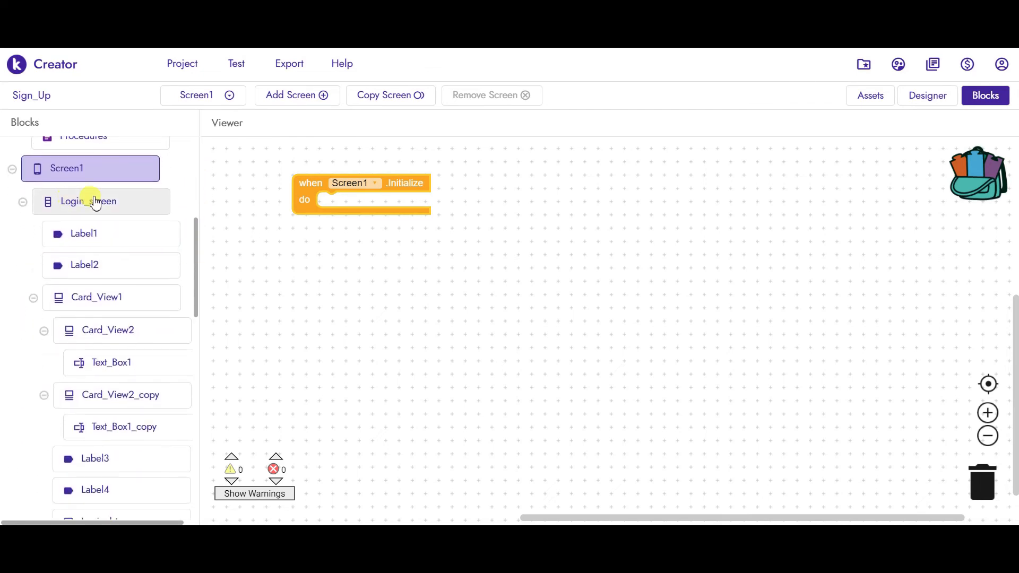
{"action": "left_click", "coordinate": [158, 201]}
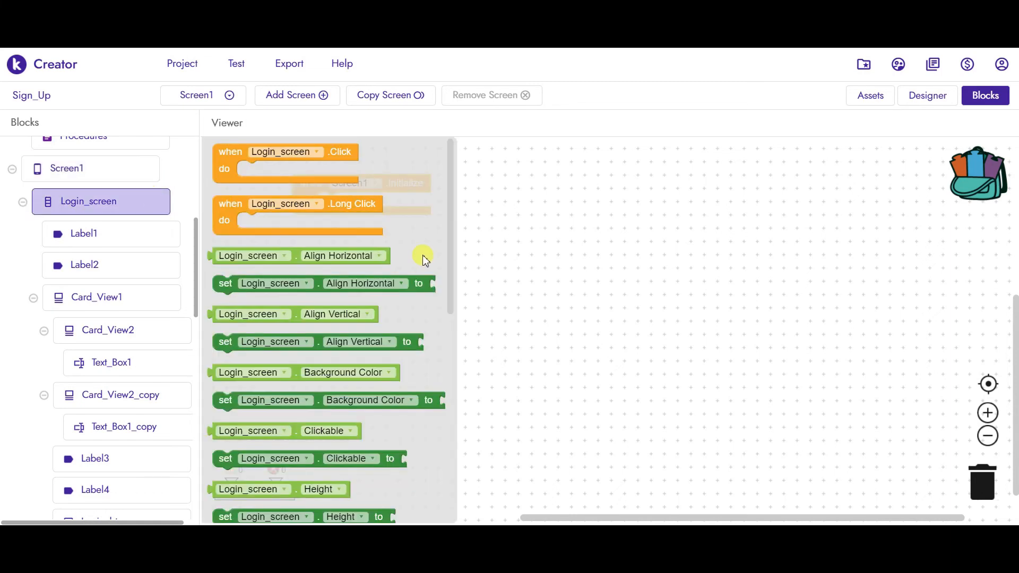
{"action": "left_click_drag", "start_coordinate": [447, 226], "coordinate": [457, 334]}
{"action": "scroll", "coordinate": [457, 351], "scroll_direction": "down", "scroll_amount": 5}
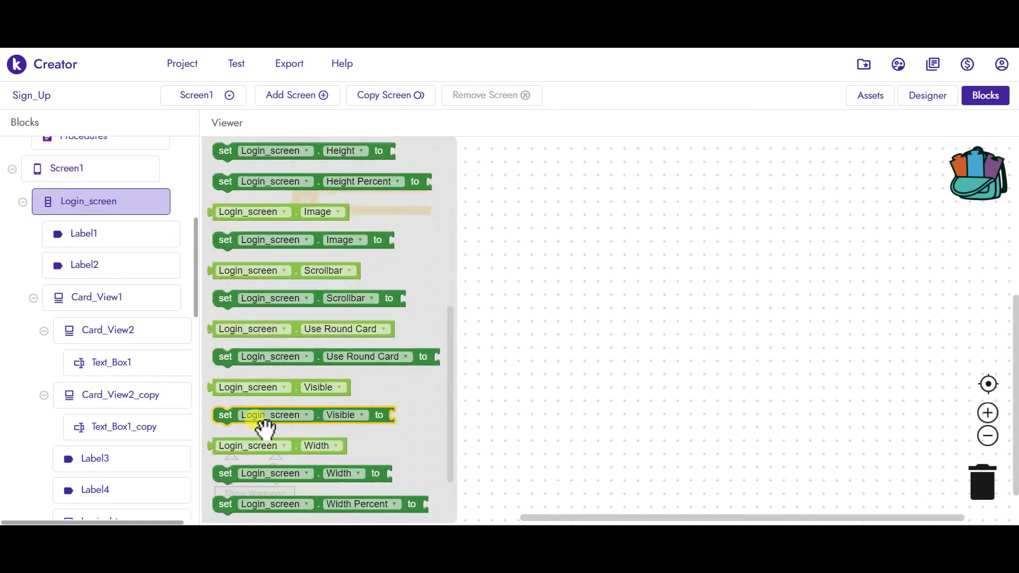
{"action": "left_click_drag", "start_coordinate": [239, 422], "coordinate": [350, 209]}
{"action": "type", "text": "trye"}
{"action": "key", "text": "BackSpace"}
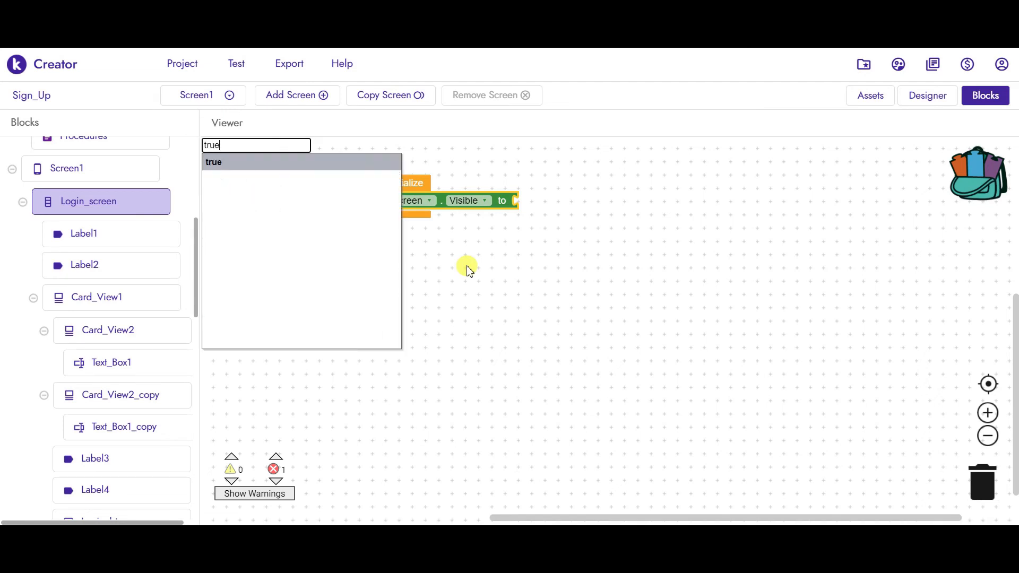
{"action": "key", "text": "Return"}
- Duplicate the setter below it, retarget it to Signup_screen and set Visible to false
{"action": "left_click", "coordinate": [333, 210]}
{"action": "key", "text": "ctrl+c"}
{"action": "key", "text": "ctrl+v"}
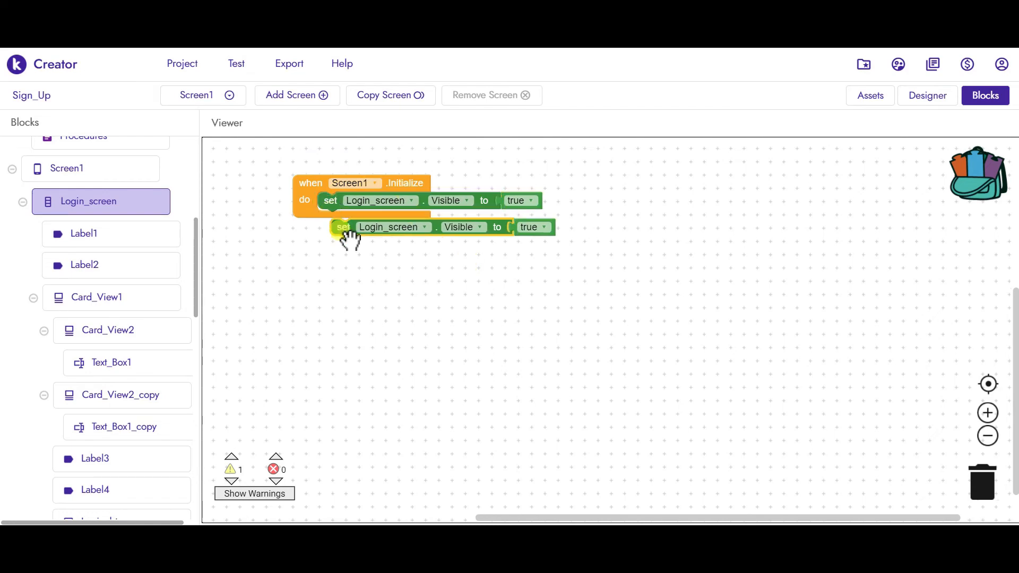
{"action": "left_click_drag", "start_coordinate": [345, 228], "coordinate": [336, 219]}
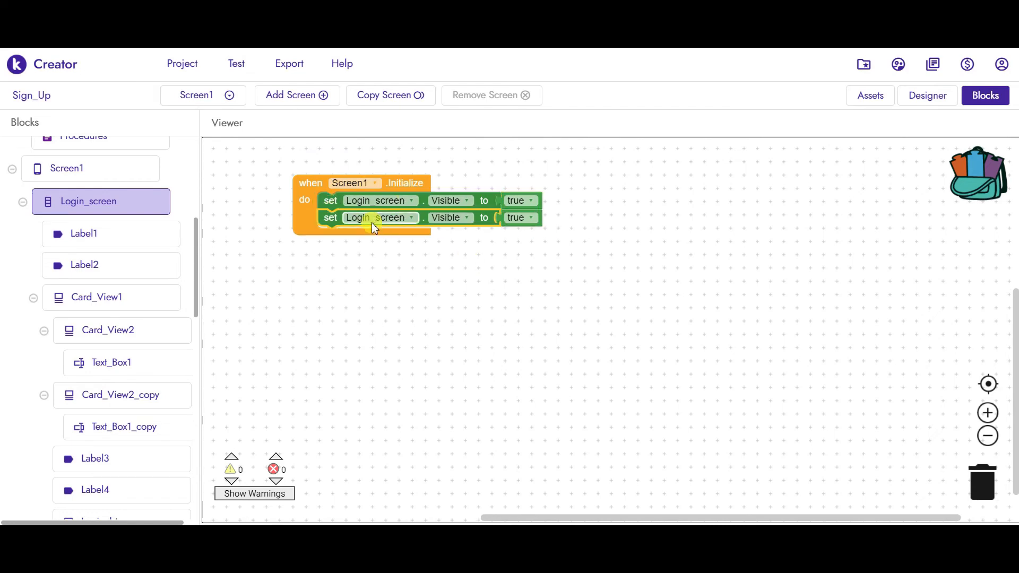
{"action": "left_click", "coordinate": [373, 219]}
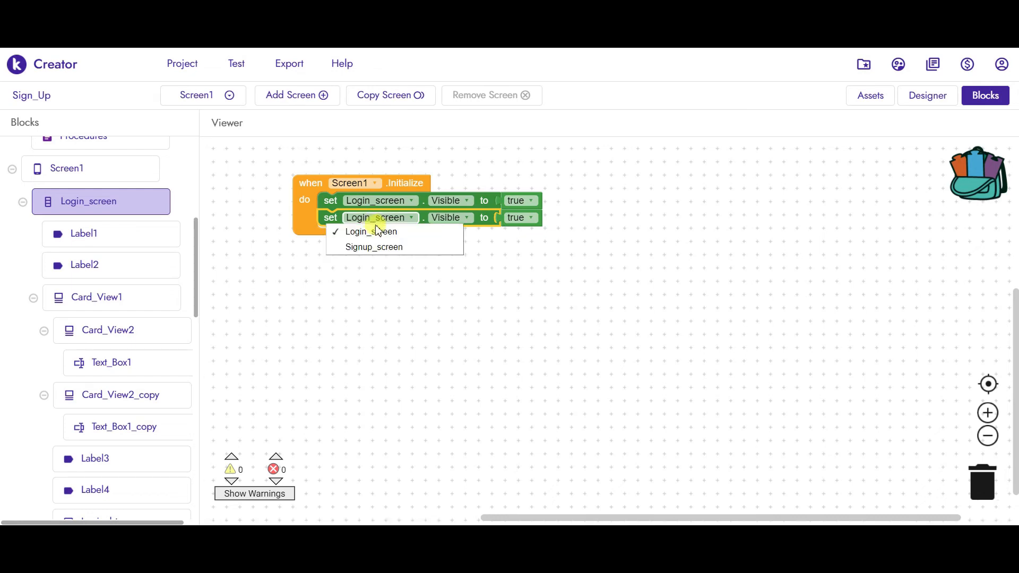
{"action": "left_click", "coordinate": [370, 250]}
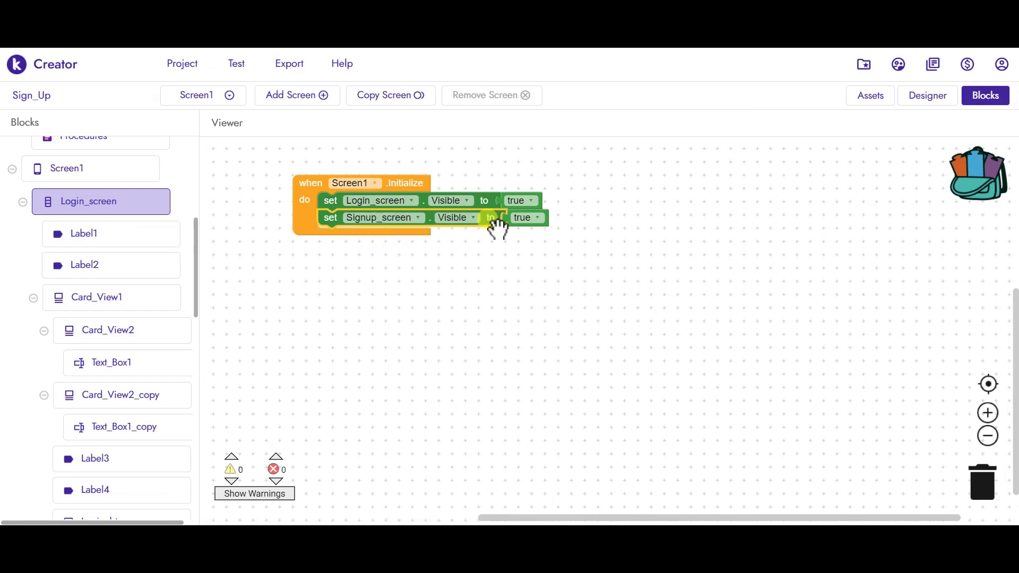
{"action": "left_click", "coordinate": [524, 222]}
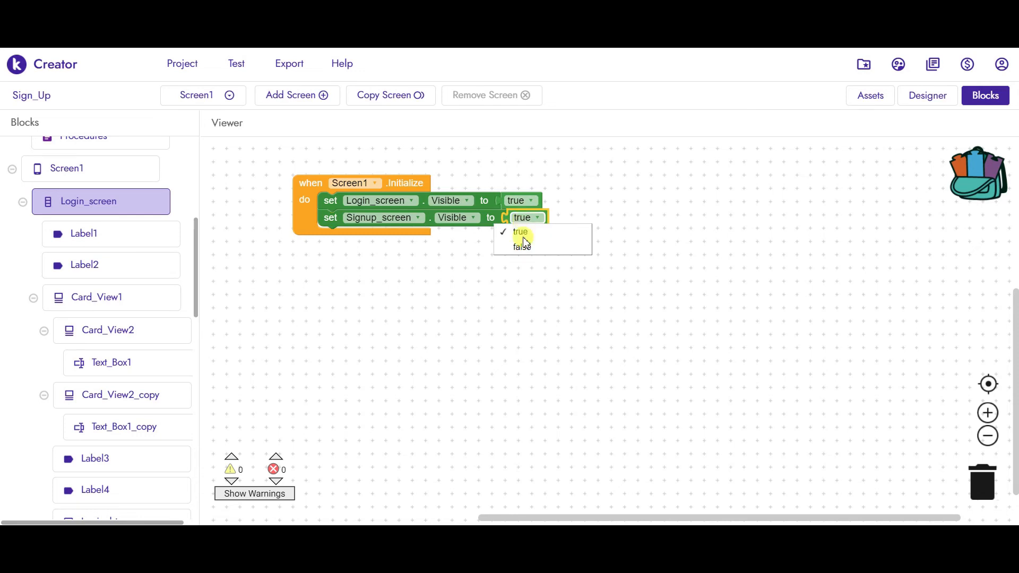
{"action": "left_click", "coordinate": [523, 248]}
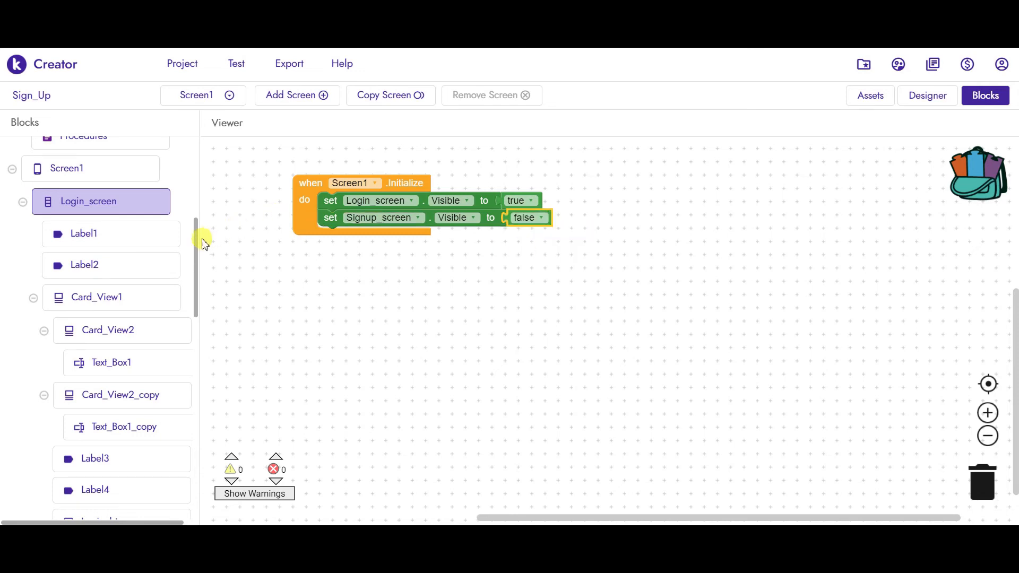
{"action": "left_click_drag", "start_coordinate": [197, 243], "coordinate": [196, 289]}
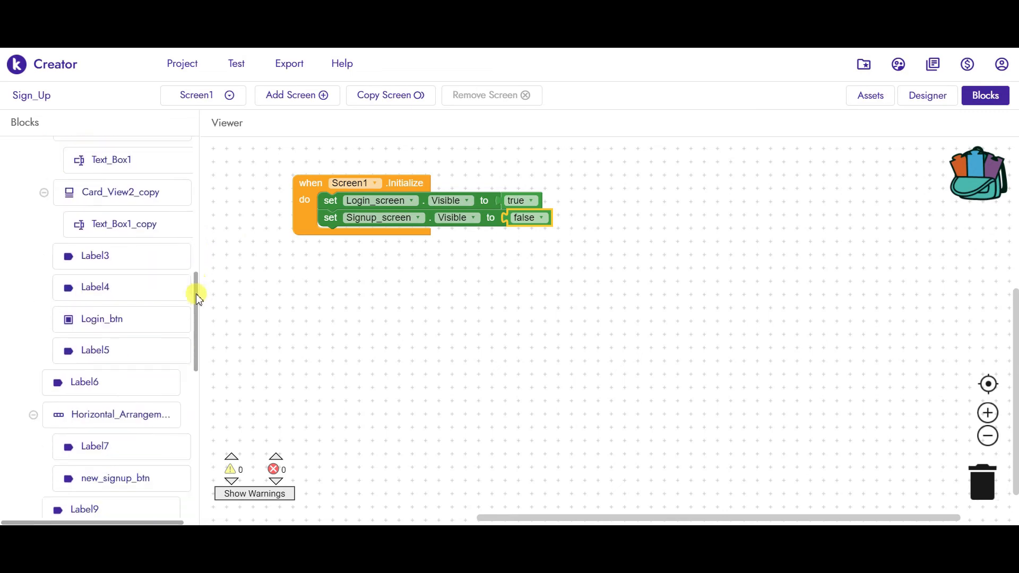
- Add a when Login_btn.Click event containing an if-then block
{"action": "left_click", "coordinate": [94, 329]}
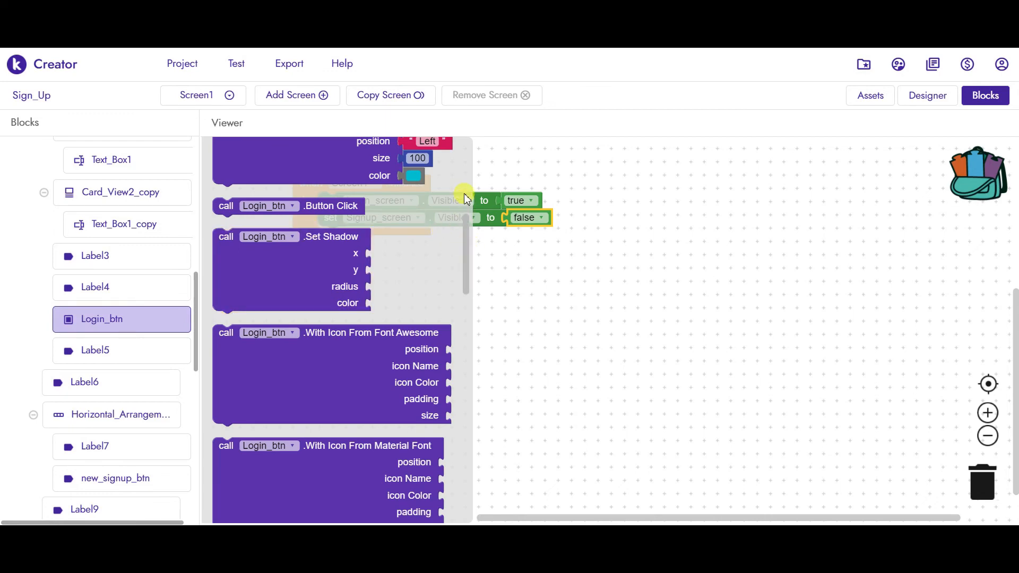
{"action": "scroll", "coordinate": [462, 170], "scroll_direction": "up", "scroll_amount": 5}
{"action": "left_click_drag", "start_coordinate": [327, 159], "coordinate": [376, 265]}
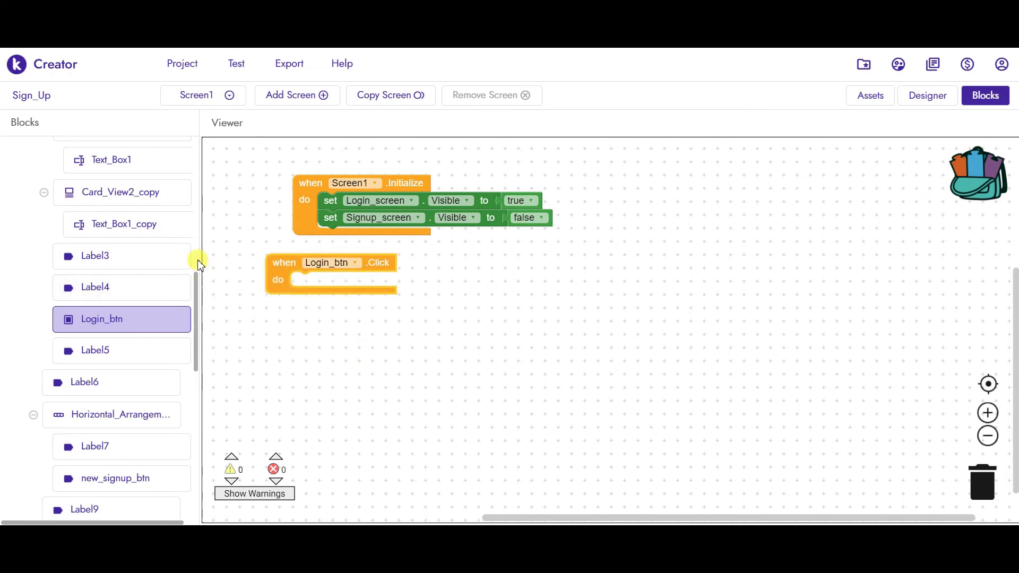
{"action": "left_click_drag", "start_coordinate": [196, 274], "coordinate": [198, 160]}
{"action": "left_click", "coordinate": [112, 191]}
{"action": "left_click_drag", "start_coordinate": [249, 183], "coordinate": [314, 306]}
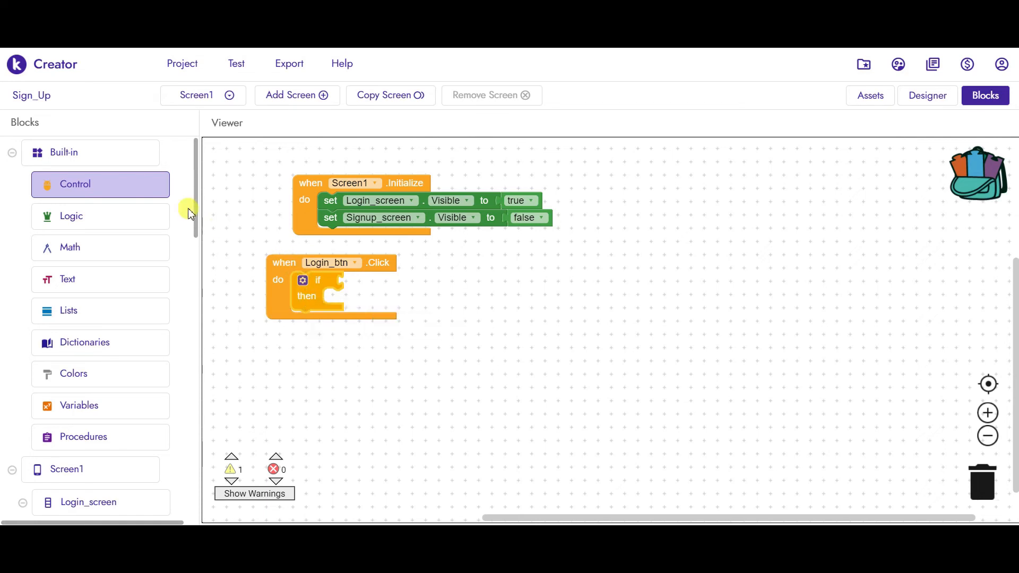
- Make the if condition an and block joining two = comparisons
{"action": "left_click", "coordinate": [114, 209]}
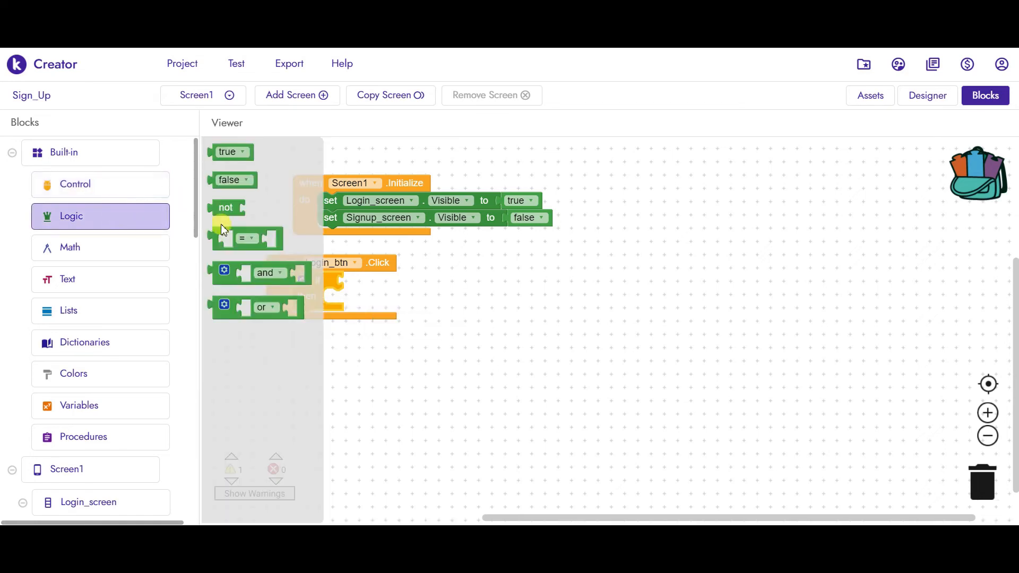
{"action": "left_click_drag", "start_coordinate": [243, 250], "coordinate": [371, 289]}
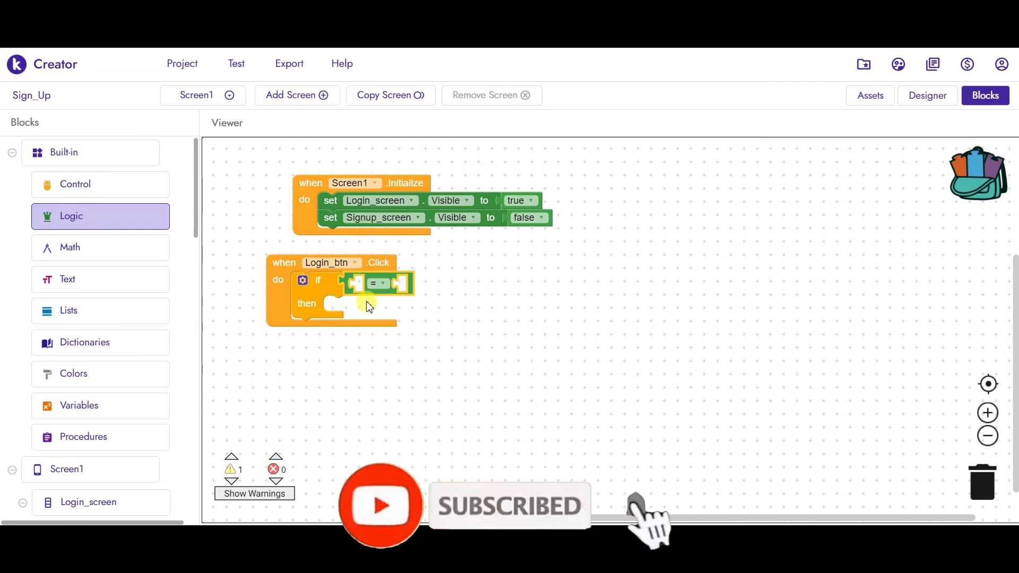
{"action": "left_click_drag", "start_coordinate": [385, 295], "coordinate": [475, 330]}
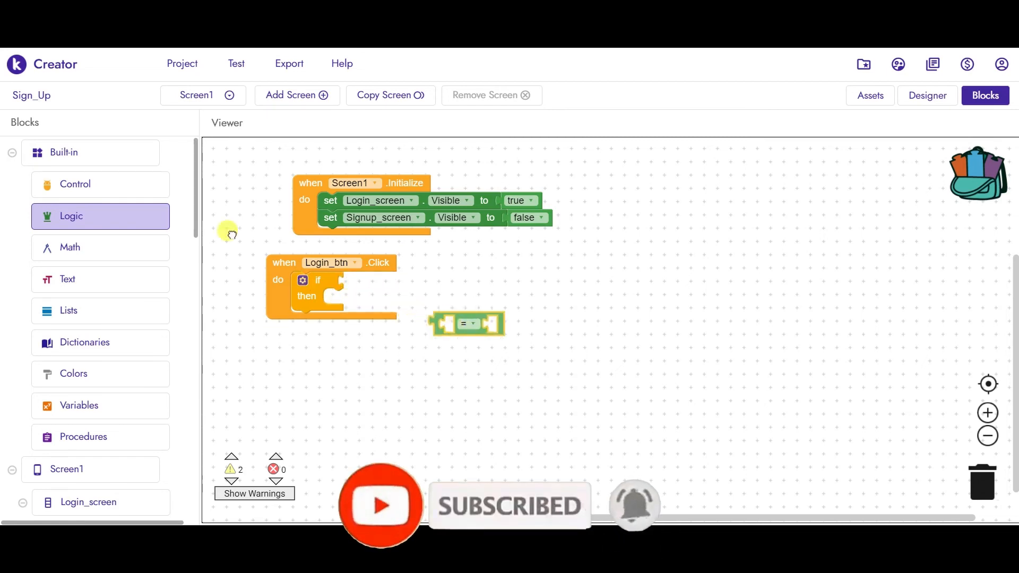
{"action": "left_click", "coordinate": [87, 221]}
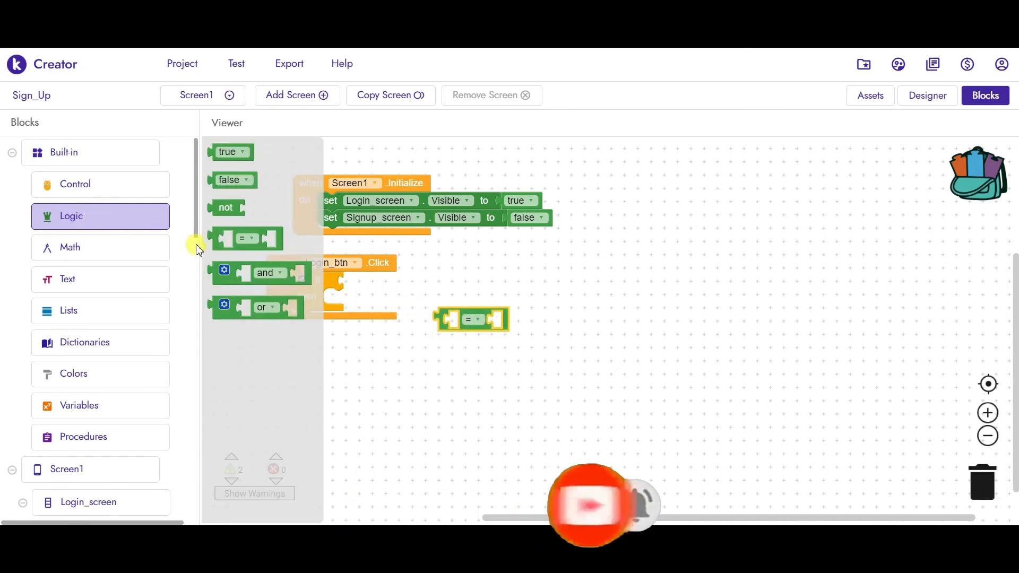
{"action": "left_click_drag", "start_coordinate": [234, 287], "coordinate": [391, 298]}
{"action": "left_click", "coordinate": [470, 324]}
{"action": "key", "text": "ctrl+v"}
{"action": "left_click_drag", "start_coordinate": [477, 352], "coordinate": [398, 294]}
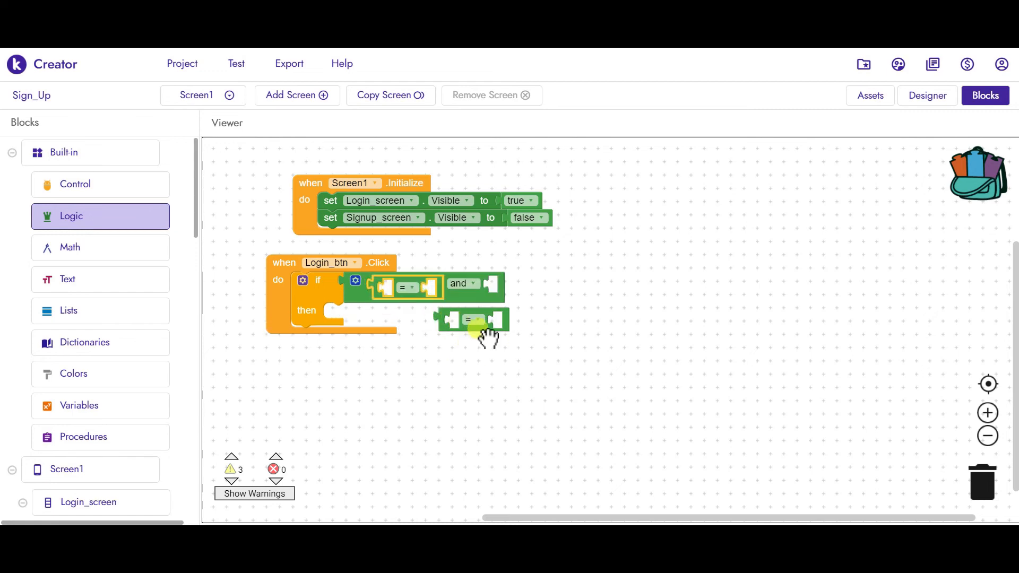
{"action": "left_click_drag", "start_coordinate": [507, 320], "coordinate": [520, 298]}
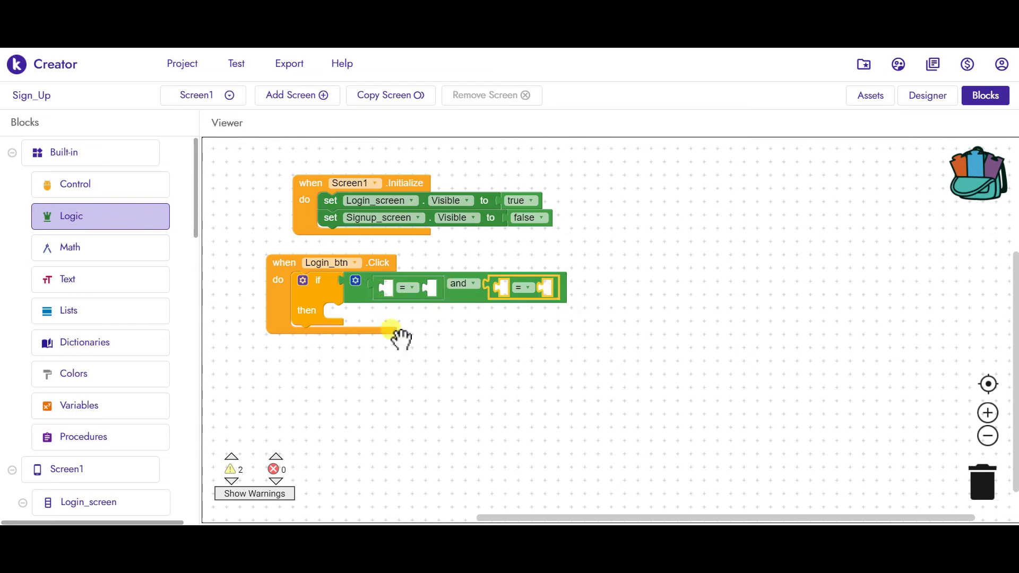
- Put a Text is empty block into the first = comparison
{"action": "left_click", "coordinate": [399, 325]}
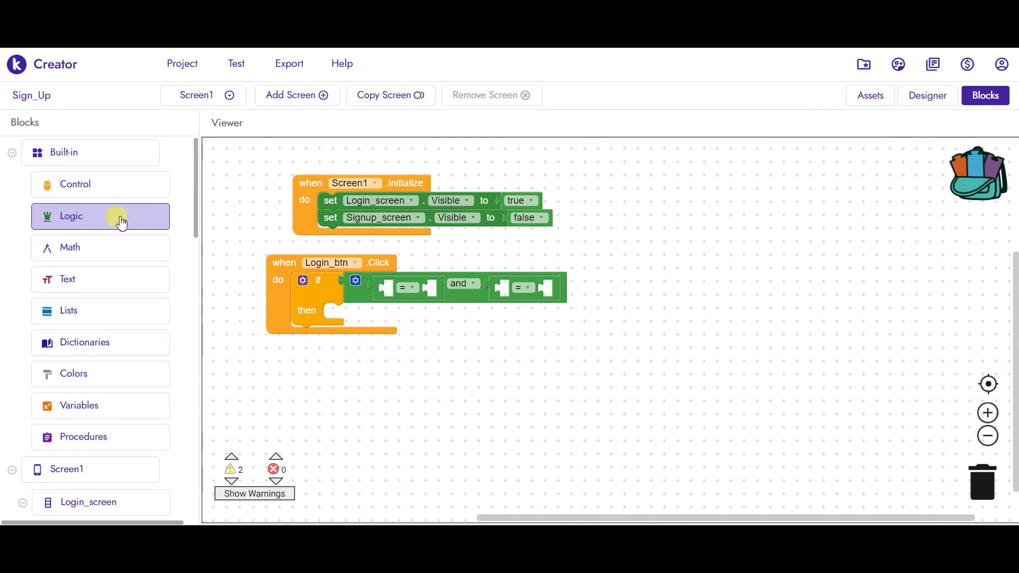
{"action": "left_click", "coordinate": [61, 289]}
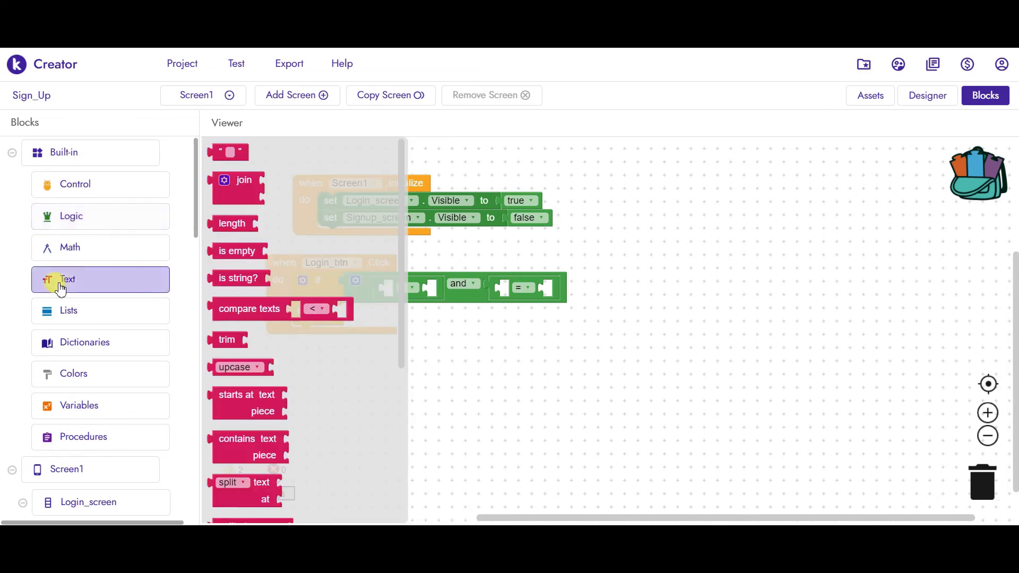
{"action": "left_click_drag", "start_coordinate": [233, 258], "coordinate": [408, 295]}
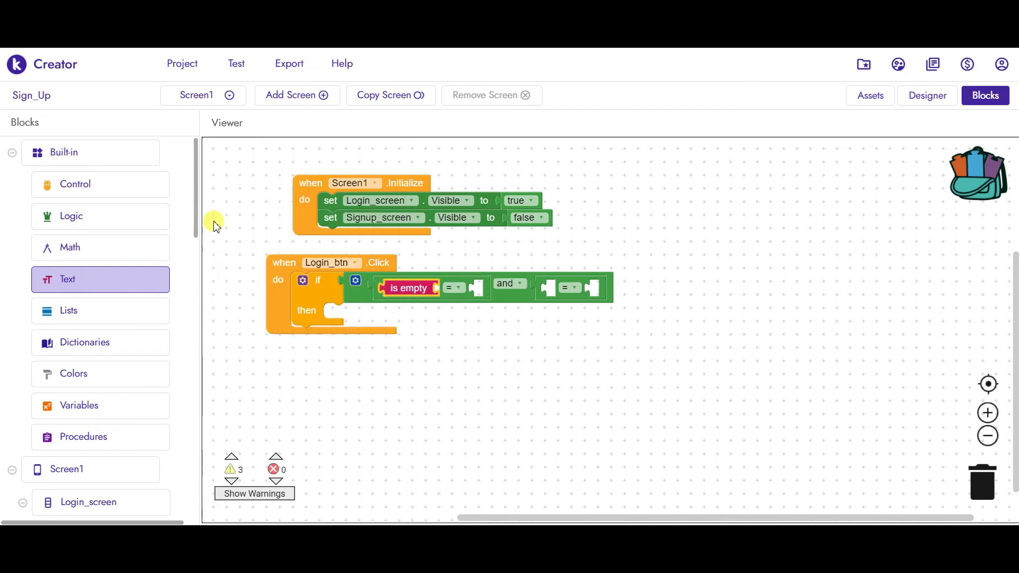
{"action": "left_click_drag", "start_coordinate": [196, 213], "coordinate": [206, 293]}
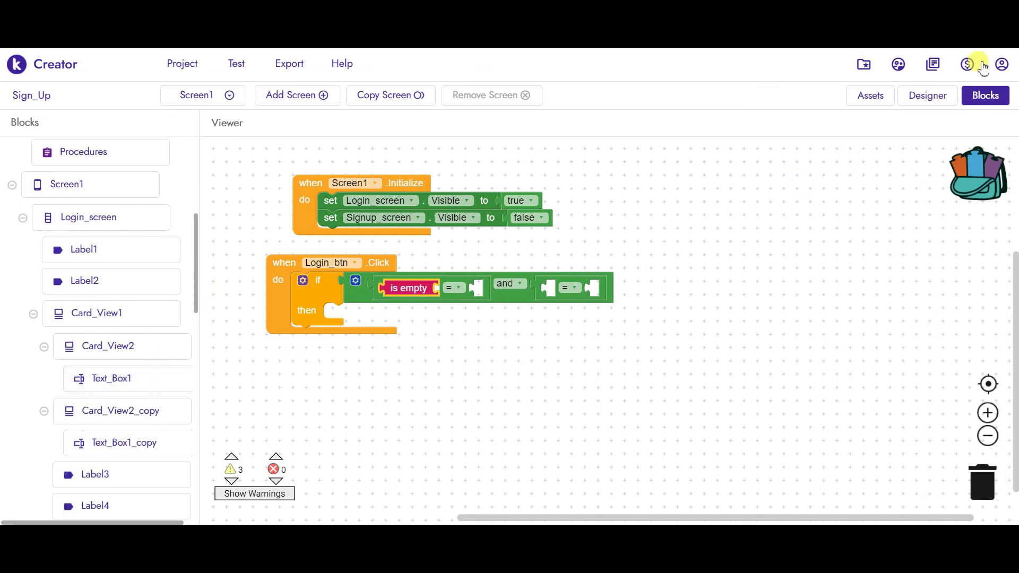
- In the Designer, rename the login form's text boxes to user_email and user_password
{"action": "left_click", "coordinate": [935, 94]}
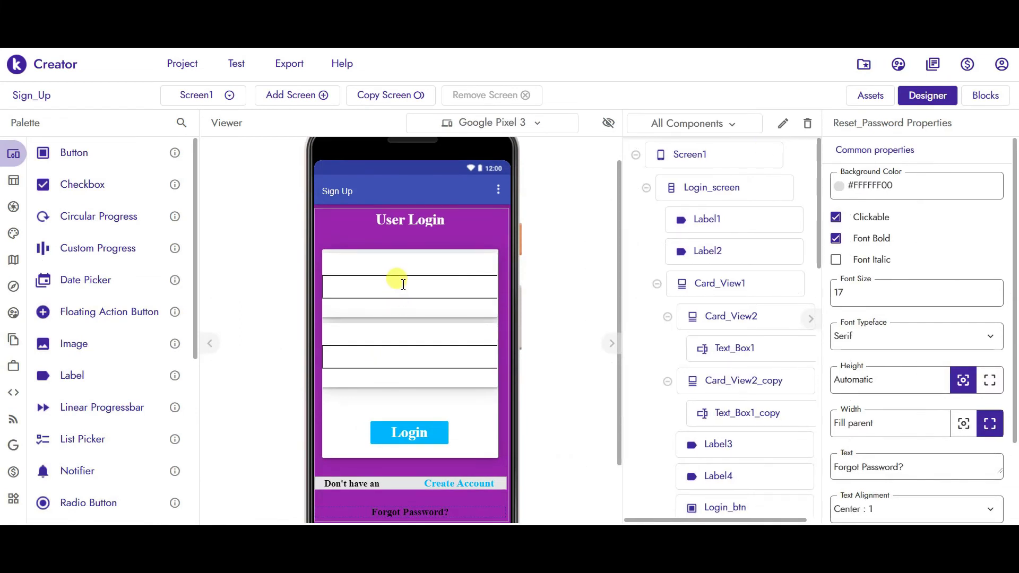
{"action": "left_click", "coordinate": [403, 285]}
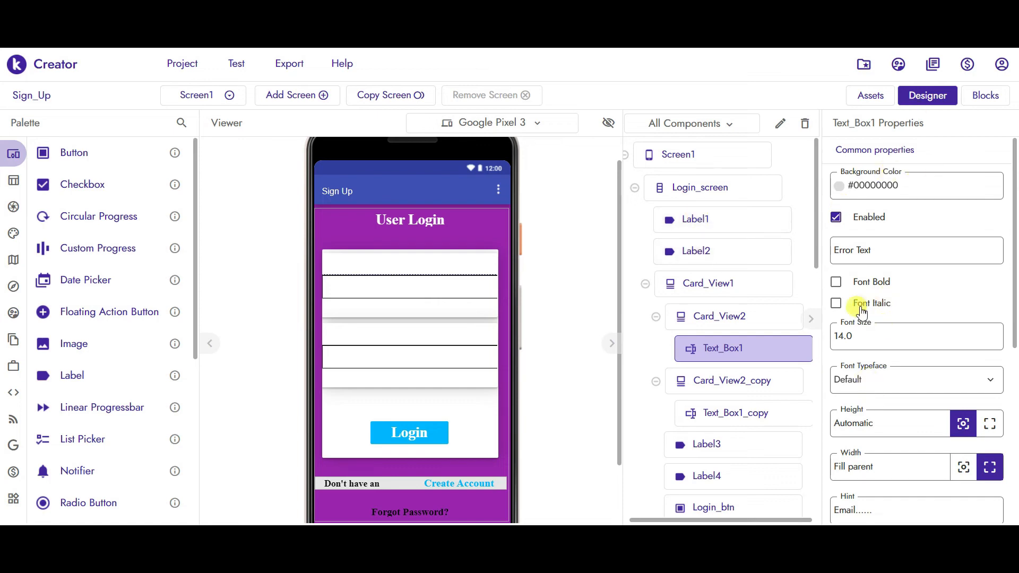
{"action": "left_click", "coordinate": [782, 123]}
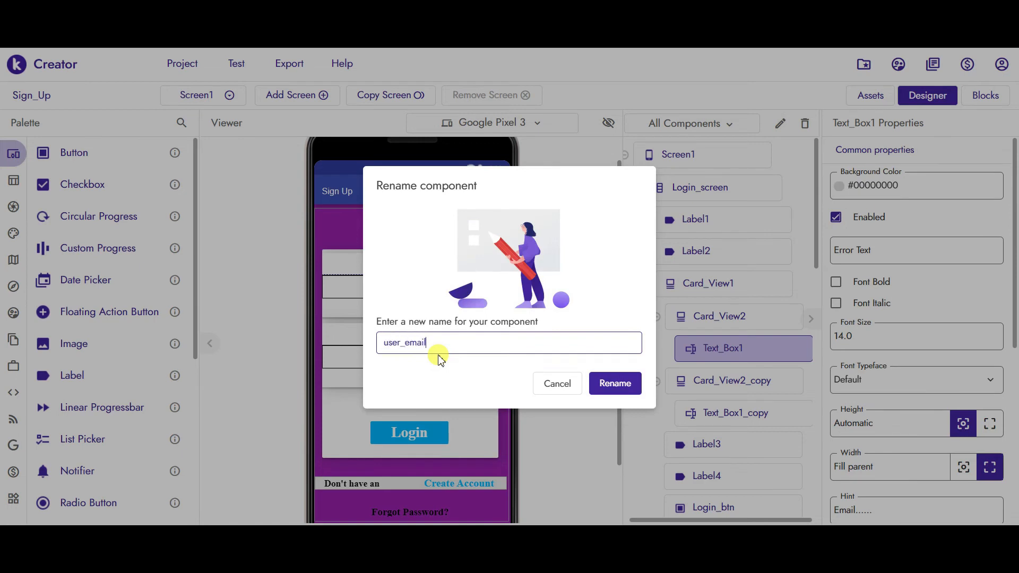
{"action": "left_click", "coordinate": [607, 385]}
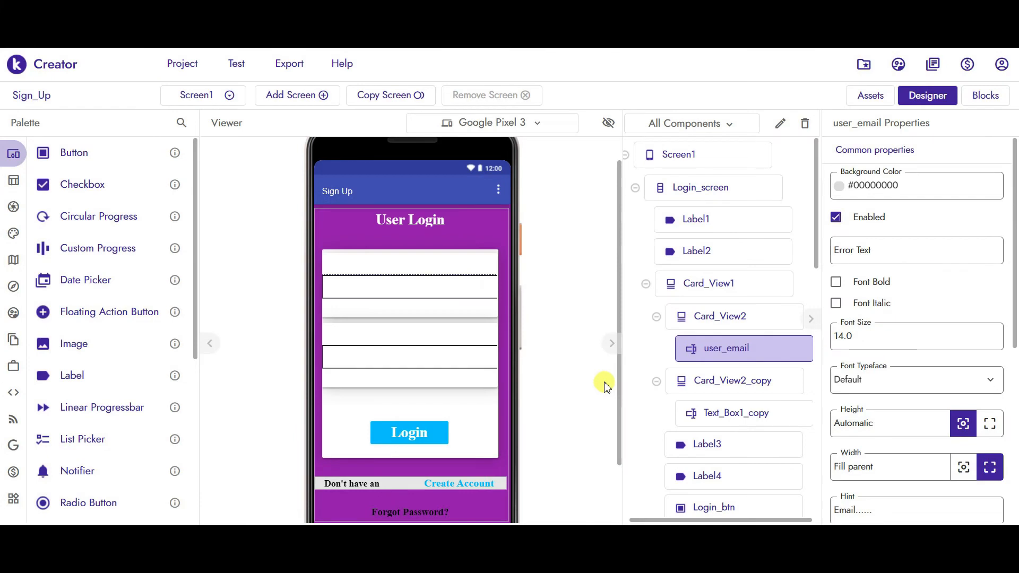
{"action": "left_click", "coordinate": [365, 351]}
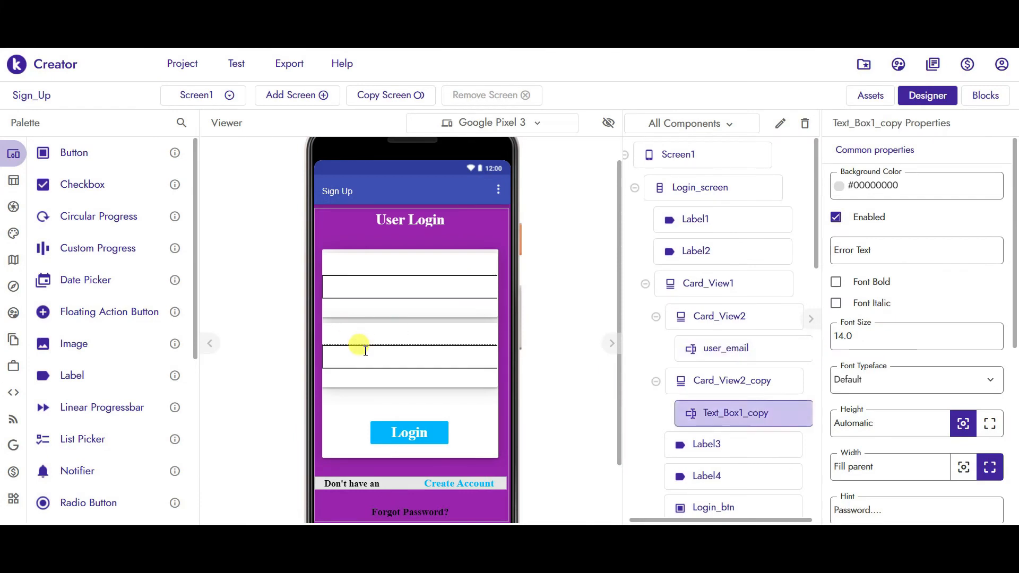
{"action": "left_click", "coordinate": [780, 125]}
{"action": "type", "text": "user"}
{"action": "key", "text": "ctrl+a"}
{"action": "type", "text": "us"}
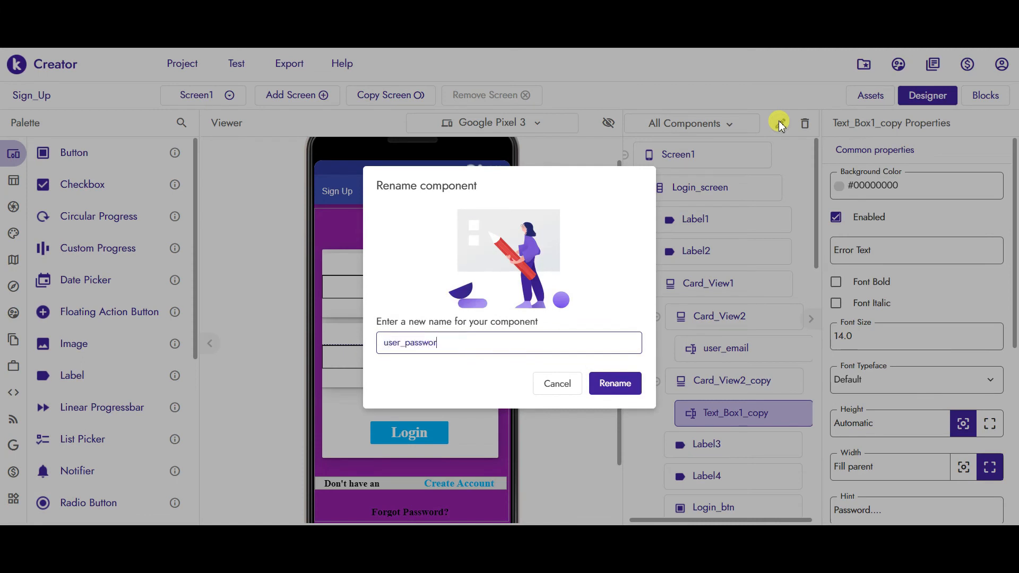
{"action": "left_click", "coordinate": [610, 387]}
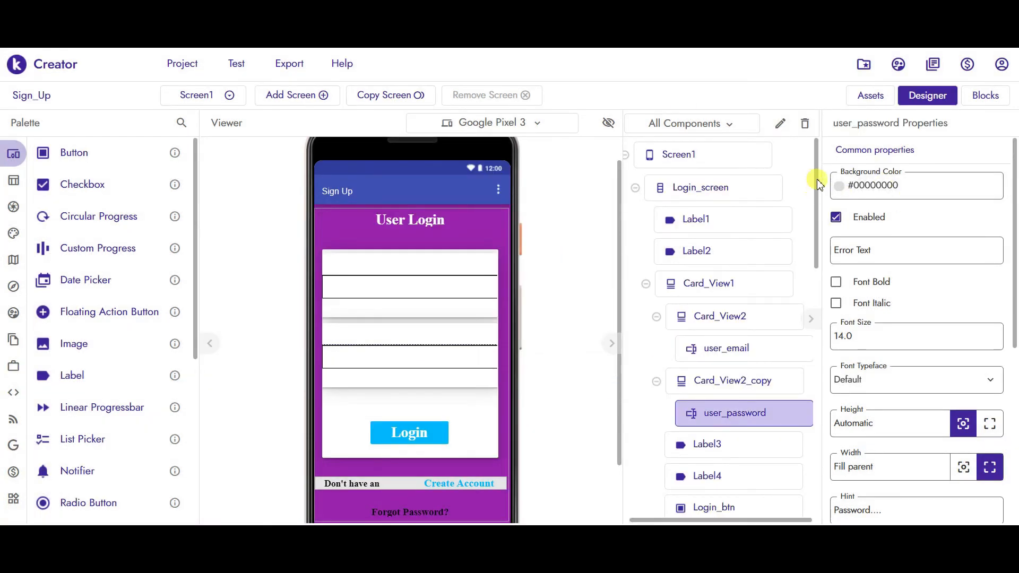
- Rename the sign-up form's email and password text boxes to email and password
{"action": "left_click_drag", "start_coordinate": [817, 183], "coordinate": [797, 383]}
{"action": "left_click", "coordinate": [711, 317]}
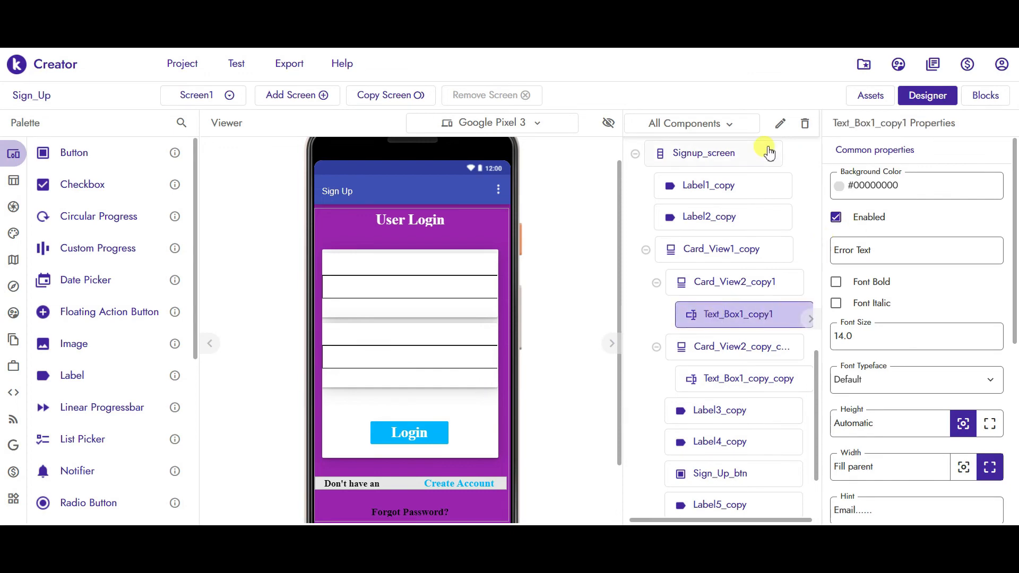
{"action": "left_click", "coordinate": [779, 126]}
{"action": "key", "text": "ctrl+a"}
{"action": "type", "text": "ema"}
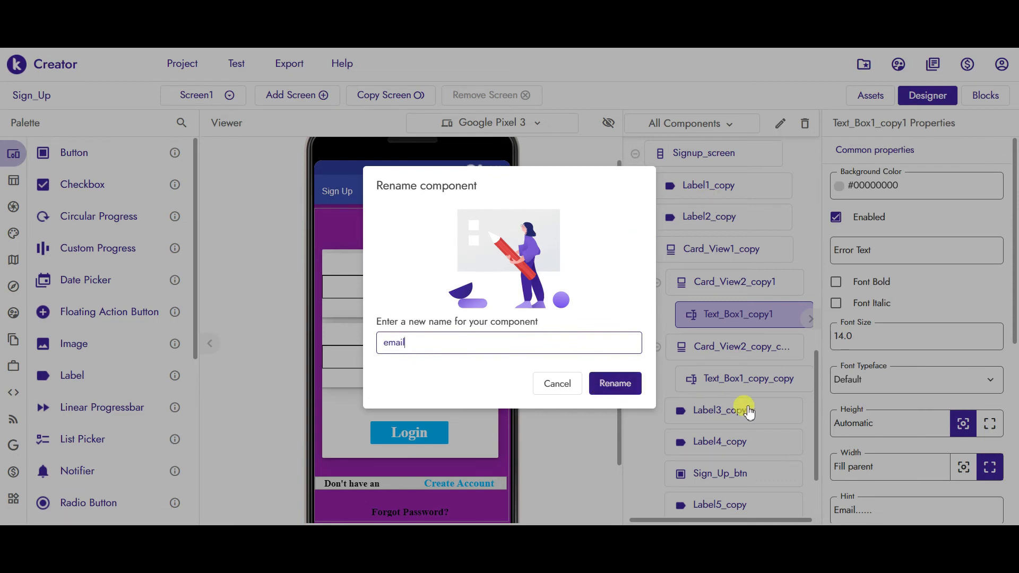
{"action": "key", "text": "Return"}
{"action": "left_click", "coordinate": [757, 381]}
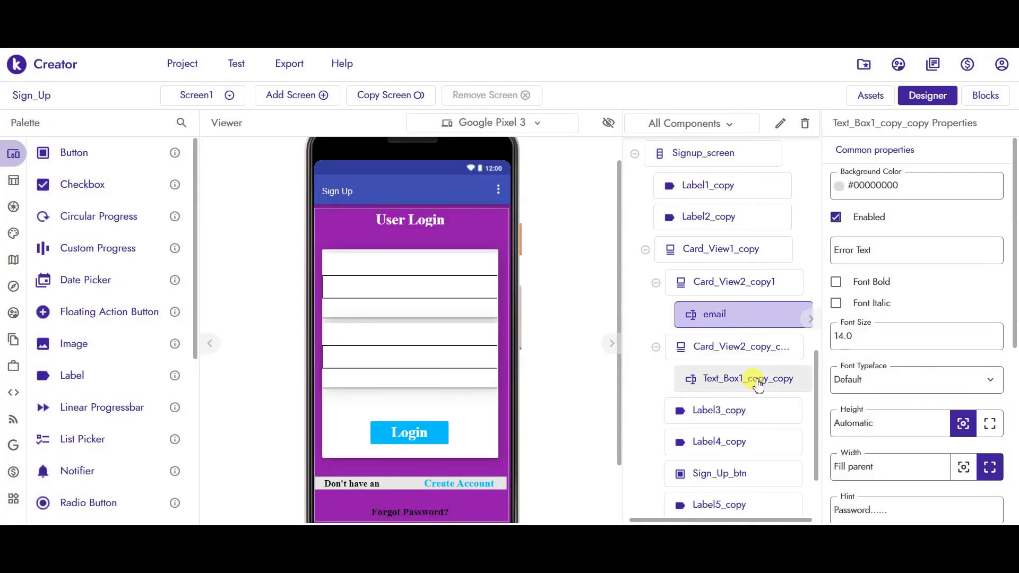
{"action": "left_click", "coordinate": [780, 126]}
{"action": "key", "text": "ctrl+a"}
{"action": "type", "text": "pa"}
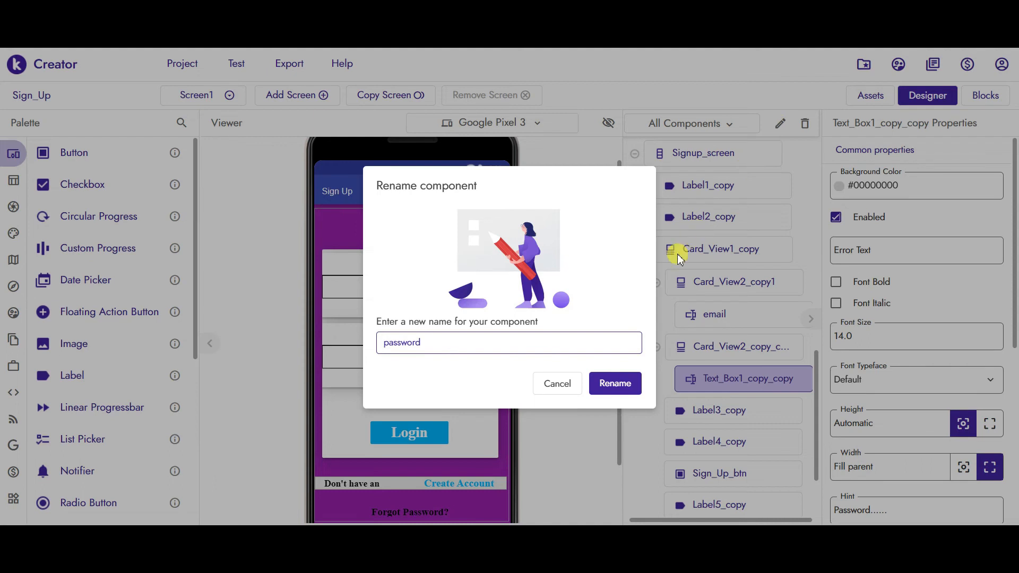
{"action": "left_click", "coordinate": [608, 389]}
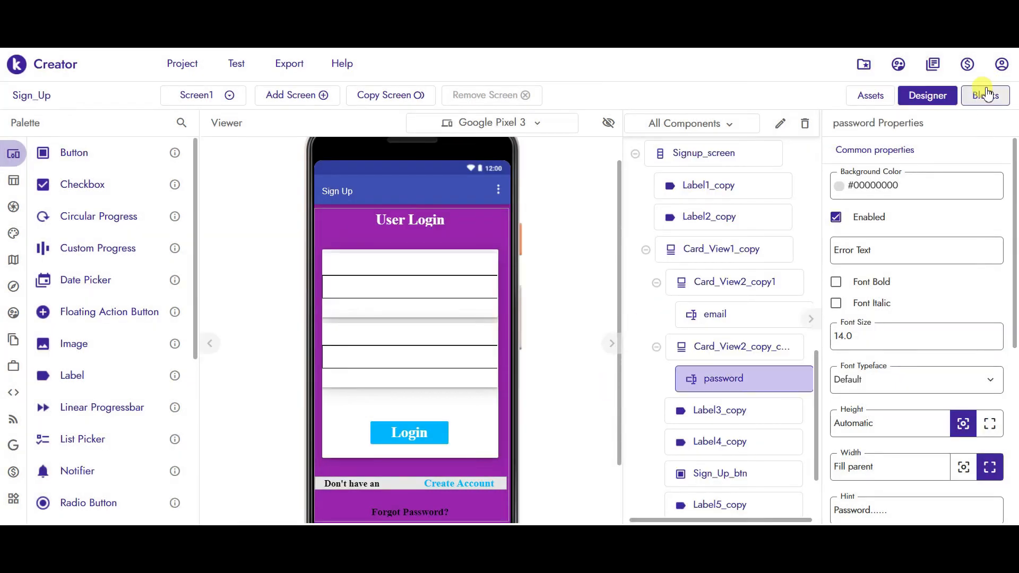
{"action": "left_click", "coordinate": [985, 95]}
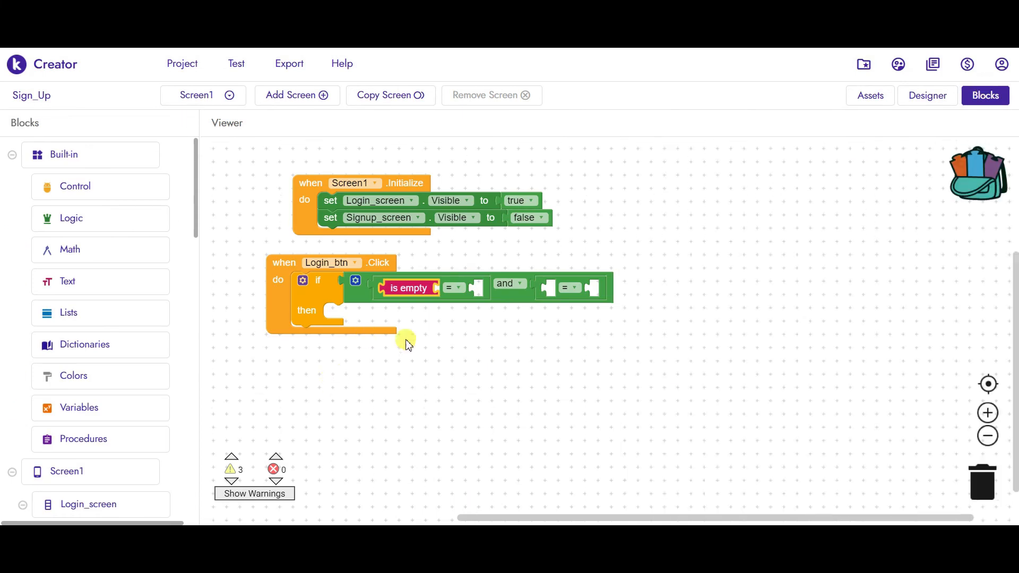
- Plug a user_email.Text getter into the is empty block
{"action": "left_click", "coordinate": [454, 367]}
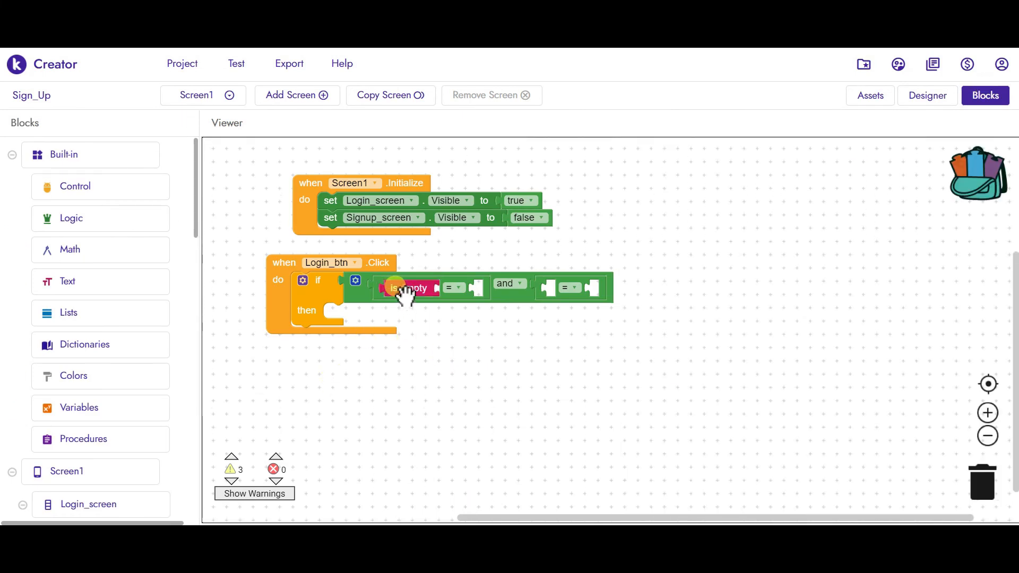
{"action": "left_click_drag", "start_coordinate": [195, 204], "coordinate": [200, 309]}
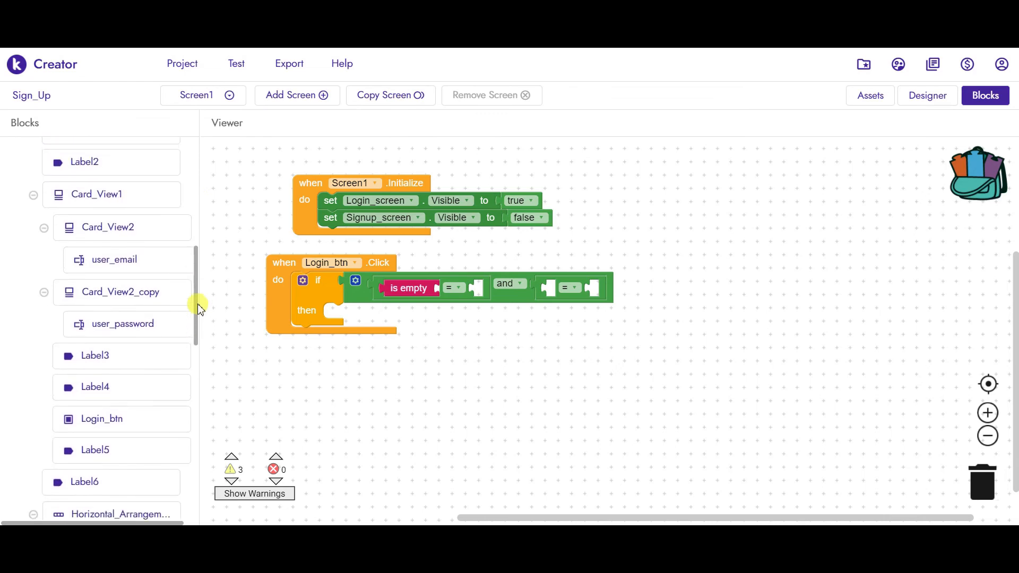
{"action": "left_click", "coordinate": [127, 259]}
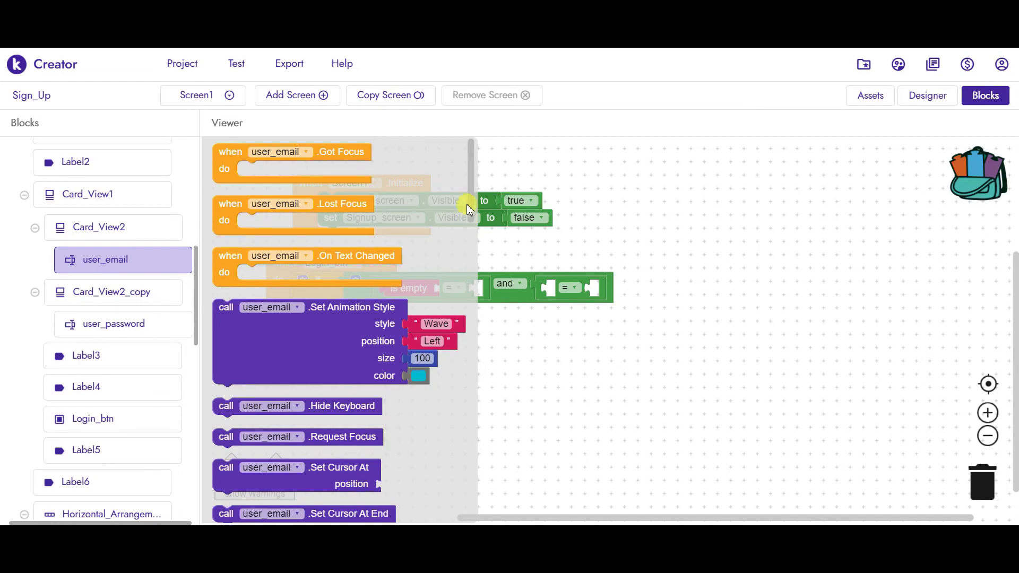
{"action": "left_click_drag", "start_coordinate": [470, 186], "coordinate": [469, 378]}
{"action": "left_click", "coordinate": [266, 387]}
{"action": "left_click_drag", "start_coordinate": [295, 353], "coordinate": [546, 298]}
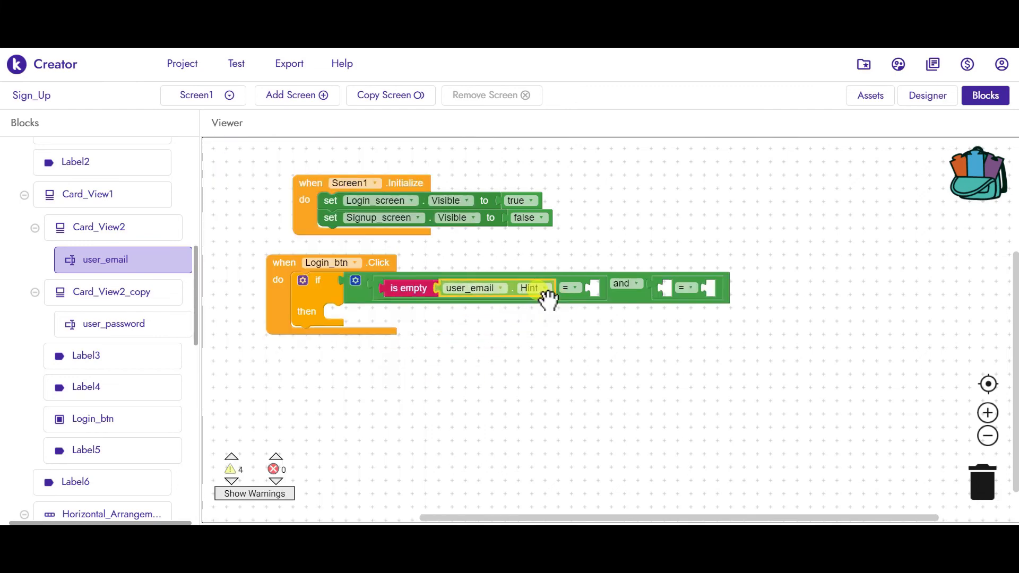
{"action": "left_click", "coordinate": [542, 291]}
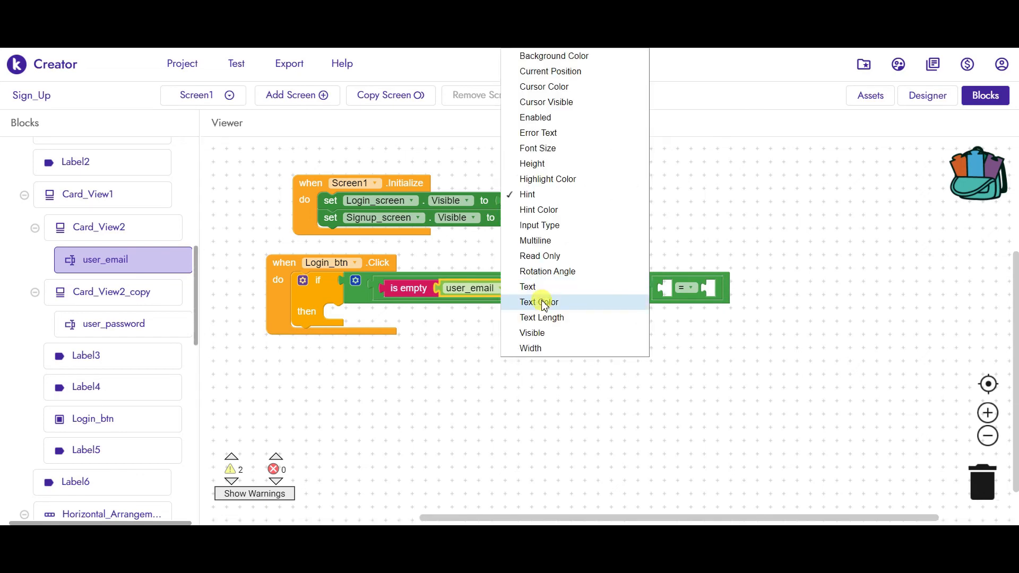
{"action": "left_click", "coordinate": [538, 292]}
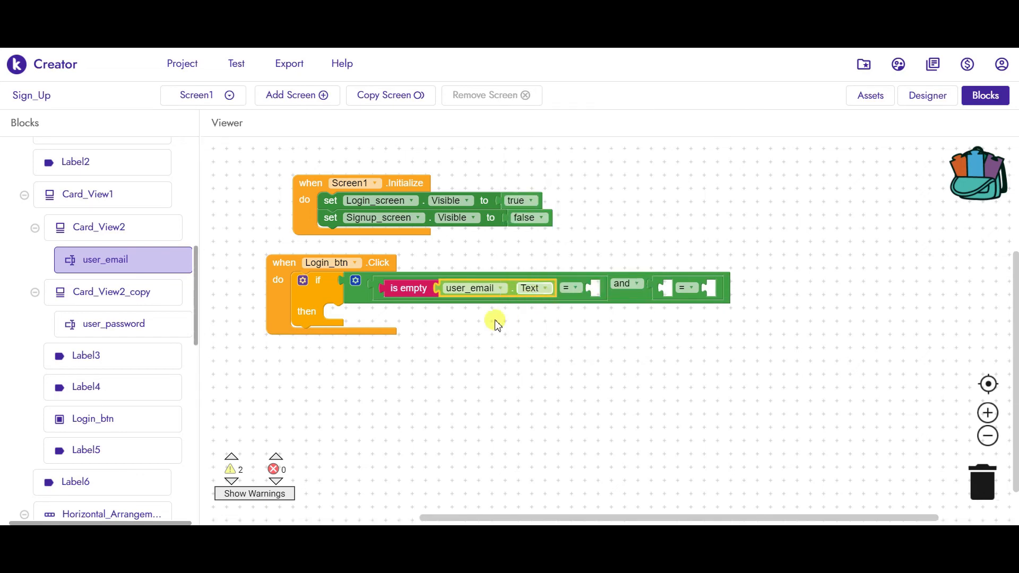
- Duplicate the is empty comparison into the and's second slot, replacing the empty one
{"action": "left_click", "coordinate": [406, 289]}
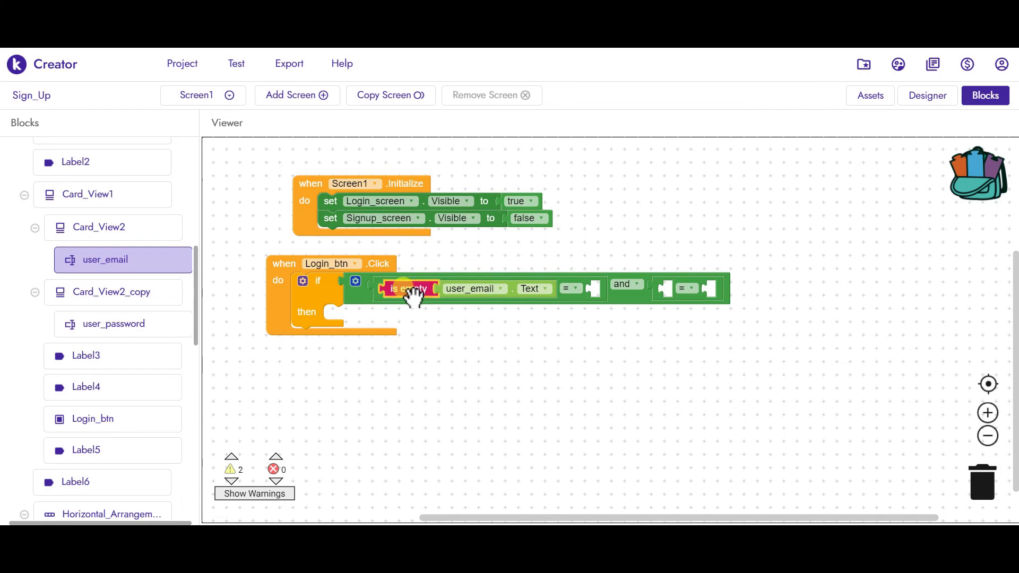
{"action": "left_click", "coordinate": [371, 293]}
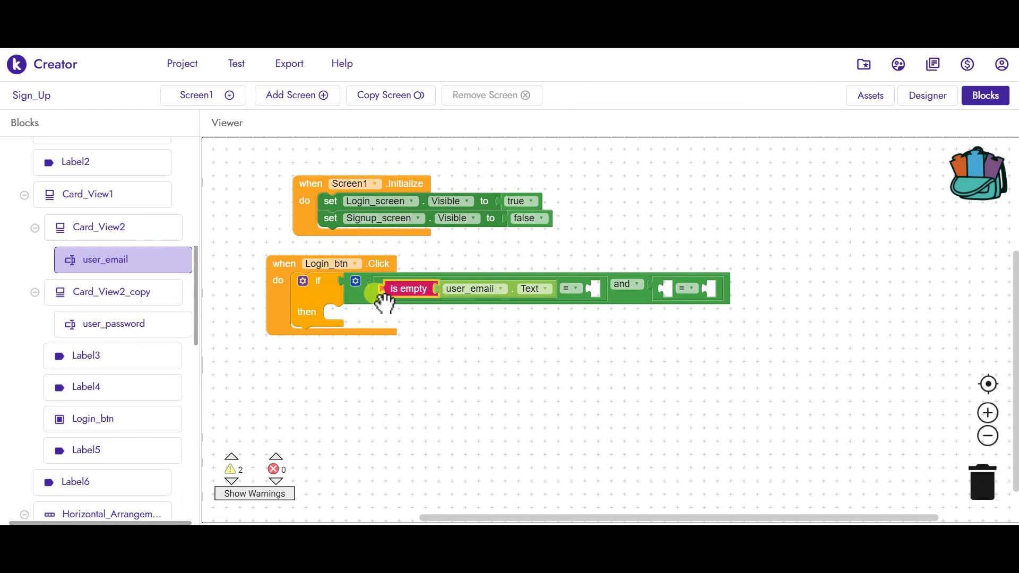
{"action": "left_click", "coordinate": [382, 295]}
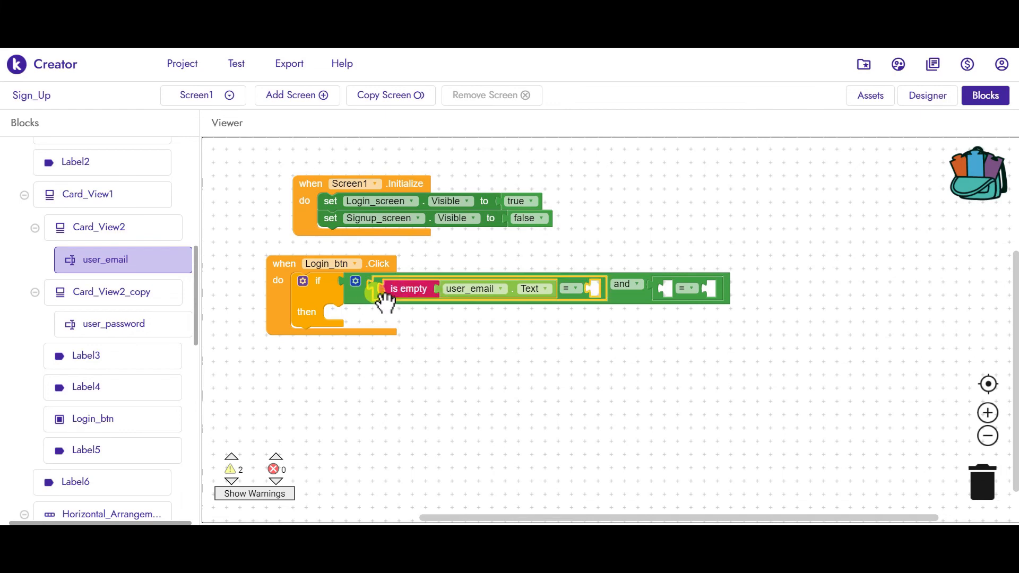
{"action": "key", "text": "ctrl+c"}
{"action": "key", "text": "ctrl+v"}
{"action": "left_click_drag", "start_coordinate": [389, 319], "coordinate": [675, 350]}
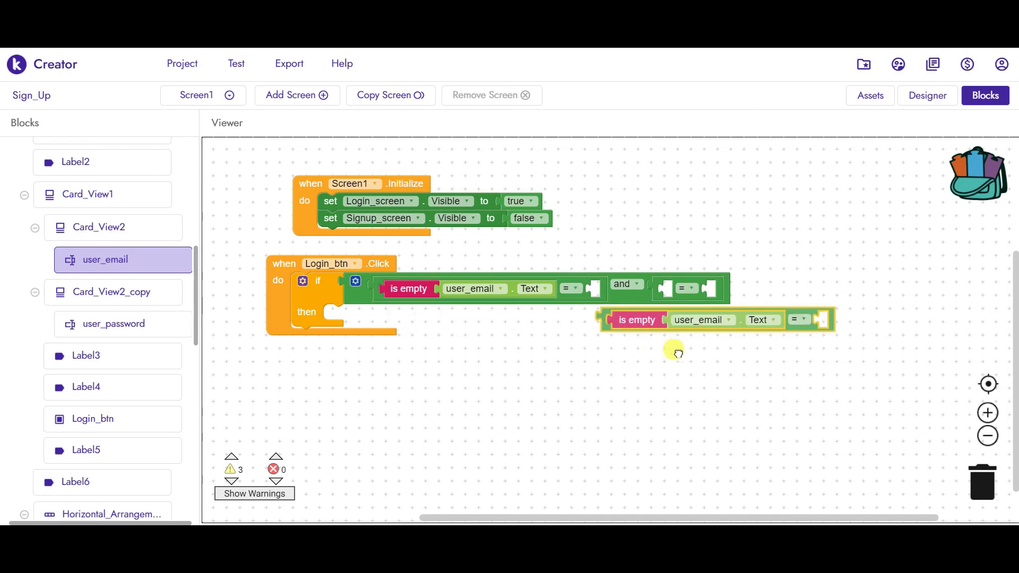
{"action": "left_click", "coordinate": [658, 291]}
{"action": "key", "text": "Delete"}
{"action": "left_click_drag", "start_coordinate": [688, 355], "coordinate": [661, 297]}
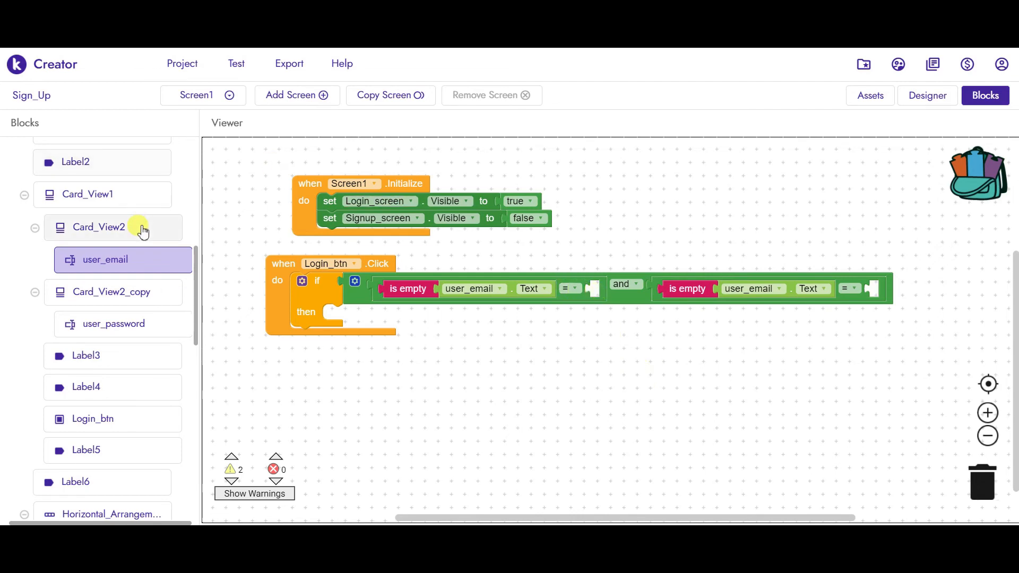
- Compare both is empty checks to a Logic false block
{"action": "left_click_drag", "start_coordinate": [198, 257], "coordinate": [202, 168]}
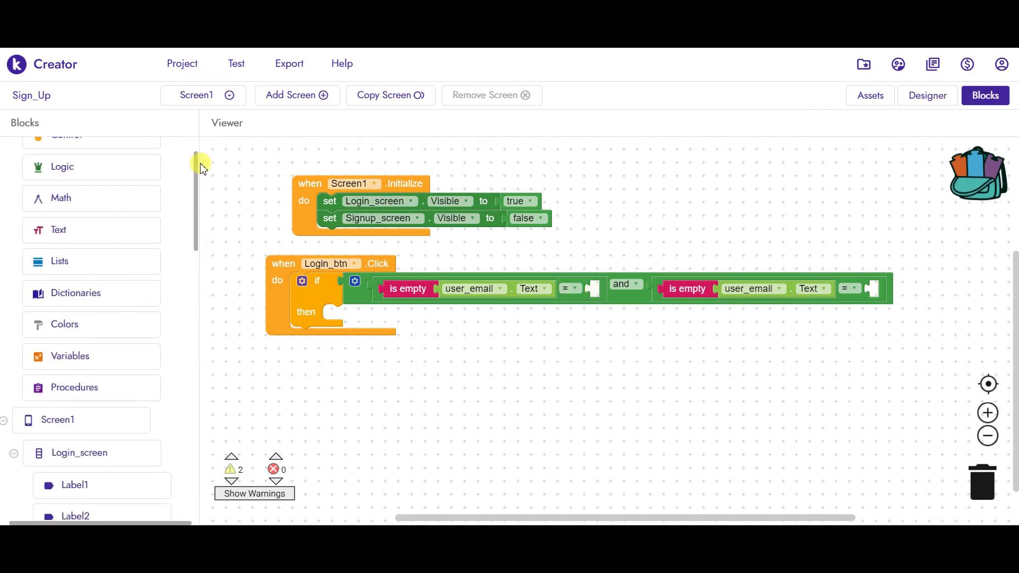
{"action": "left_click", "coordinate": [142, 169]}
{"action": "left_click_drag", "start_coordinate": [219, 186], "coordinate": [597, 293]}
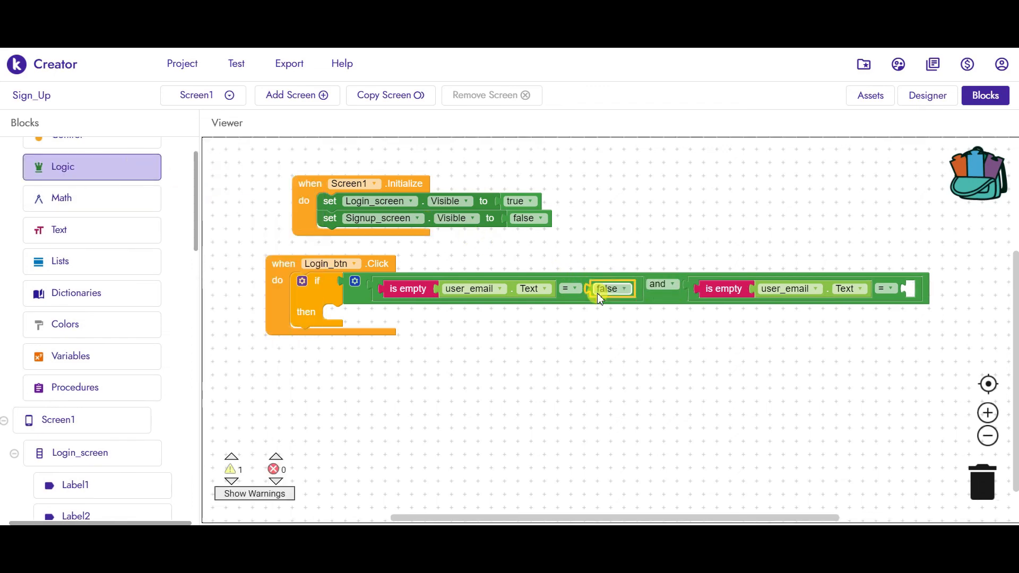
{"action": "key", "text": "ctrl+c"}
{"action": "key", "text": "ctrl+v"}
{"action": "left_click_drag", "start_coordinate": [605, 314], "coordinate": [916, 295]}
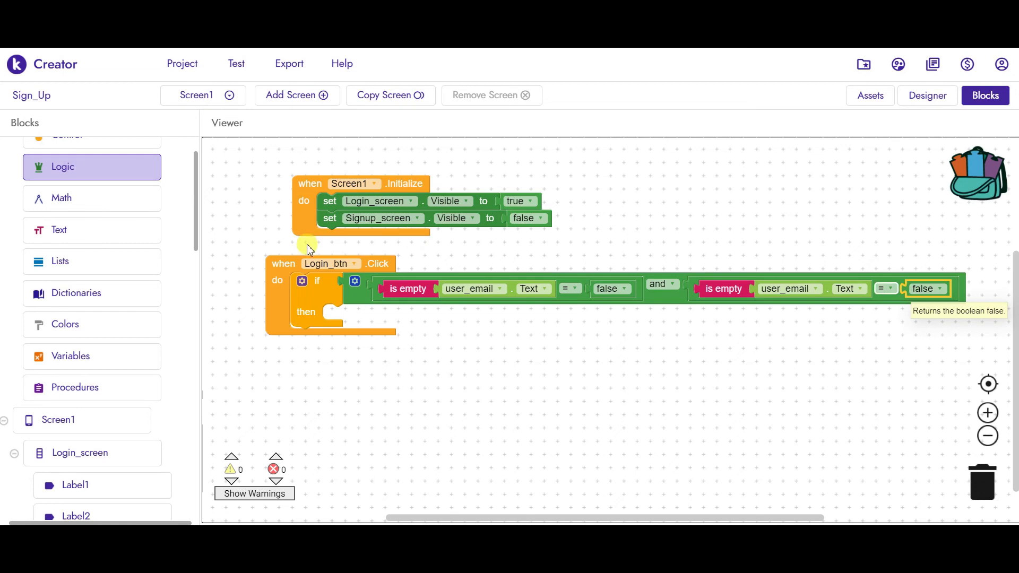
{"action": "left_click_drag", "start_coordinate": [195, 218], "coordinate": [216, 495]}
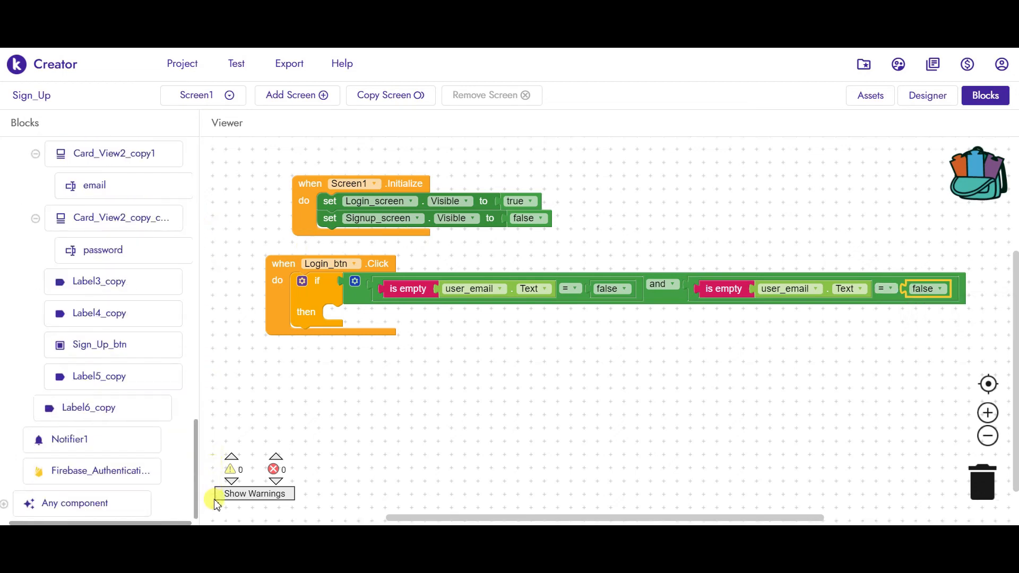
- Add Firebase_Authentication1 Email Password Login to the then branch with user_email.Text as email
{"action": "left_click", "coordinate": [112, 471]}
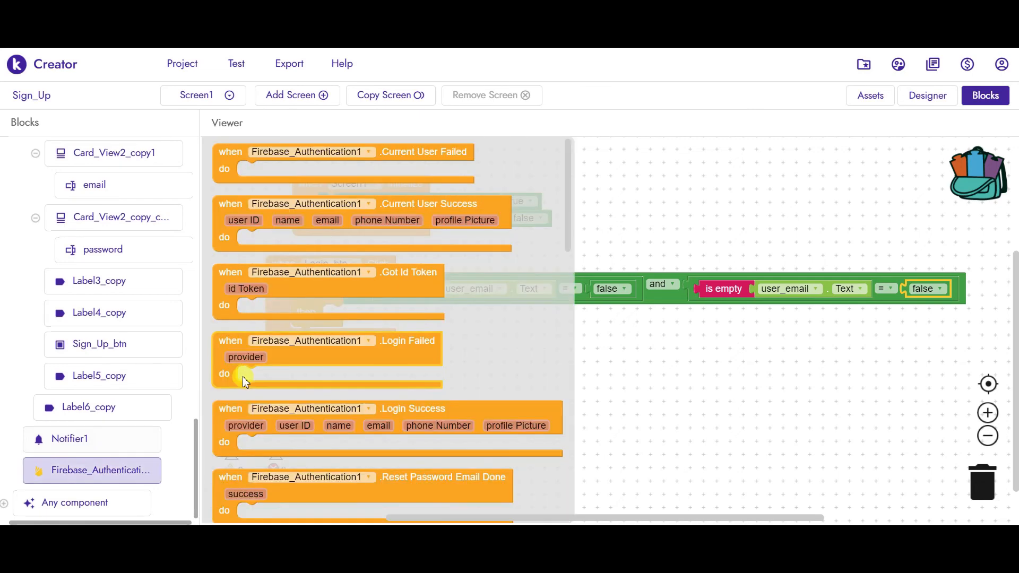
{"action": "left_click_drag", "start_coordinate": [568, 178], "coordinate": [565, 336]}
{"action": "left_click", "coordinate": [431, 292]}
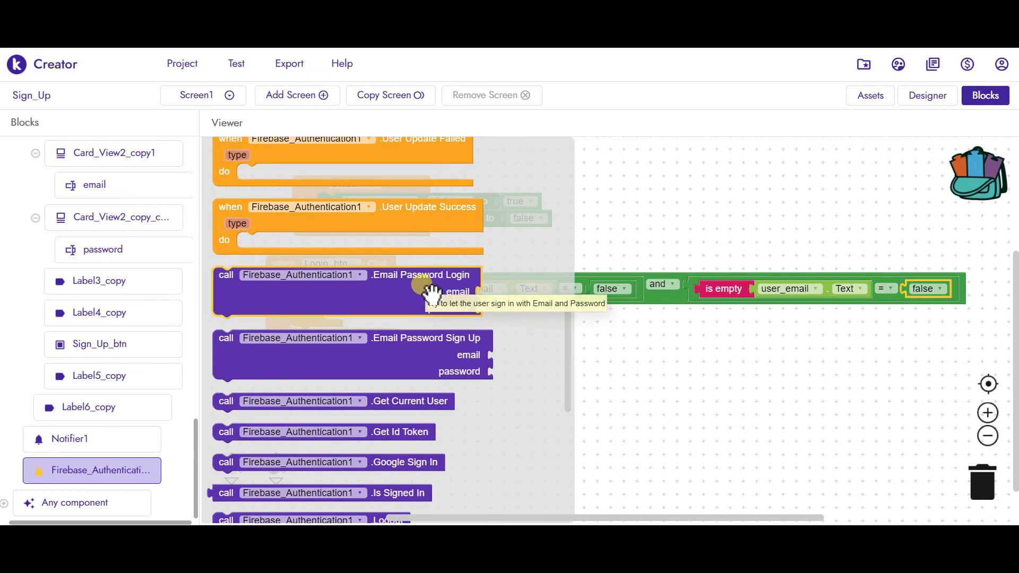
{"action": "left_click_drag", "start_coordinate": [431, 292], "coordinate": [539, 329]}
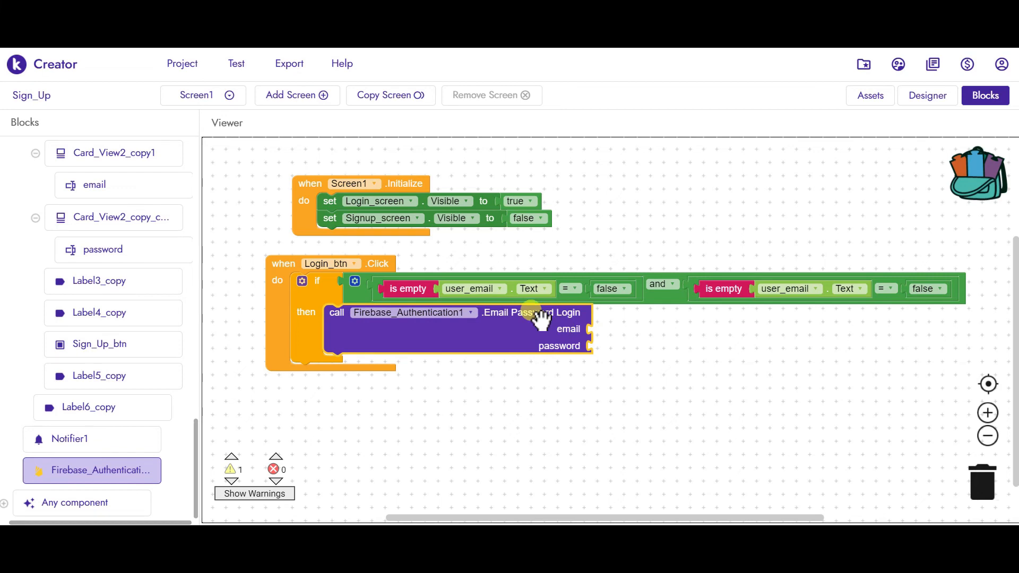
{"action": "left_click", "coordinate": [515, 293]}
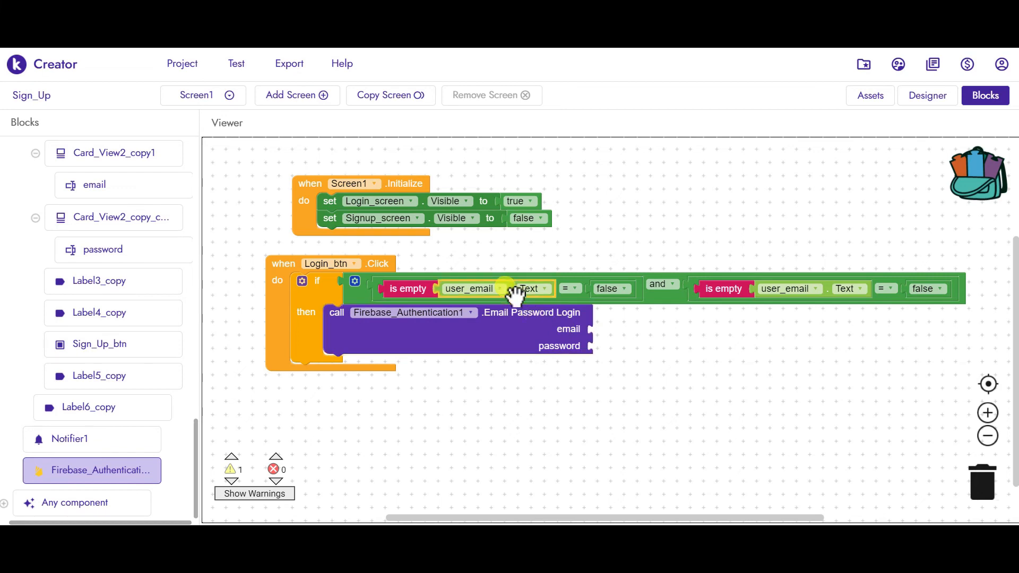
{"action": "key", "text": "ctrl+c"}
{"action": "key", "text": "ctrl+v"}
{"action": "left_click_drag", "start_coordinate": [541, 325], "coordinate": [667, 329]}
- Switch the second is empty check to user_password and pass user_password.Text as the password
{"action": "left_click", "coordinate": [831, 291]}
{"action": "left_click", "coordinate": [785, 288]}
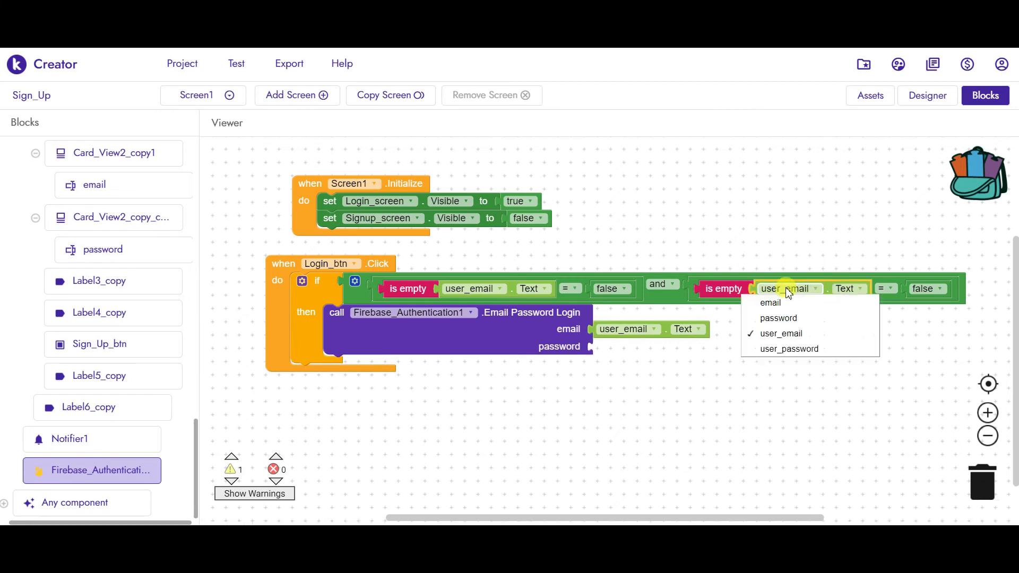
{"action": "left_click", "coordinate": [789, 349]}
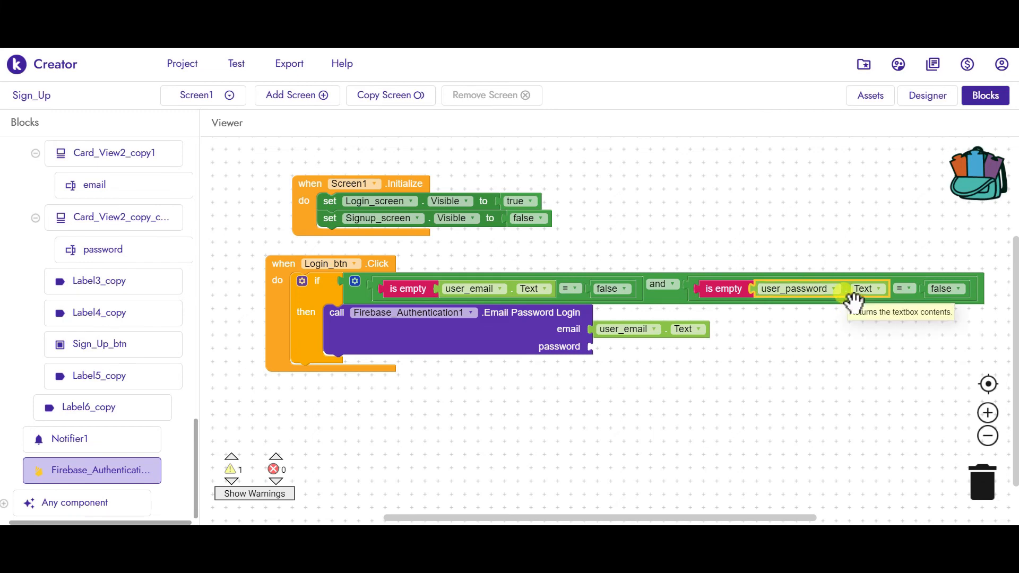
{"action": "left_click", "coordinate": [725, 399]}
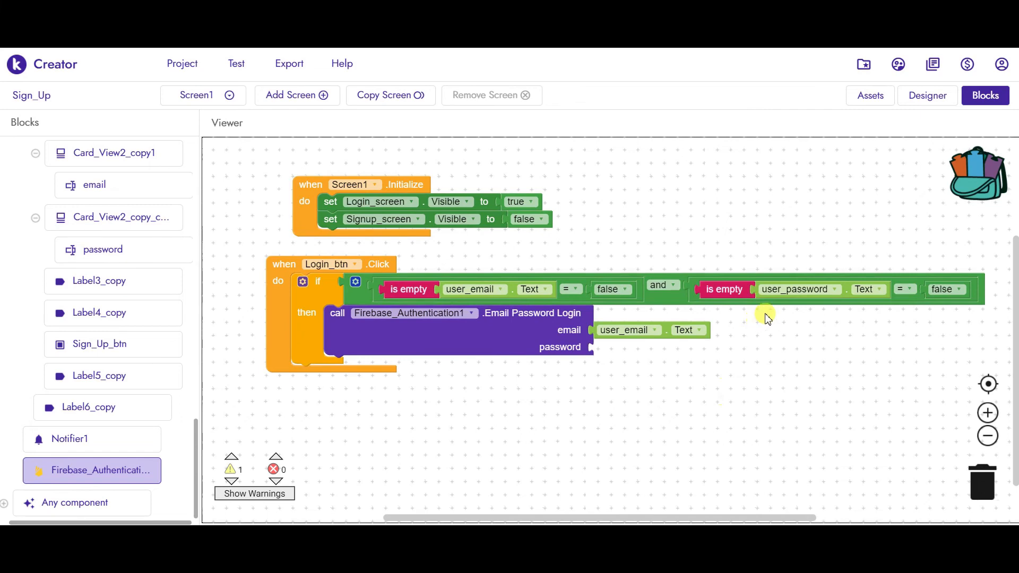
{"action": "left_click", "coordinate": [783, 292]}
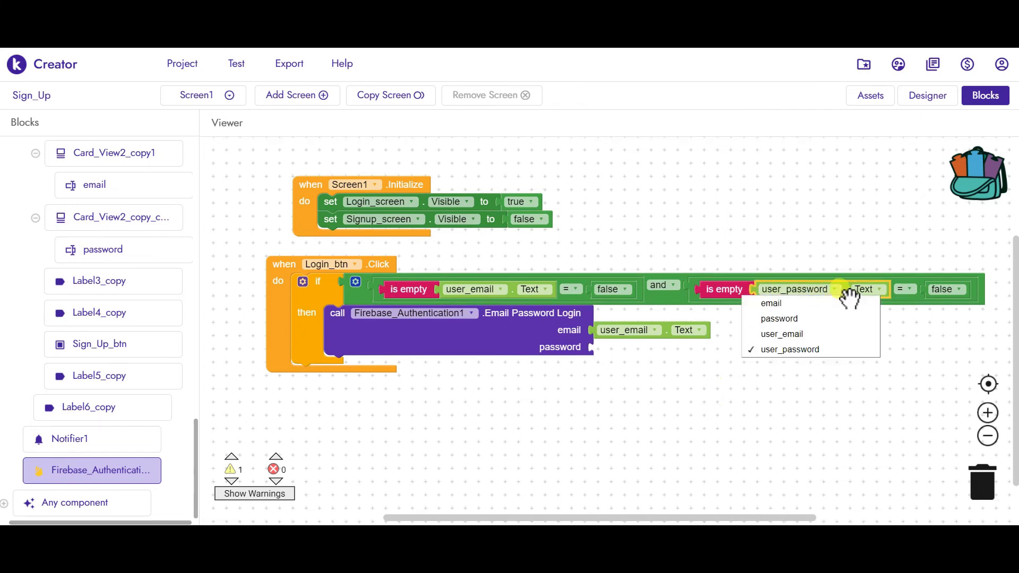
{"action": "left_click", "coordinate": [899, 405]}
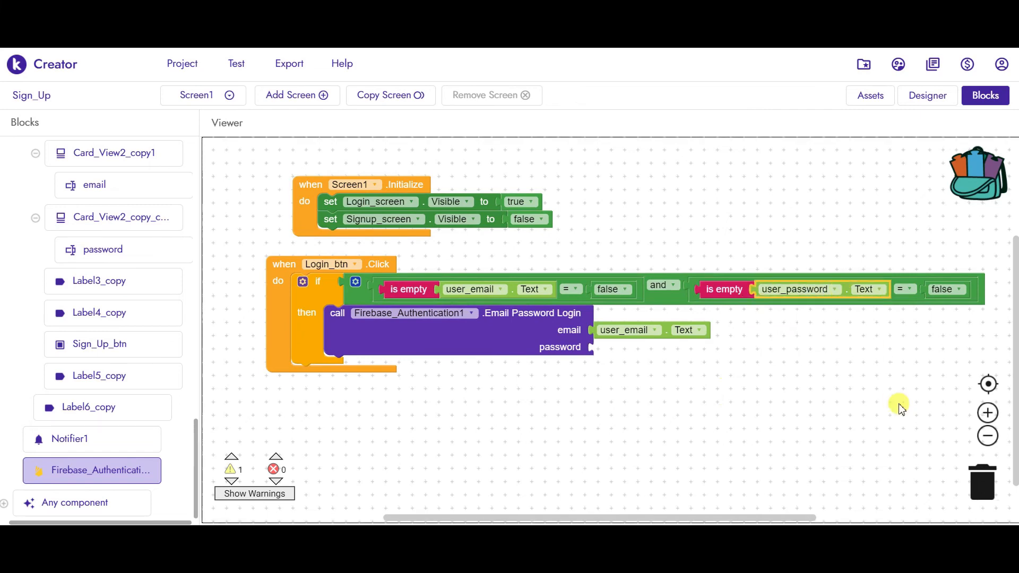
{"action": "left_click", "coordinate": [851, 295]}
{"action": "key", "text": "ctrl+c"}
{"action": "key", "text": "ctrl+v"}
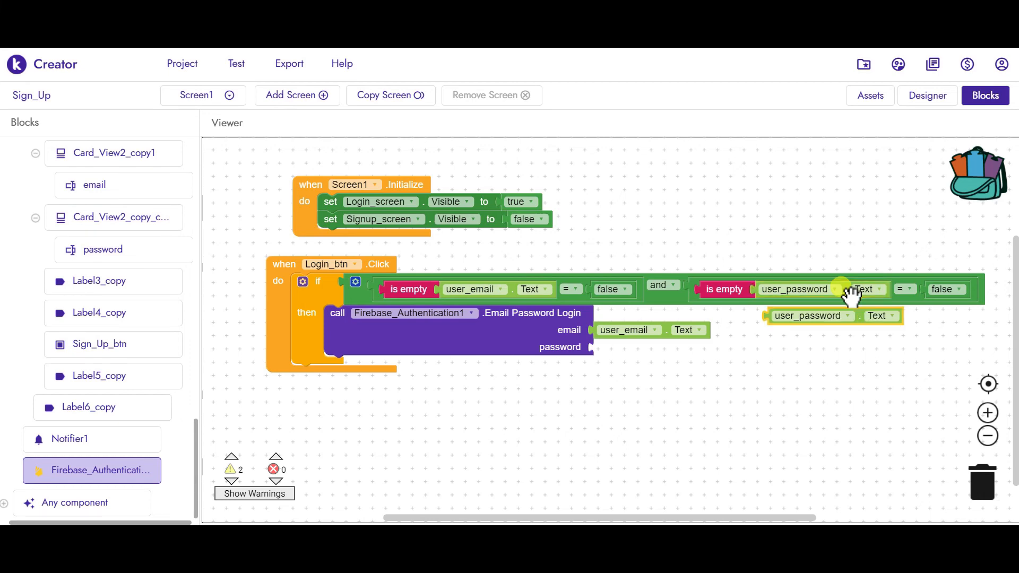
{"action": "left_click_drag", "start_coordinate": [858, 323], "coordinate": [687, 347]}
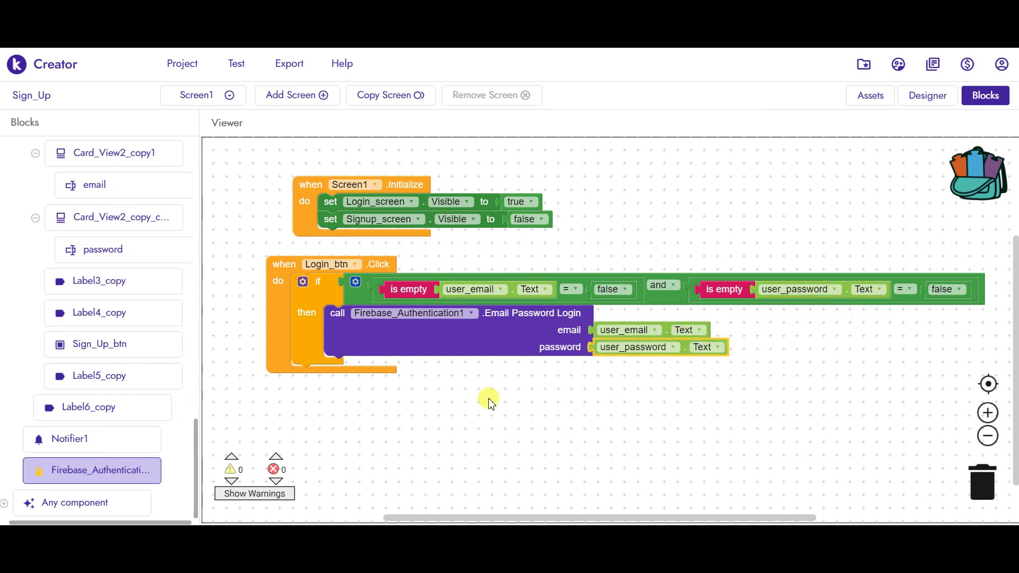
- Add an else branch to the Login_btn if block
{"action": "left_click", "coordinate": [303, 281]}
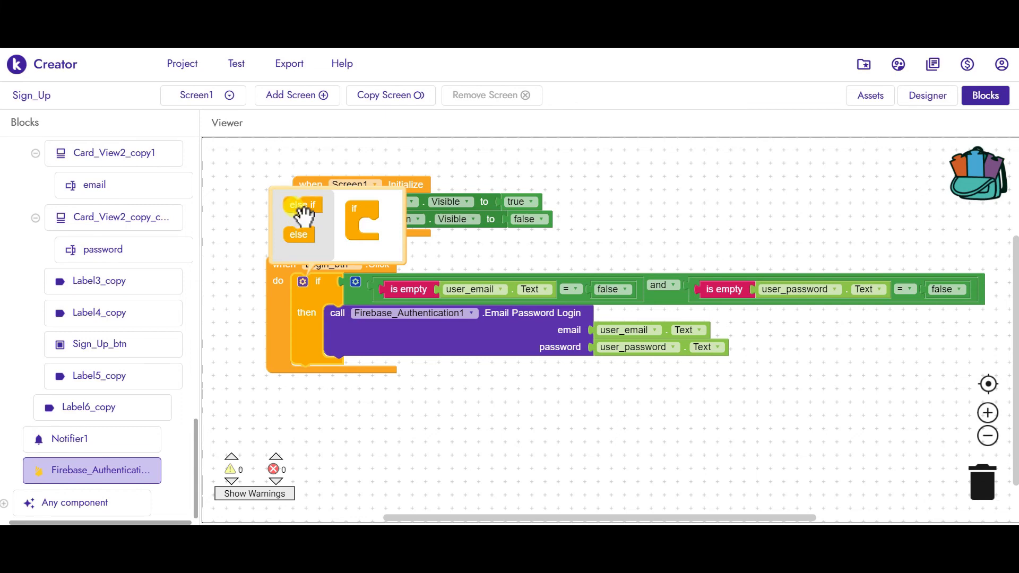
{"action": "left_click_drag", "start_coordinate": [366, 248], "coordinate": [374, 230]}
{"action": "left_click", "coordinate": [369, 429]}
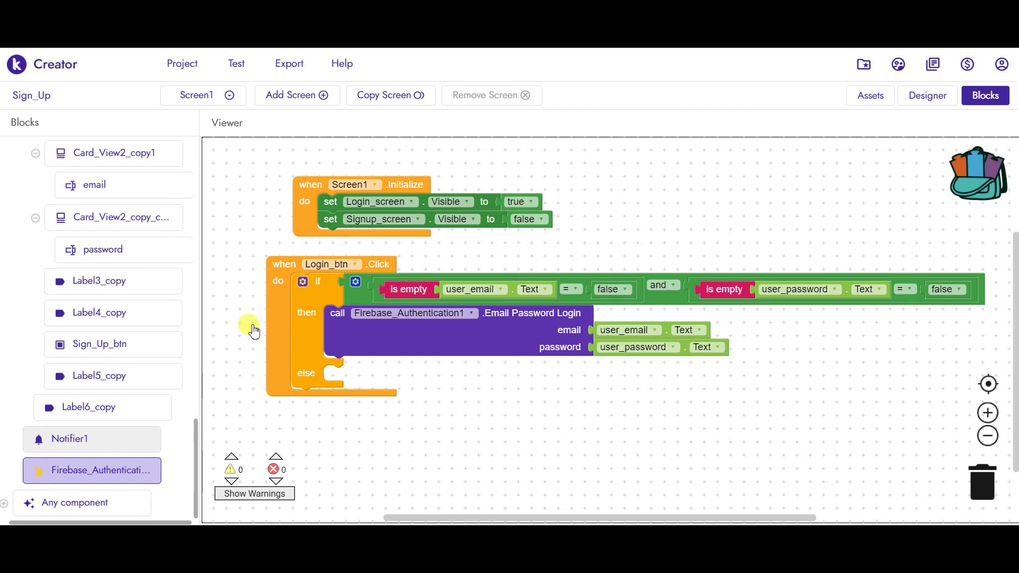
- Put Notifier1.Show Alert in the else branch with notice "Please fill all the necessary details!"
{"action": "left_click", "coordinate": [106, 441]}
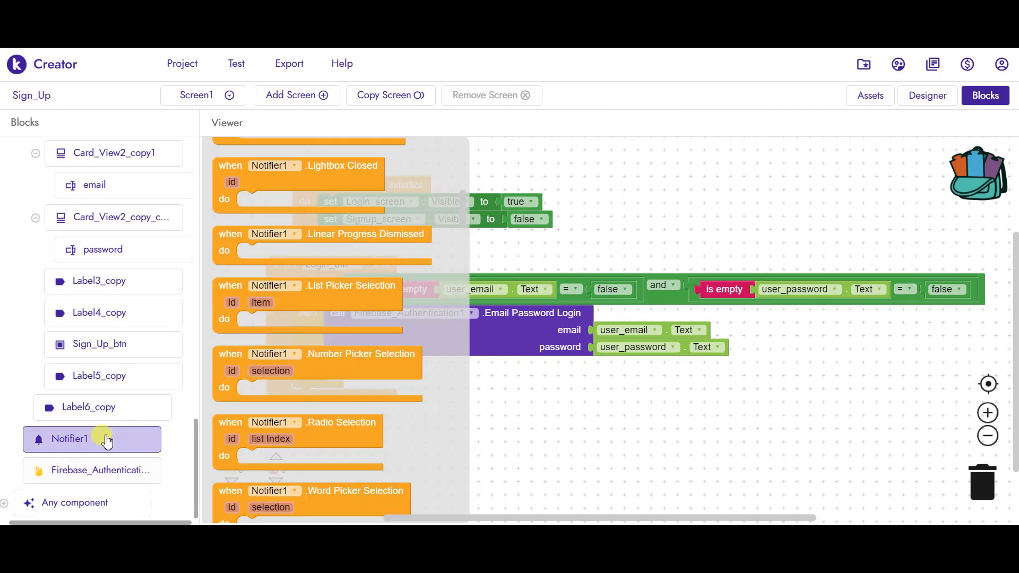
{"action": "left_click_drag", "start_coordinate": [462, 209], "coordinate": [471, 302]}
{"action": "left_click_drag", "start_coordinate": [327, 303], "coordinate": [446, 382]}
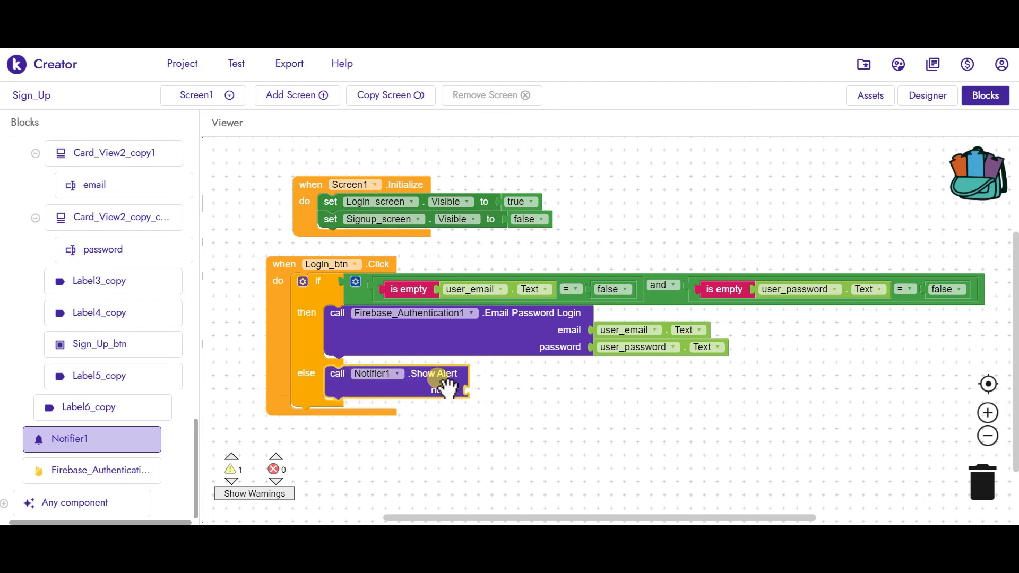
{"action": "type", "text": "text"}
{"action": "key", "text": "Return"}
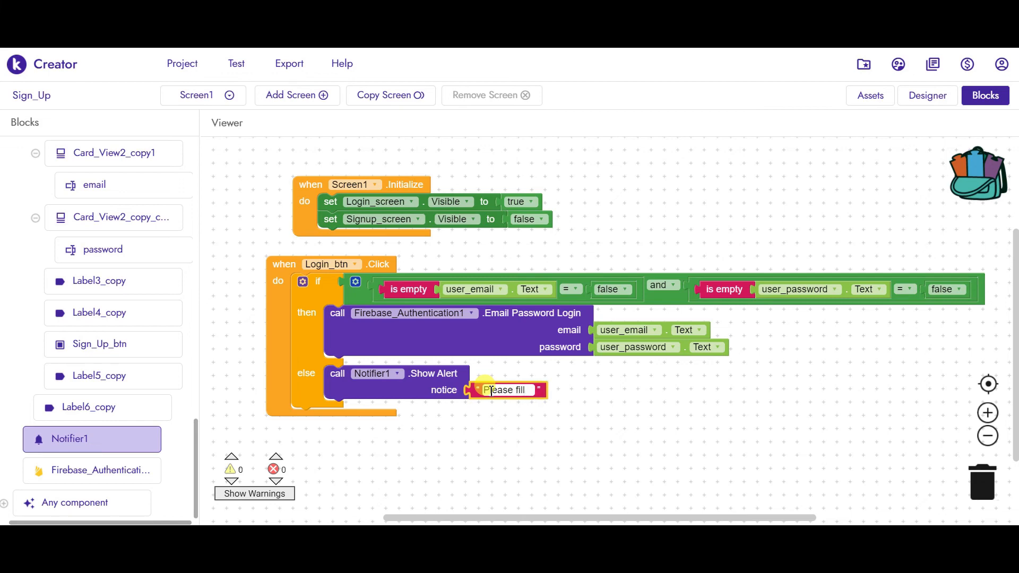
{"action": "type", "text": "the necessary details!"}
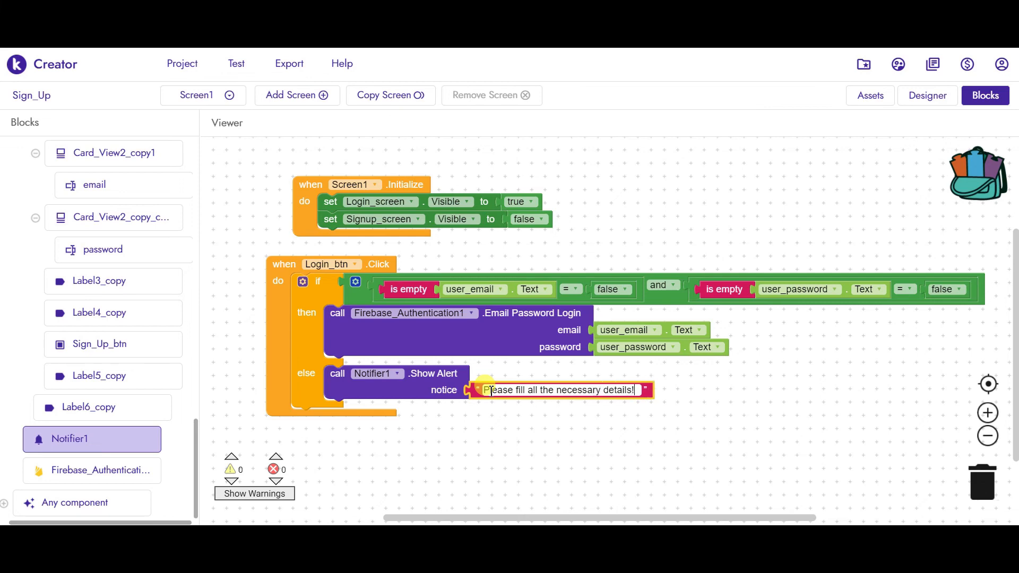
{"action": "left_click", "coordinate": [521, 436]}
{"action": "scroll", "coordinate": [512, 385], "scroll_direction": "down", "scroll_amount": 3}
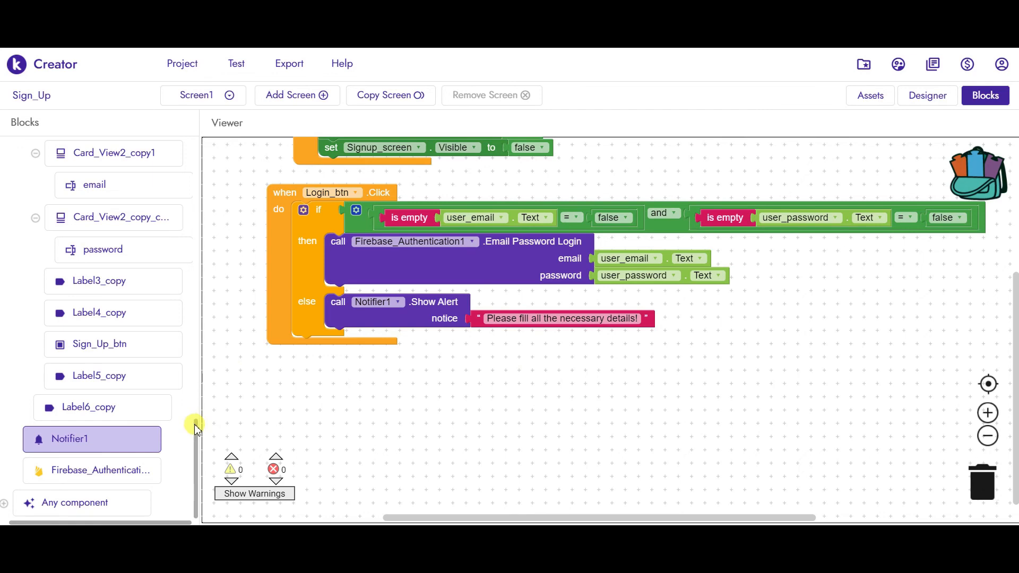
- Add a when new_signup_btn.Click handler below the login handler
{"action": "left_click_drag", "start_coordinate": [197, 427], "coordinate": [197, 420]}
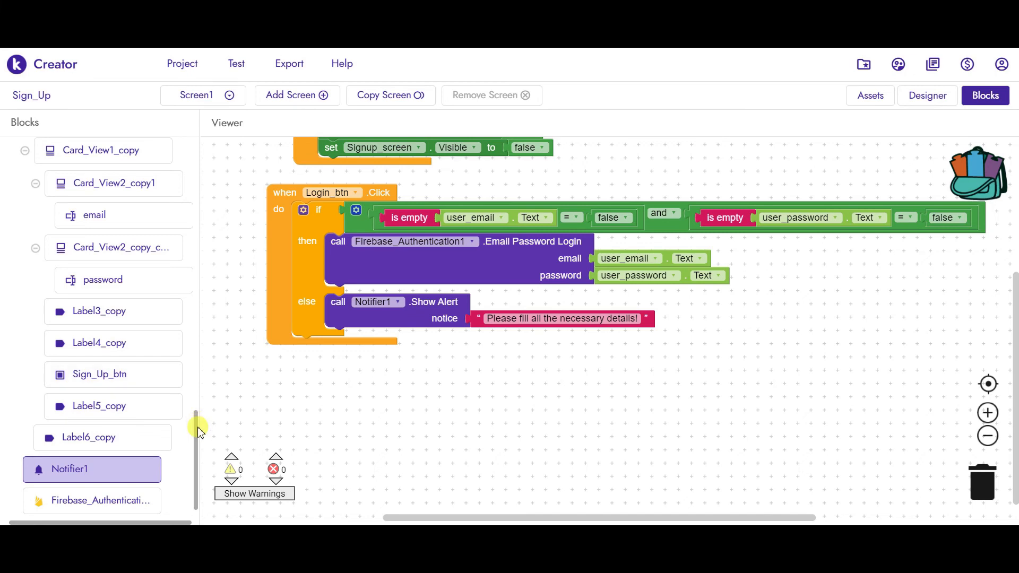
{"action": "left_click_drag", "start_coordinate": [197, 427], "coordinate": [198, 342]}
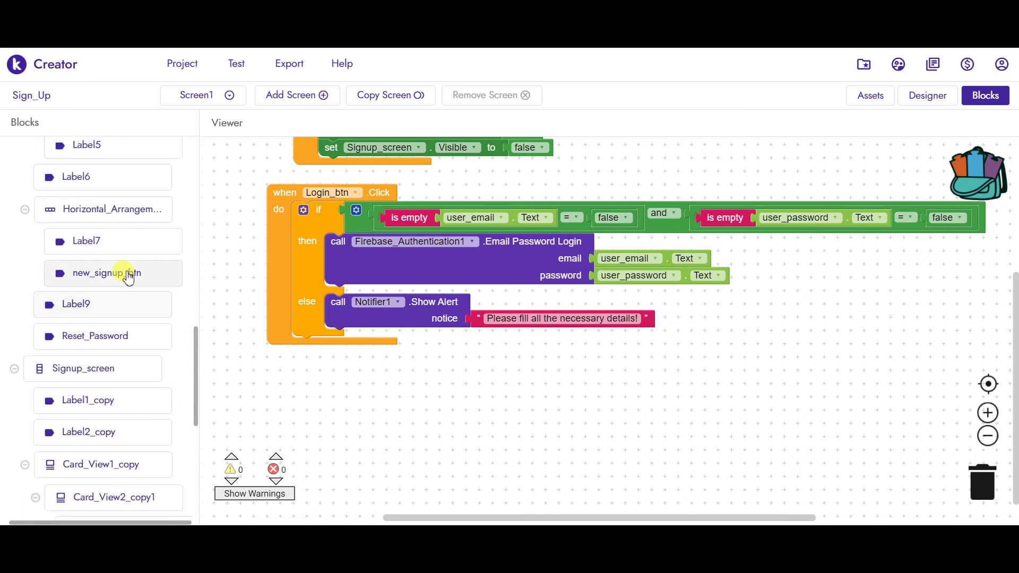
{"action": "left_click", "coordinate": [132, 276]}
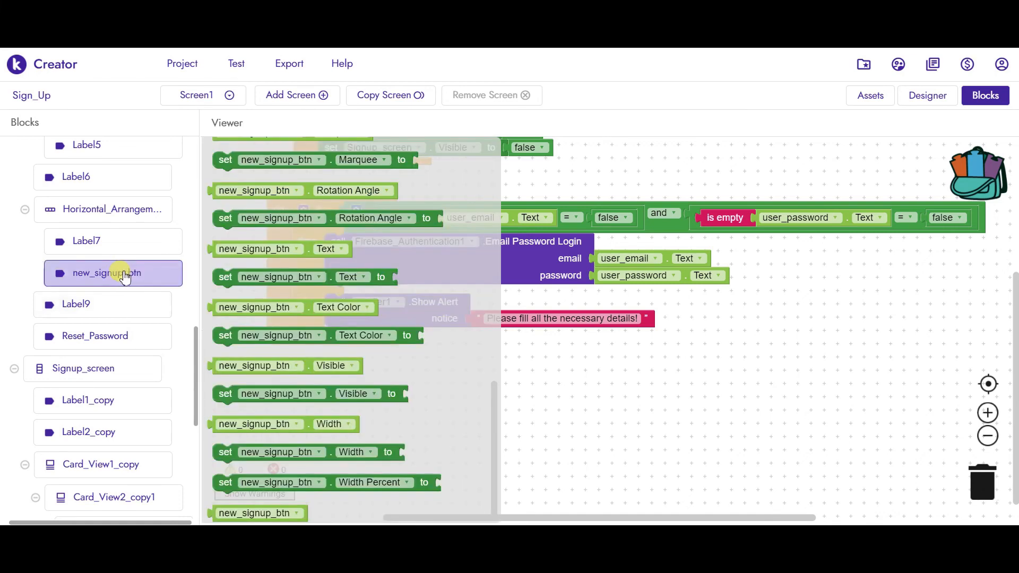
{"action": "left_click_drag", "start_coordinate": [493, 387], "coordinate": [488, 104]}
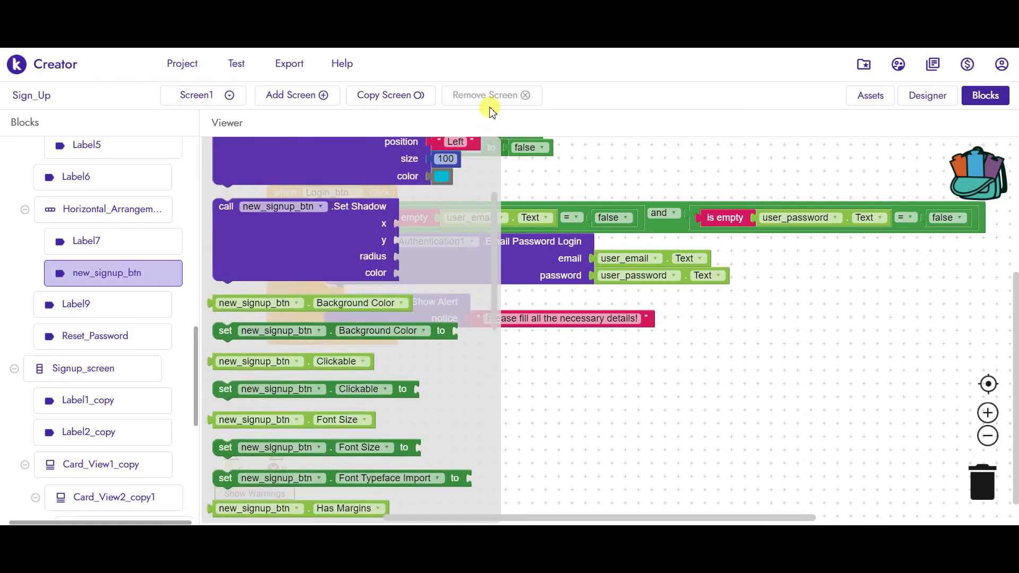
{"action": "left_click_drag", "start_coordinate": [356, 159], "coordinate": [435, 387]}
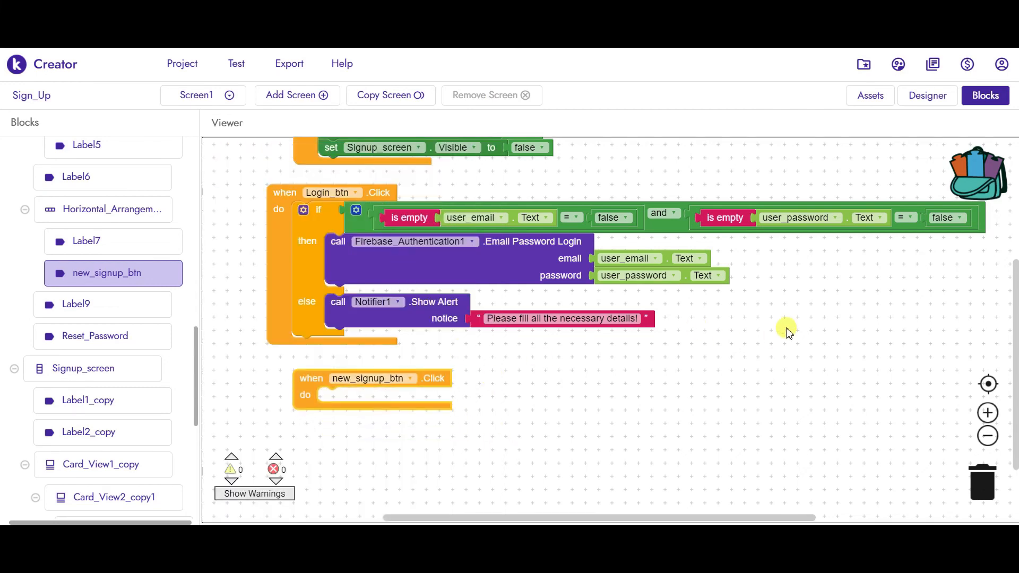
- Inside it, set Login_screen.Visible to false using a copied setter
{"action": "scroll", "coordinate": [790, 365], "scroll_direction": "up", "scroll_amount": 1}
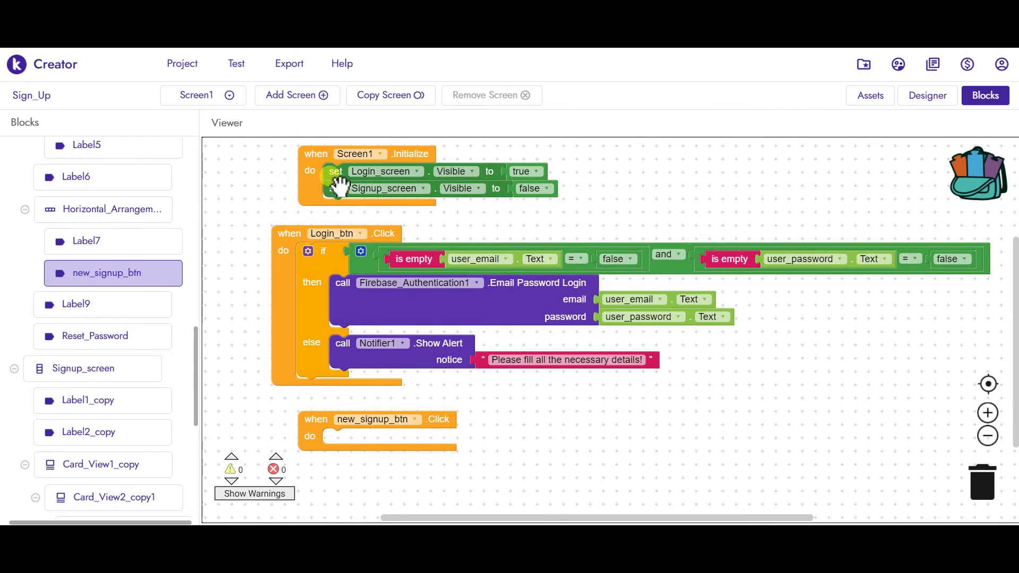
{"action": "left_click", "coordinate": [338, 177]}
{"action": "key", "text": "ctrl+c"}
{"action": "key", "text": "ctrl+v"}
{"action": "left_click_drag", "start_coordinate": [335, 183], "coordinate": [337, 436]}
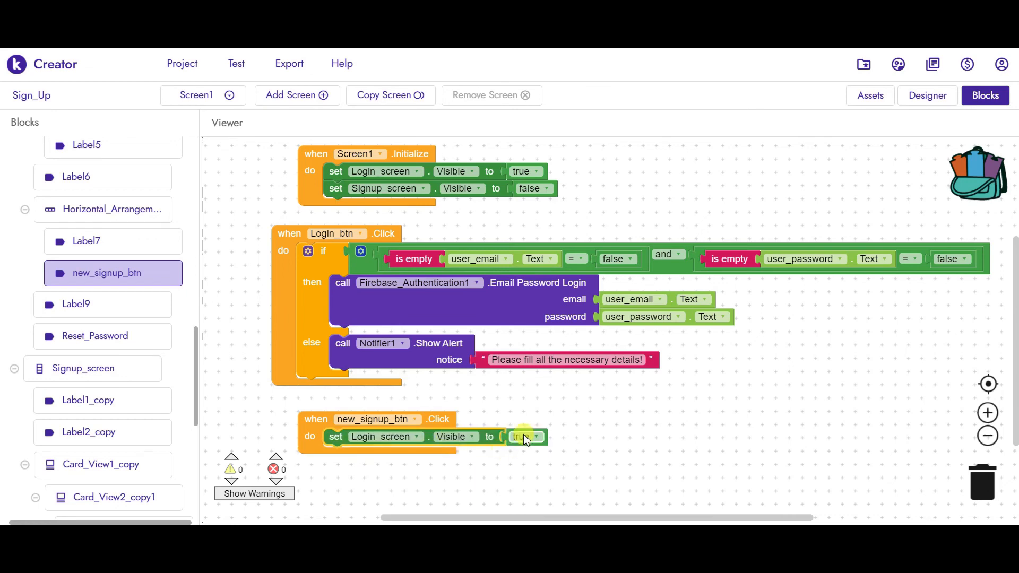
{"action": "left_click", "coordinate": [524, 436]}
{"action": "left_click", "coordinate": [521, 466]}
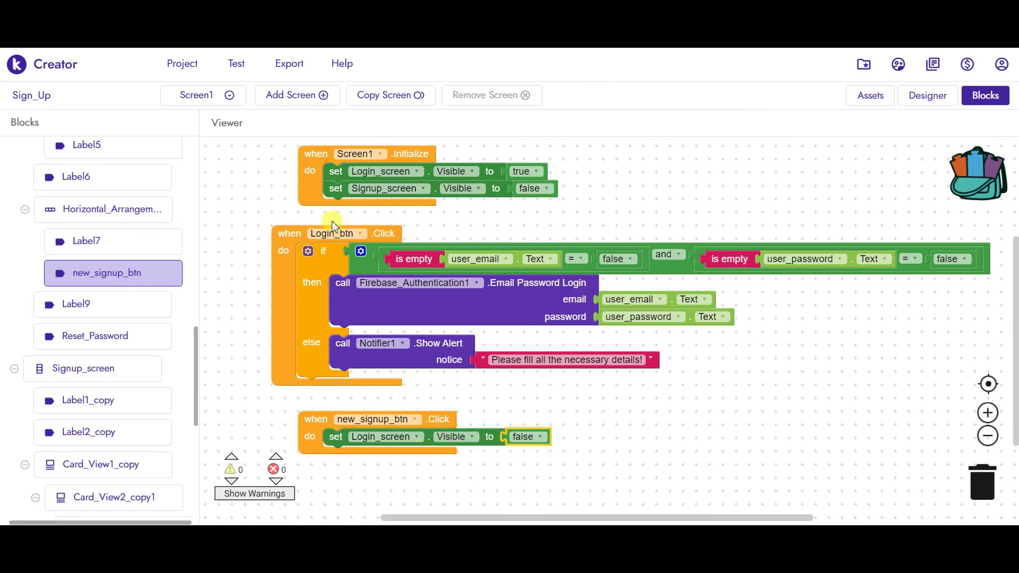
- Add a copied Signup_screen.Visible setter beneath it, set to true
{"action": "left_click", "coordinate": [342, 195]}
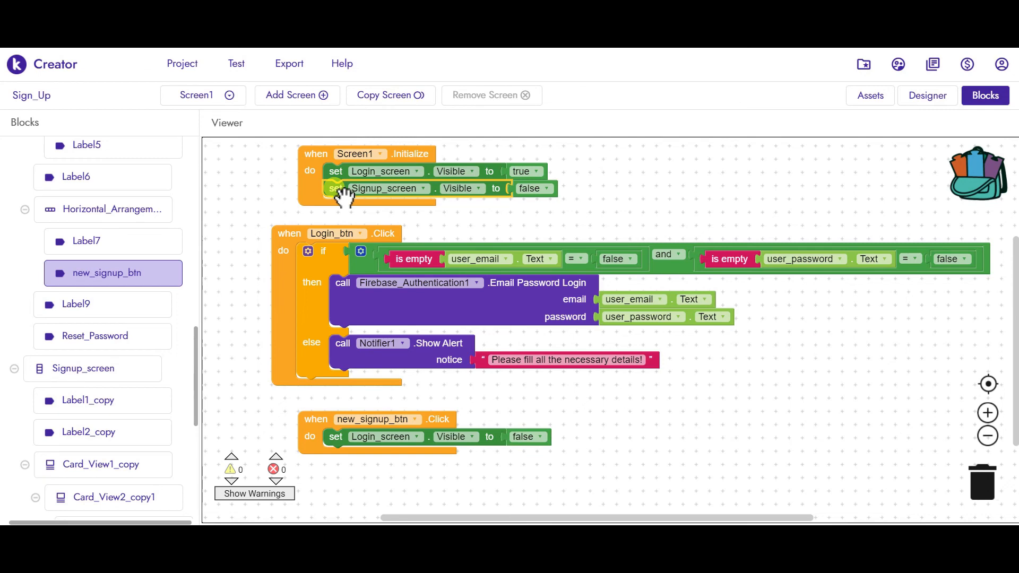
{"action": "key", "text": "ctrl+v"}
{"action": "left_click_drag", "start_coordinate": [343, 222], "coordinate": [334, 454]}
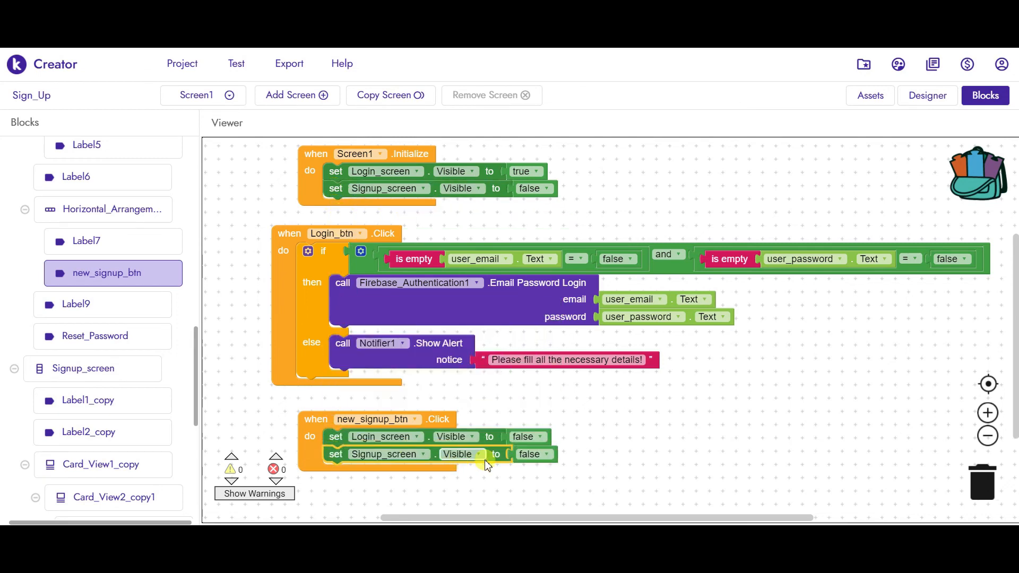
{"action": "left_click", "coordinate": [529, 460]}
{"action": "left_click", "coordinate": [537, 459]}
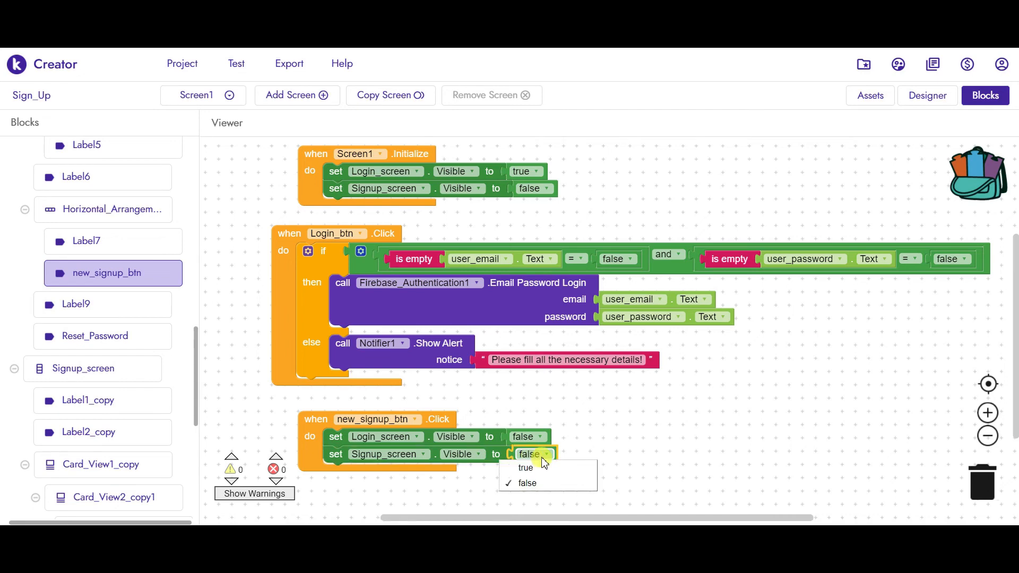
{"action": "left_click", "coordinate": [520, 468]}
{"action": "scroll", "coordinate": [654, 350], "scroll_direction": "down", "scroll_amount": 3}
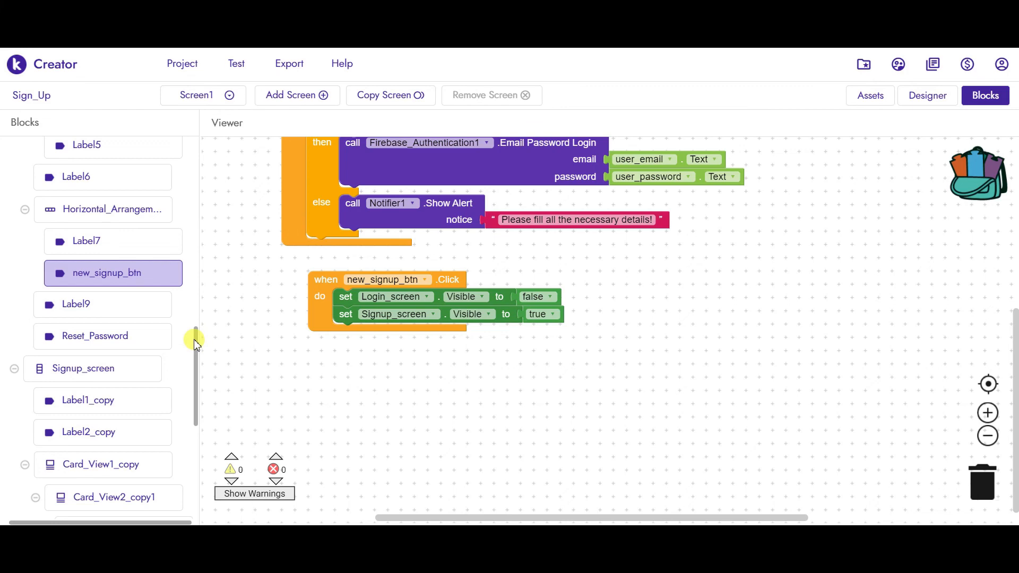
{"action": "left_click_drag", "start_coordinate": [196, 335], "coordinate": [195, 411]}
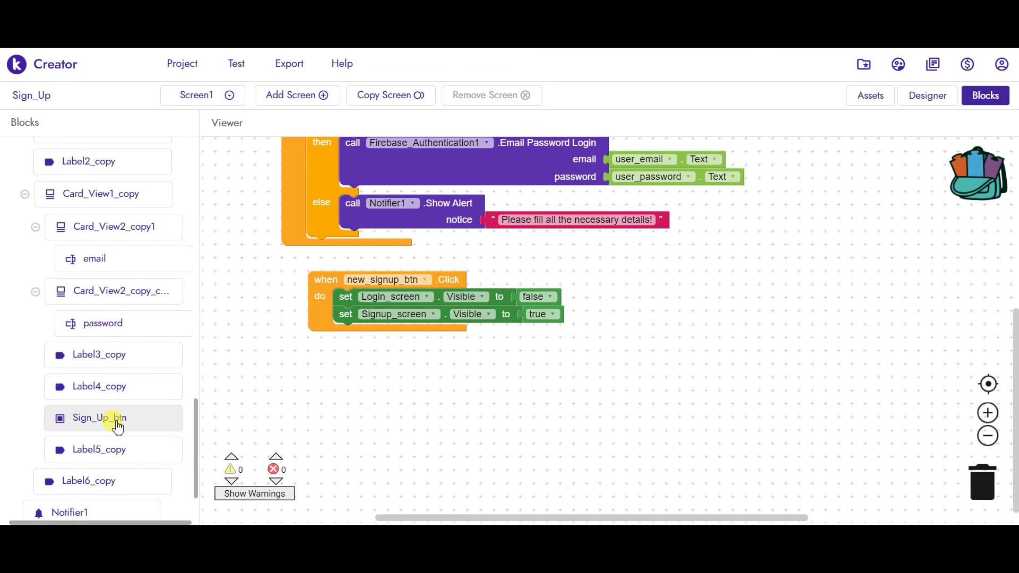
- Place a when Sign_Up_btn.Click event block on the workspace
{"action": "left_click", "coordinate": [118, 427]}
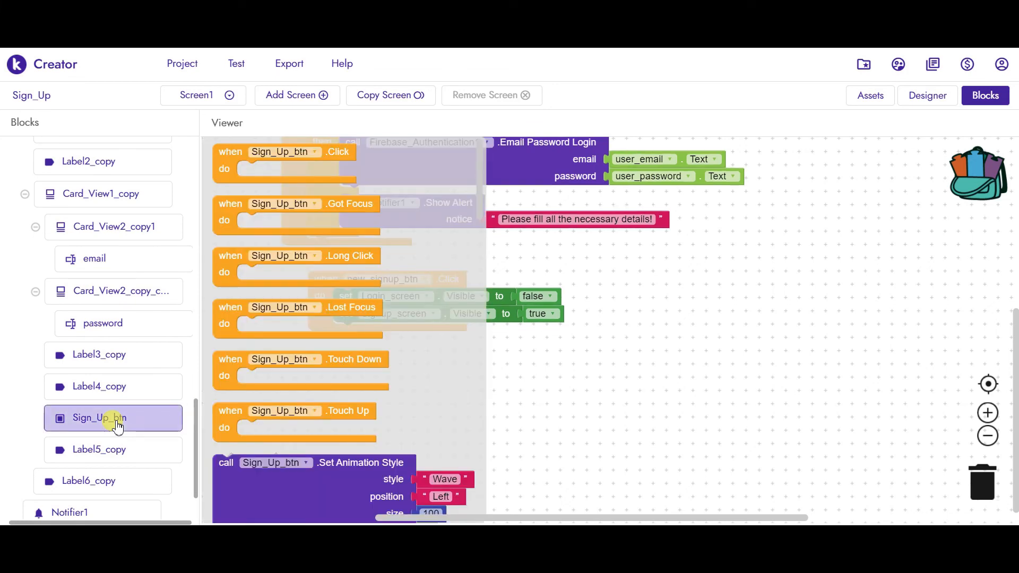
{"action": "left_click_drag", "start_coordinate": [329, 152], "coordinate": [404, 361]}
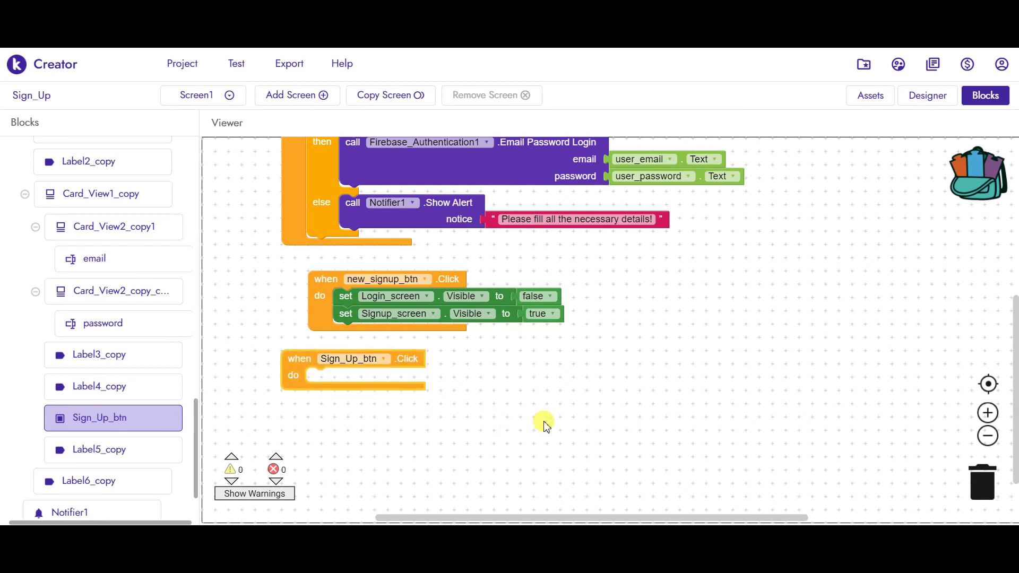
{"action": "scroll", "coordinate": [661, 419], "scroll_direction": "up", "scroll_amount": 3}
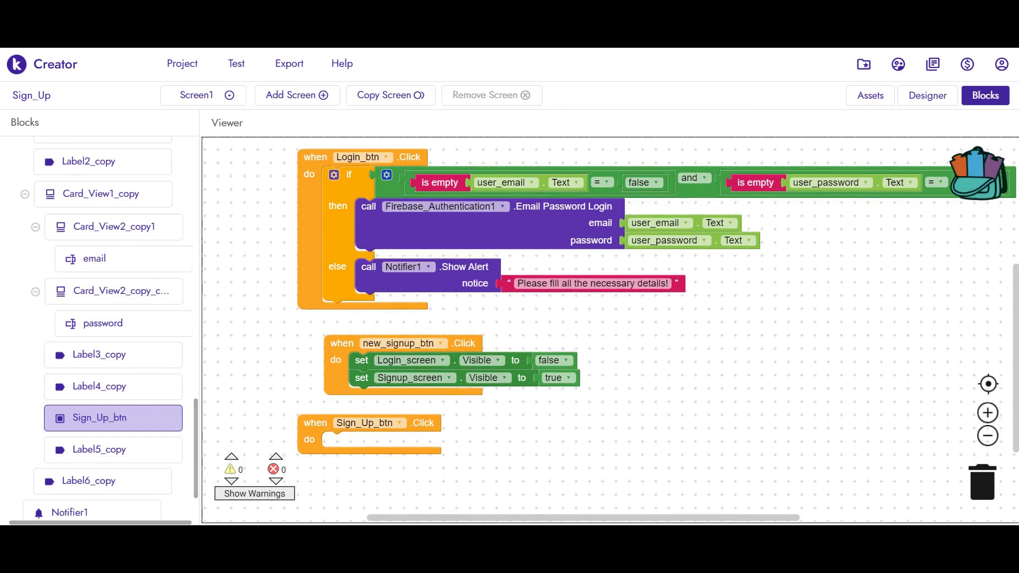
{"action": "scroll", "coordinate": [789, 338], "scroll_direction": "down", "scroll_amount": 2}
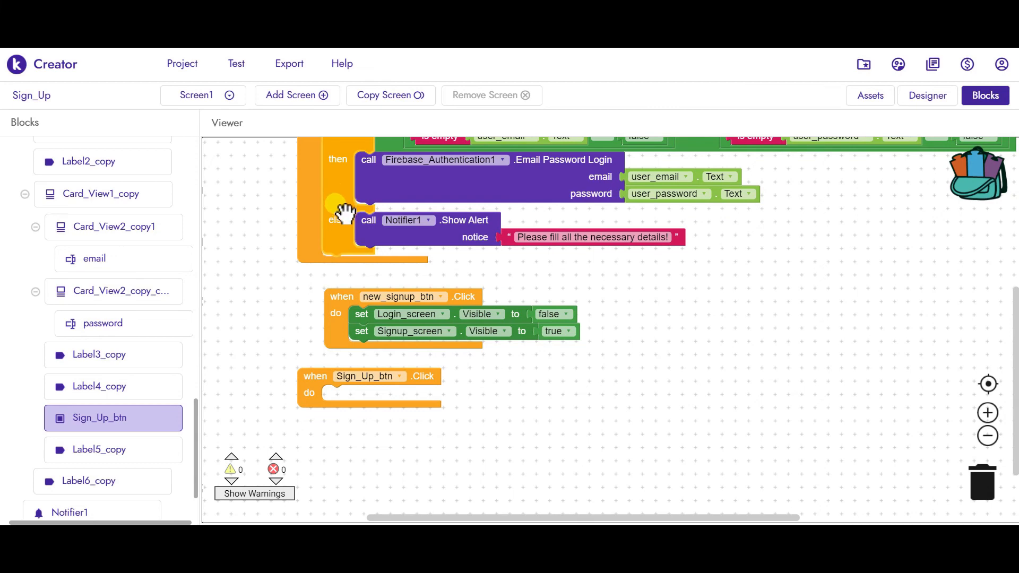
- Duplicate the Login_btn if/then/else check and snap the copy into Sign_Up_btn Click
{"action": "key", "text": "ctrl+c"}
{"action": "key", "text": "ctrl+v"}
{"action": "left_click_drag", "start_coordinate": [356, 200], "coordinate": [340, 402]}
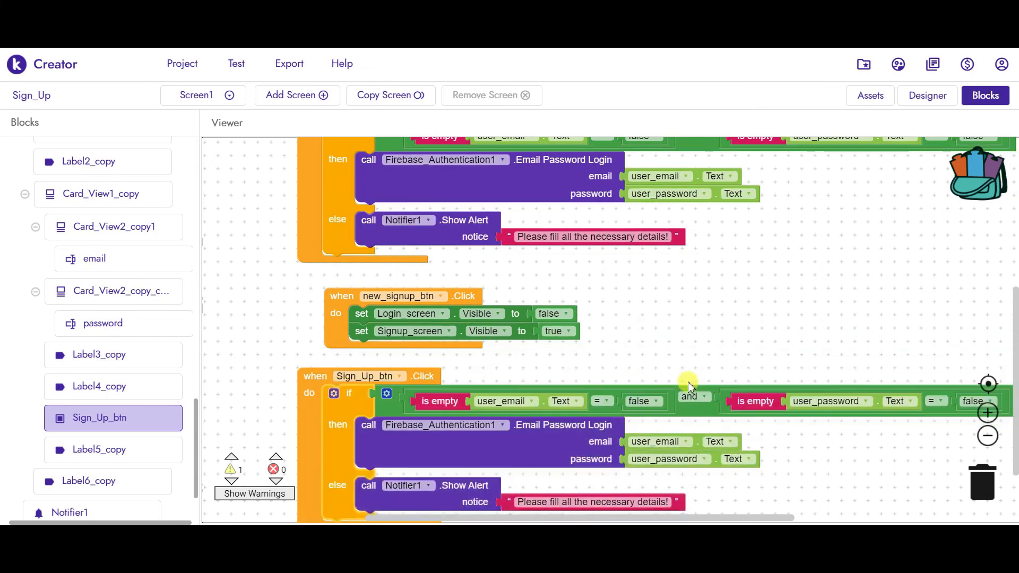
{"action": "scroll", "coordinate": [754, 360], "scroll_direction": "down", "scroll_amount": 3}
{"action": "scroll", "coordinate": [702, 284], "scroll_direction": "right", "scroll_amount": 2}
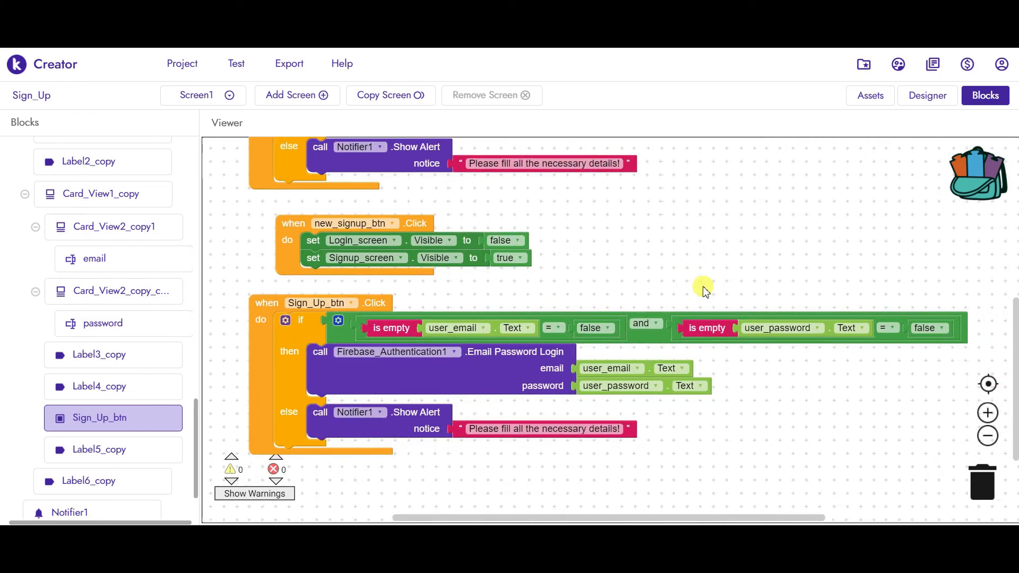
{"action": "left_click_drag", "start_coordinate": [198, 409], "coordinate": [177, 150]}
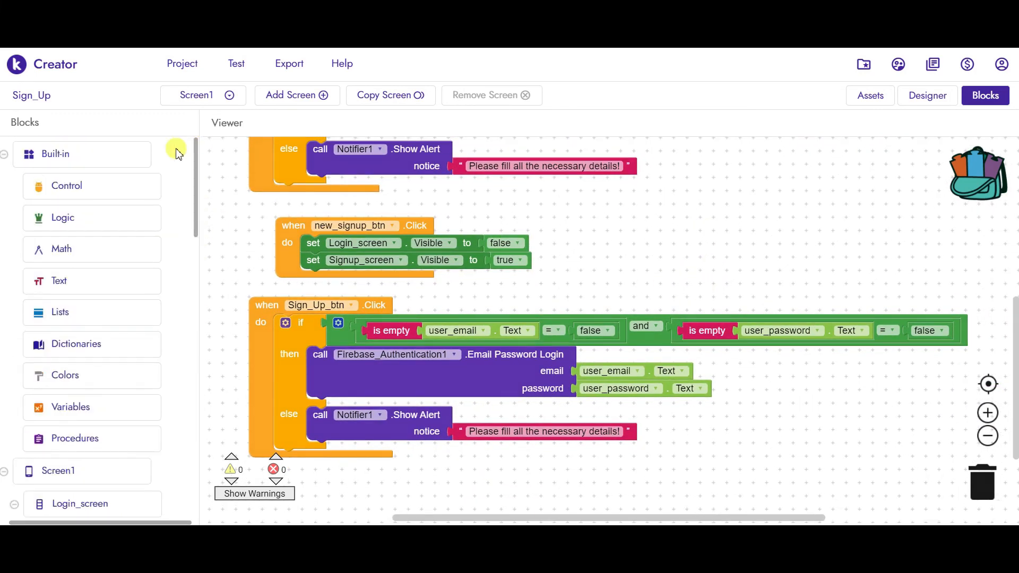
{"action": "left_click", "coordinate": [107, 219]}
{"action": "left_click_drag", "start_coordinate": [225, 275], "coordinate": [374, 351]}
{"action": "scroll", "coordinate": [734, 432], "scroll_direction": "right", "scroll_amount": 5}
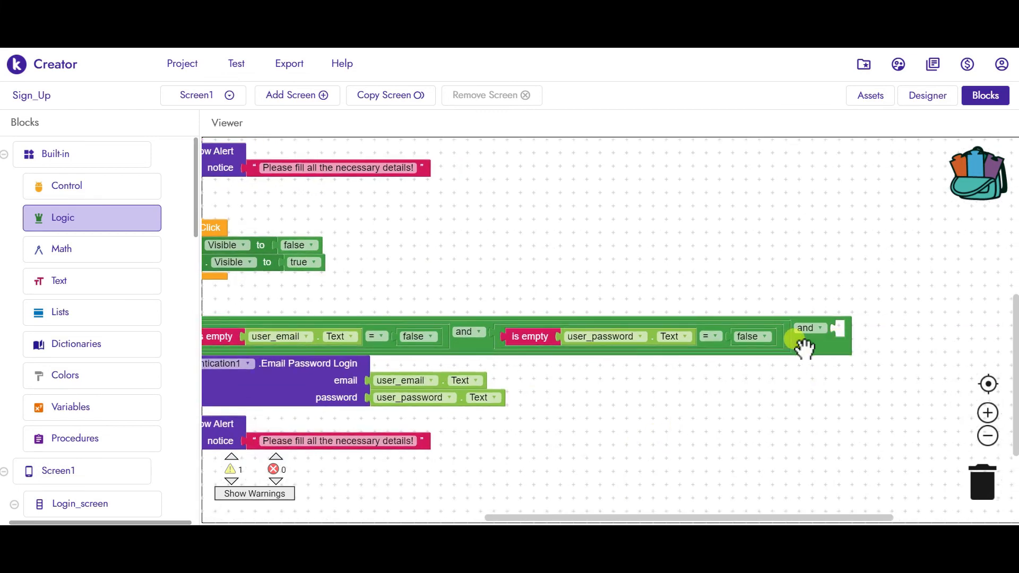
{"action": "right_click", "coordinate": [804, 347]}
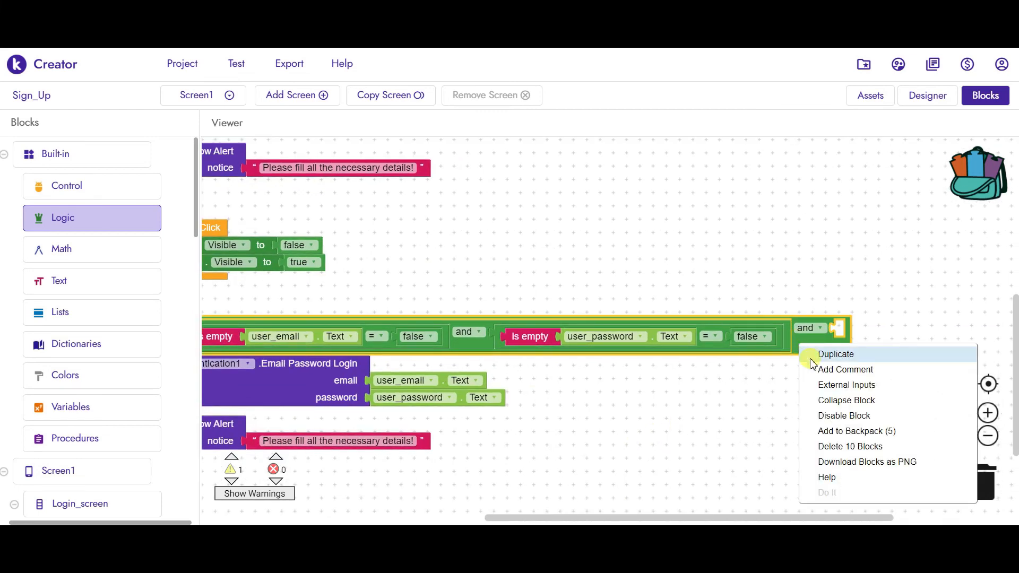
{"action": "left_click", "coordinate": [829, 385]}
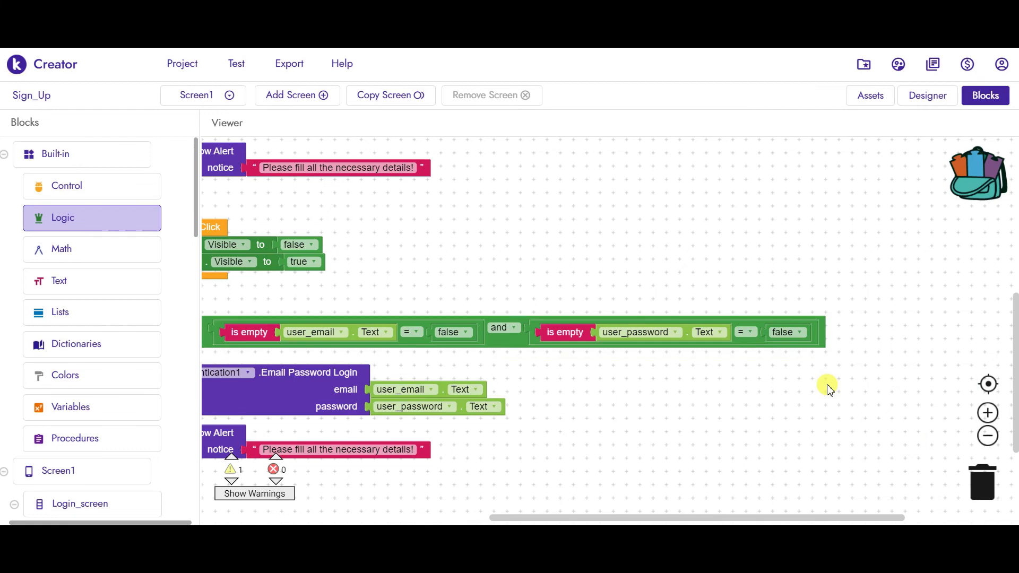
{"action": "left_click_drag", "start_coordinate": [937, 418], "coordinate": [916, 427]}
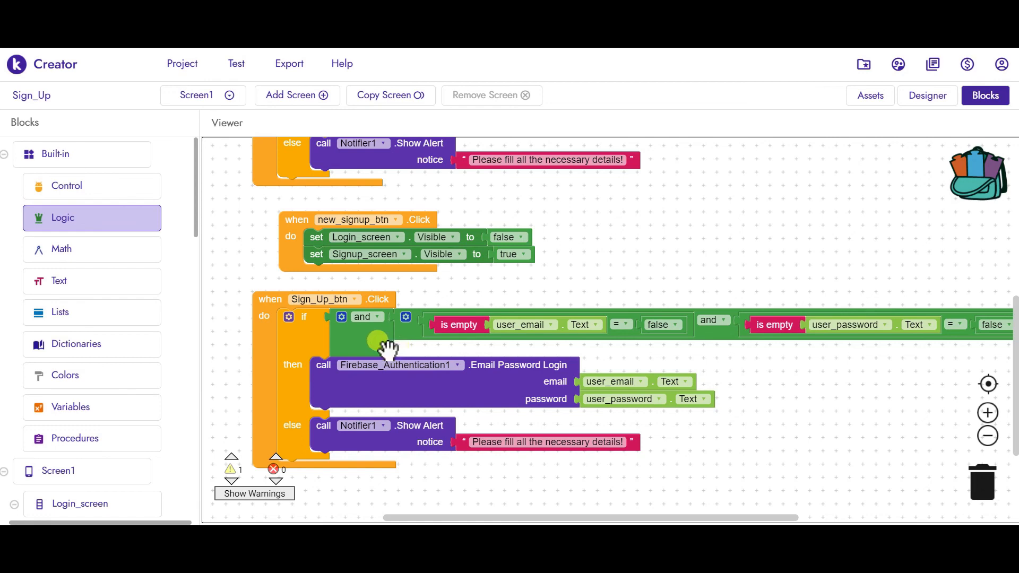
{"action": "left_click_drag", "start_coordinate": [415, 349], "coordinate": [397, 346]}
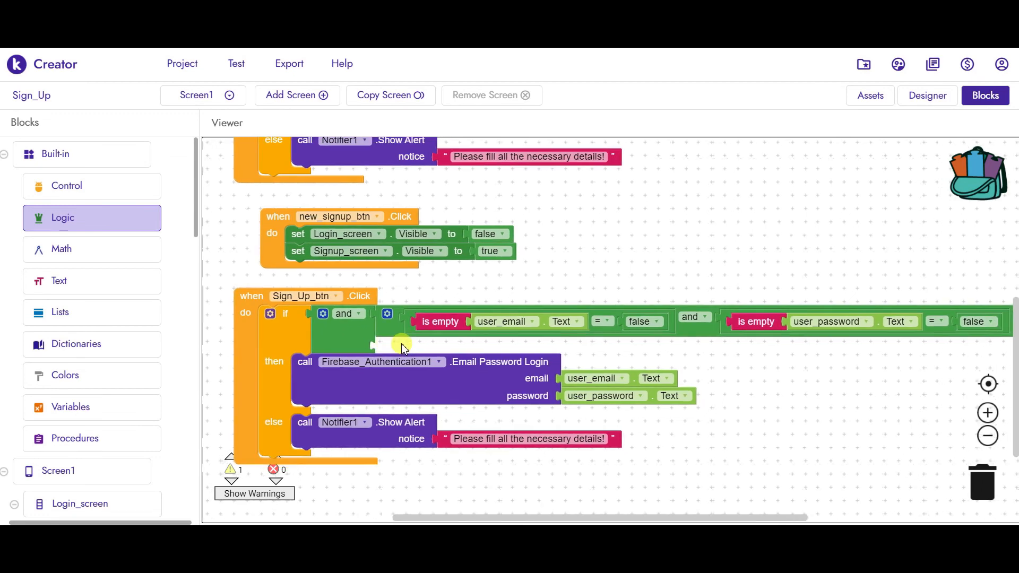
{"action": "left_click", "coordinate": [321, 316]}
{"action": "left_click_drag", "start_coordinate": [728, 443], "coordinate": [634, 443]}
{"action": "key", "text": "ctrl+z"}
{"action": "mouse_move", "coordinate": [826, 451]}
{"action": "left_mouse_down"}
{"action": "mouse_move", "coordinate": [839, 452]}
{"action": "mouse_move", "coordinate": [825, 436]}
{"action": "left_mouse_up"}
{"action": "key", "text": "ctrl+z"}
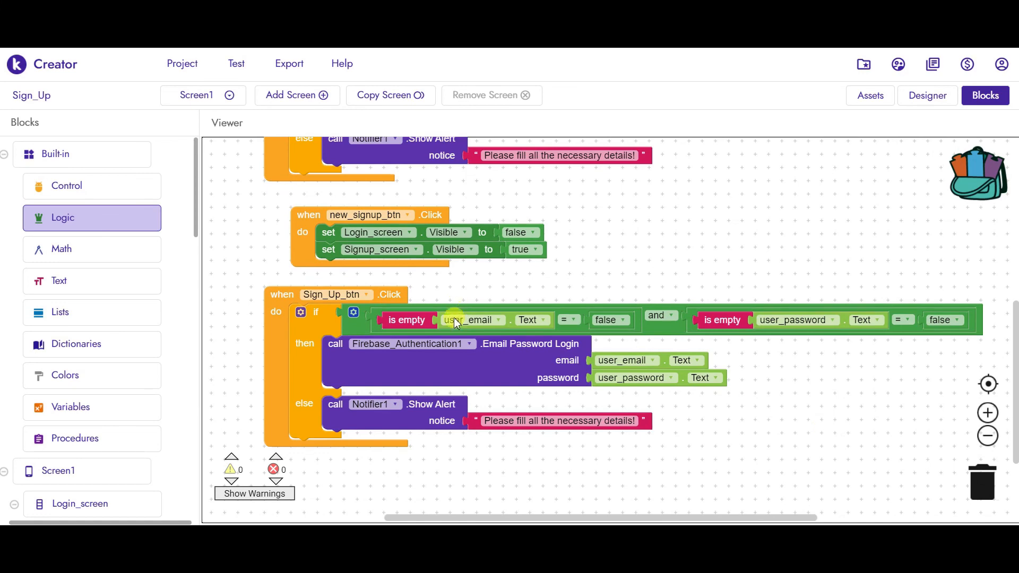
- Switch the two is-empty checks from user_email and user_password to email and password
{"action": "left_click", "coordinate": [485, 317]}
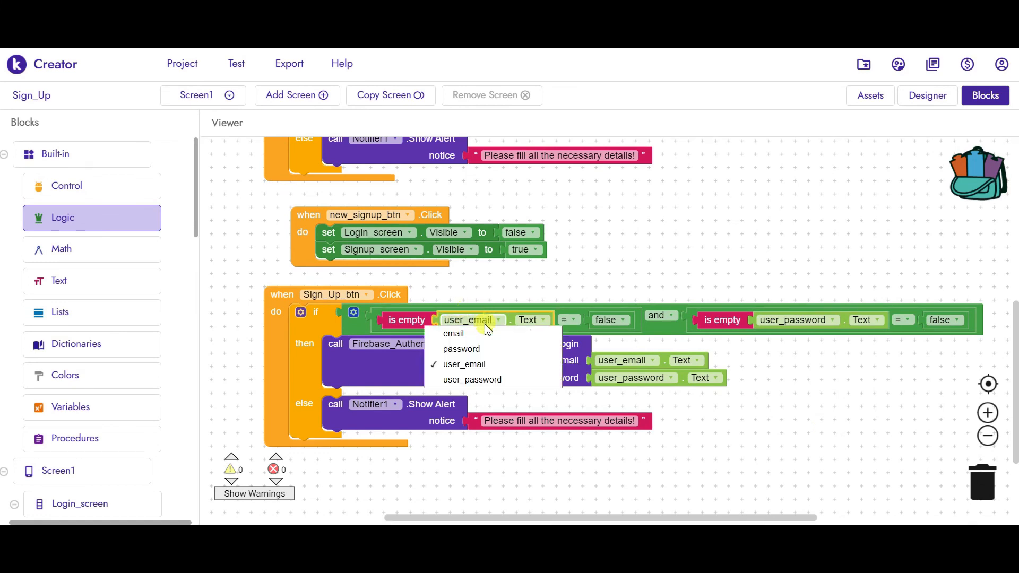
{"action": "left_click", "coordinate": [459, 334]}
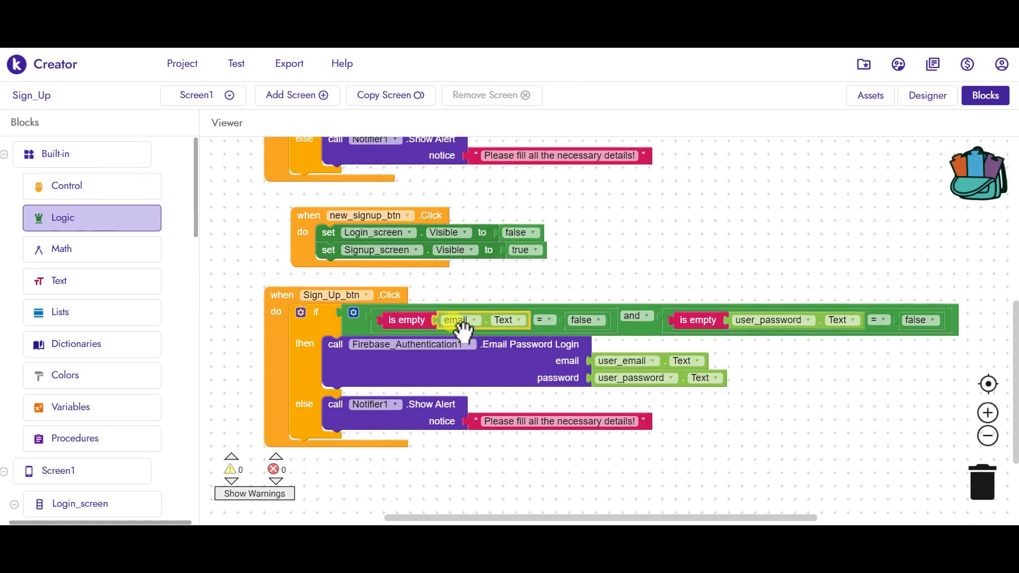
{"action": "left_click", "coordinate": [778, 319]}
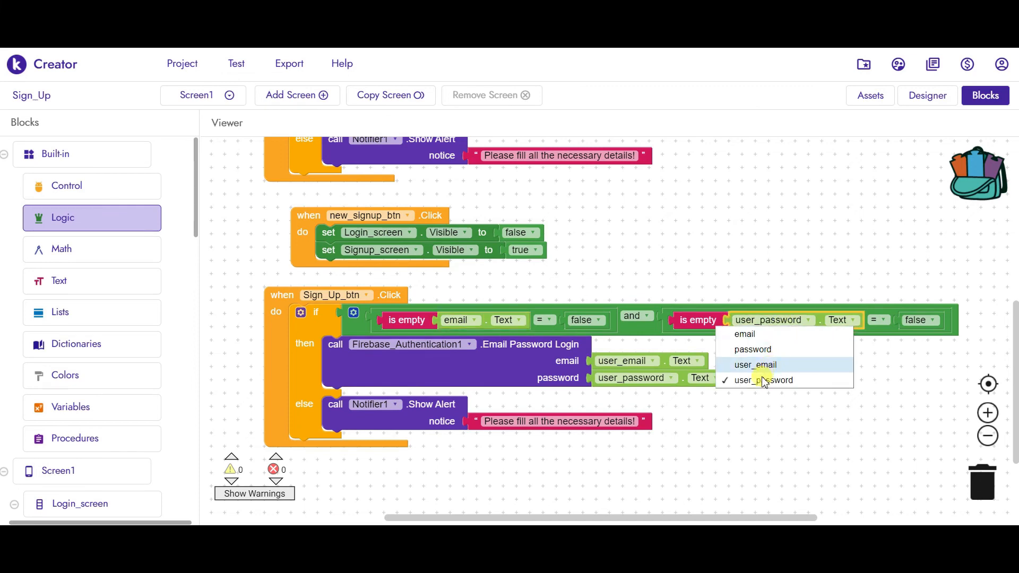
{"action": "left_click", "coordinate": [752, 350]}
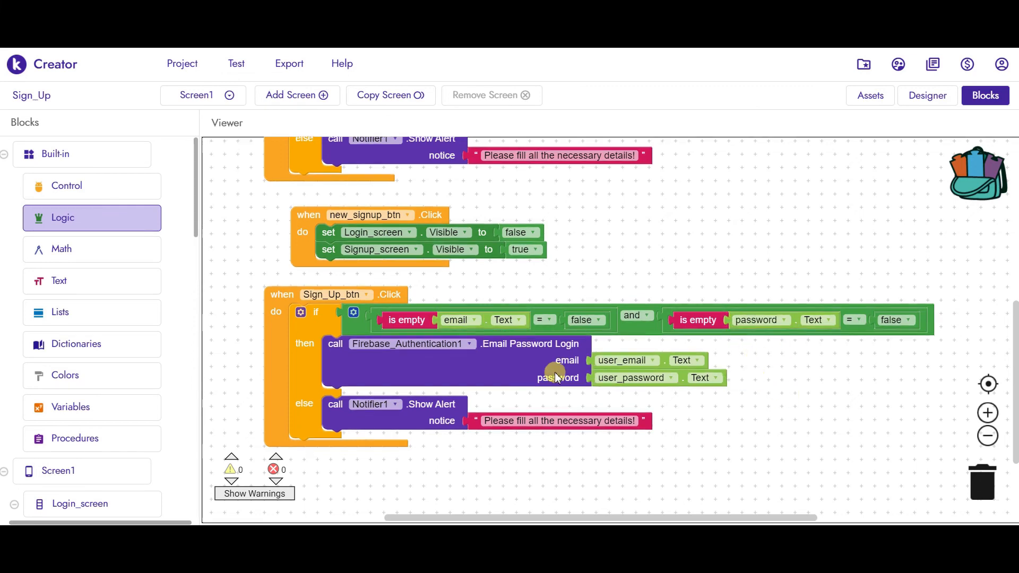
- Remove the Email Password Login call and its user_email.Text and user_password.Text inputs
{"action": "left_click_drag", "start_coordinate": [510, 387], "coordinate": [584, 428]}
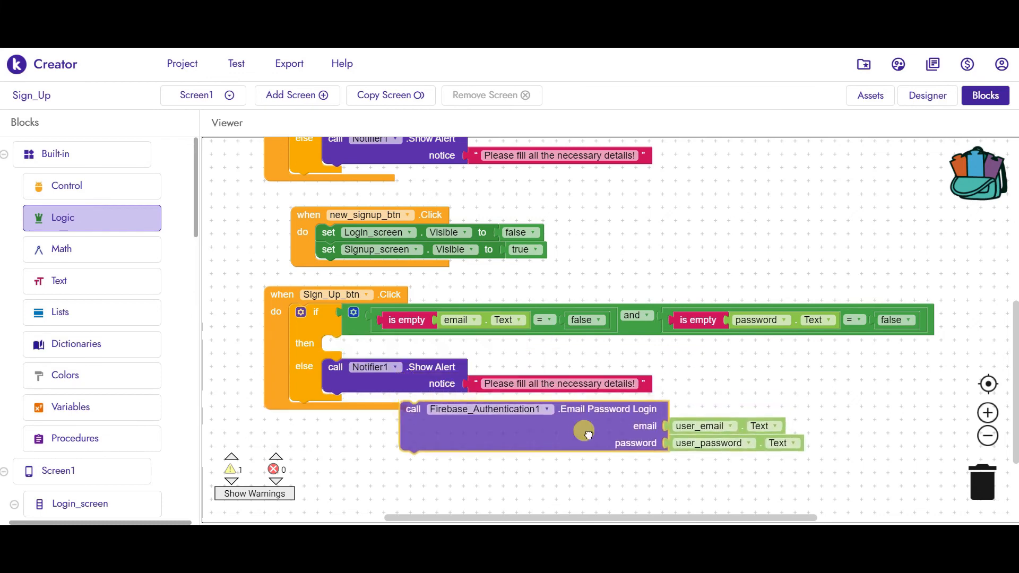
{"action": "left_click_drag", "start_coordinate": [786, 433], "coordinate": [844, 418]}
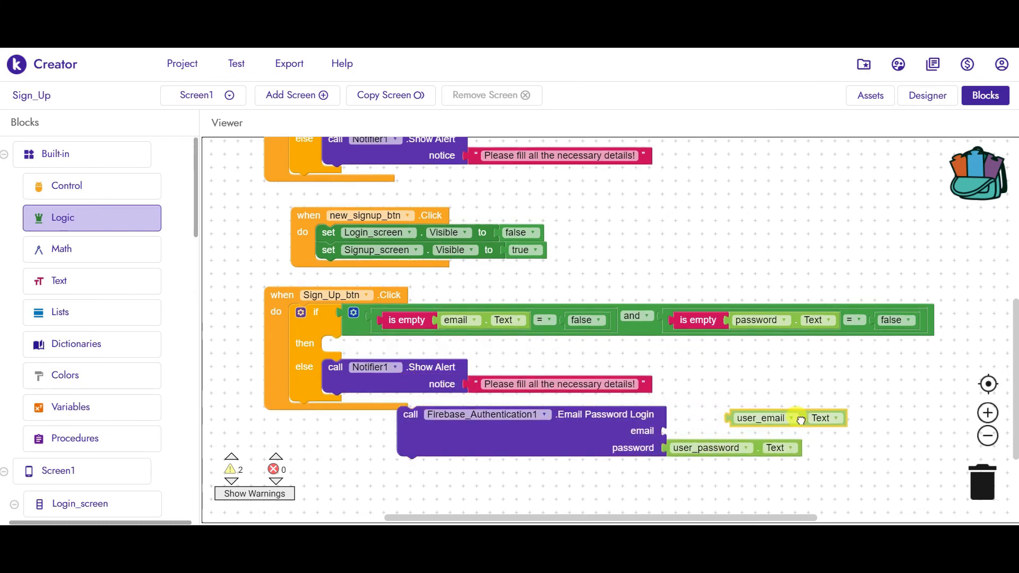
{"action": "mouse_move", "coordinate": [762, 448]}
{"action": "left_mouse_down"}
{"action": "mouse_move", "coordinate": [833, 461]}
{"action": "mouse_move", "coordinate": [760, 448]}
{"action": "left_mouse_up"}
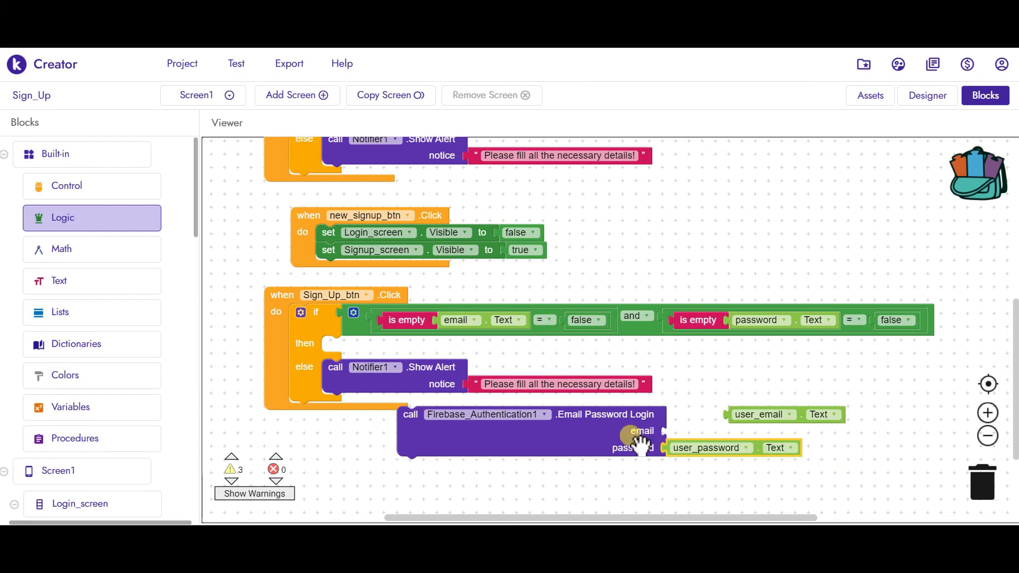
{"action": "key", "text": "Delete"}
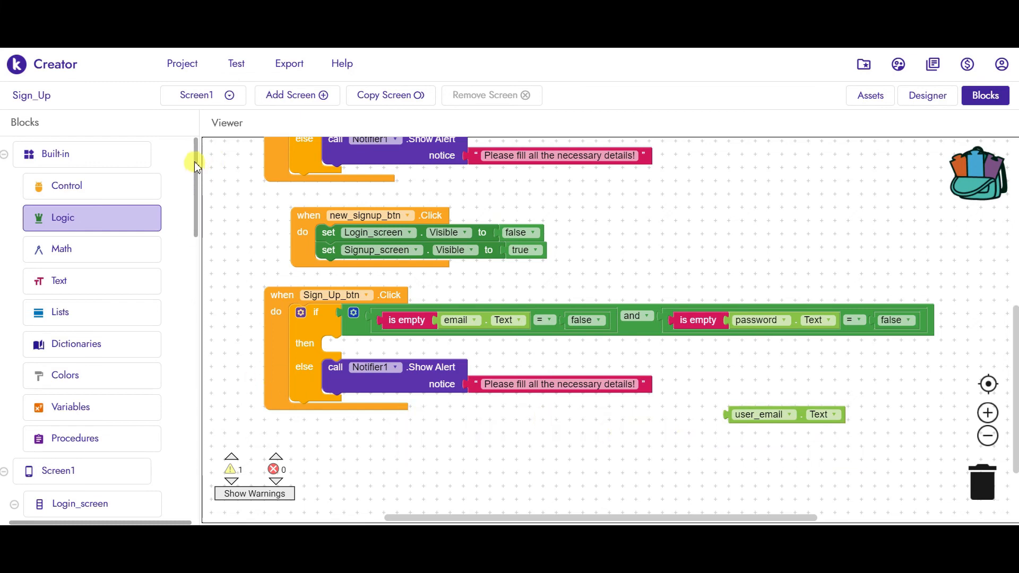
- Add an Email Password Sign Up call fed with email.Text and password.Text
{"action": "left_click_drag", "start_coordinate": [195, 166], "coordinate": [209, 473]}
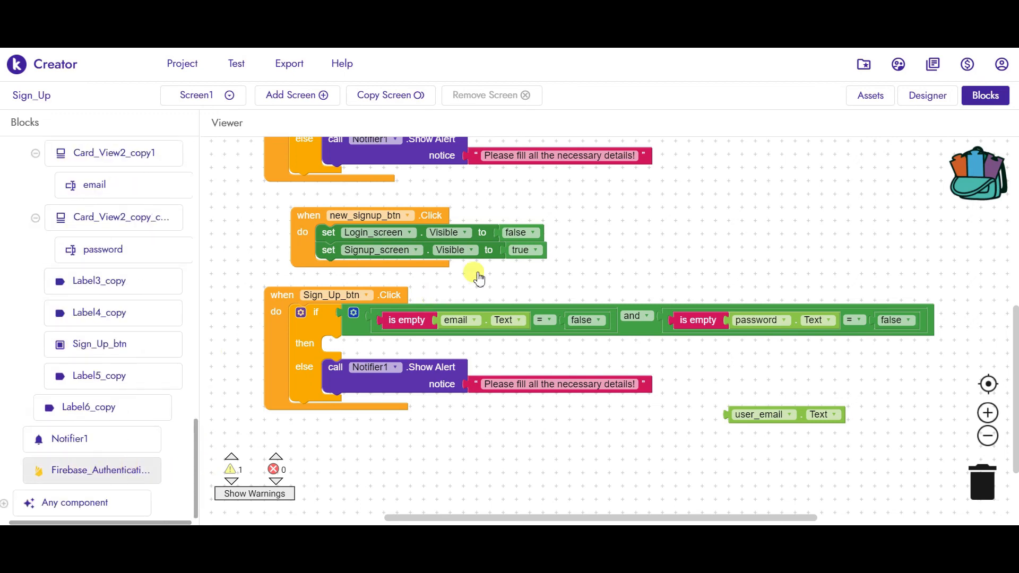
{"action": "left_click_drag", "start_coordinate": [566, 216], "coordinate": [588, 383]}
{"action": "left_click_drag", "start_coordinate": [420, 305], "coordinate": [506, 346]}
{"action": "left_click_drag", "start_coordinate": [807, 420], "coordinate": [661, 371]}
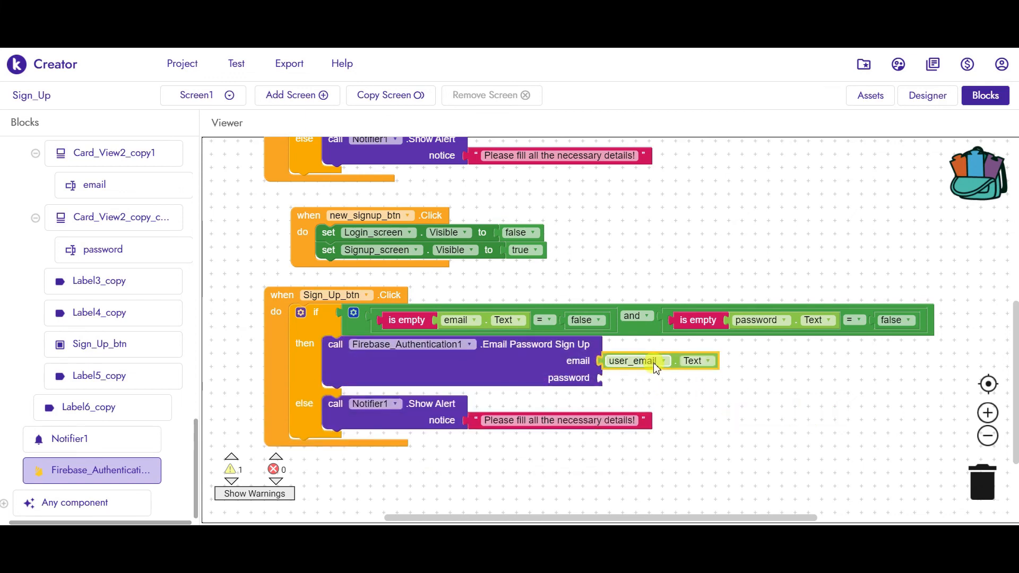
{"action": "left_click", "coordinate": [662, 361]}
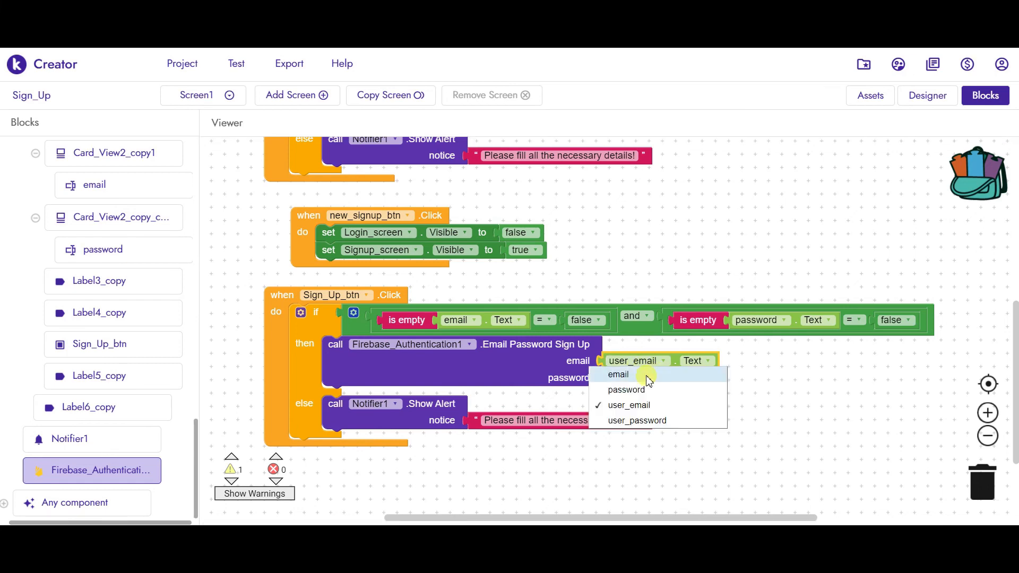
{"action": "left_click", "coordinate": [619, 375]}
{"action": "left_click", "coordinate": [797, 317]}
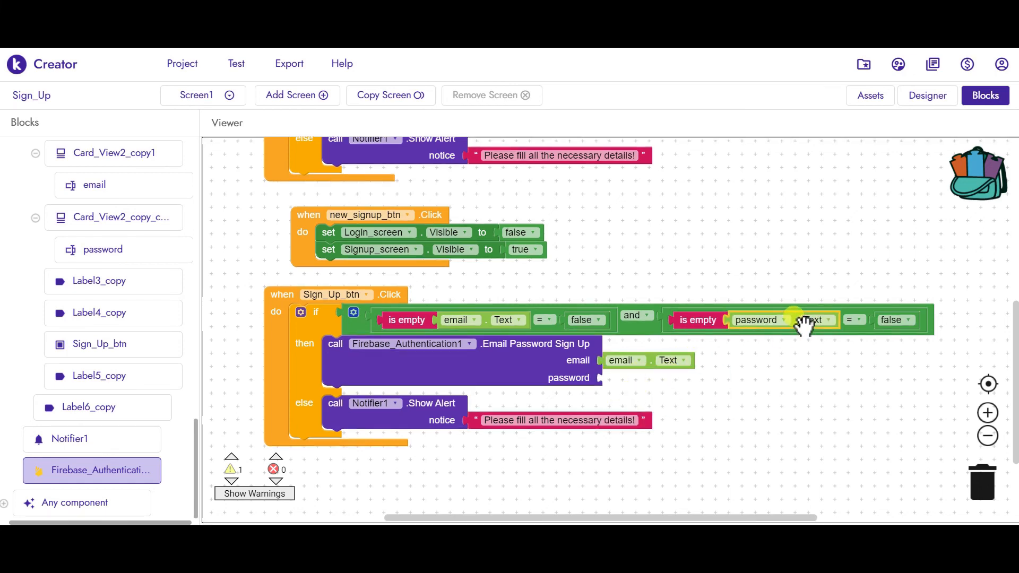
{"action": "key", "text": "ctrl+c"}
{"action": "key", "text": "ctrl+v"}
{"action": "left_click_drag", "start_coordinate": [811, 347], "coordinate": [664, 377]}
{"action": "left_click", "coordinate": [734, 416]}
{"action": "scroll", "coordinate": [751, 422], "scroll_direction": "down", "scroll_amount": 1}
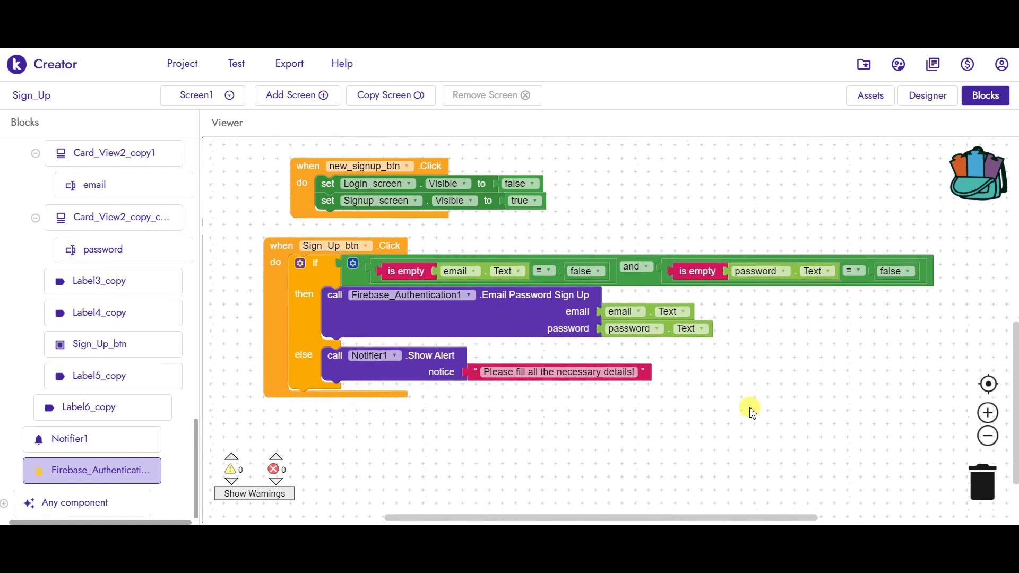
- Place a when Firebase_Authentication1.Login Success block beneath the Sign_Up_btn Click handler
{"action": "scroll", "coordinate": [746, 414], "scroll_direction": "down", "scroll_amount": 1}
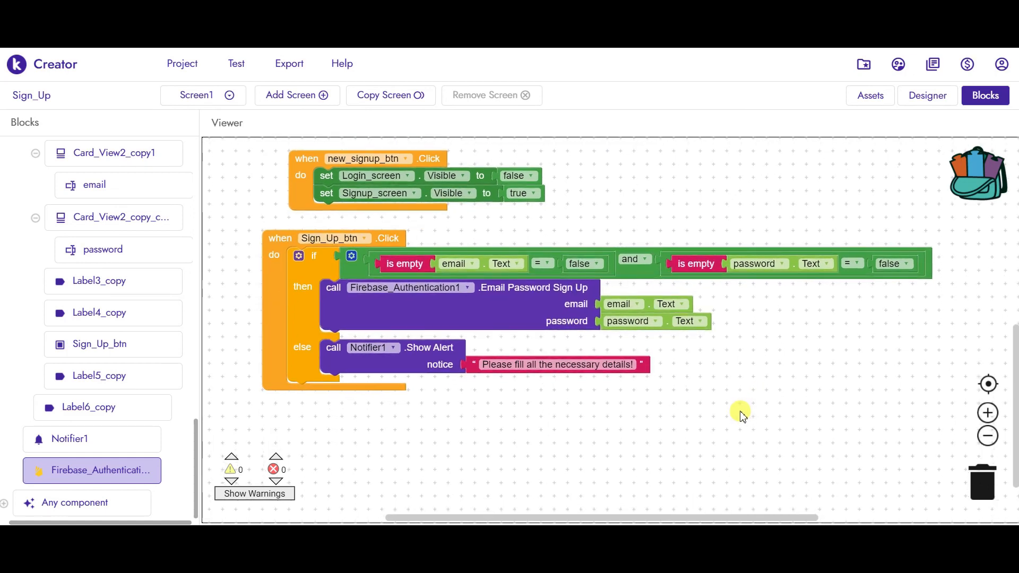
{"action": "left_click", "coordinate": [125, 470]}
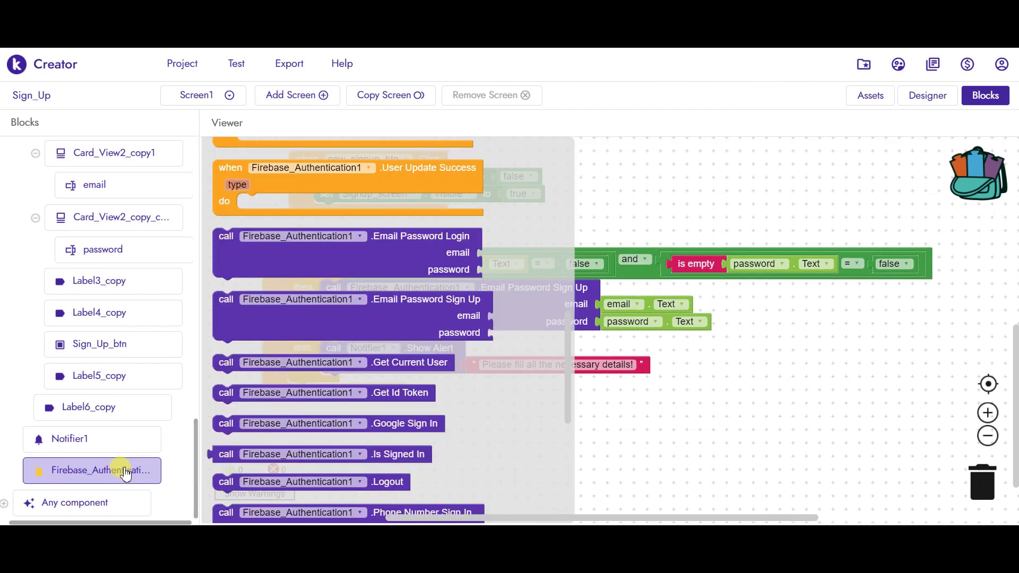
{"action": "left_click_drag", "start_coordinate": [568, 350], "coordinate": [566, 206]}
{"action": "scroll", "coordinate": [565, 206], "scroll_direction": "up", "scroll_amount": 3}
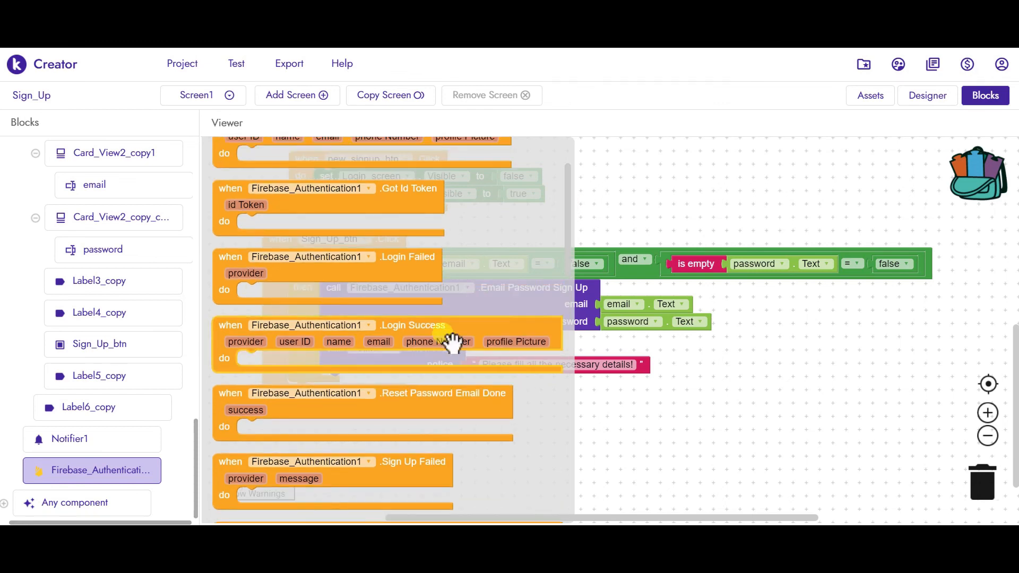
{"action": "left_click_drag", "start_coordinate": [539, 415], "coordinate": [518, 414]}
{"action": "scroll", "coordinate": [815, 398], "scroll_direction": "down", "scroll_amount": 3}
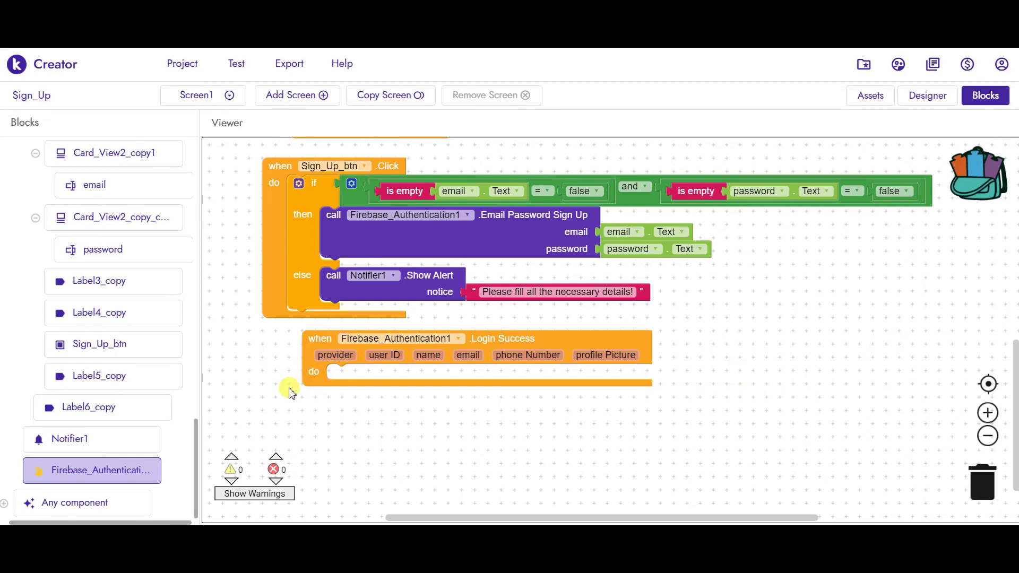
{"action": "scroll", "coordinate": [232, 398], "scroll_direction": "up", "scroll_amount": 5}
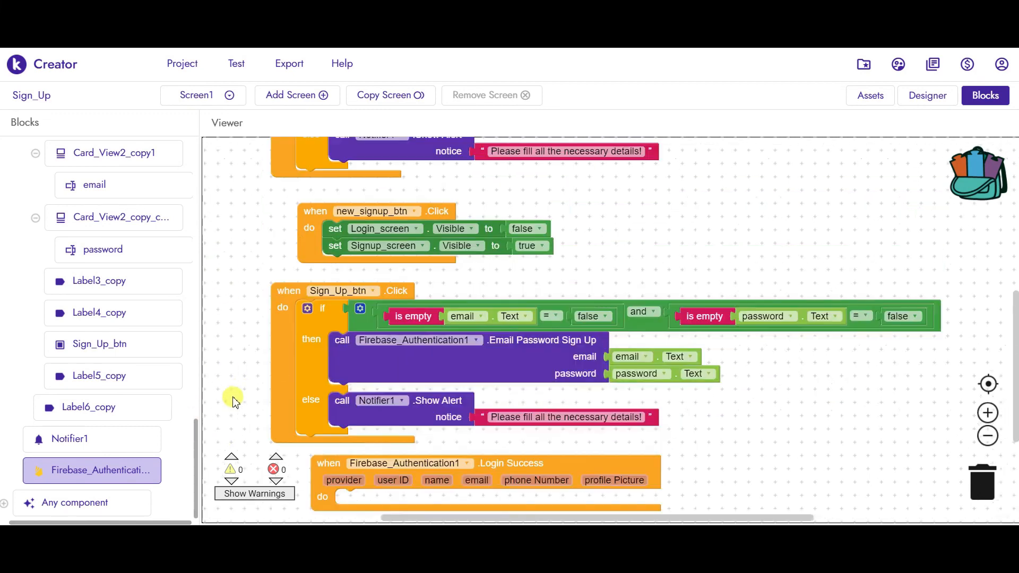
{"action": "scroll", "coordinate": [221, 234], "scroll_direction": "down", "scroll_amount": 5}
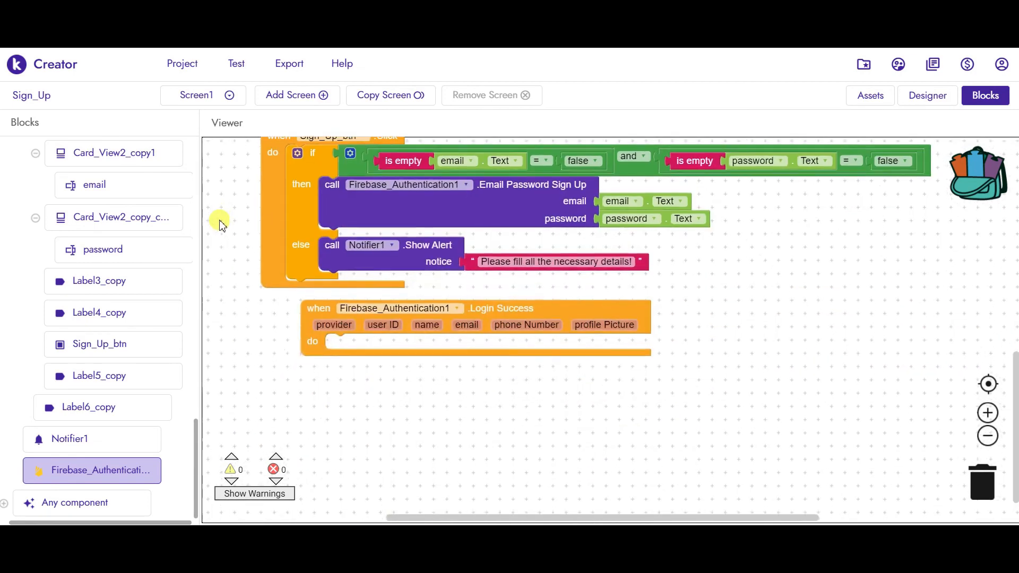
- Put 'open another screen' with screenName text 'Screen2' inside Login Success
{"action": "left_click_drag", "start_coordinate": [196, 429], "coordinate": [196, 141]}
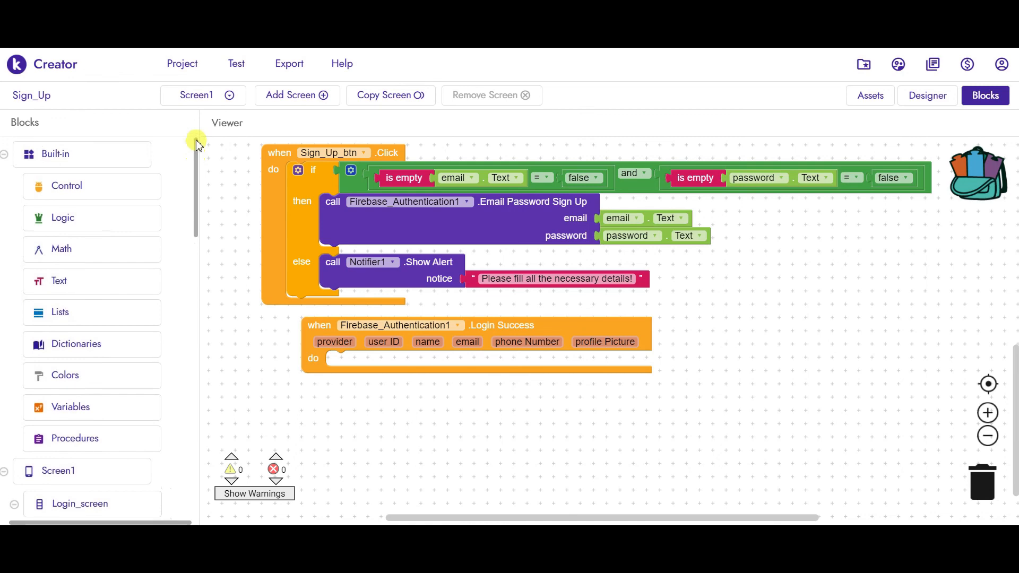
{"action": "left_click", "coordinate": [61, 197]}
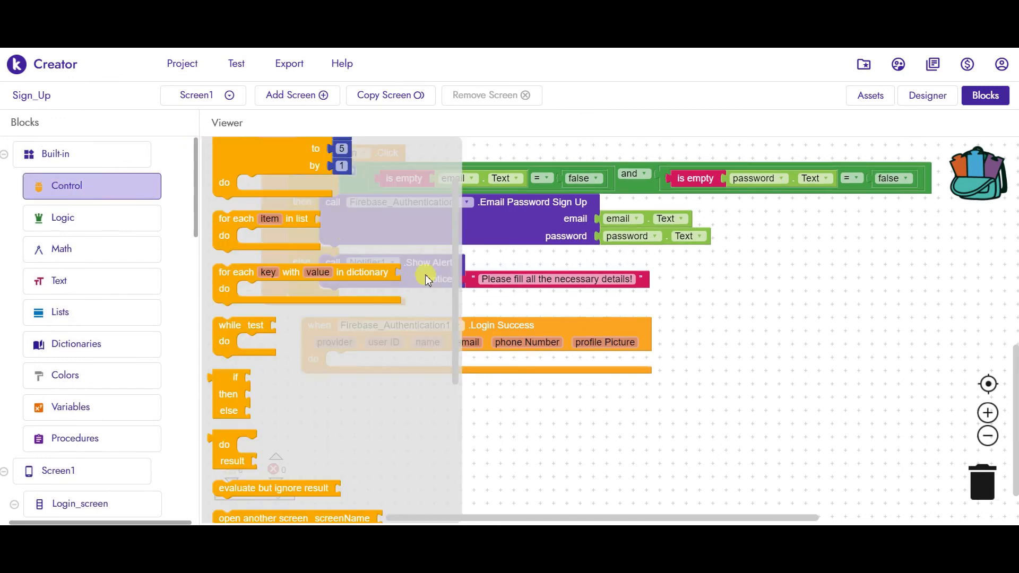
{"action": "scroll", "coordinate": [403, 360], "scroll_direction": "down", "scroll_amount": 4}
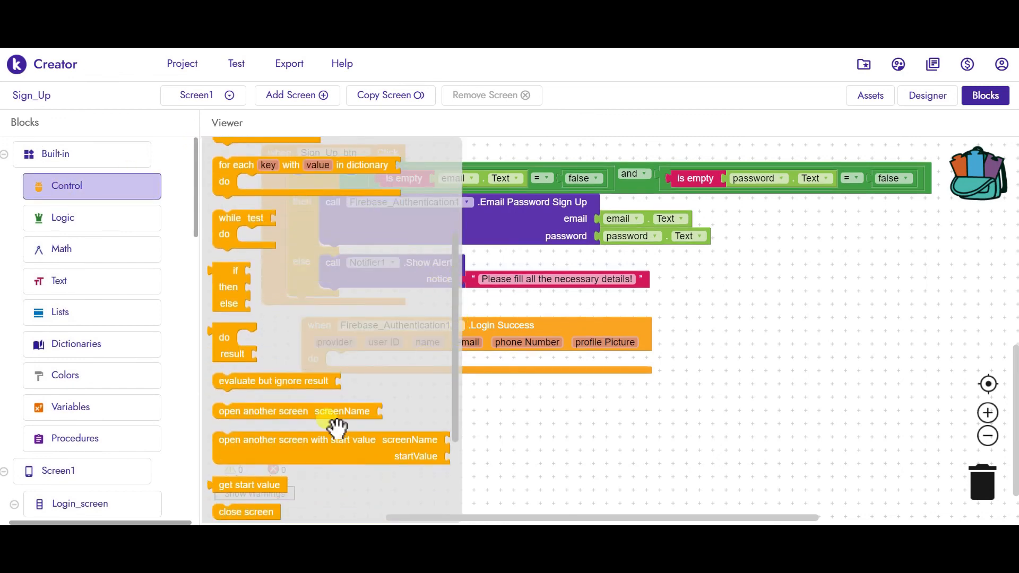
{"action": "left_click_drag", "start_coordinate": [379, 411], "coordinate": [493, 372]}
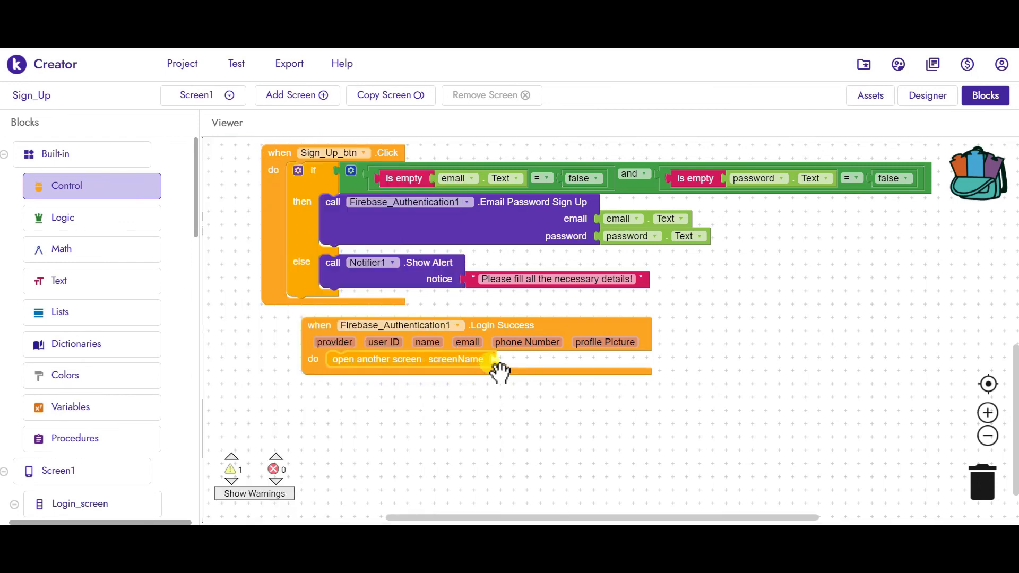
{"action": "type", "text": "text"}
{"action": "key", "text": "Return"}
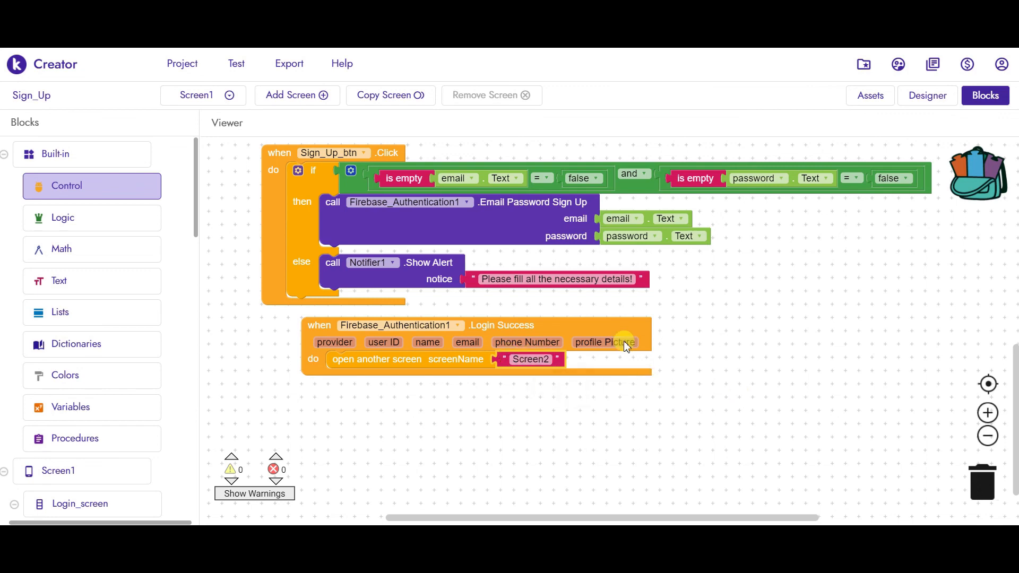
{"action": "left_click", "coordinate": [237, 316]}
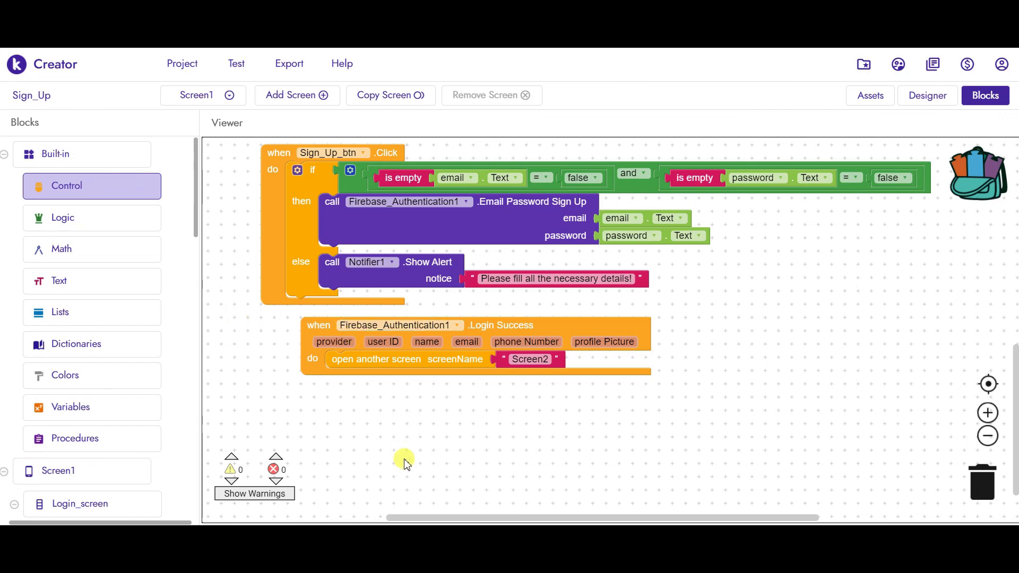
- Place a when Firebase_Authentication1.Sign Up Success block under the Login Success handler
{"action": "left_click_drag", "start_coordinate": [196, 235], "coordinate": [200, 495]}
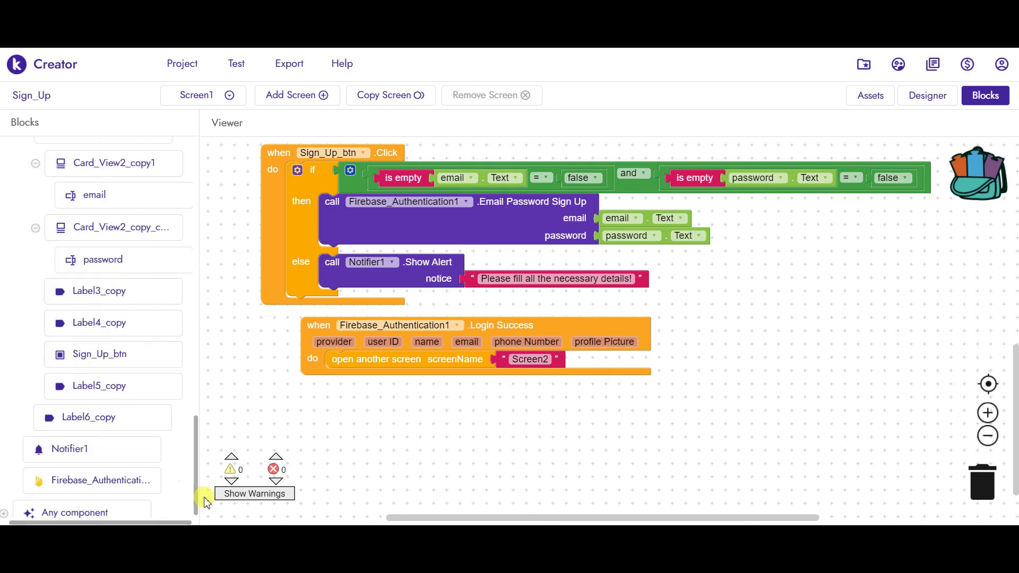
{"action": "left_click", "coordinate": [96, 472]}
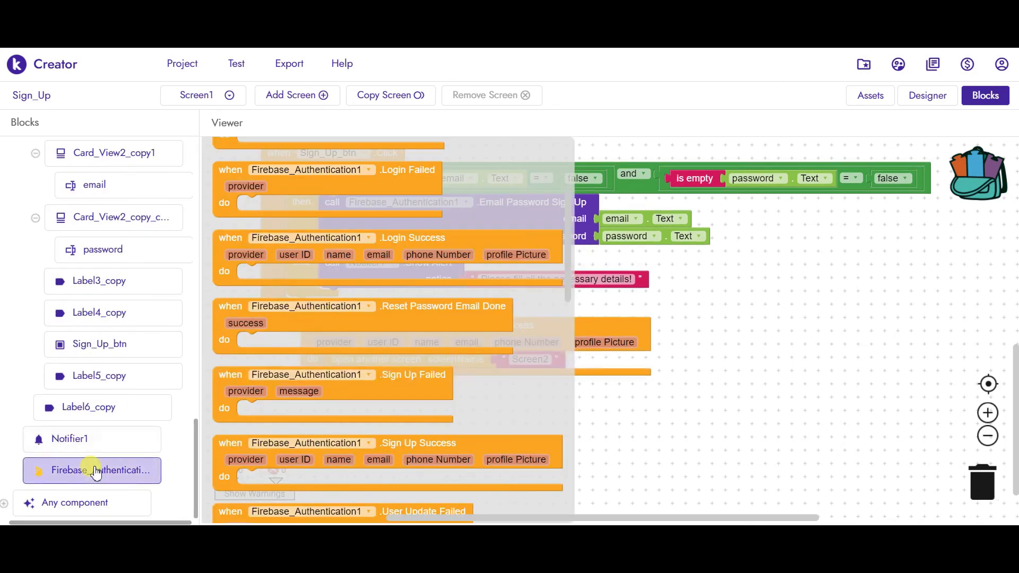
{"action": "left_click_drag", "start_coordinate": [569, 234], "coordinate": [577, 266]}
{"action": "left_click_drag", "start_coordinate": [436, 332], "coordinate": [514, 416]}
{"action": "scroll", "coordinate": [715, 353], "scroll_direction": "down", "scroll_amount": 2}
{"action": "left_click_drag", "start_coordinate": [713, 349], "coordinate": [712, 347]}
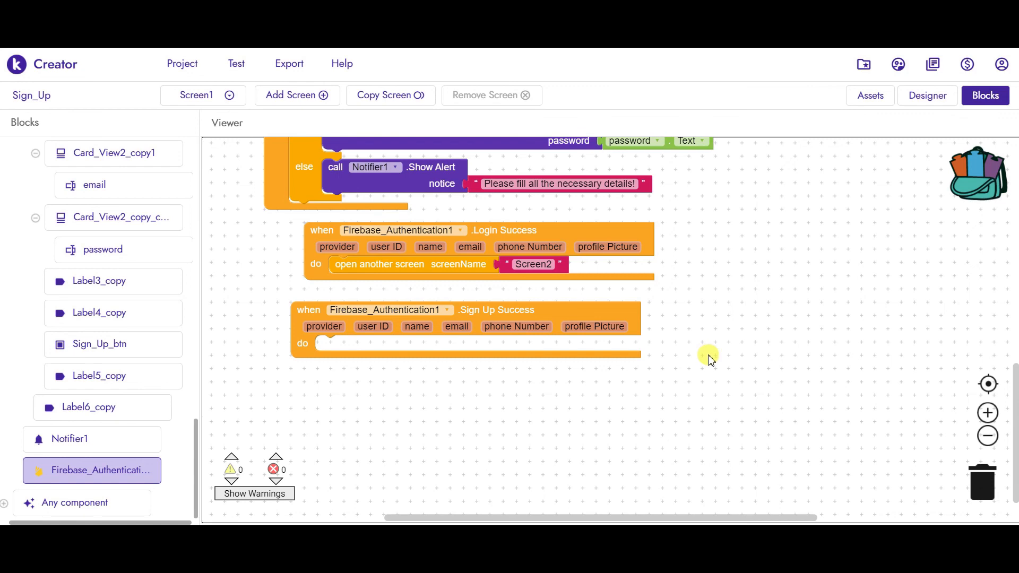
{"action": "scroll", "coordinate": [715, 424], "scroll_direction": "up", "scroll_amount": 2}
{"action": "left_click_drag", "start_coordinate": [704, 403], "coordinate": [701, 425]}
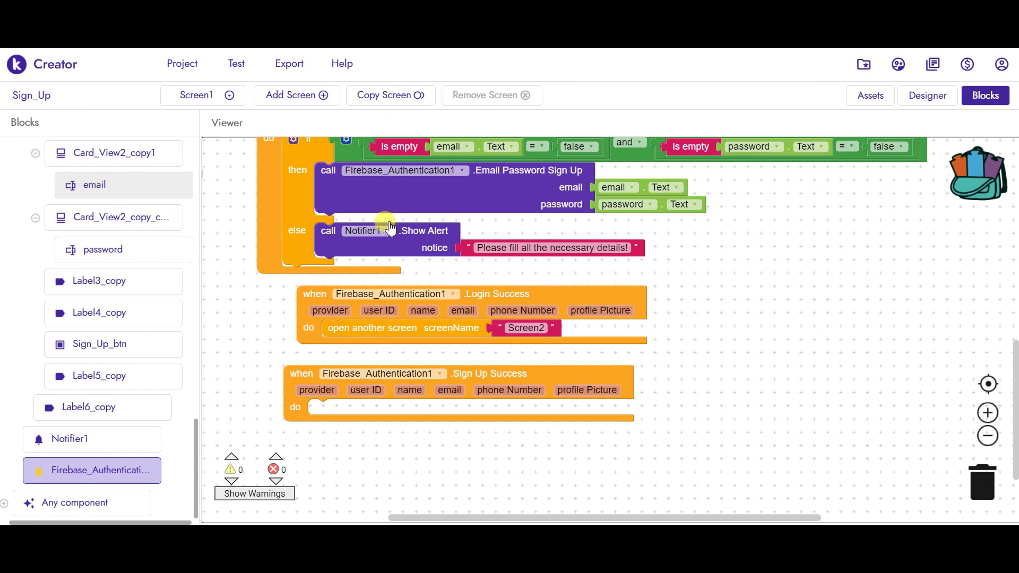
- Set email.Text and then password.Text to an empty text in Sign Up Success
{"action": "left_click_drag", "start_coordinate": [445, 250], "coordinate": [451, 414]}
{"action": "left_click", "coordinate": [337, 417]}
{"action": "type", "text": "text"}
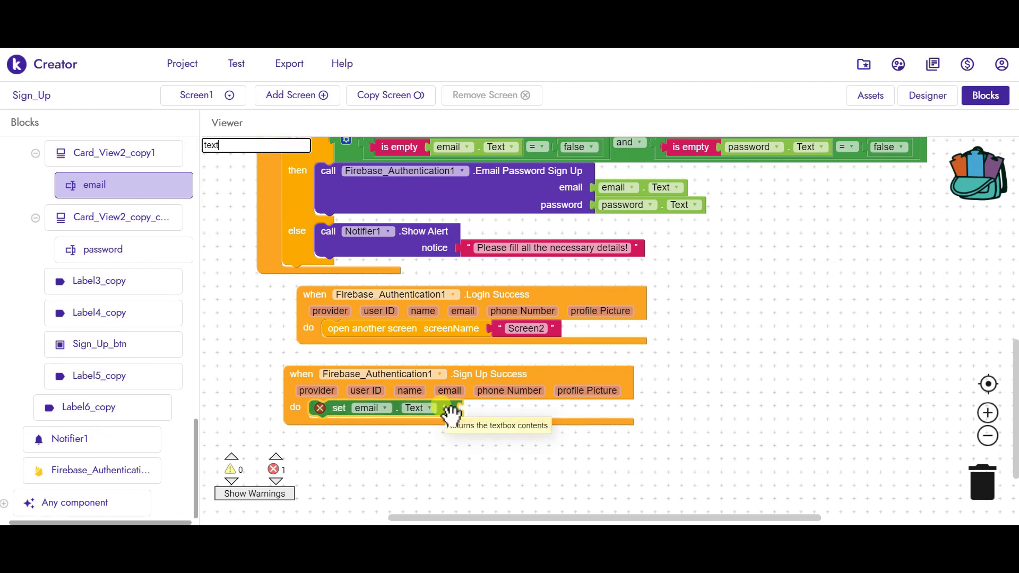
{"action": "key", "text": "Return"}
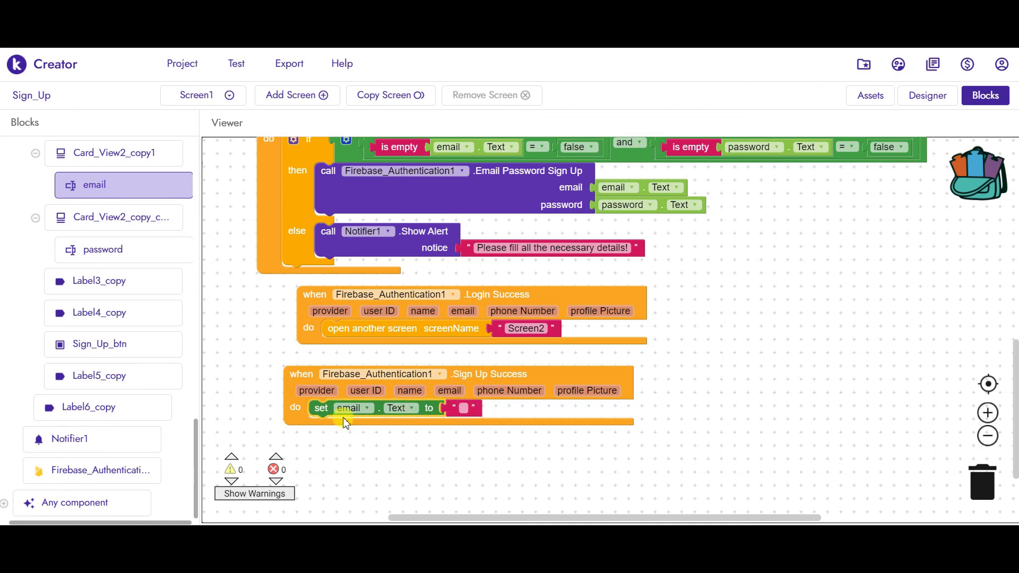
{"action": "key", "text": "ctrl+c"}
{"action": "key", "text": "ctrl+v"}
{"action": "left_click_drag", "start_coordinate": [333, 441], "coordinate": [322, 430]}
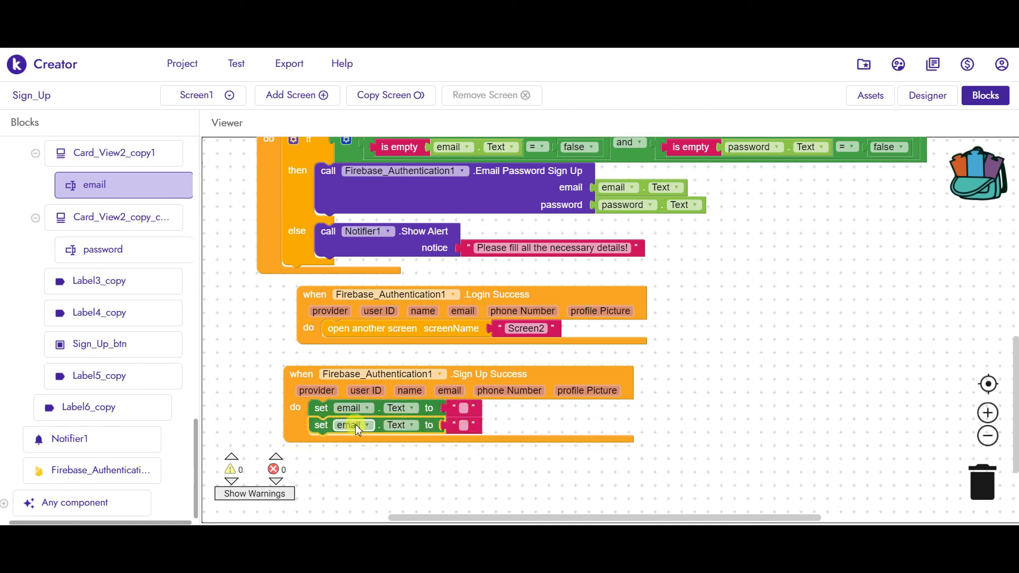
{"action": "left_click", "coordinate": [355, 424]}
{"action": "left_click", "coordinate": [360, 455]}
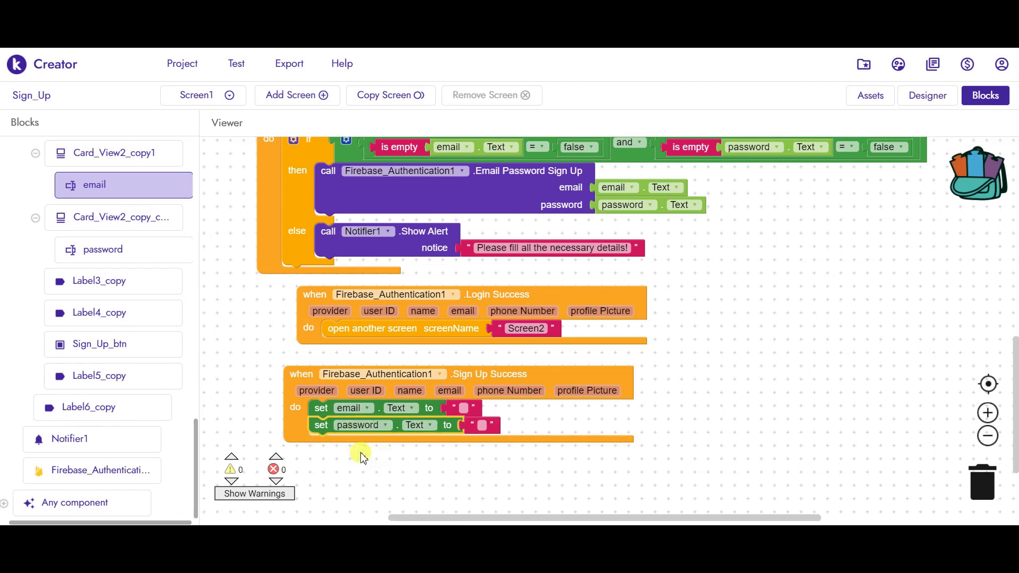
- Copy the 'open another screen Screen2' block from Login Success after the password line
{"action": "left_click", "coordinate": [376, 333]}
{"action": "key", "text": "ctrl+c"}
{"action": "key", "text": "ctrl+v"}
{"action": "left_click_drag", "start_coordinate": [380, 357], "coordinate": [340, 443]}
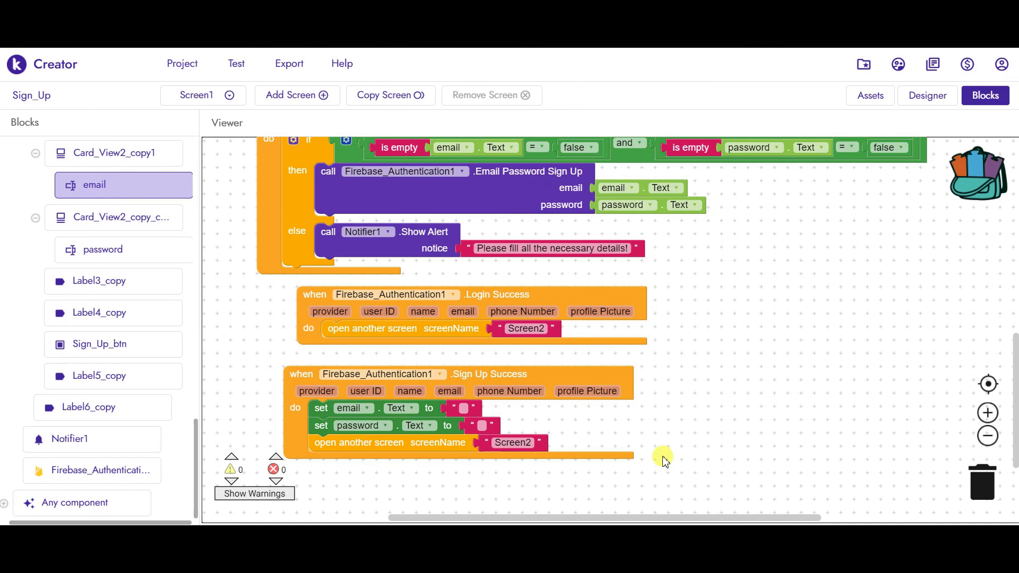
{"action": "scroll", "coordinate": [620, 350], "scroll_direction": "down", "scroll_amount": 5}
{"action": "scroll", "coordinate": [621, 351], "scroll_direction": "right", "scroll_amount": 1}
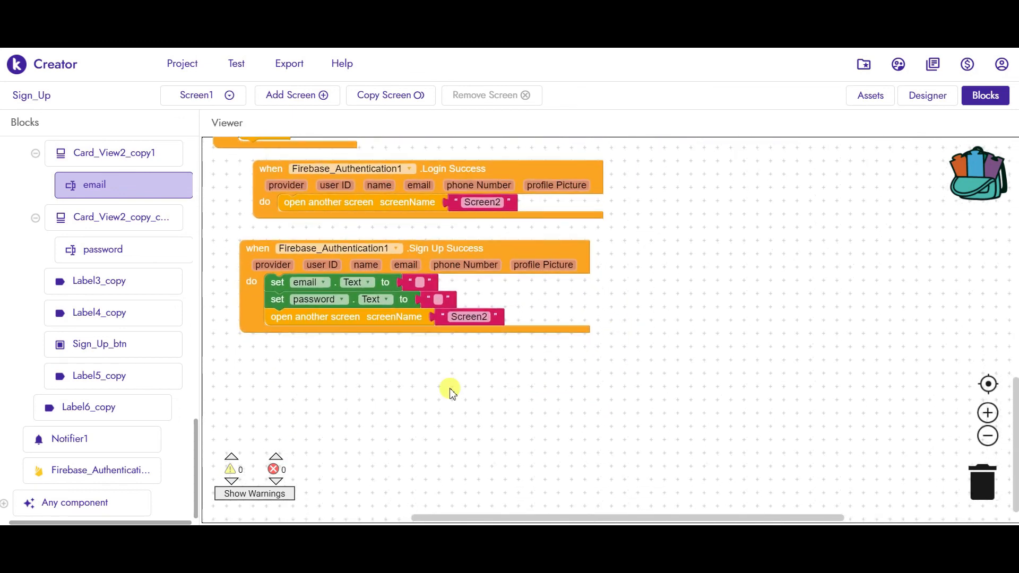
- Place a when Reset_Password.Click handler to the right of the other blocks
{"action": "left_click_drag", "start_coordinate": [197, 427], "coordinate": [195, 346]}
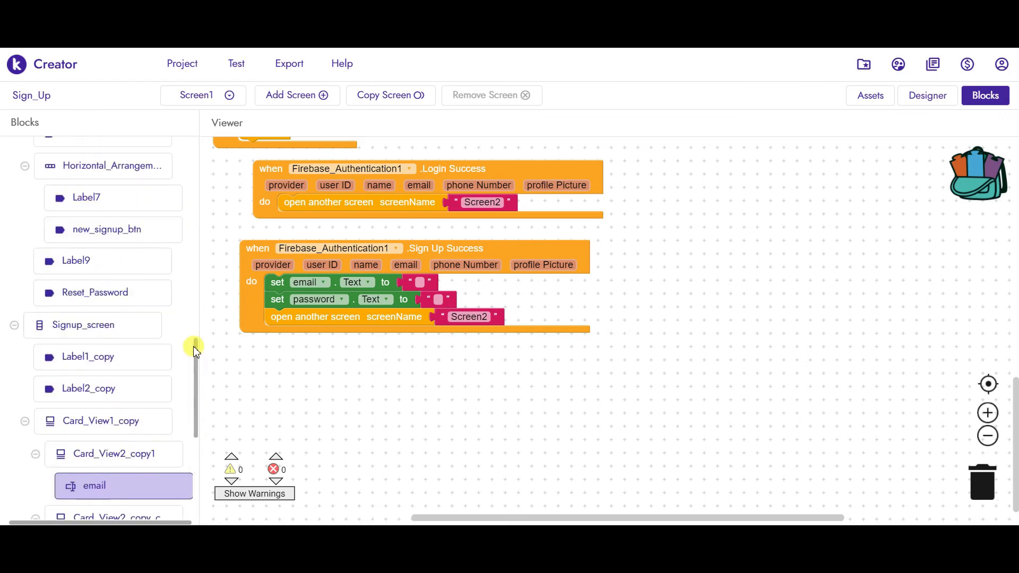
{"action": "left_click", "coordinate": [111, 295]}
{"action": "left_click_drag", "start_coordinate": [496, 339], "coordinate": [504, 146]}
{"action": "left_click_drag", "start_coordinate": [360, 154], "coordinate": [780, 276]}
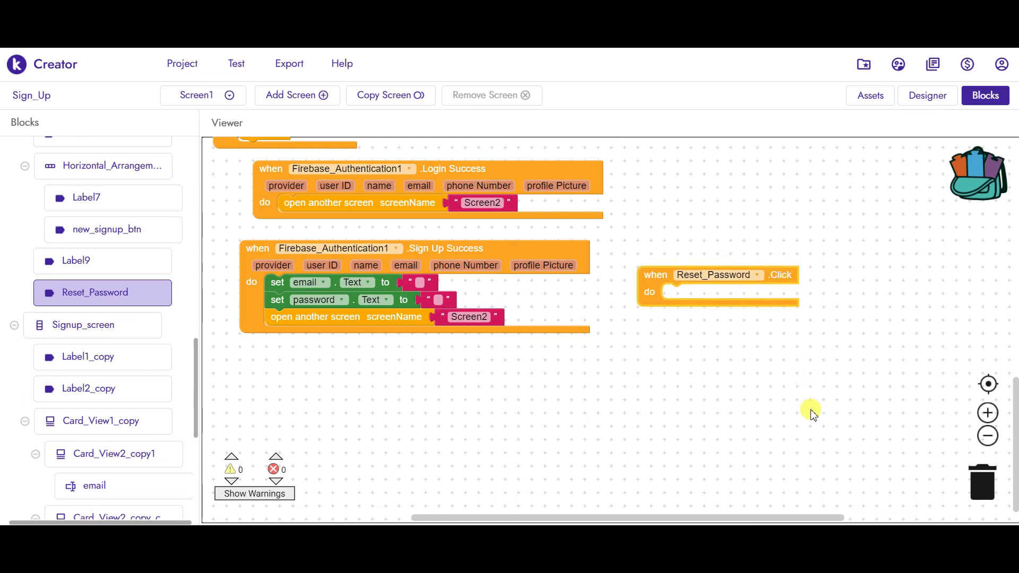
- Snap Firebase_Authentication1's Send Reset Password Email call inside Reset_Password Click
{"action": "left_click_drag", "start_coordinate": [198, 341], "coordinate": [200, 455]}
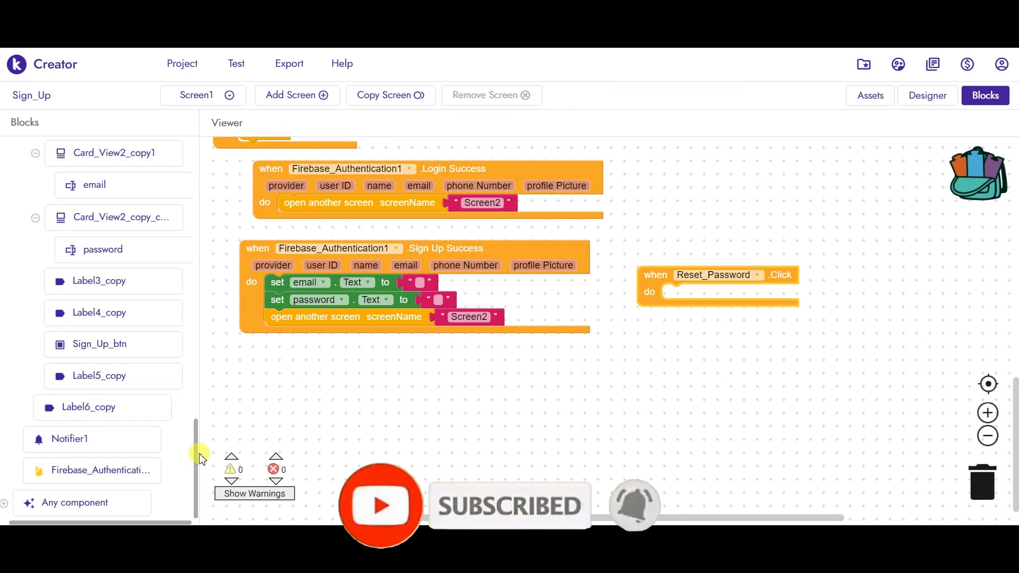
{"action": "left_click", "coordinate": [109, 474]}
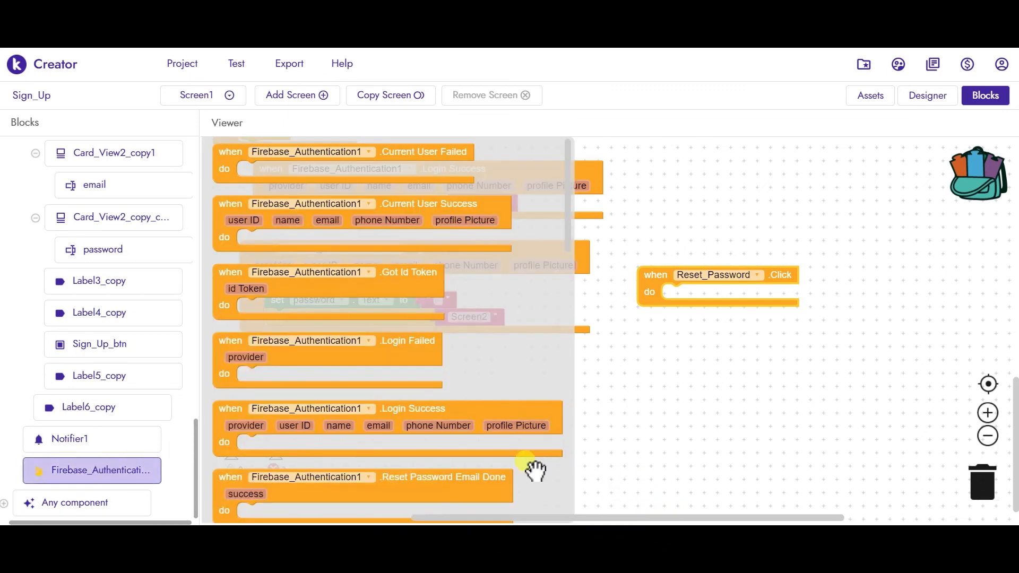
{"action": "left_click_drag", "start_coordinate": [568, 235], "coordinate": [578, 357]}
{"action": "left_click_drag", "start_coordinate": [577, 360], "coordinate": [578, 443]}
{"action": "left_click", "coordinate": [417, 434]}
{"action": "left_click_drag", "start_coordinate": [417, 434], "coordinate": [861, 300]}
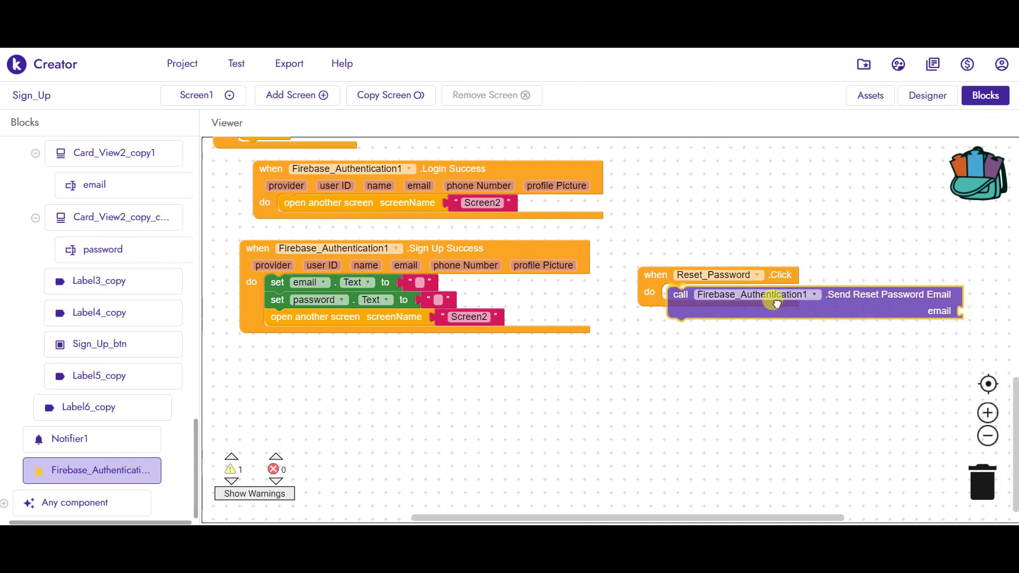
{"action": "left_click_drag", "start_coordinate": [642, 299], "coordinate": [629, 298]}
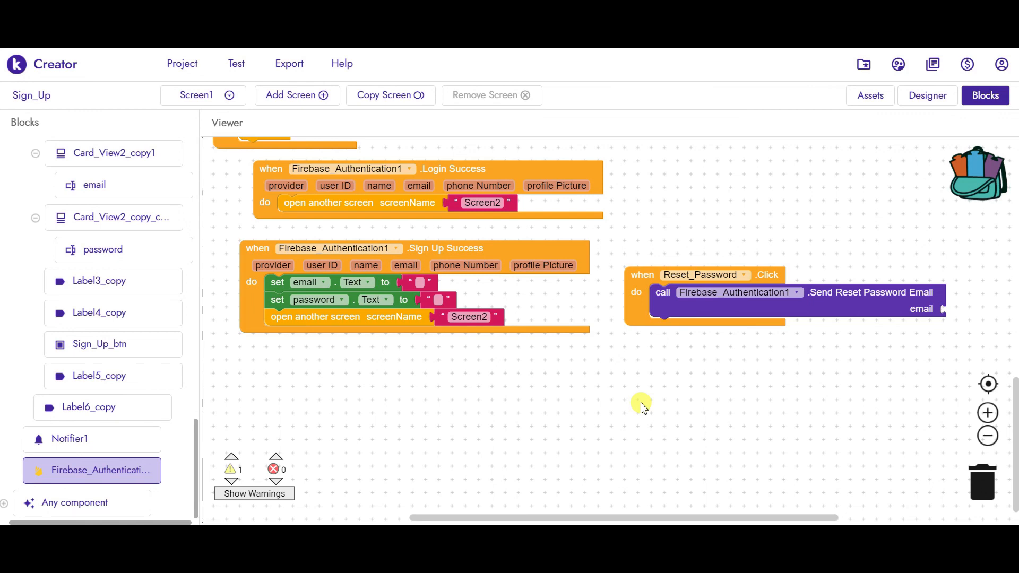
{"action": "scroll", "coordinate": [642, 414], "scroll_direction": "up", "scroll_amount": 1}
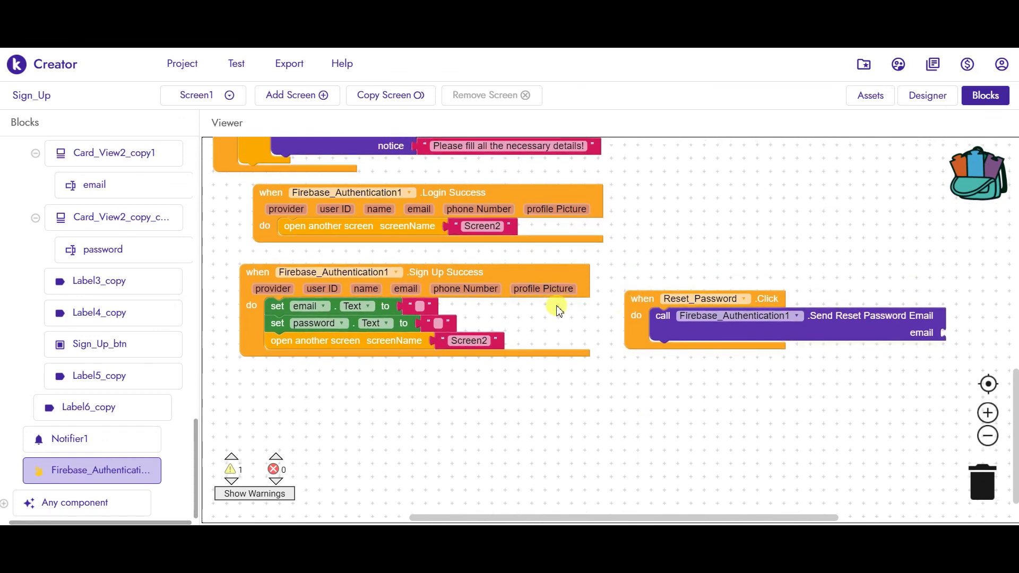
{"action": "left_click_drag", "start_coordinate": [636, 249], "coordinate": [645, 295]}
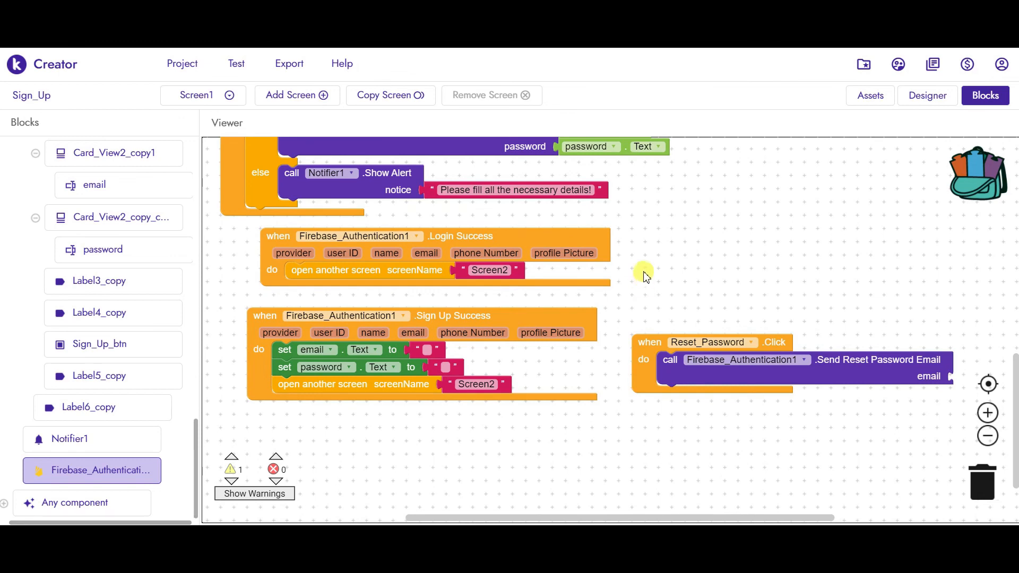
{"action": "scroll", "coordinate": [646, 287], "scroll_direction": "up", "scroll_amount": 1}
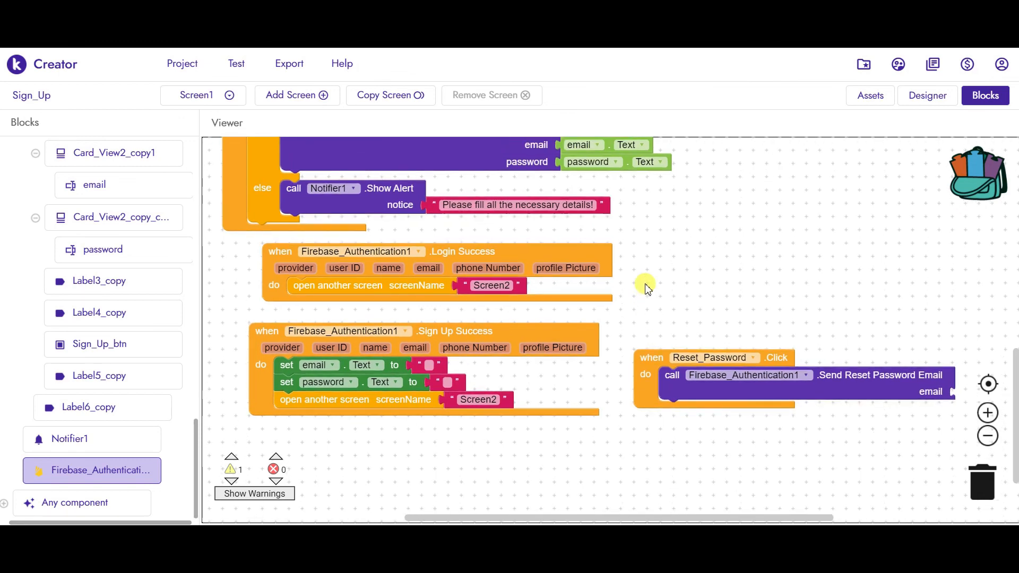
{"action": "scroll", "coordinate": [648, 279], "scroll_direction": "down", "scroll_amount": 1}
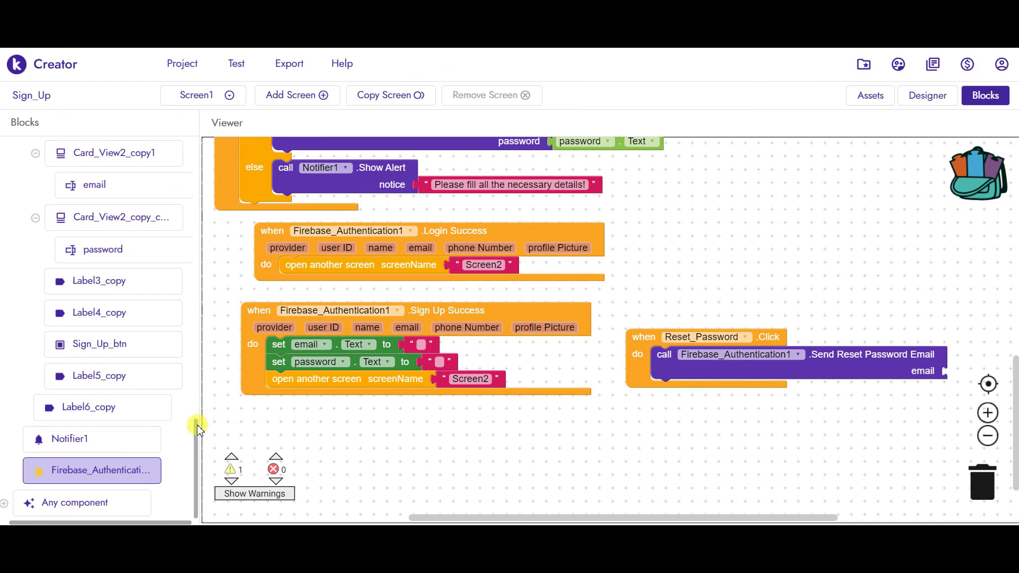
{"action": "left_click_drag", "start_coordinate": [198, 423], "coordinate": [199, 294]}
{"action": "scroll", "coordinate": [198, 268], "scroll_direction": "up", "scroll_amount": 5}
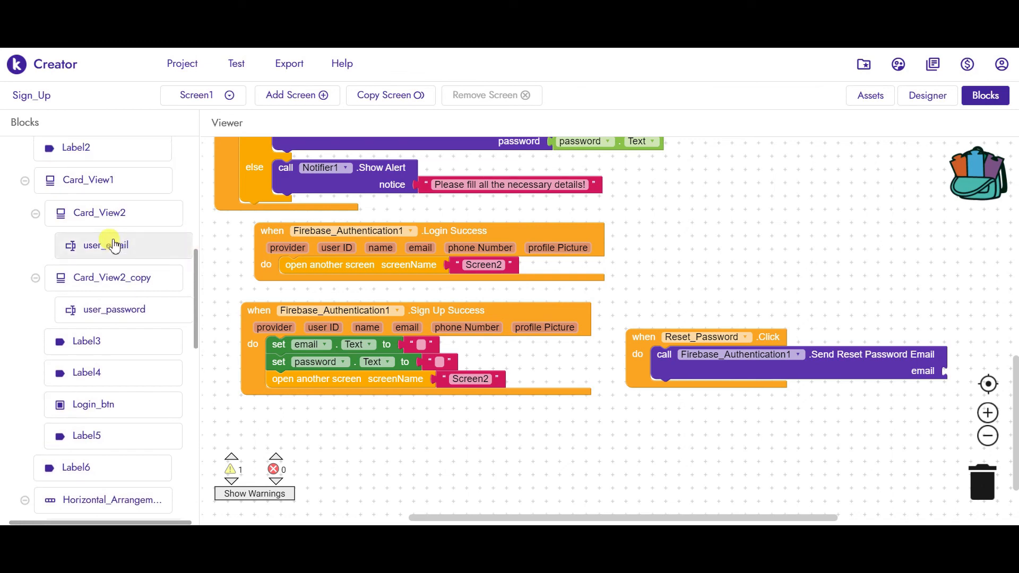
{"action": "left_click", "coordinate": [114, 246]}
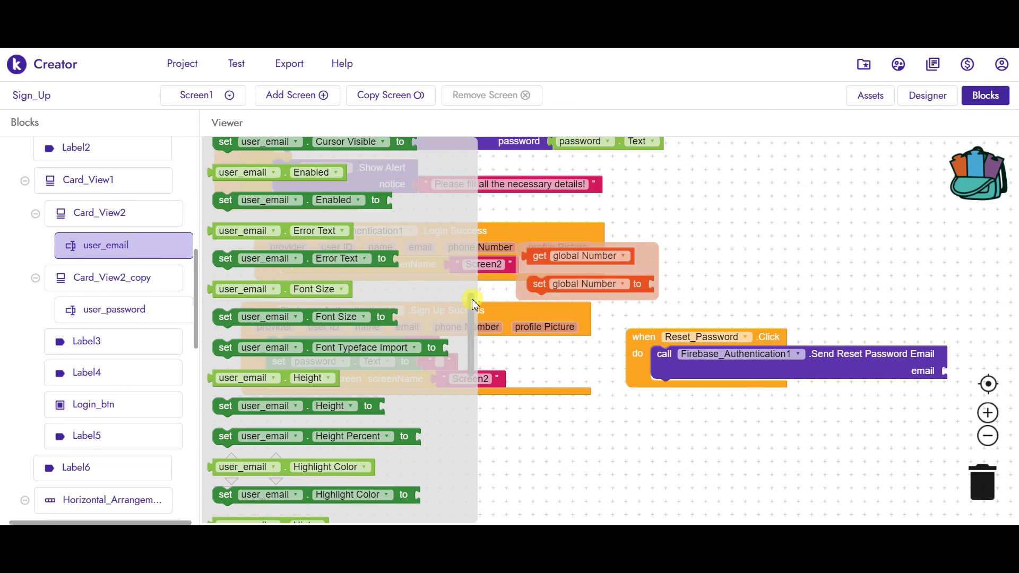
{"action": "scroll", "coordinate": [472, 303], "scroll_direction": "down", "scroll_amount": 2}
{"action": "scroll", "coordinate": [474, 333], "scroll_direction": "down", "scroll_amount": 5}
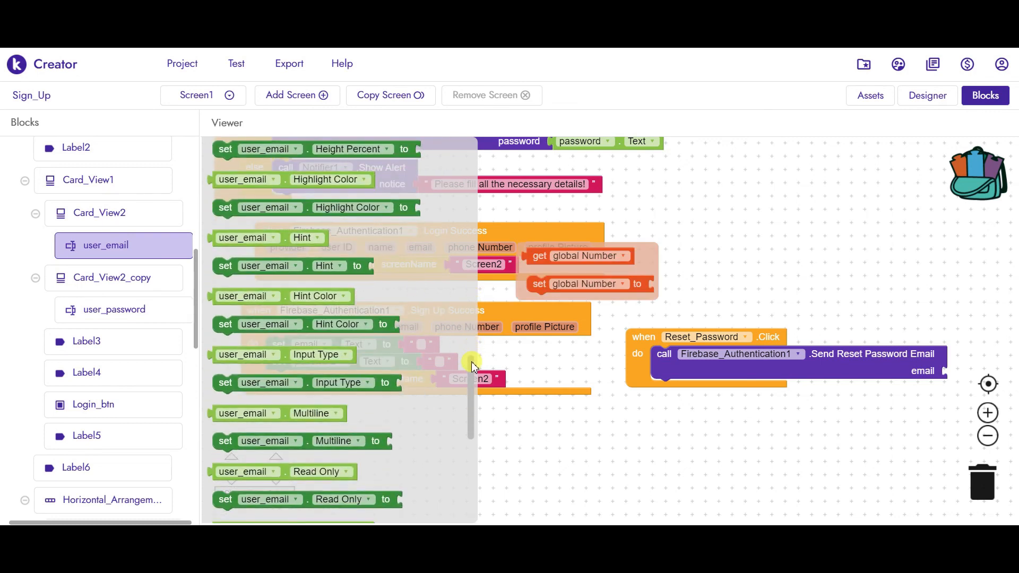
{"action": "scroll", "coordinate": [473, 371], "scroll_direction": "down", "scroll_amount": 5}
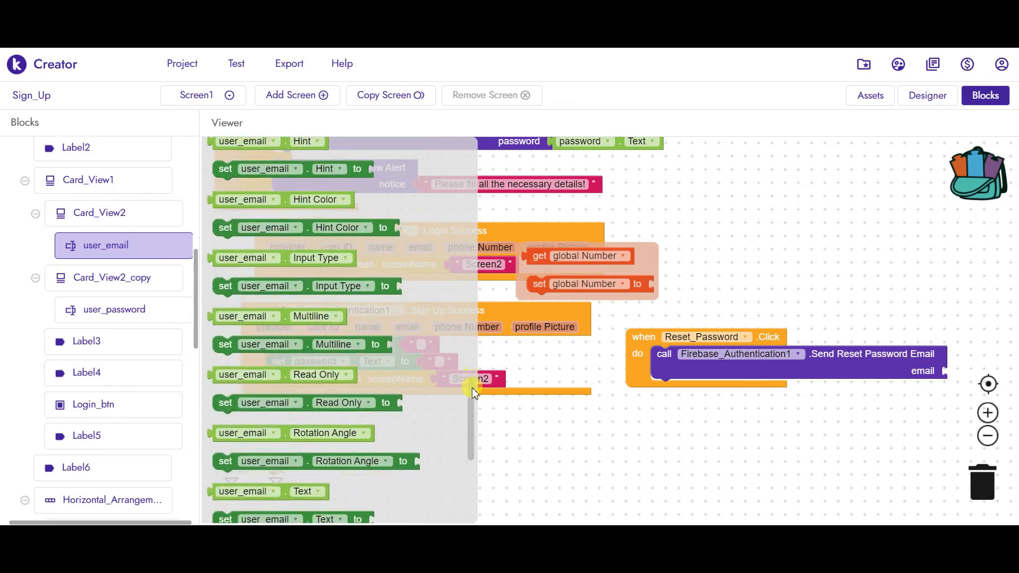
{"action": "scroll", "coordinate": [473, 397], "scroll_direction": "down", "scroll_amount": 2}
{"action": "left_click", "coordinate": [296, 424]}
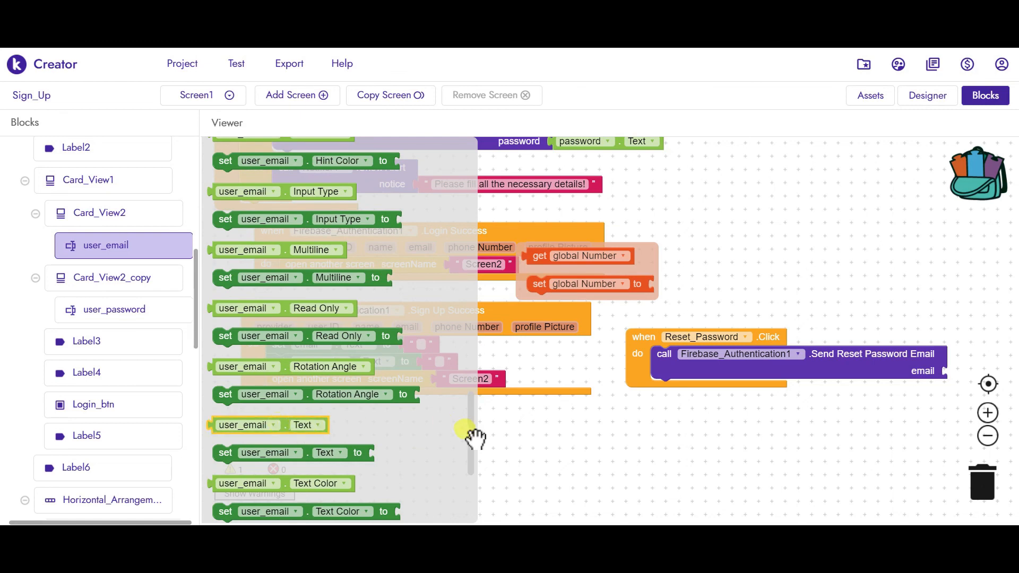
{"action": "left_click_drag", "start_coordinate": [772, 398], "coordinate": [1005, 375]}
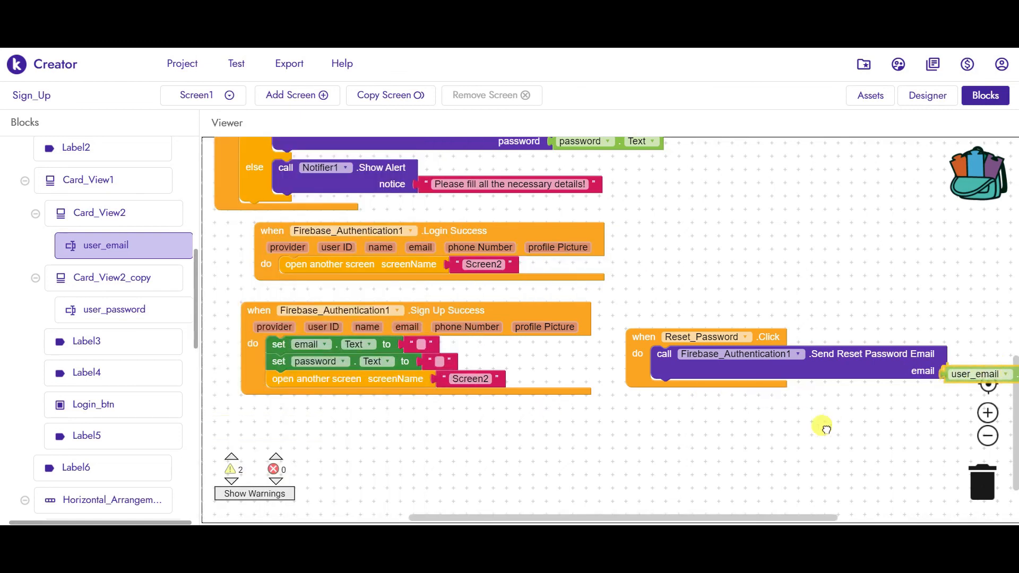
{"action": "scroll", "coordinate": [750, 439], "scroll_direction": "right", "scroll_amount": 4}
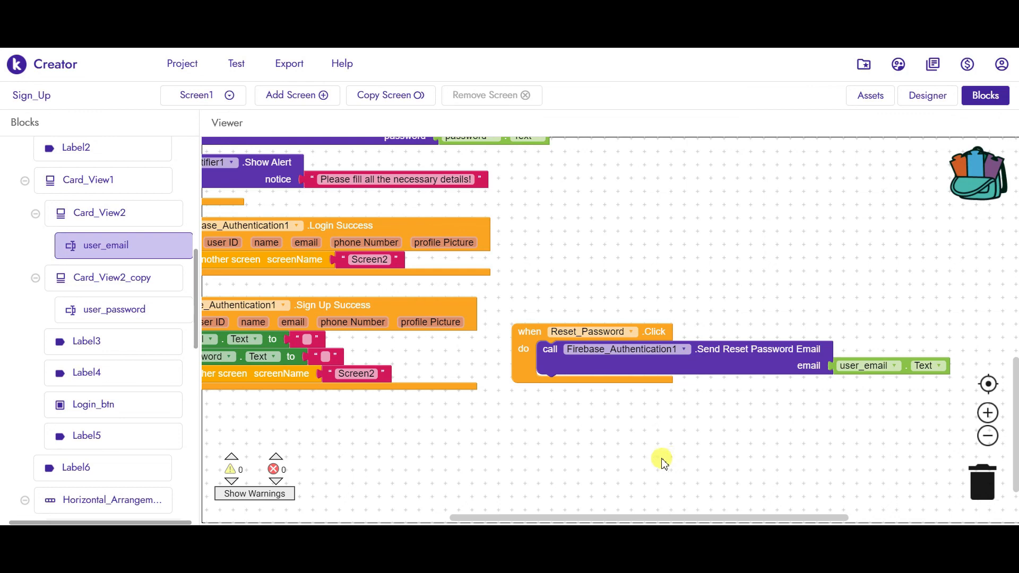
{"action": "left_click_drag", "start_coordinate": [193, 318], "coordinate": [192, 500]}
{"action": "left_click", "coordinate": [96, 452]}
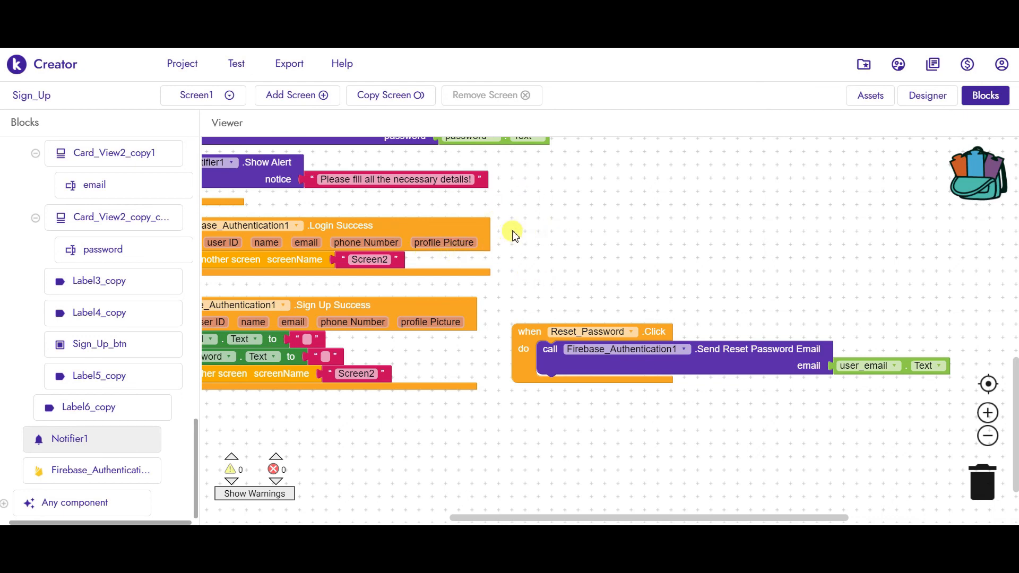
- Add Notifier1 Show Alert with notice 'Your Password was reset successfully check your mail...' after the reset call
{"action": "left_click_drag", "start_coordinate": [465, 269], "coordinate": [464, 300]}
{"action": "left_click_drag", "start_coordinate": [325, 343], "coordinate": [658, 395]}
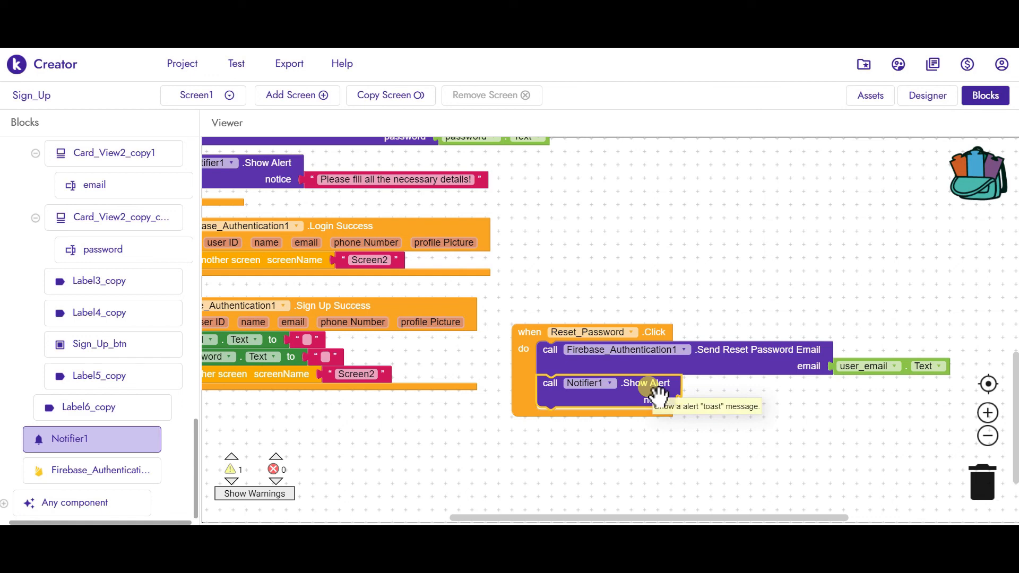
{"action": "type", "text": "text"}
{"action": "key", "text": "Return"}
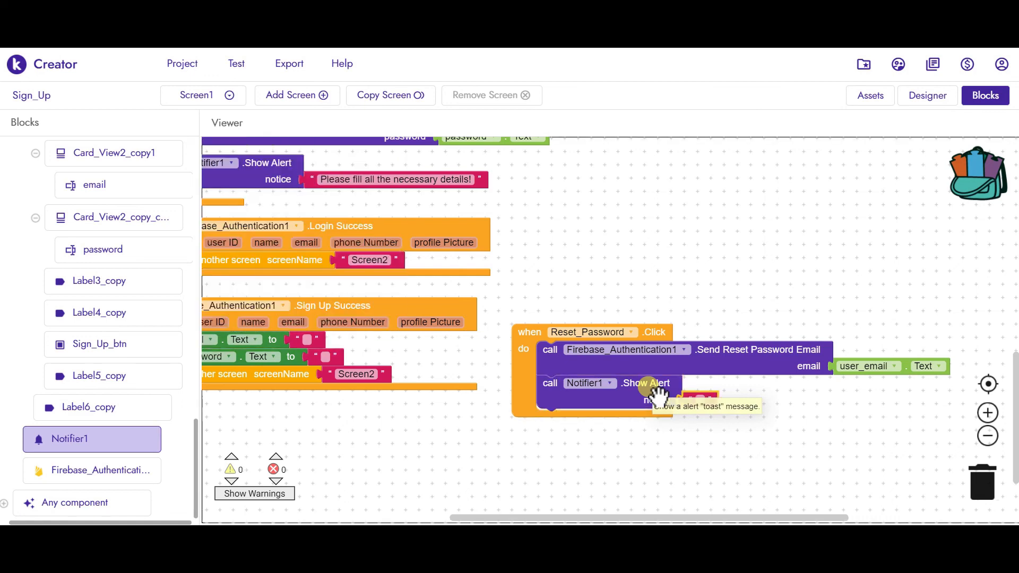
{"action": "left_click", "coordinate": [699, 399]}
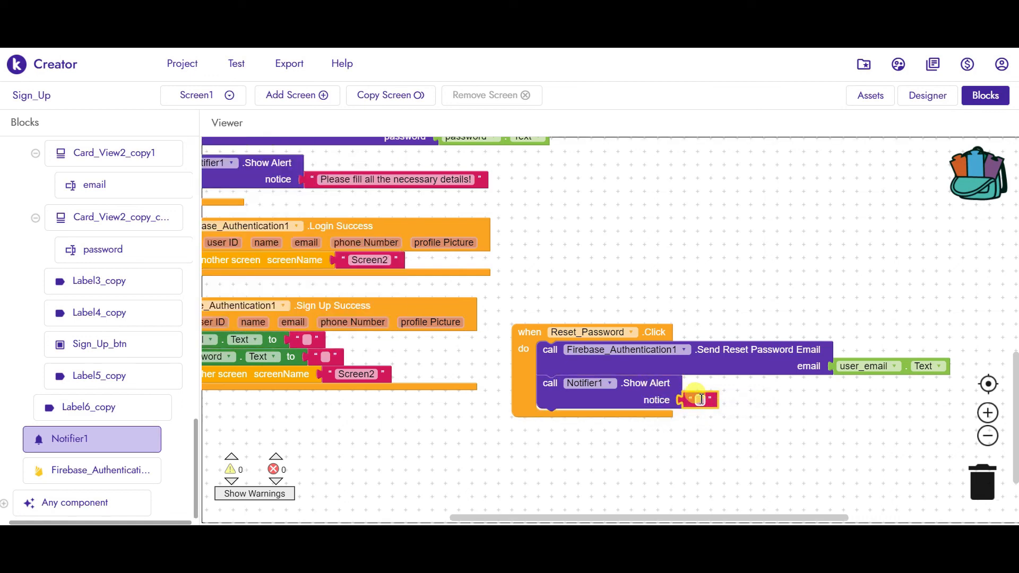
{"action": "type", "text": "Your Password has"}
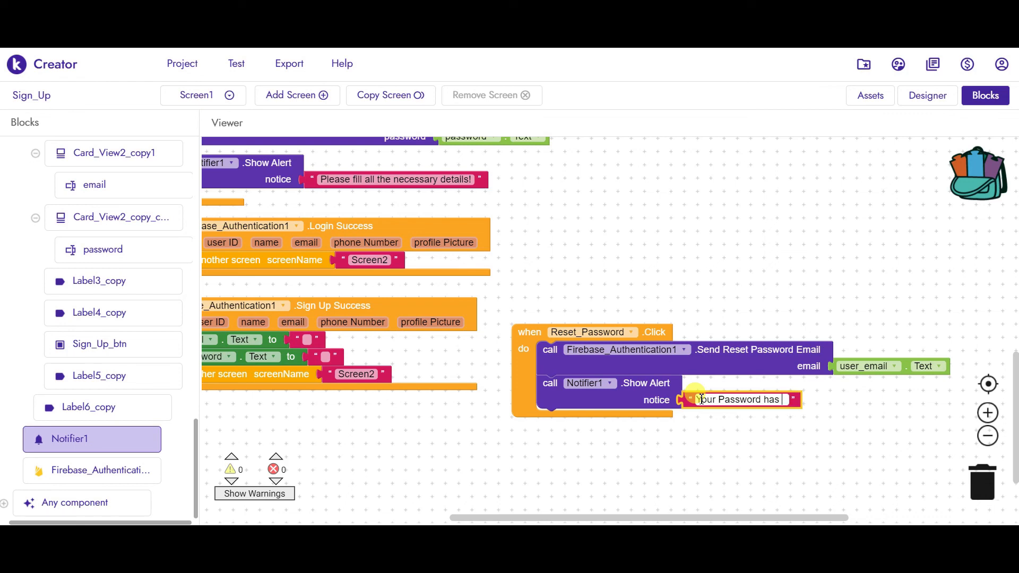
{"action": "key", "text": "BackSpace"}
{"action": "key", "text": "BackSpace"}
{"action": "key", "text": "BackSpace"}
{"action": "key", "text": "BackSpace"}
{"action": "type", "text": "was reset suc"}
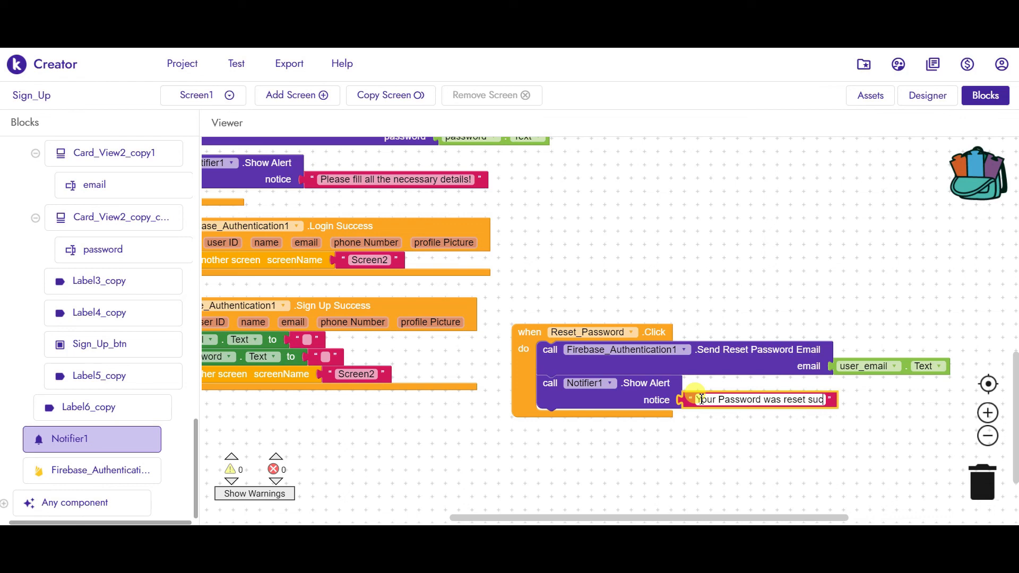
{"action": "type", "text": "cessfully"}
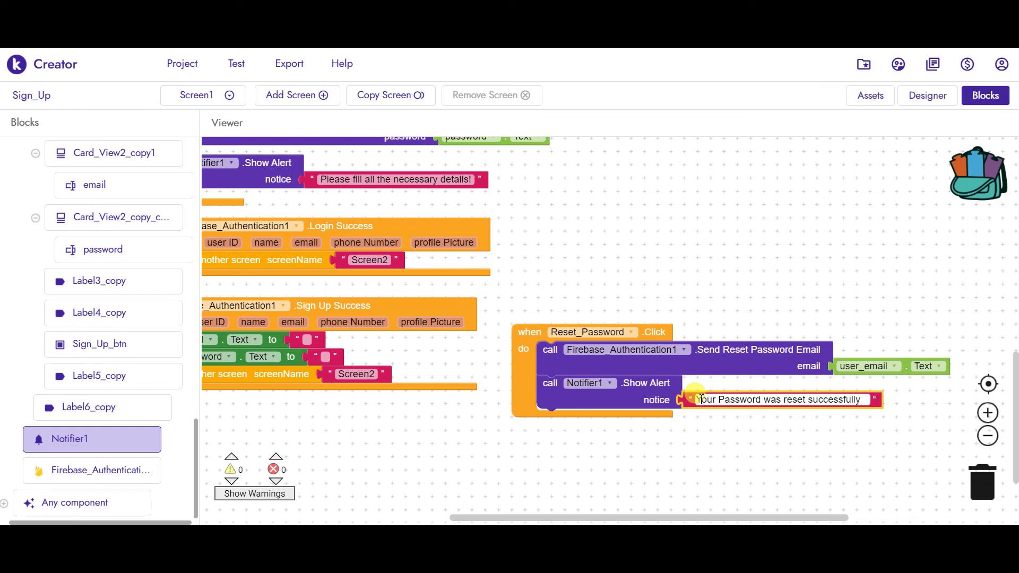
{"action": "type", "text": " check your mail"}
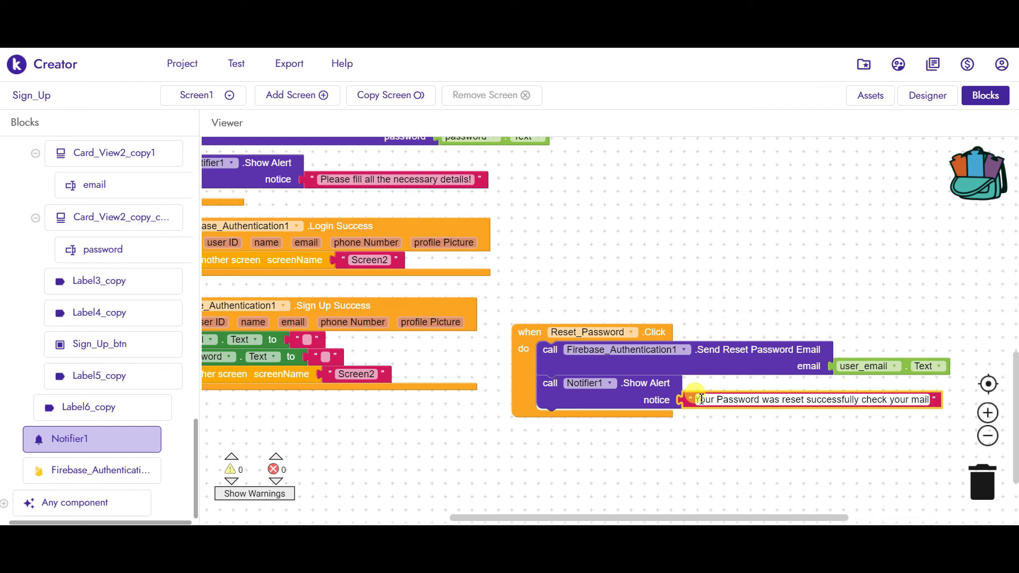
{"action": "type", "text": "...."}
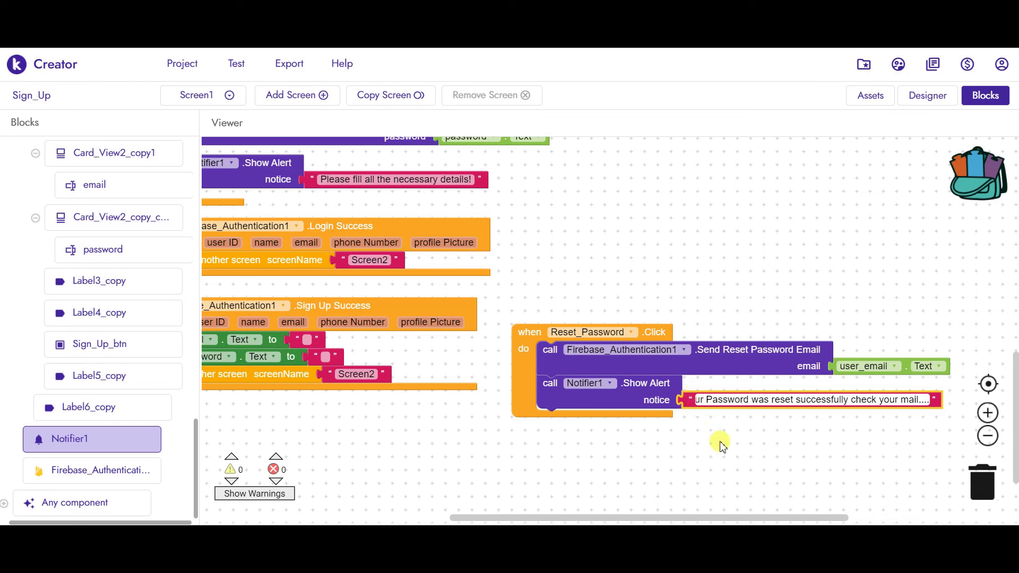
{"action": "left_click", "coordinate": [718, 443]}
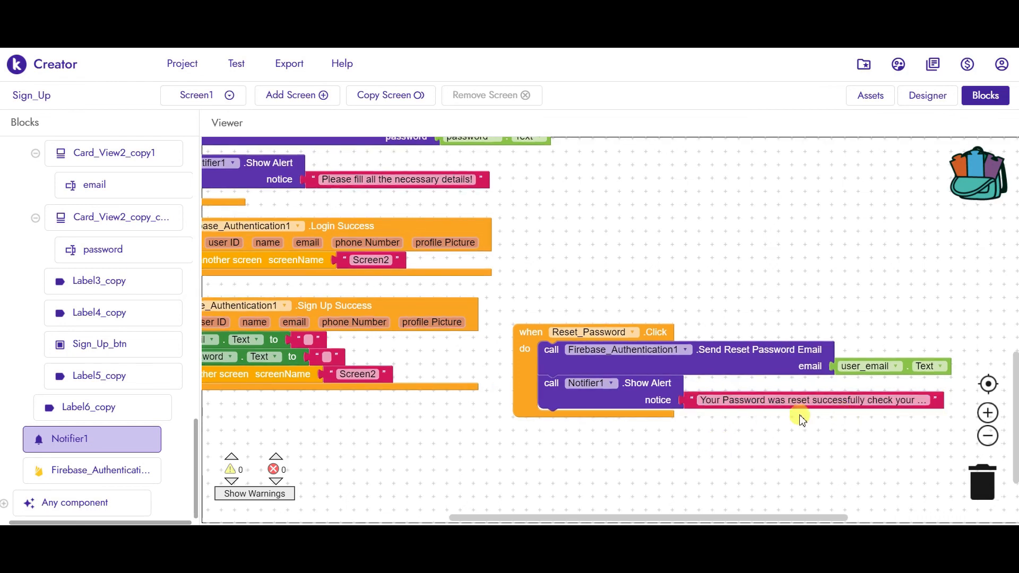
- Pan across the finished Screen1 handlers, then switch to the Designer's User Login layout
{"action": "left_click_drag", "start_coordinate": [526, 465], "coordinate": [676, 473]}
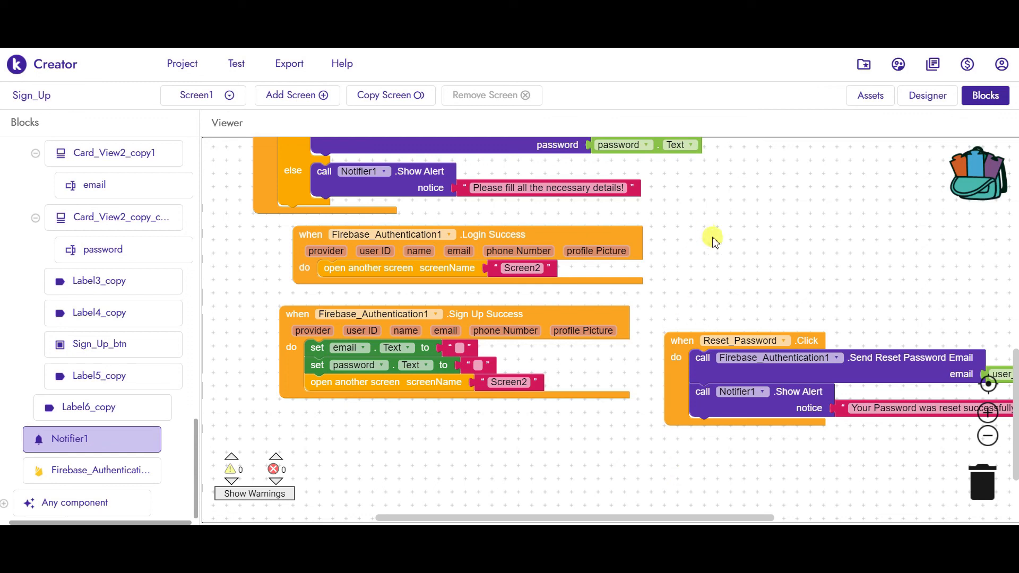
{"action": "left_click_drag", "start_coordinate": [714, 255], "coordinate": [696, 300]}
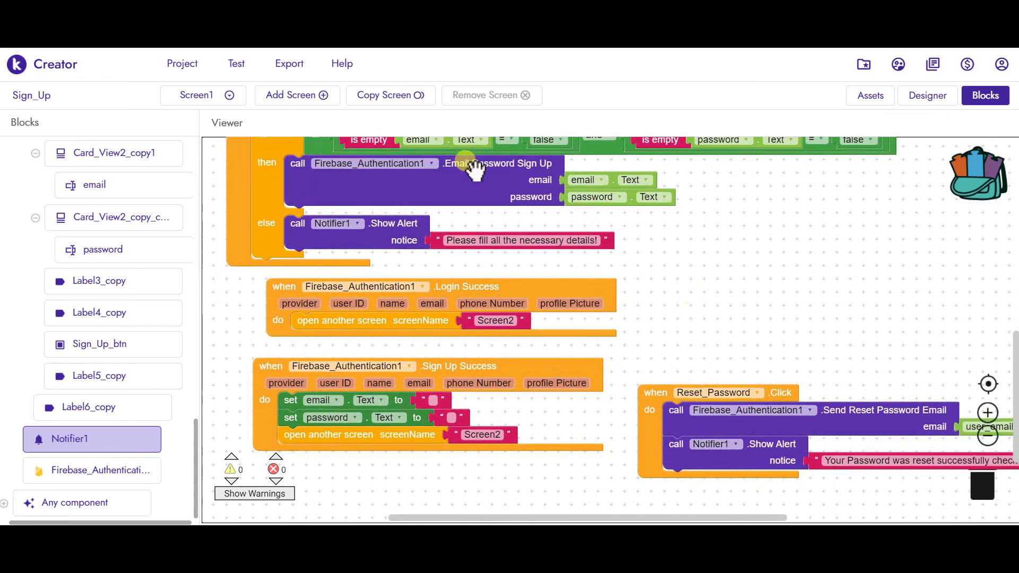
{"action": "left_click", "coordinate": [194, 100]}
{"action": "left_click", "coordinate": [212, 192]}
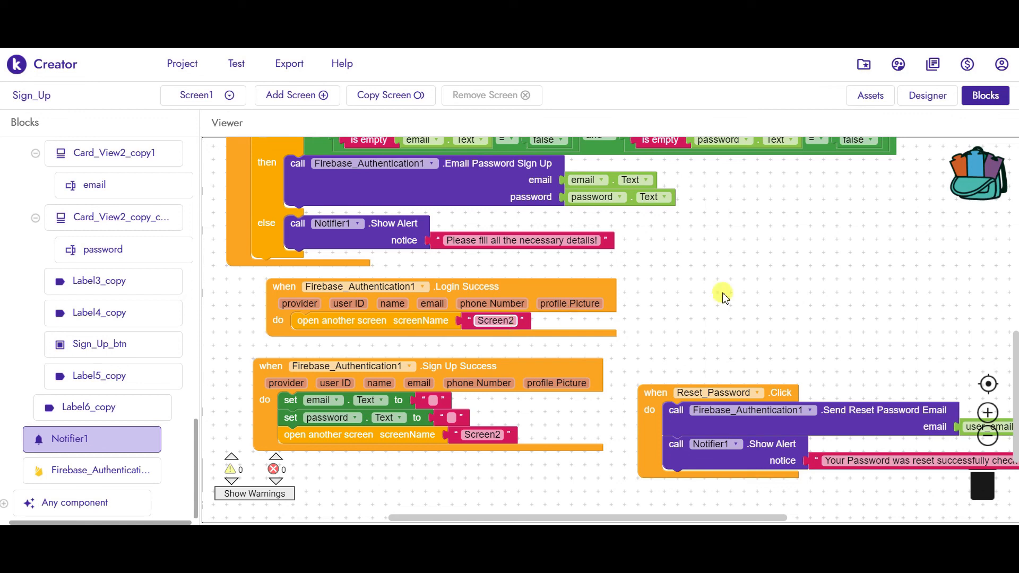
{"action": "left_click", "coordinate": [929, 96]}
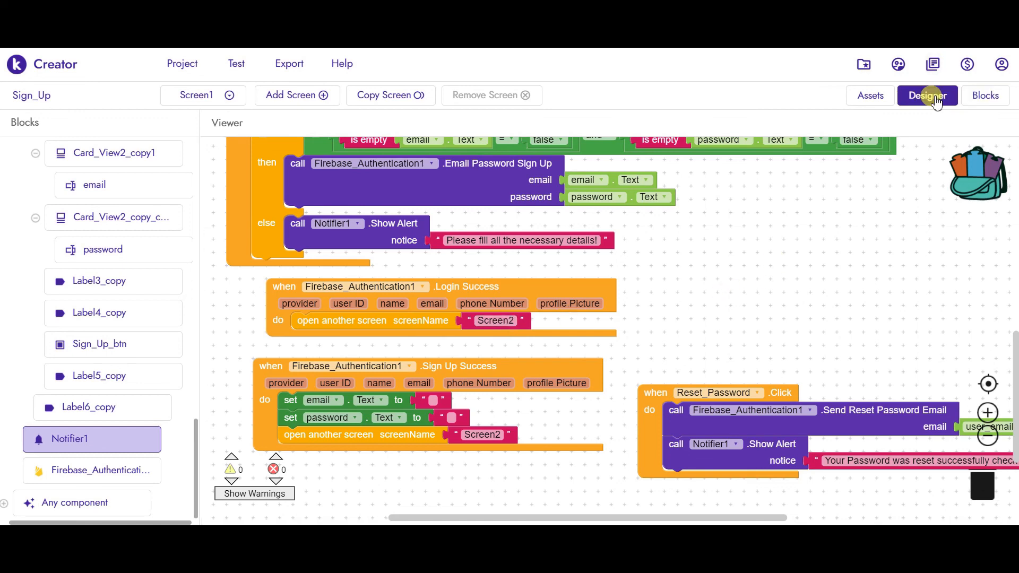